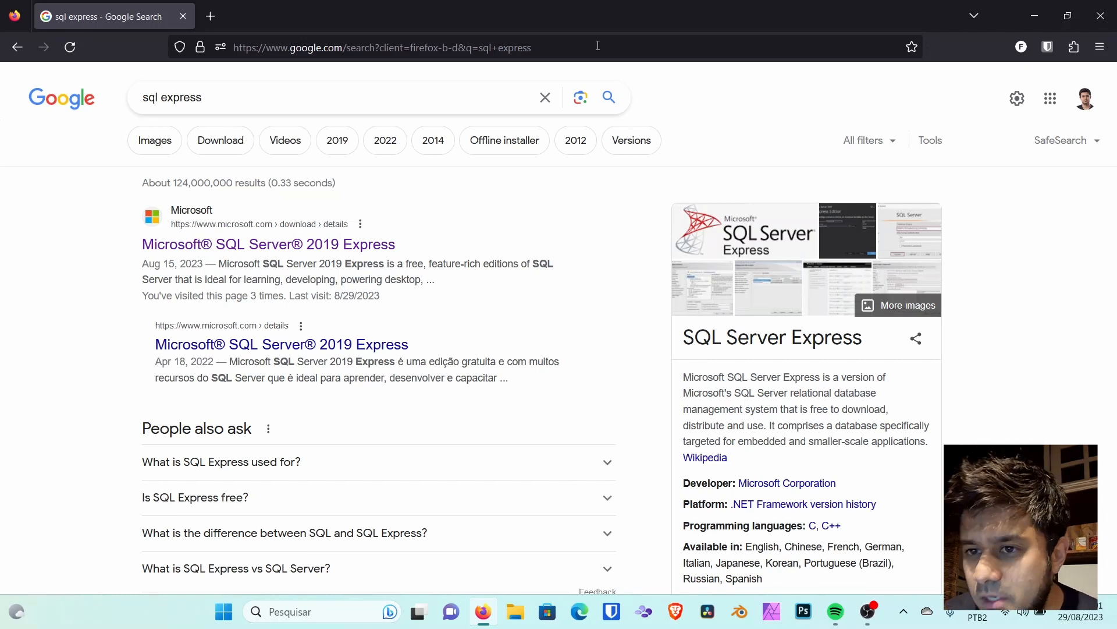
# Step: Open the Microsoft SQL Server 2019 Express download page from the search results and locate its English download
pyautogui.scroll(-3, 608, 341)
pyautogui.scroll(3, 609, 342)
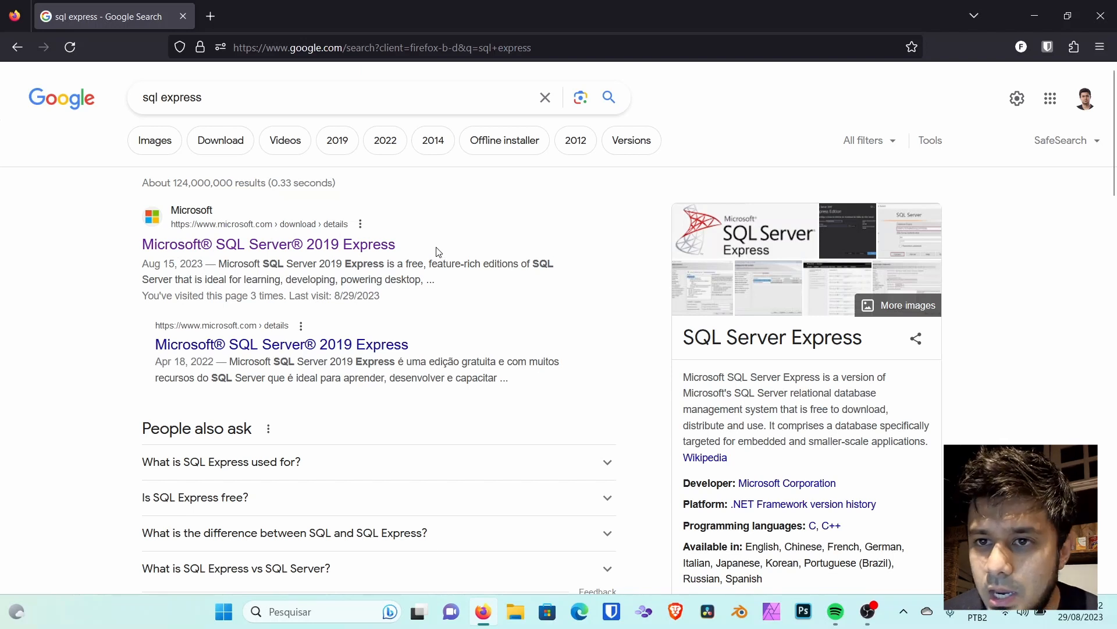
pyautogui.click(357, 248)
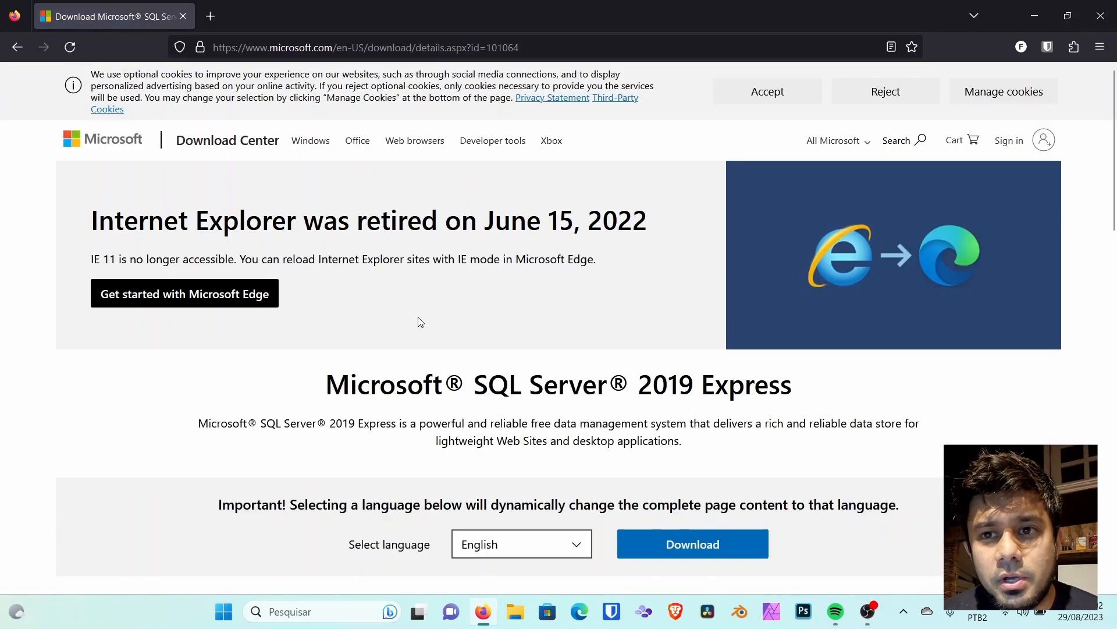
pyautogui.scroll(-3, 428, 326)
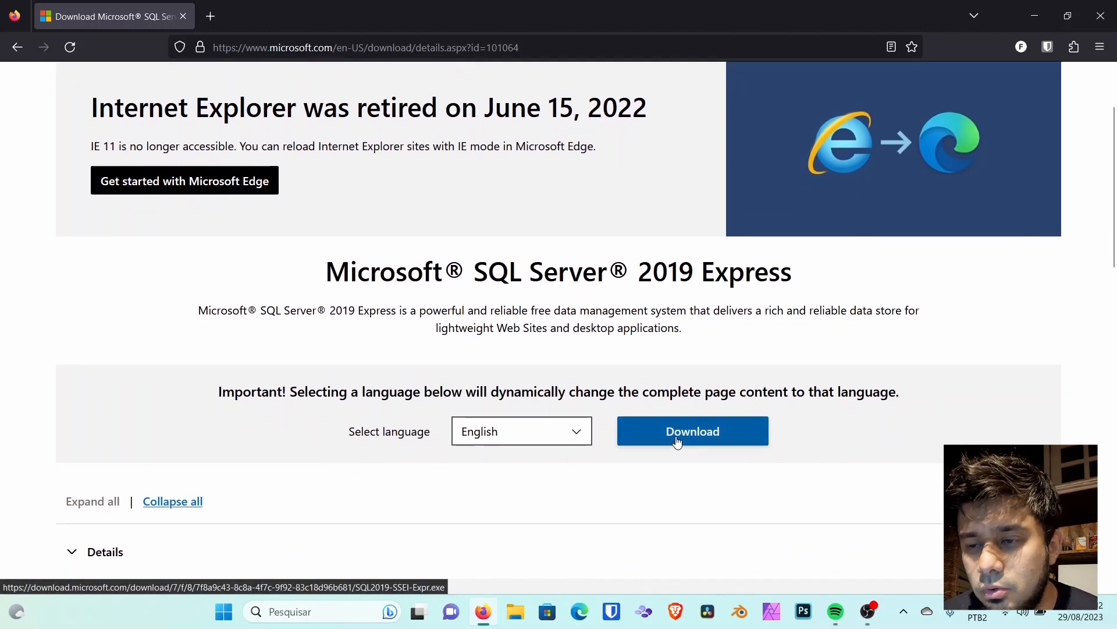
pyautogui.scroll(3, 517, 217)
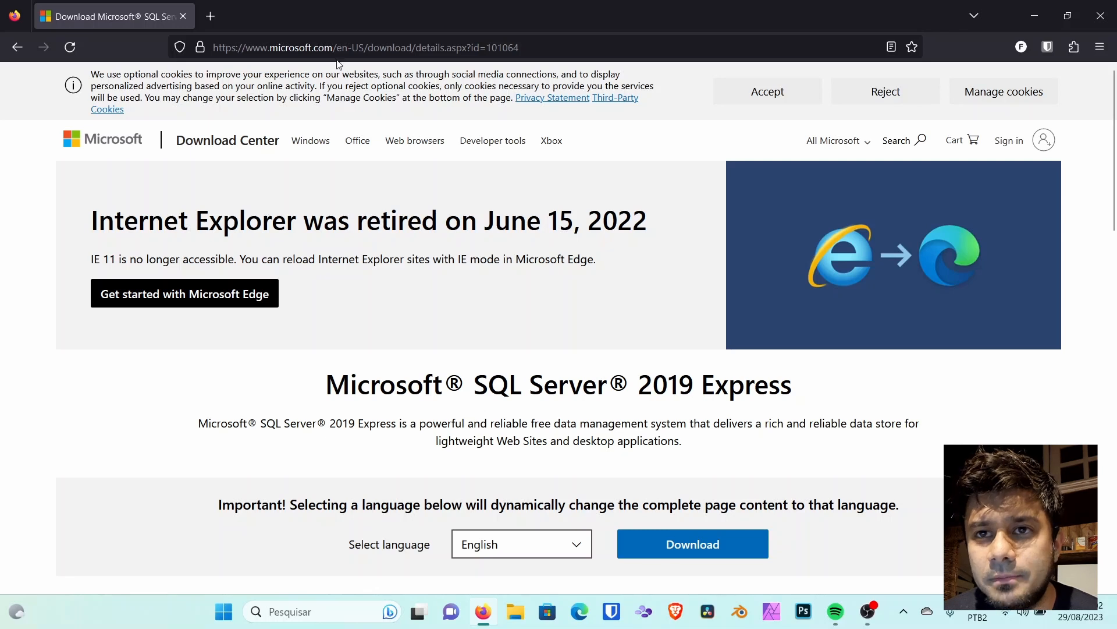
# Step: Search for the Kaspersky Security Center download in a new browser tab and open Kaspersky's Endpoint Security for Business product downloads page
pyautogui.click(207, 17)
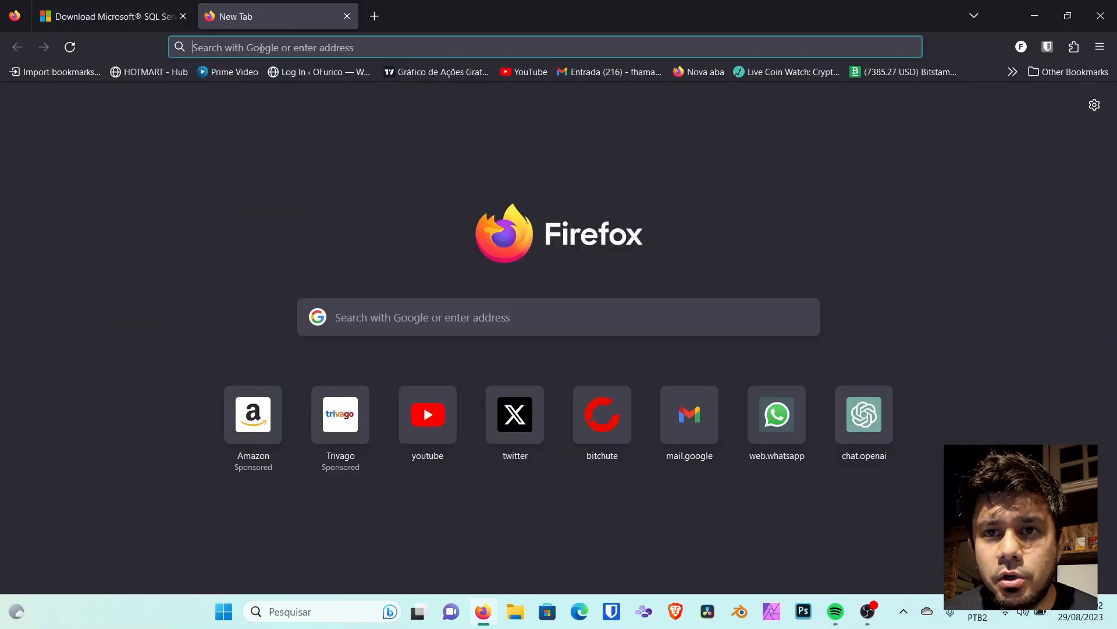
pyautogui.click(262, 48)
pyautogui.write('ksap')
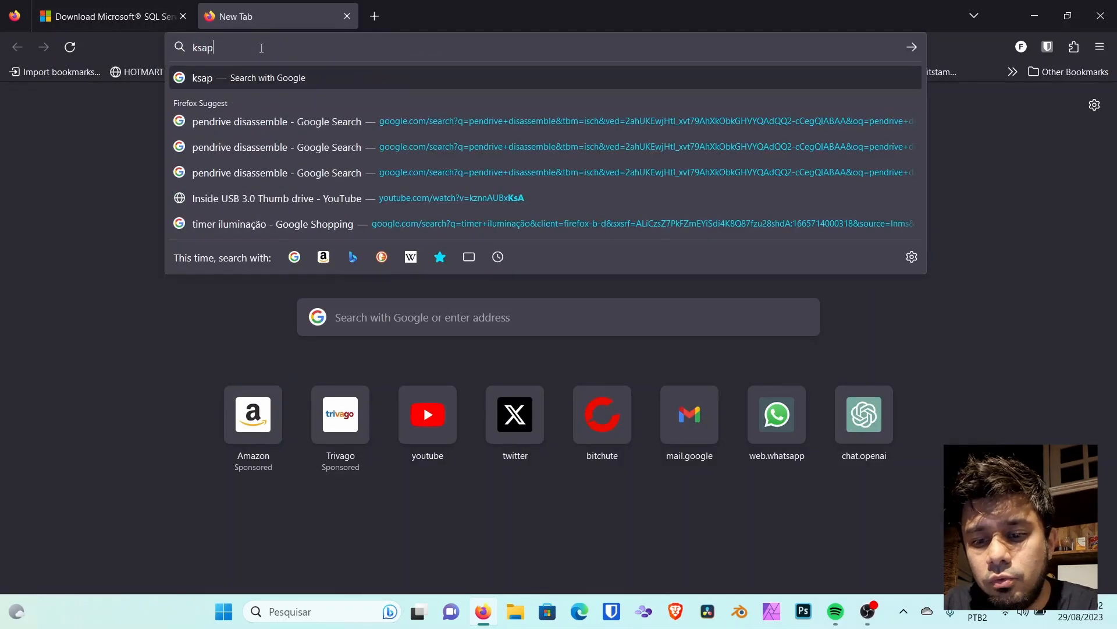
pyautogui.write('erksy se')
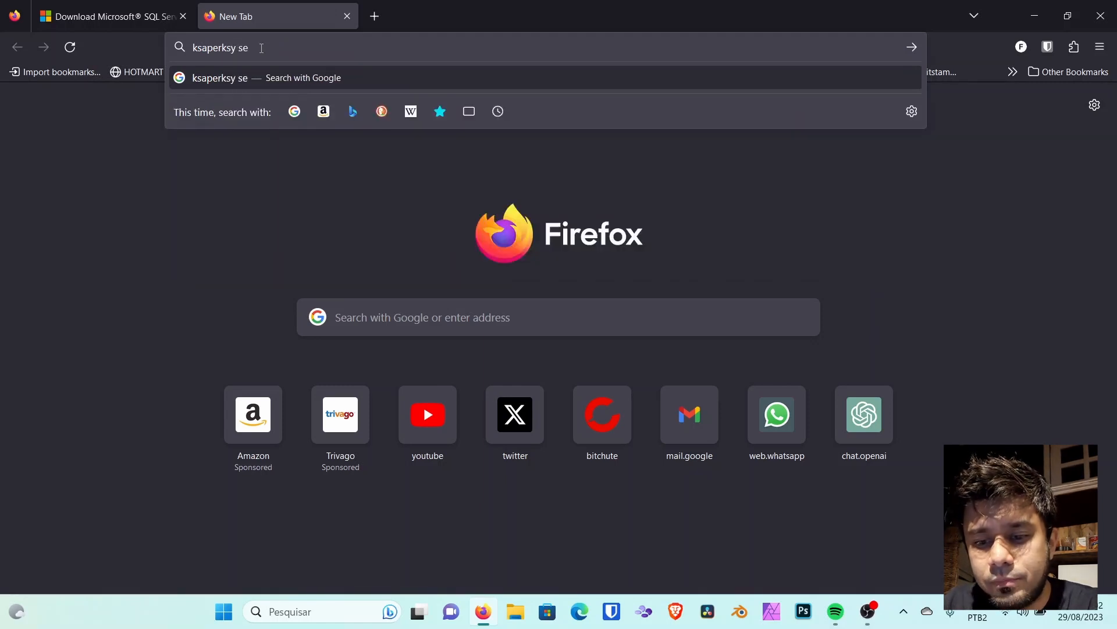
pyautogui.write('curity center downlaod')
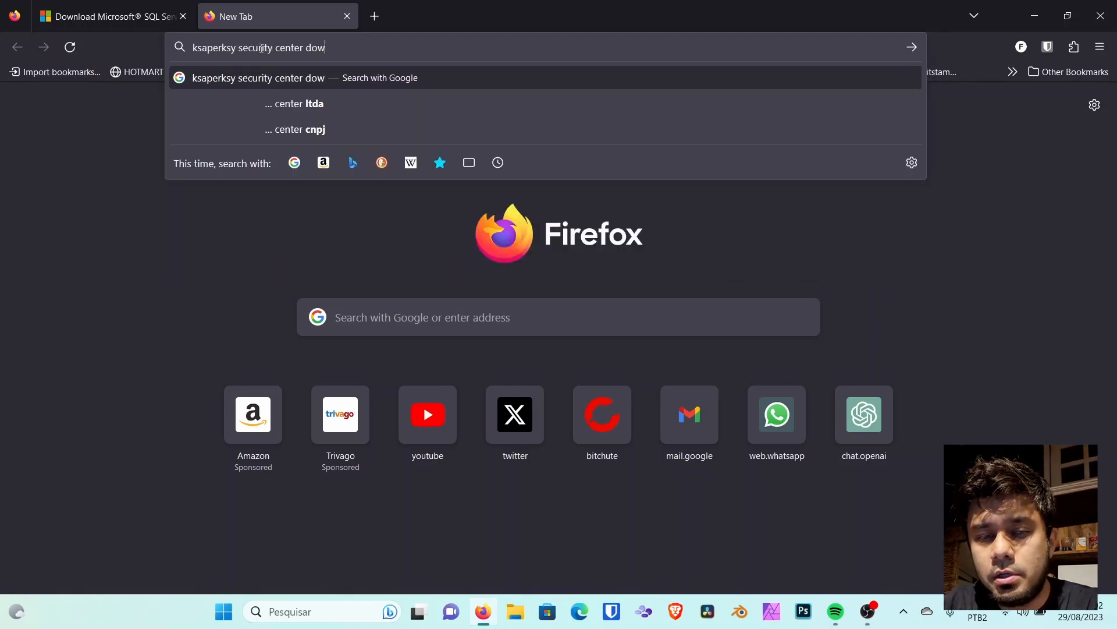
pyautogui.press('Return')
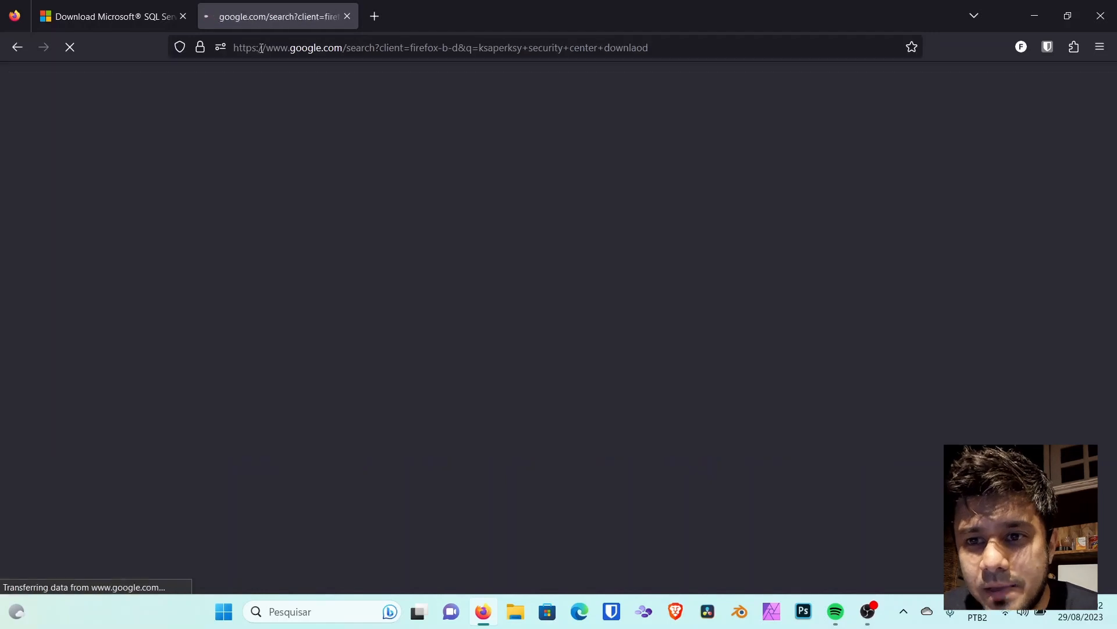
pyautogui.scroll(-3, 534, 366)
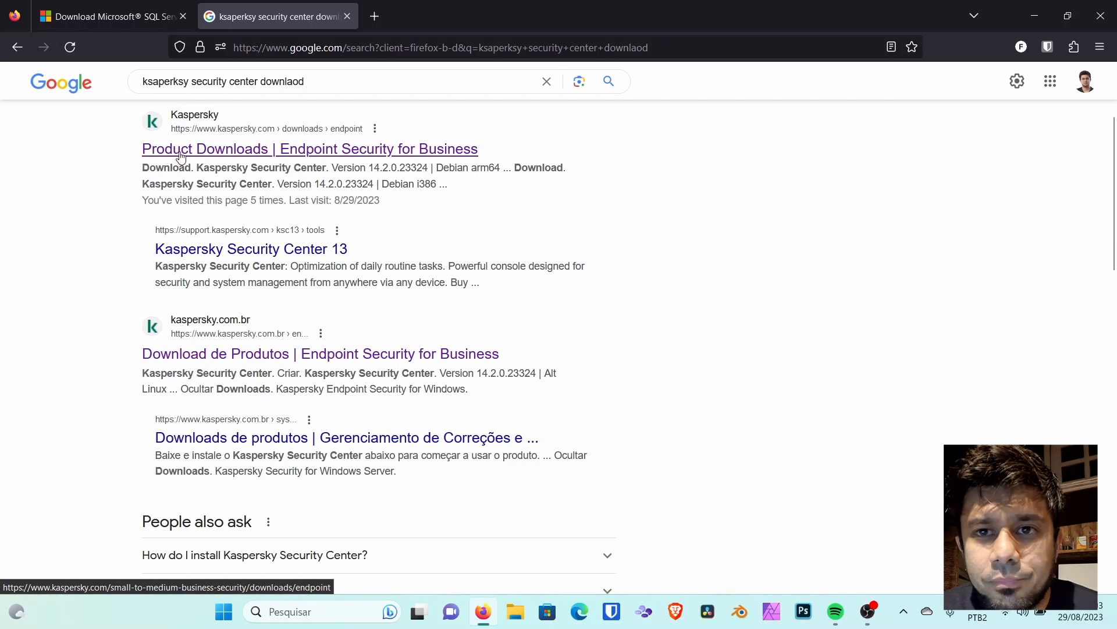
pyautogui.click(360, 153)
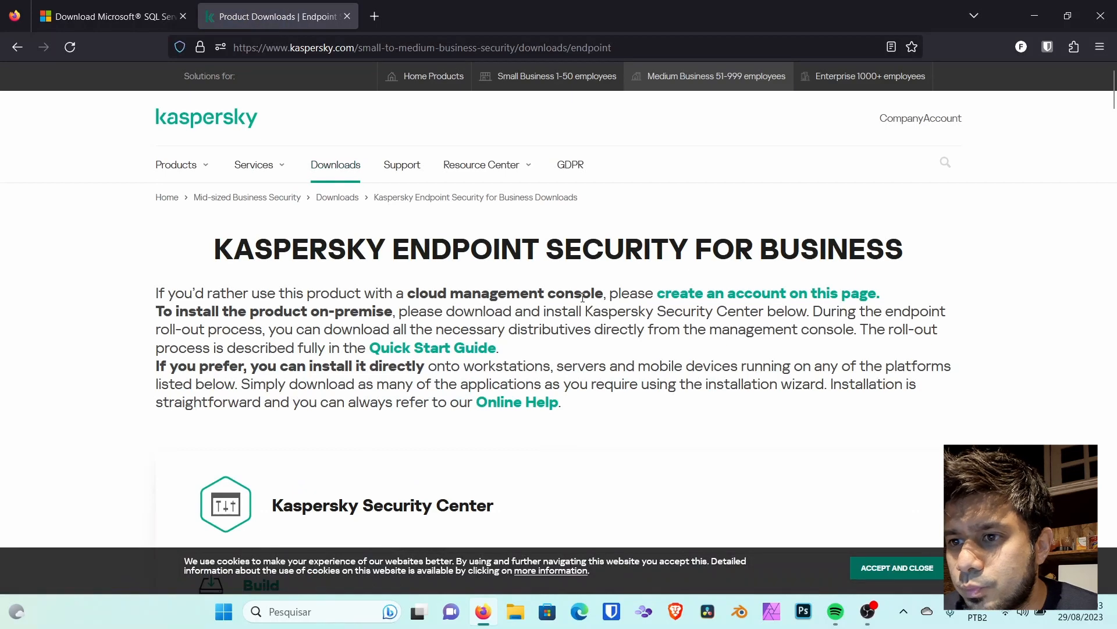
# Step: Find the Kaspersky Security Center 14.2.0.26967 Windows Full distributive entry in the downloads list and highlight its version line
pyautogui.scroll(-3, 584, 302)
pyautogui.scroll(-15, 583, 302)
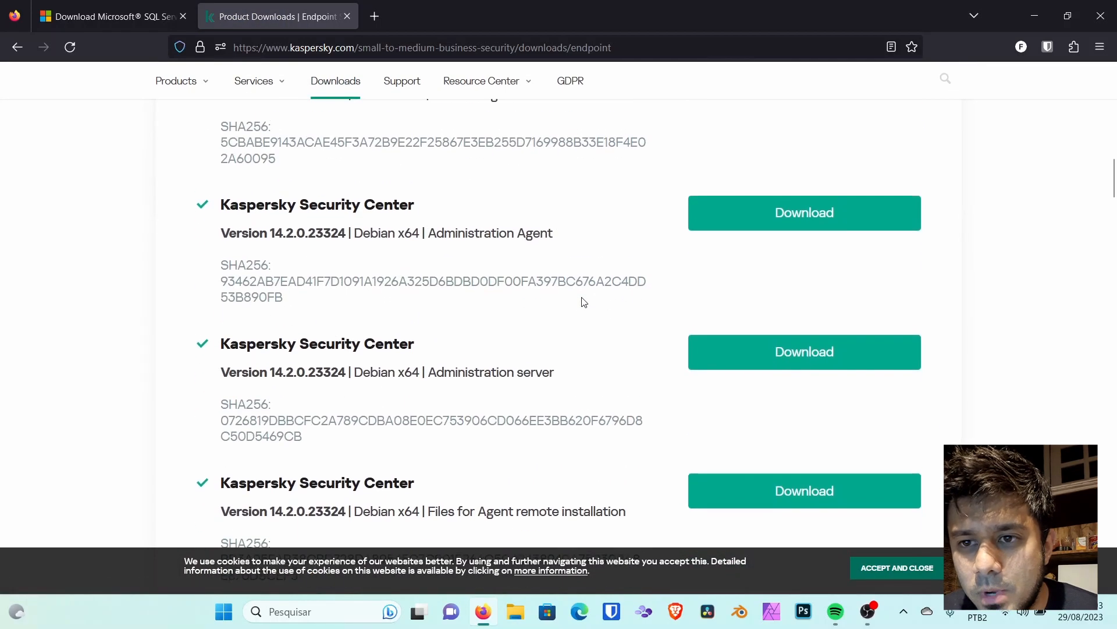
pyautogui.scroll(-15, 583, 302)
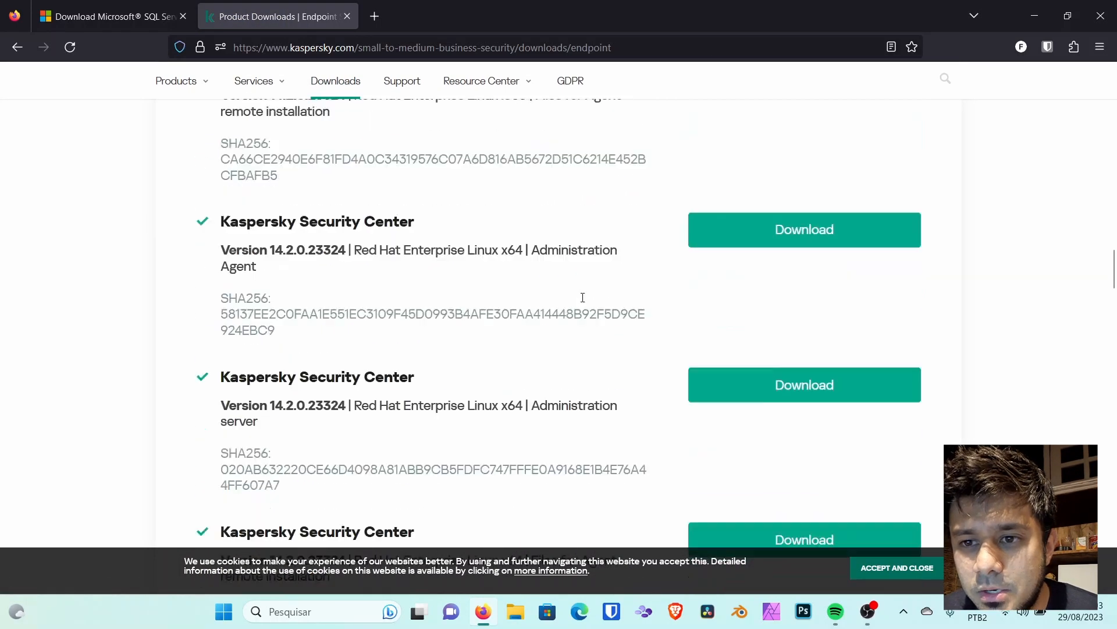
pyautogui.scroll(-15, 584, 302)
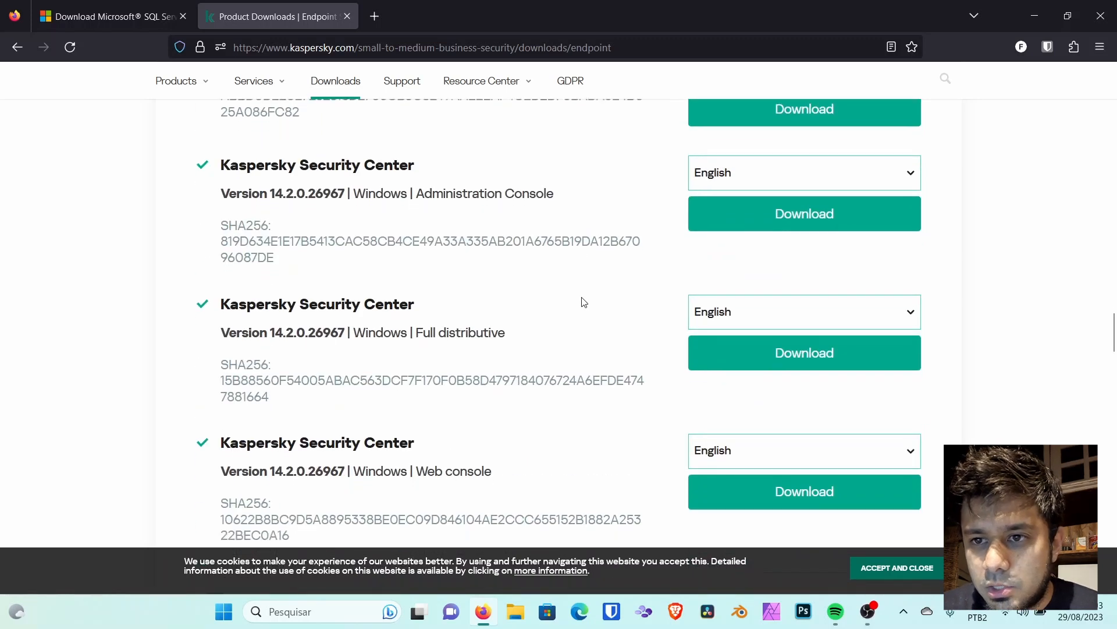
pyautogui.scroll(1, 584, 302)
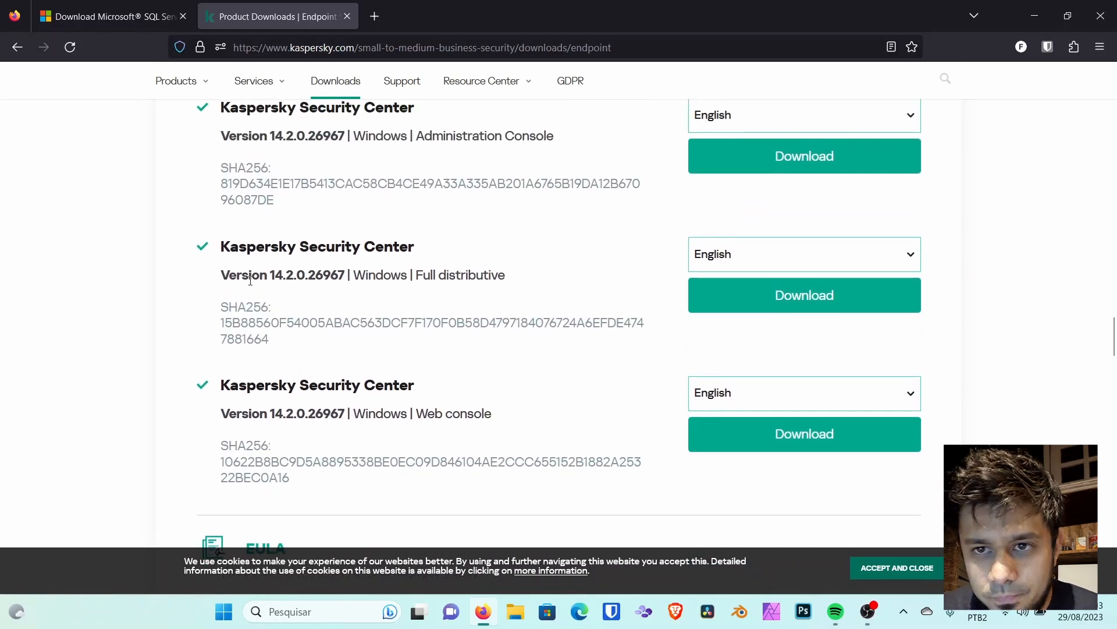
pyautogui.moveTo(223, 275); pyautogui.dragTo(578, 286)
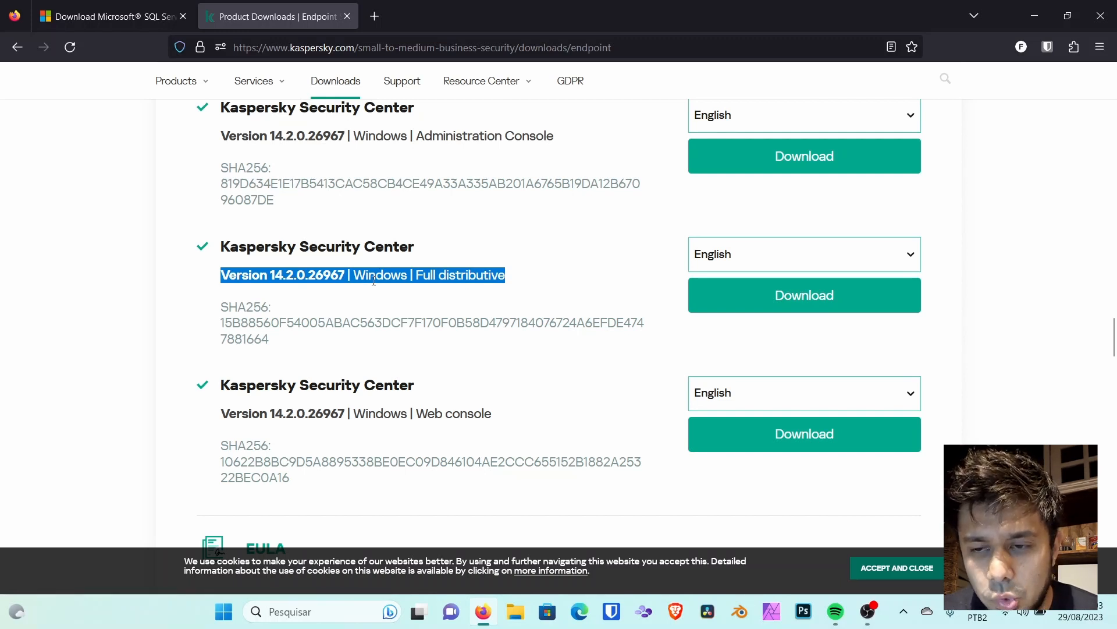
pyautogui.scroll(4, 496, 315)
pyautogui.scroll(15, 496, 315)
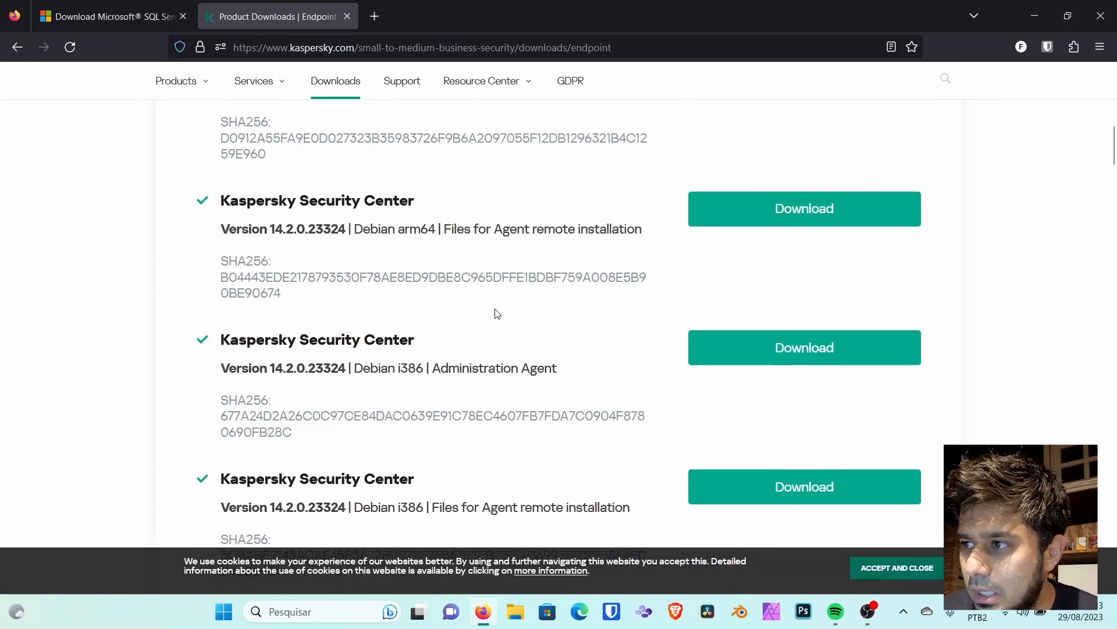
pyautogui.scroll(-15, 495, 309)
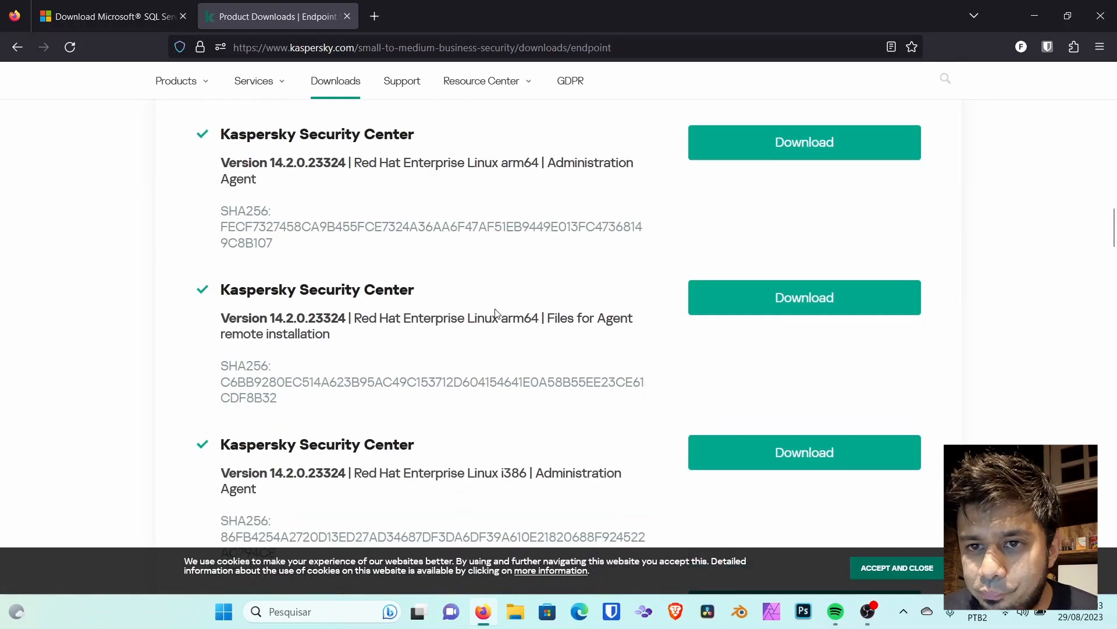
pyautogui.scroll(-10, 495, 309)
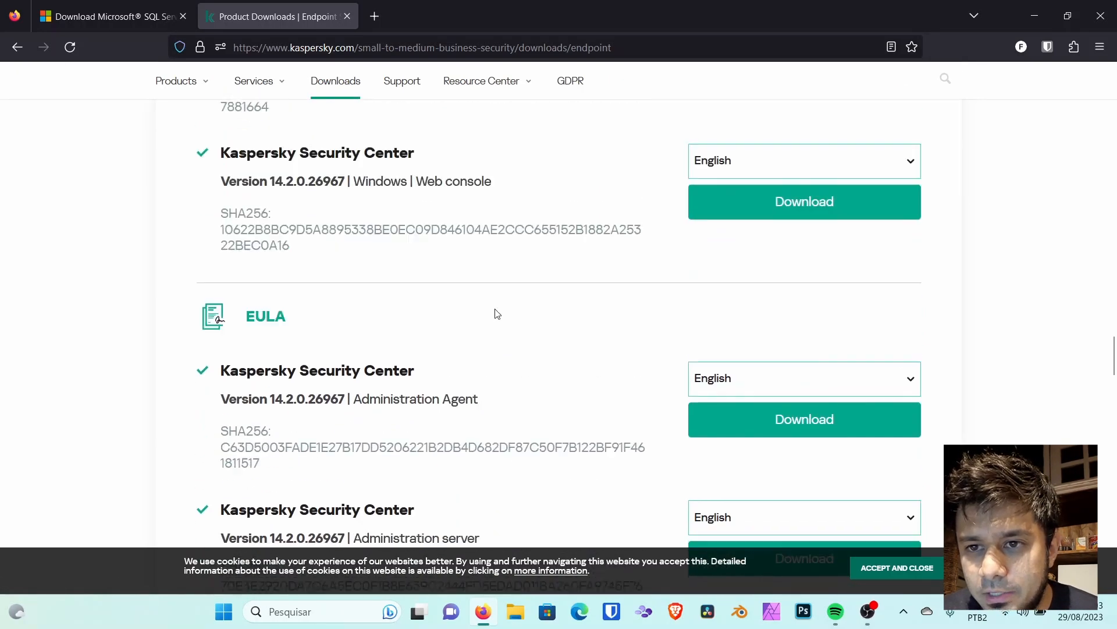
pyautogui.scroll(5, 498, 315)
pyautogui.scroll(-1, 496, 314)
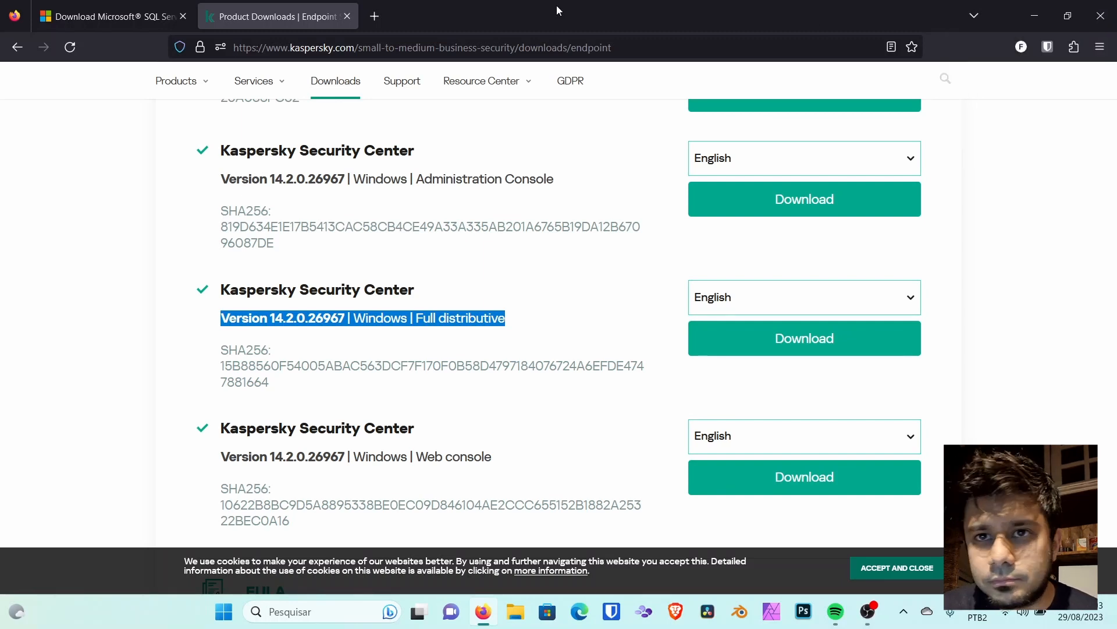
# Step: Close the browser and launch the SQL2019-SSEI-Expr installer from the Downloads folder in File Explorer
pyautogui.click(1110, 5)
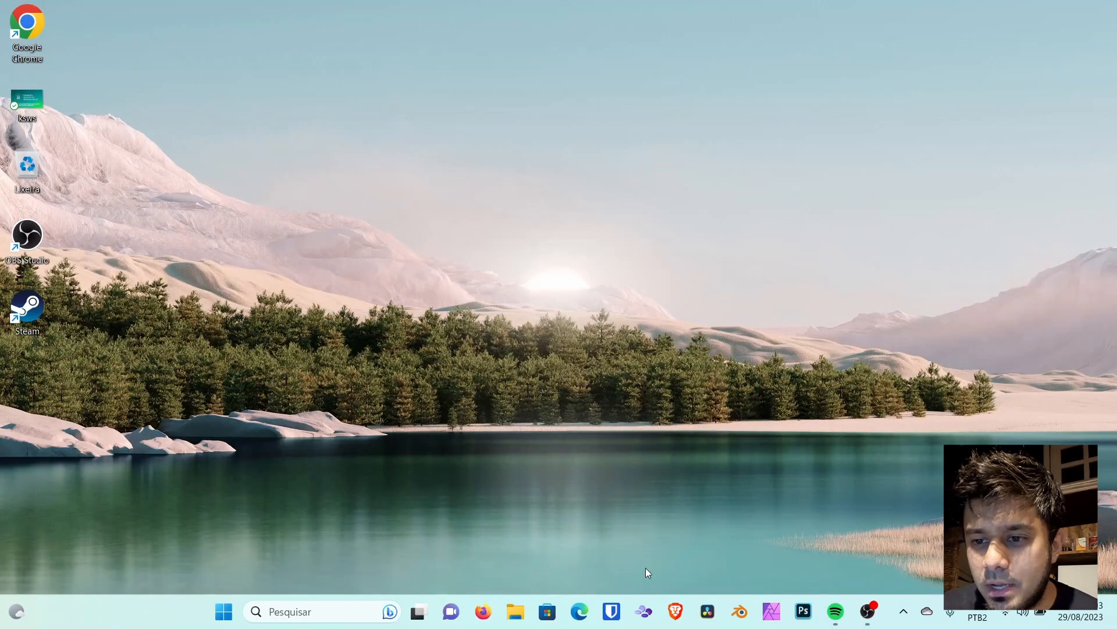
pyautogui.click(515, 610)
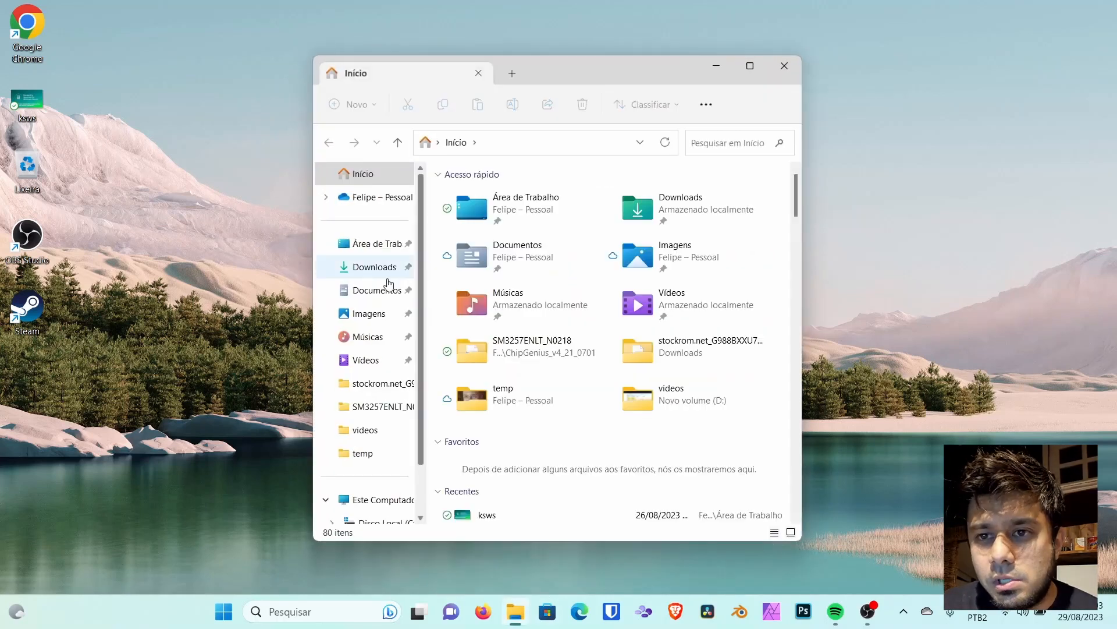
pyautogui.click(379, 275)
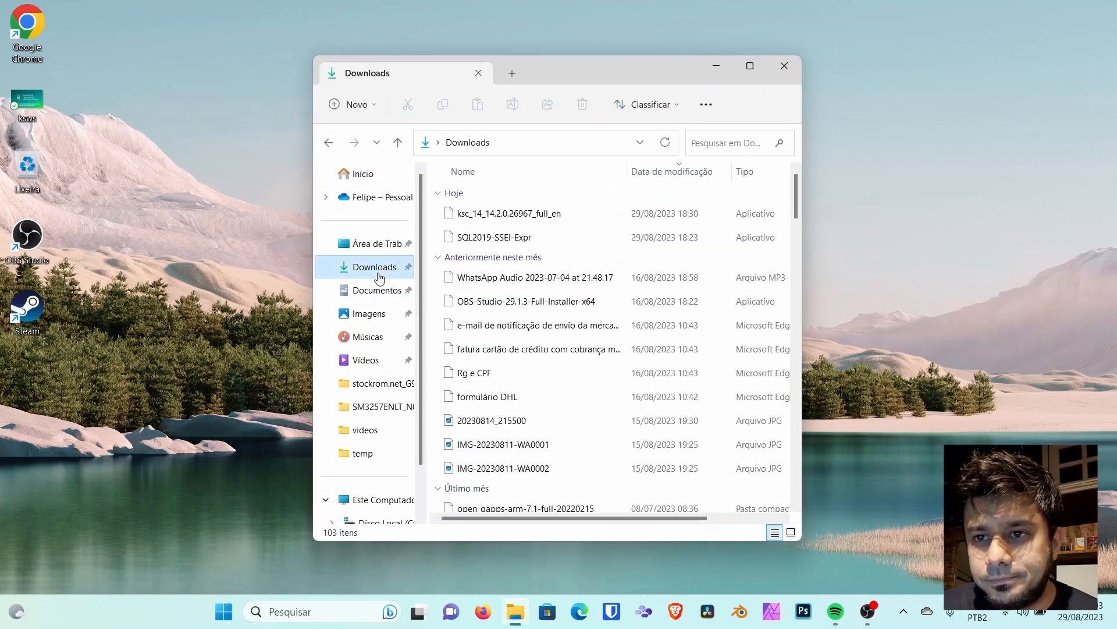
pyautogui.click(476, 238)
pyautogui.doubleClick(476, 237)
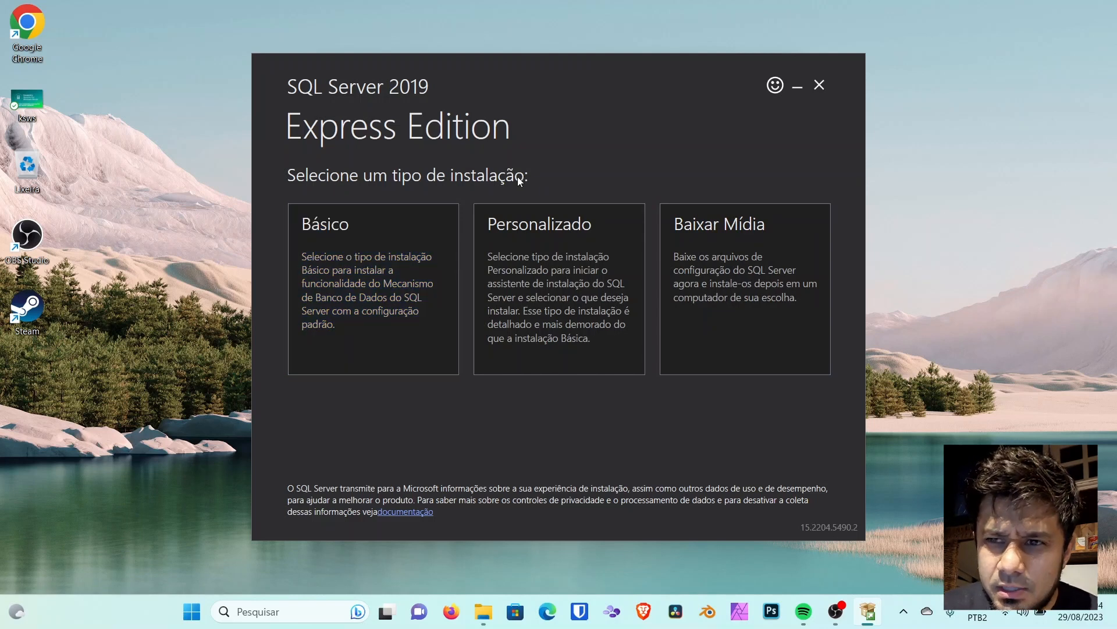
# Step: Install SQL Server 2019 Express with the Básico type in C:\Program Files\Microsoft SQL Server, accepting the licence terms, and exit the installer
pyautogui.click(381, 279)
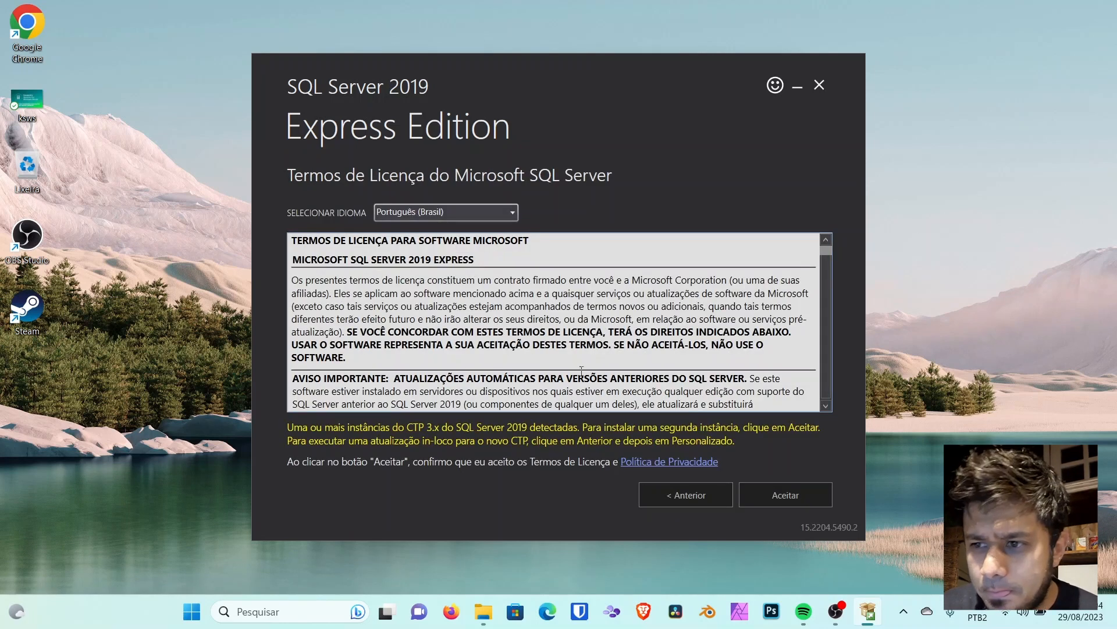
pyautogui.click(767, 490)
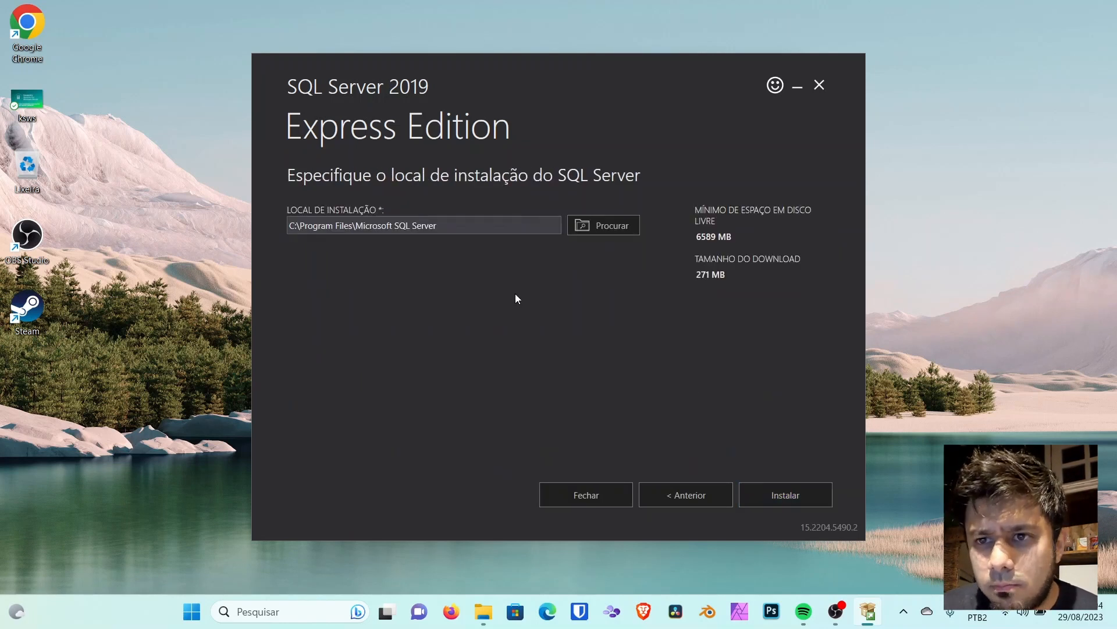
pyautogui.click(779, 495)
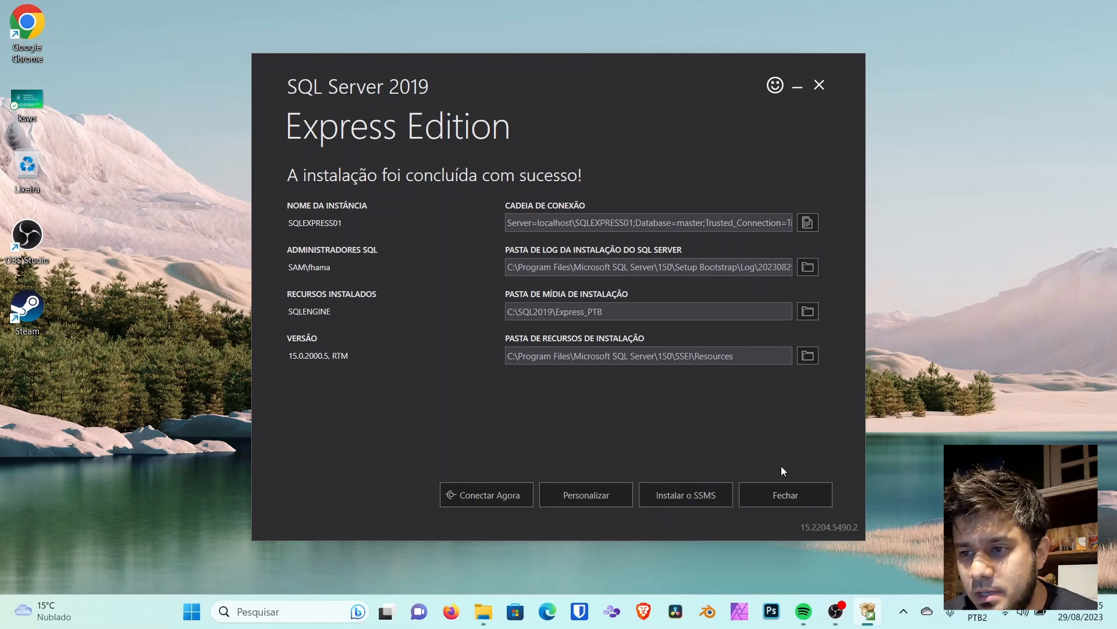
pyautogui.click(785, 496)
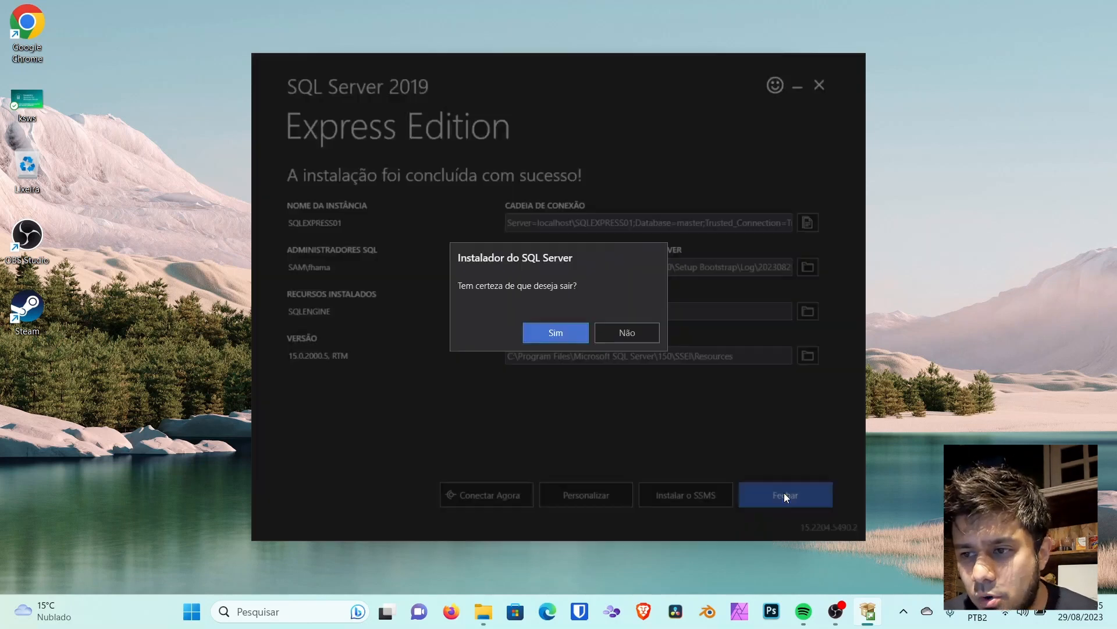
pyautogui.click(555, 333)
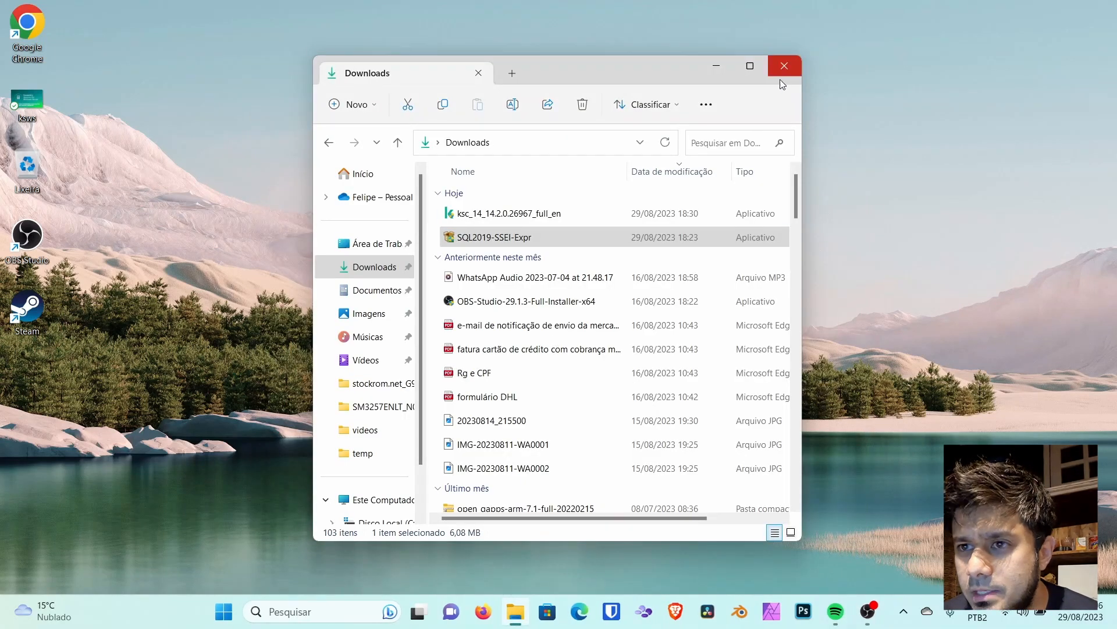
# Step: Search Windows for ssms and sql, limit the results to applications, and show the options for SQL Server 2019 Configuration Manager
pyautogui.click(223, 611)
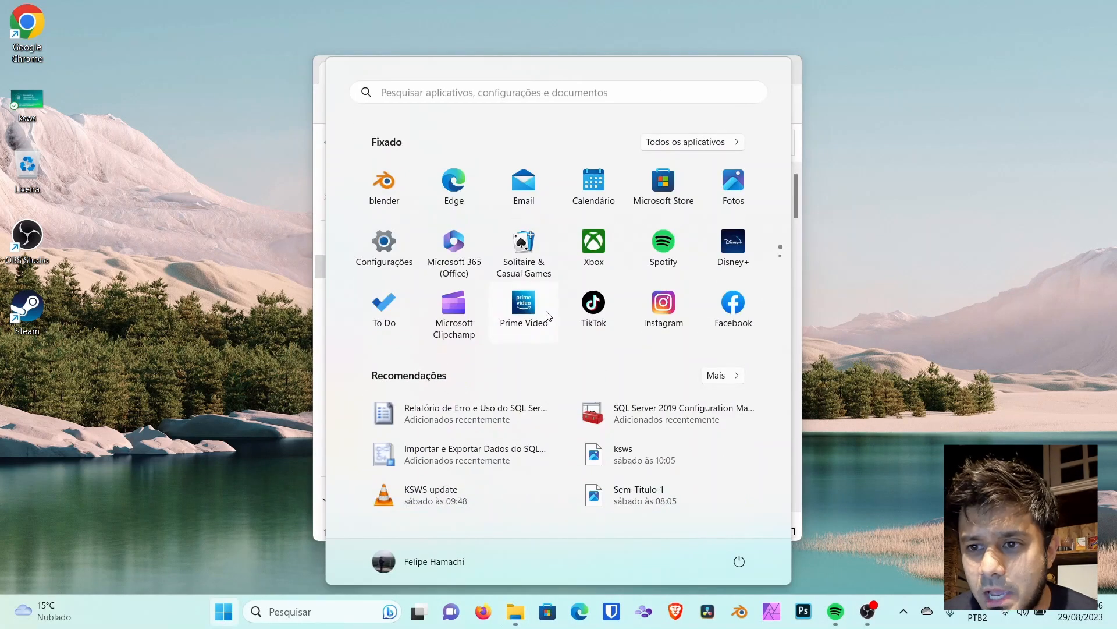
pyautogui.write('ssms')
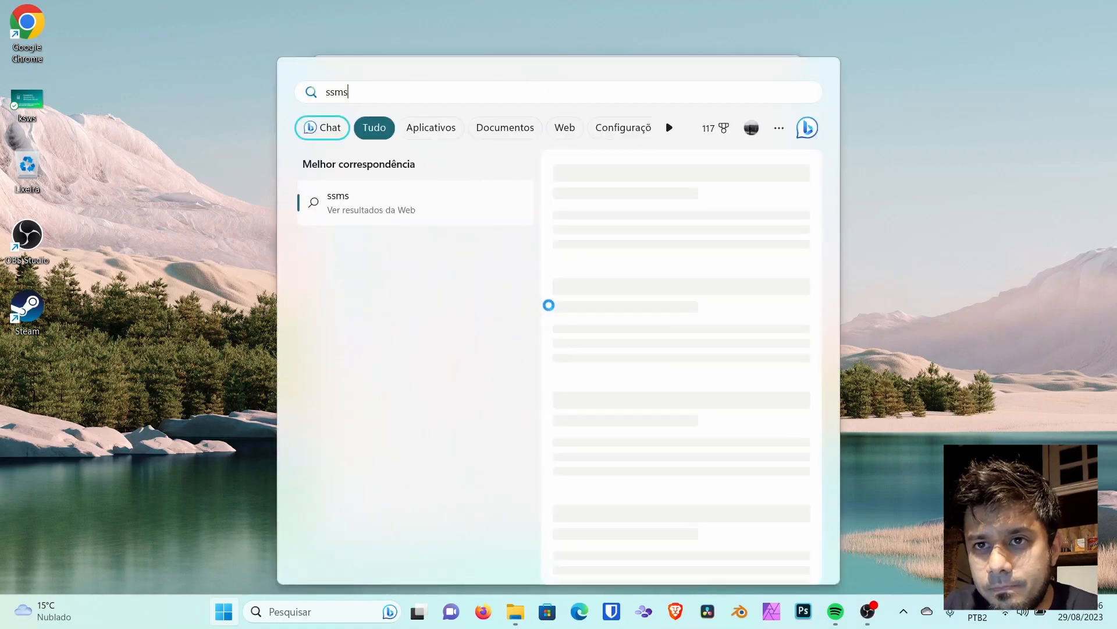
pyautogui.press('BackSpace')
pyautogui.press('BackSpace')
pyautogui.press('BackSpace')
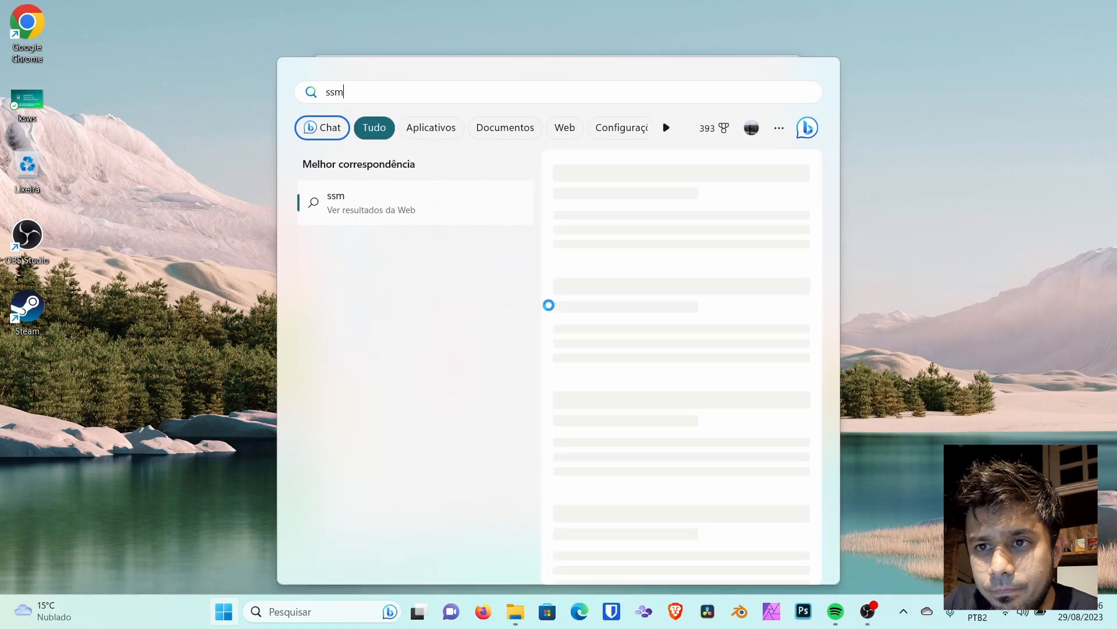
pyautogui.write('ql')
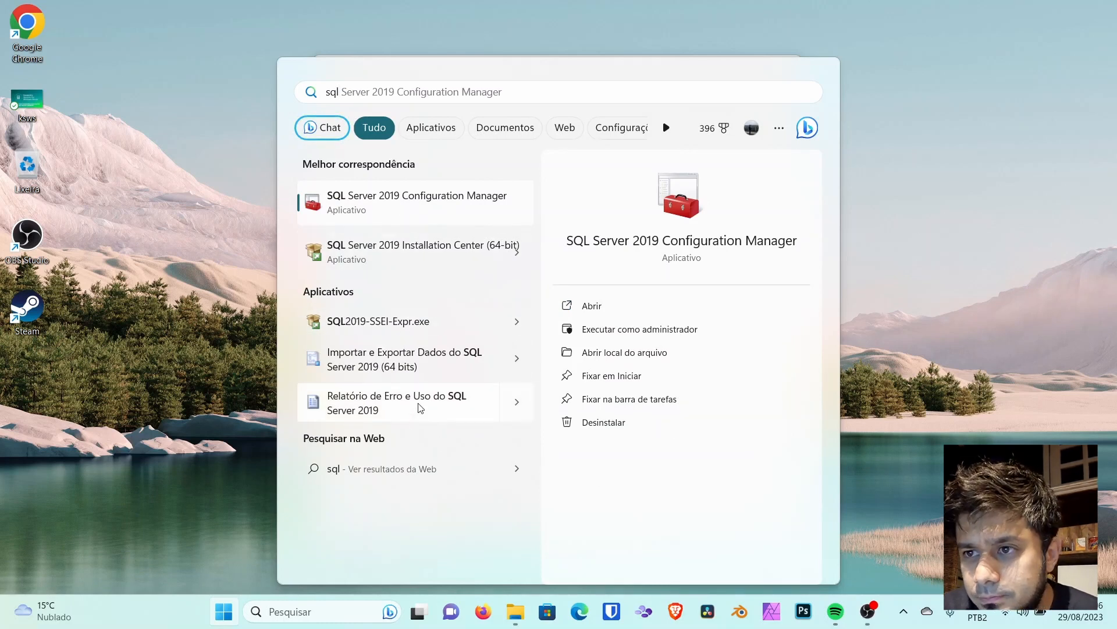
pyautogui.click(431, 127)
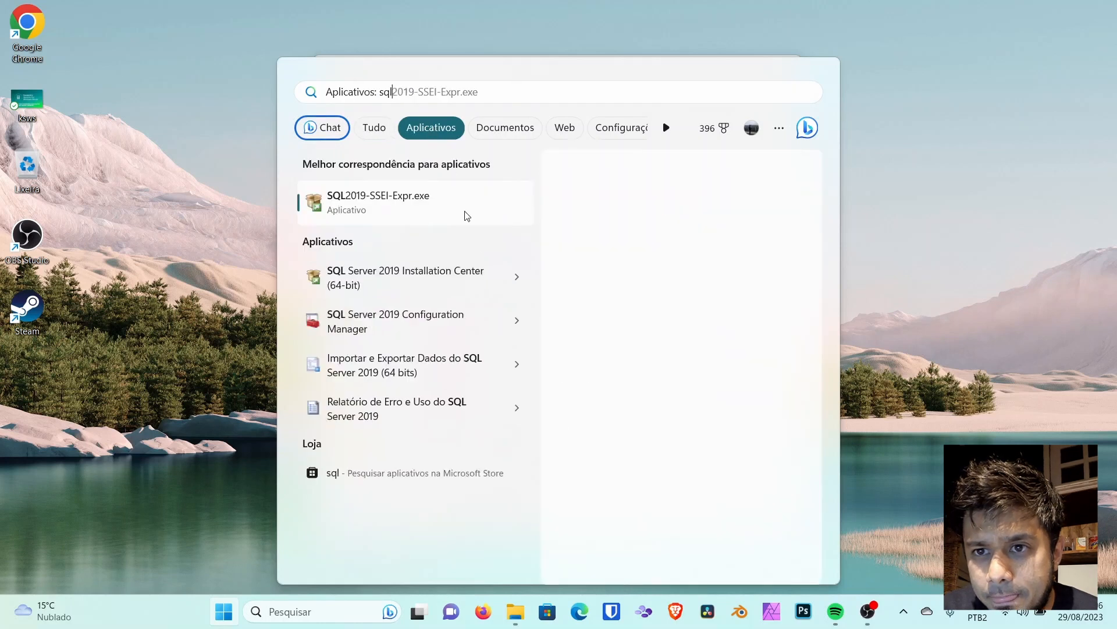
pyautogui.click(516, 321)
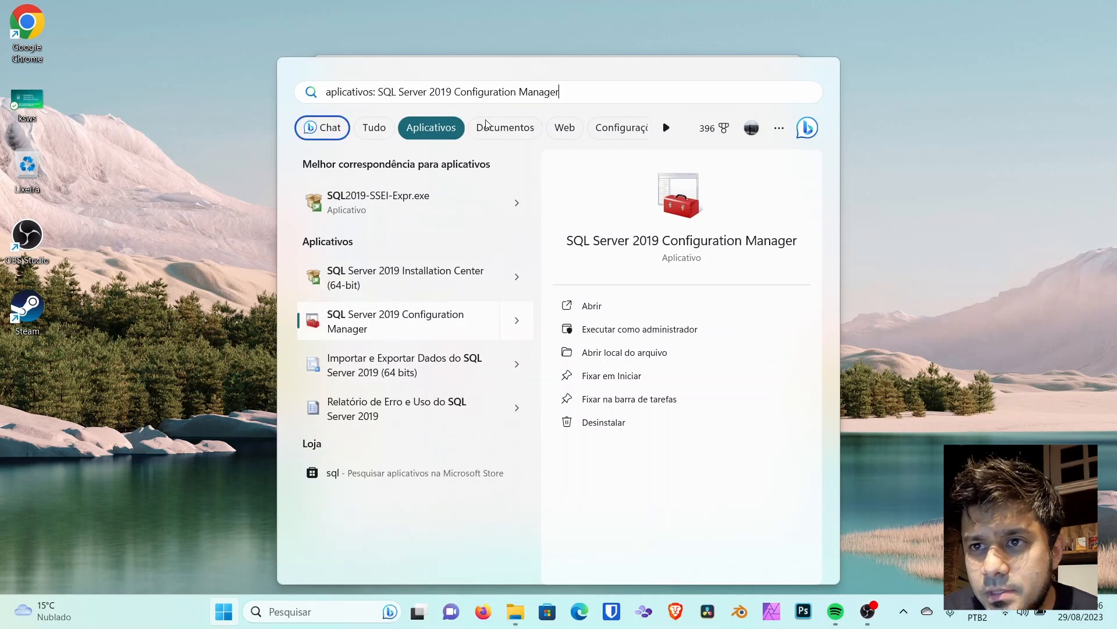
# Step: Run SQL Server 2019 Configuration Manager as administrator and close its window
pyautogui.click(607, 334)
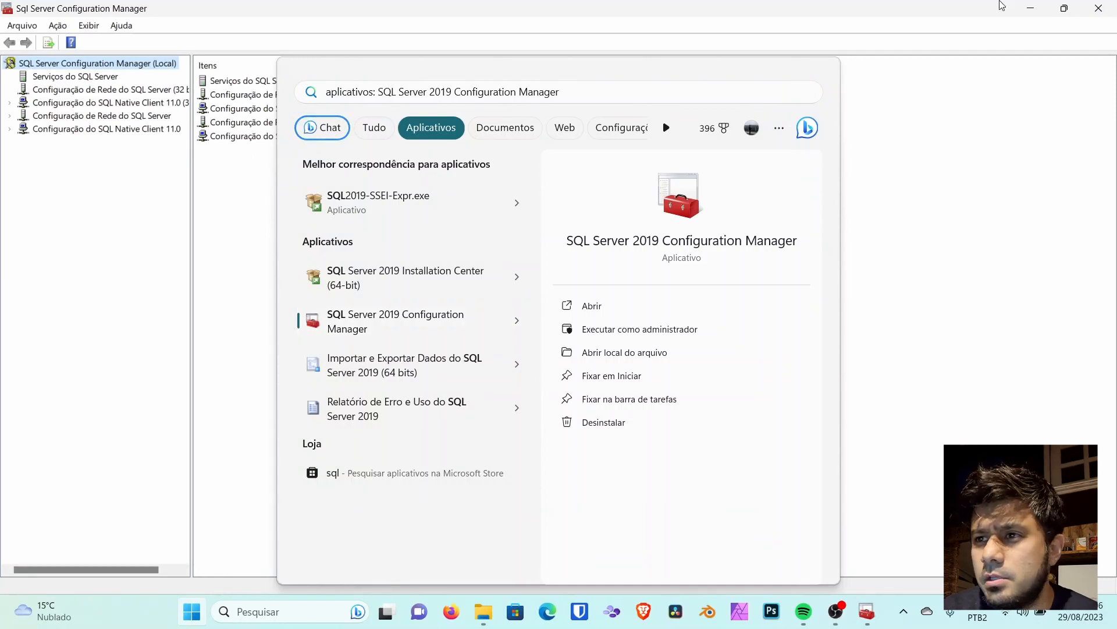
pyautogui.click(1112, 14)
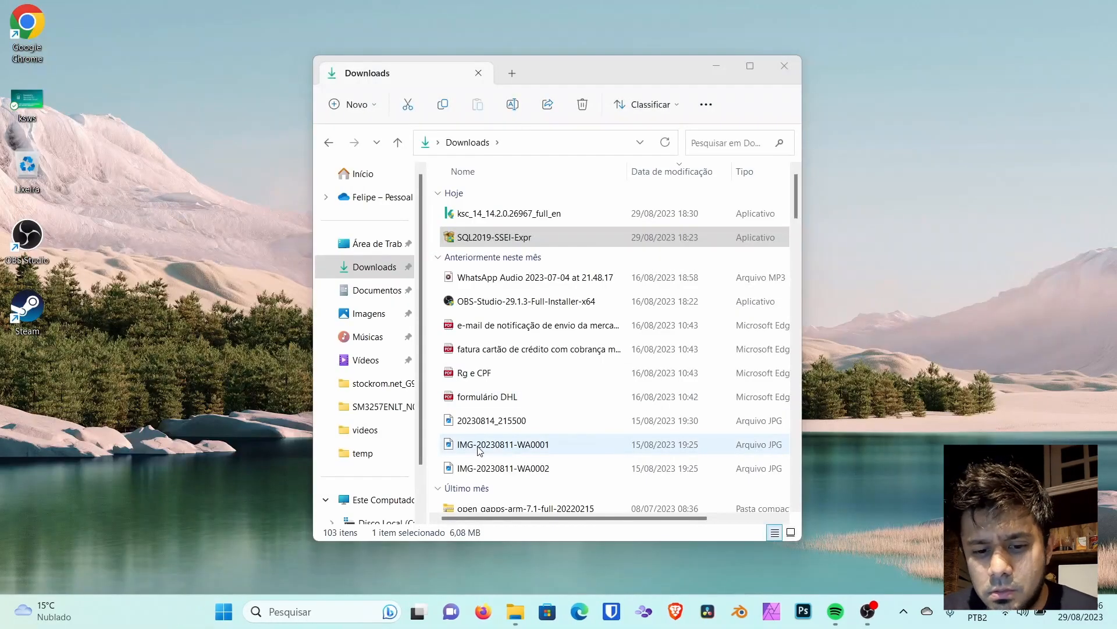
# Step: Search Windows for studio, dismiss the search and close the Downloads folder window
pyautogui.press('super')
pyautogui.write('studio')
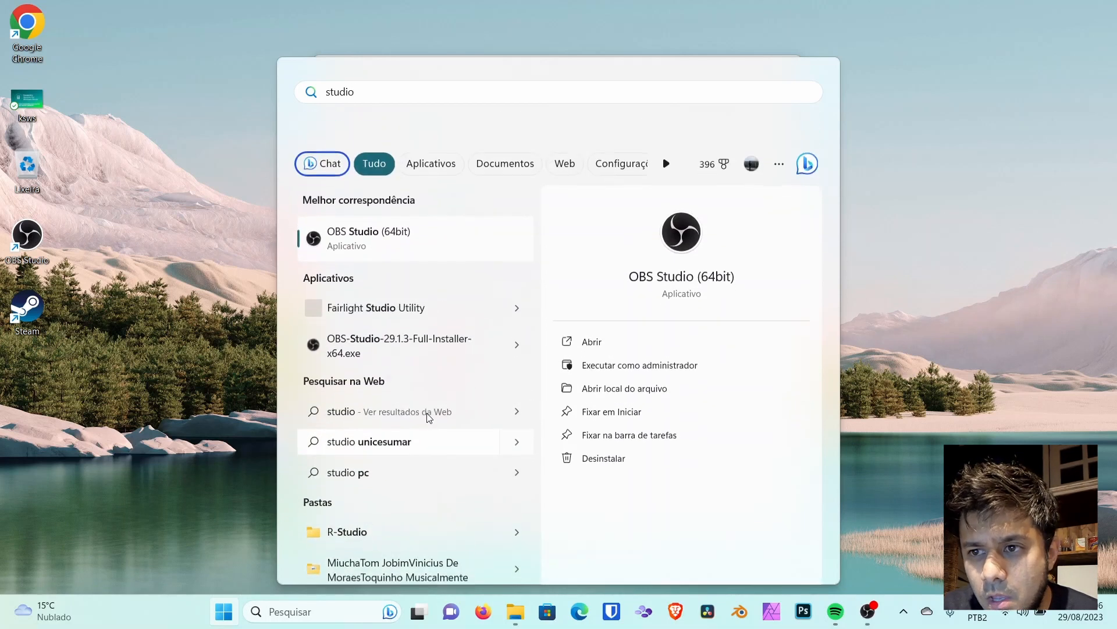
pyautogui.click(890, 202)
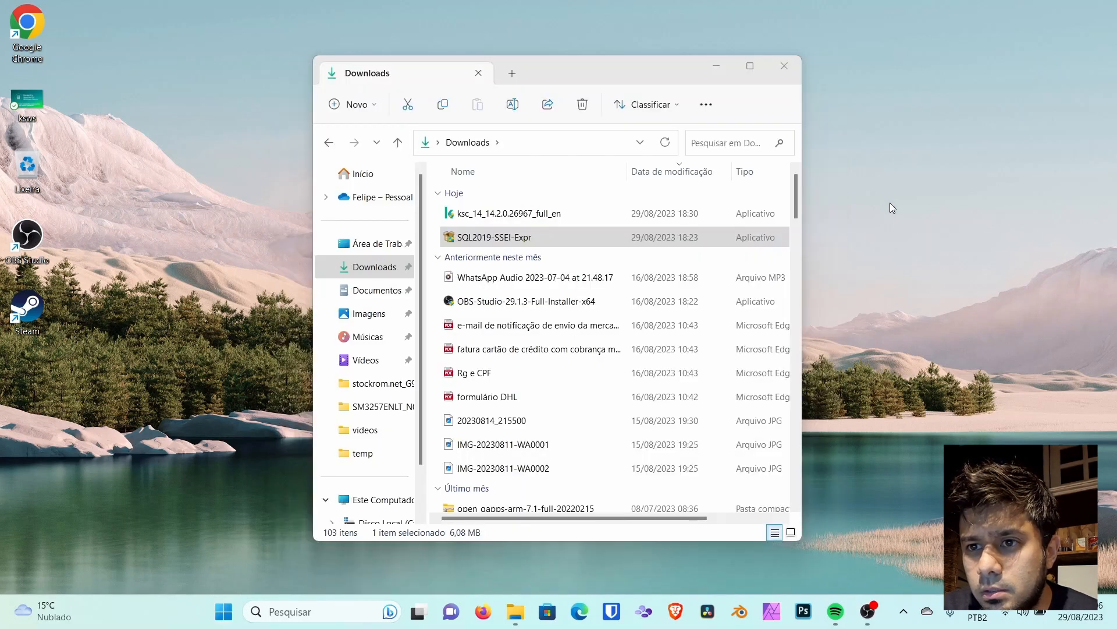
pyautogui.click(785, 67)
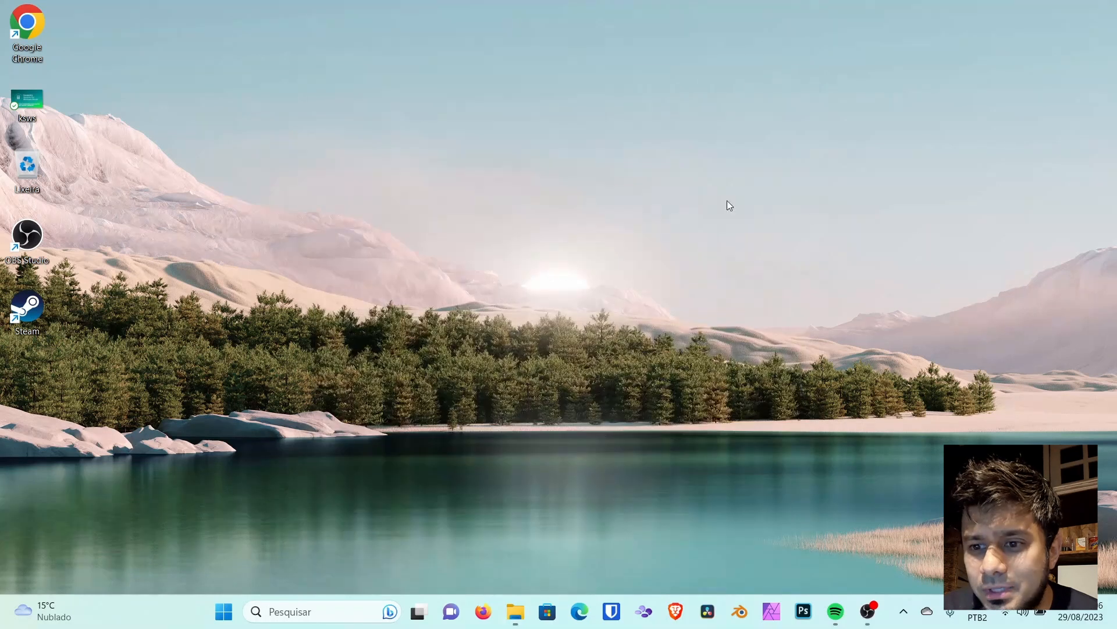
# Step: Switch to Firefox, search for ssms and start the free SQL Server Management Studio (SSMS) 19.1 download from its Microsoft Learn page
pyautogui.click(480, 622)
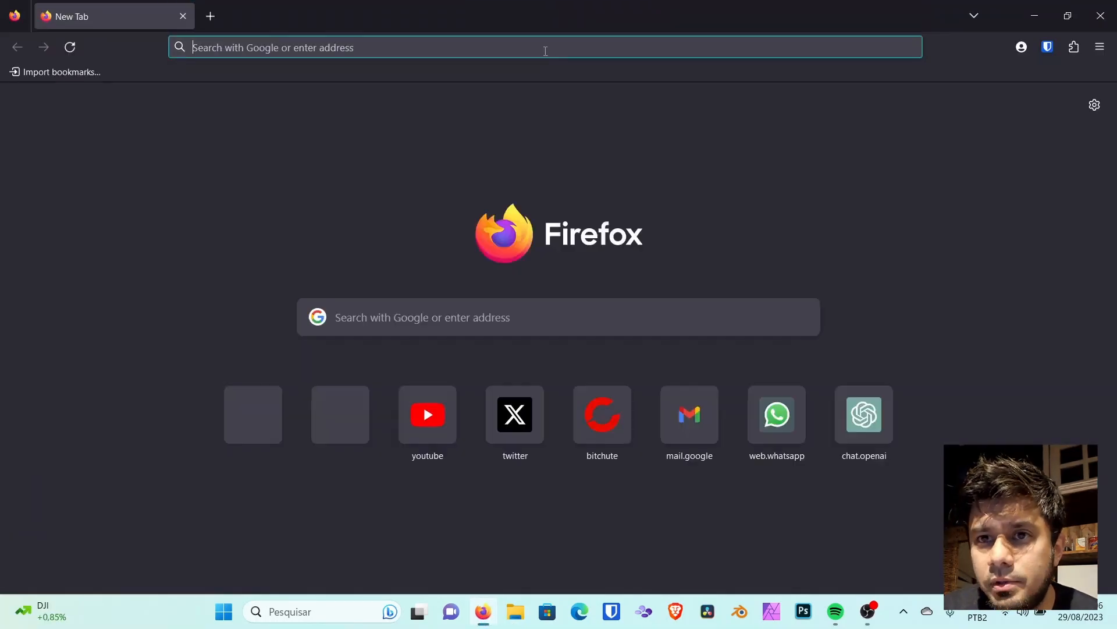
pyautogui.click(545, 48)
pyautogui.write('ssms')
pyautogui.press('Return')
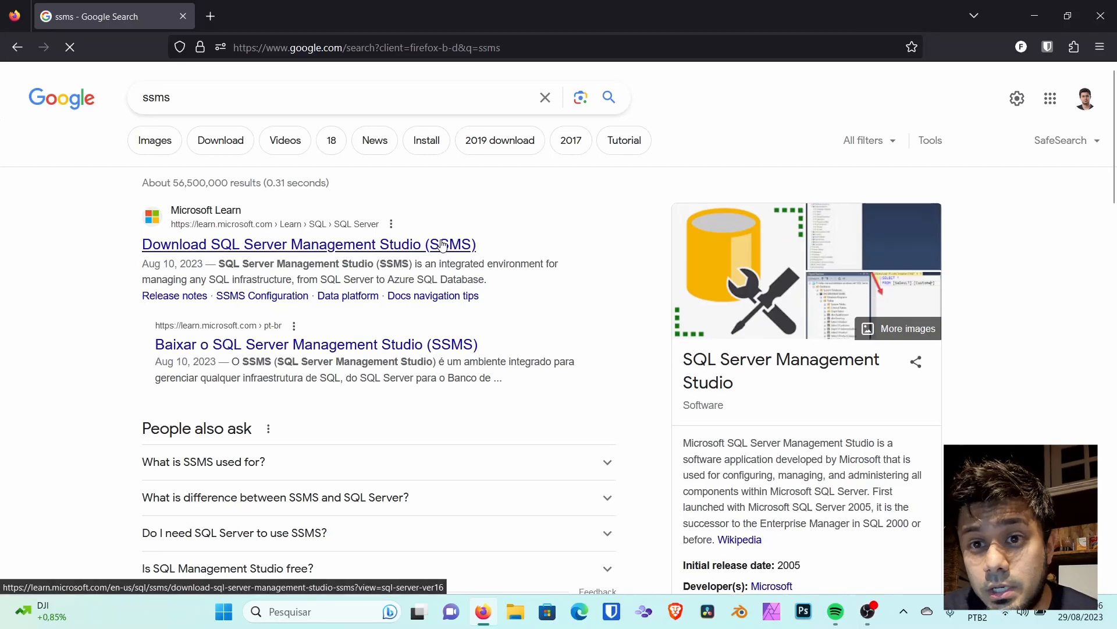
pyautogui.click(441, 244)
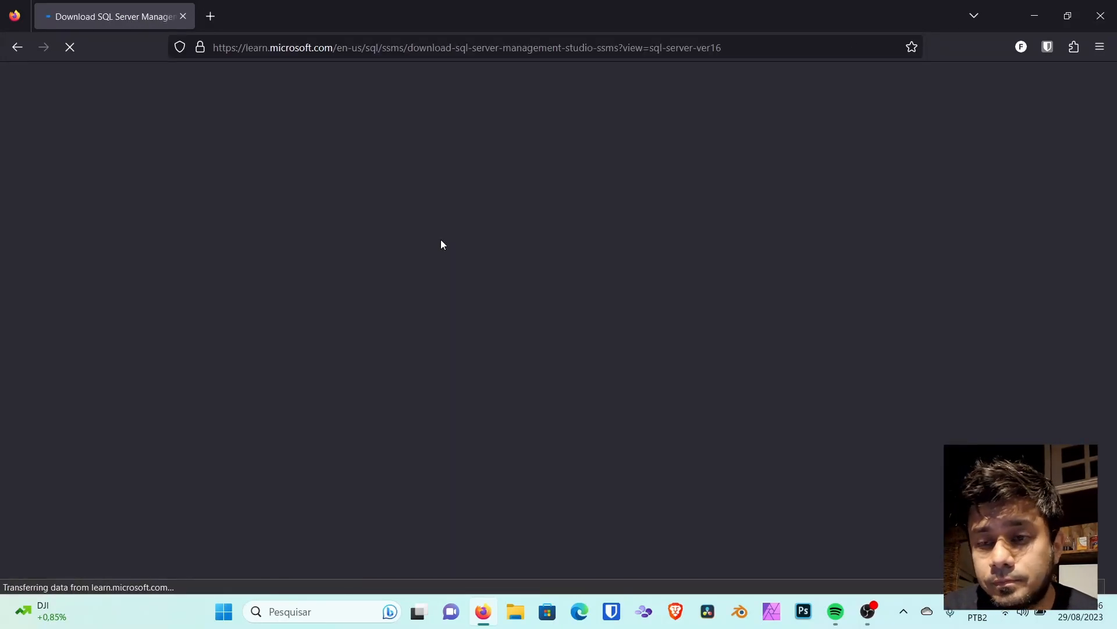
pyautogui.scroll(-5, 560, 329)
pyautogui.scroll(-3, 560, 330)
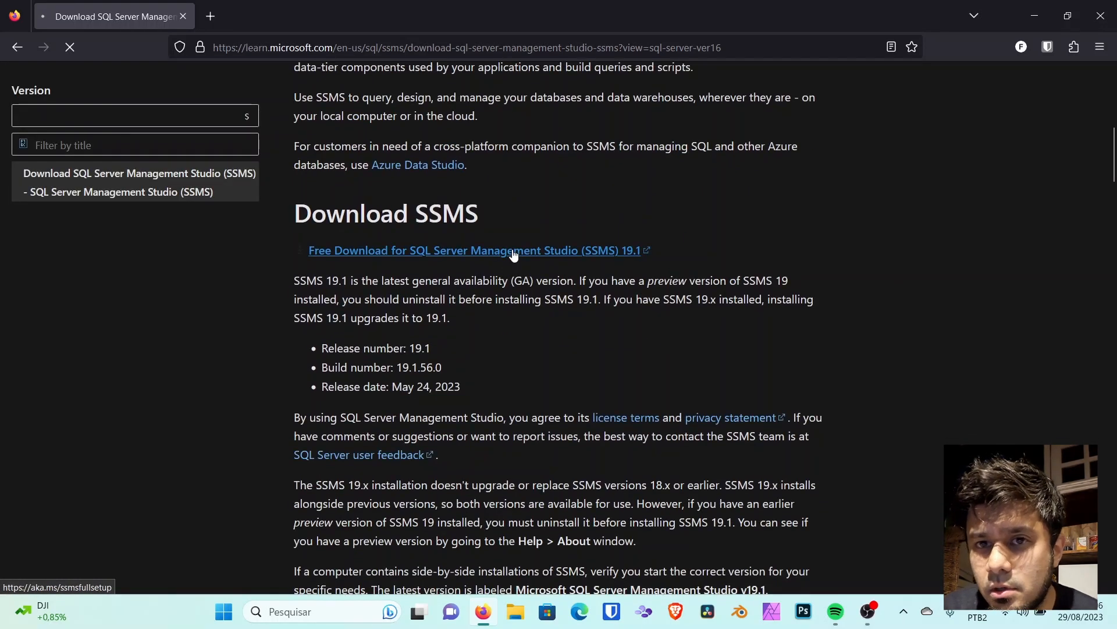
pyautogui.click(514, 251)
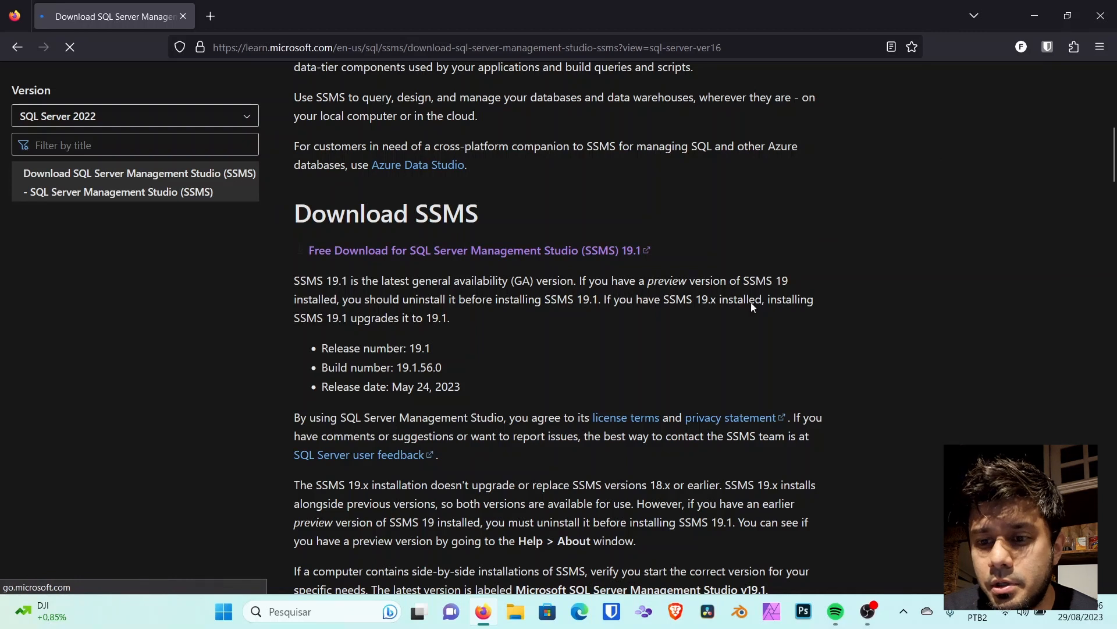
# Step: Open the Downloads folder in File Explorer and look through it for the SSMS installer
pyautogui.click(517, 617)
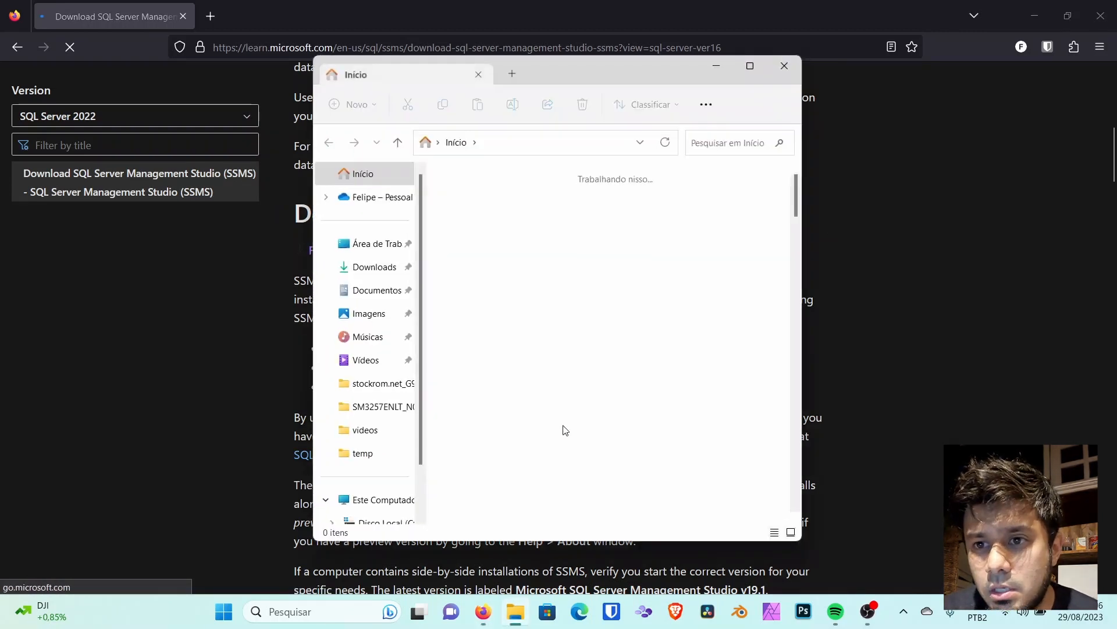
pyautogui.click(374, 267)
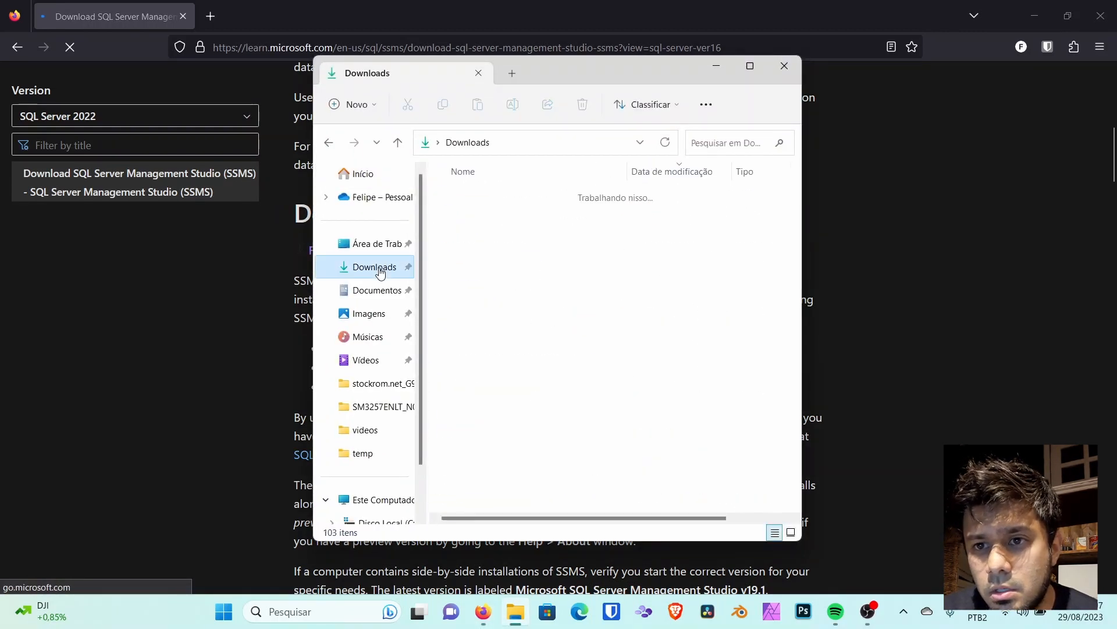
pyautogui.scroll(-1, 586, 350)
pyautogui.scroll(-5, 587, 349)
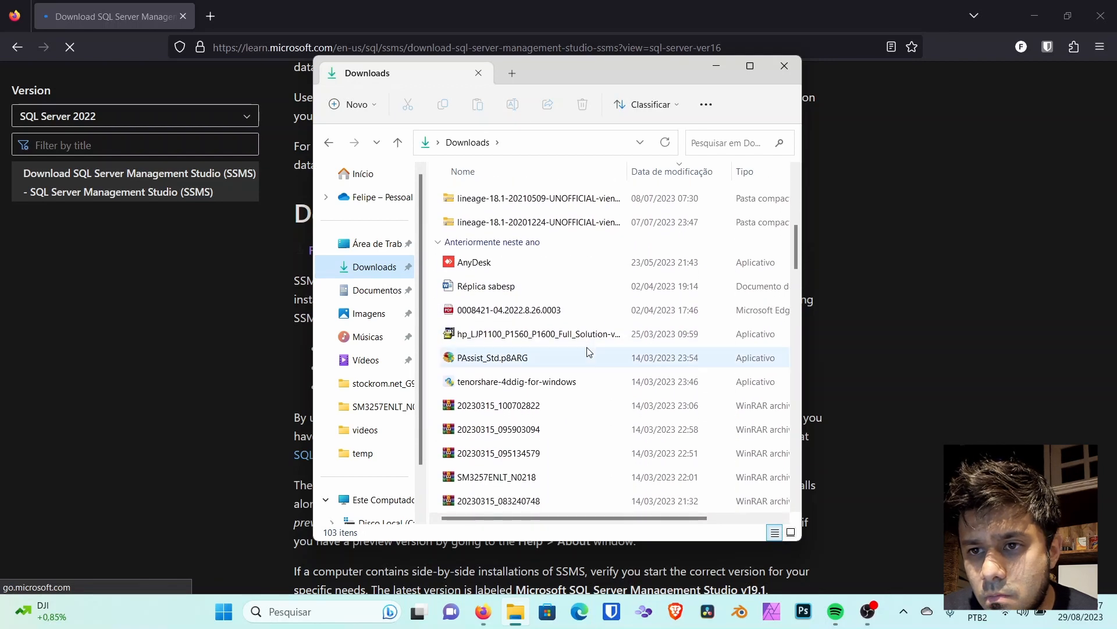
pyautogui.press('s')
pyautogui.rightClick(550, 273)
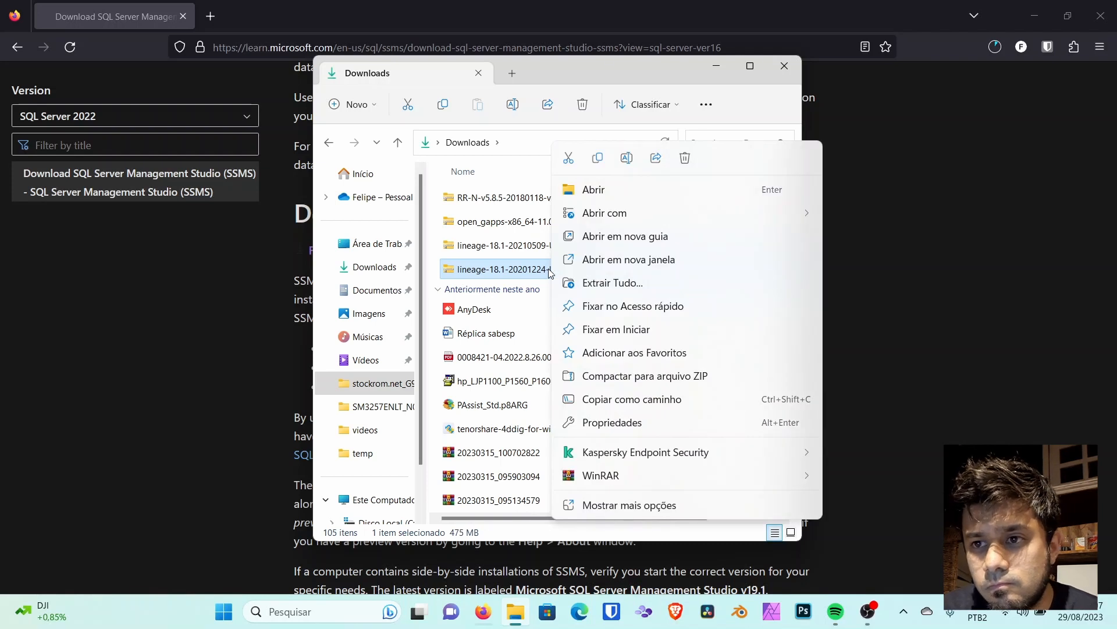
pyautogui.click(504, 226)
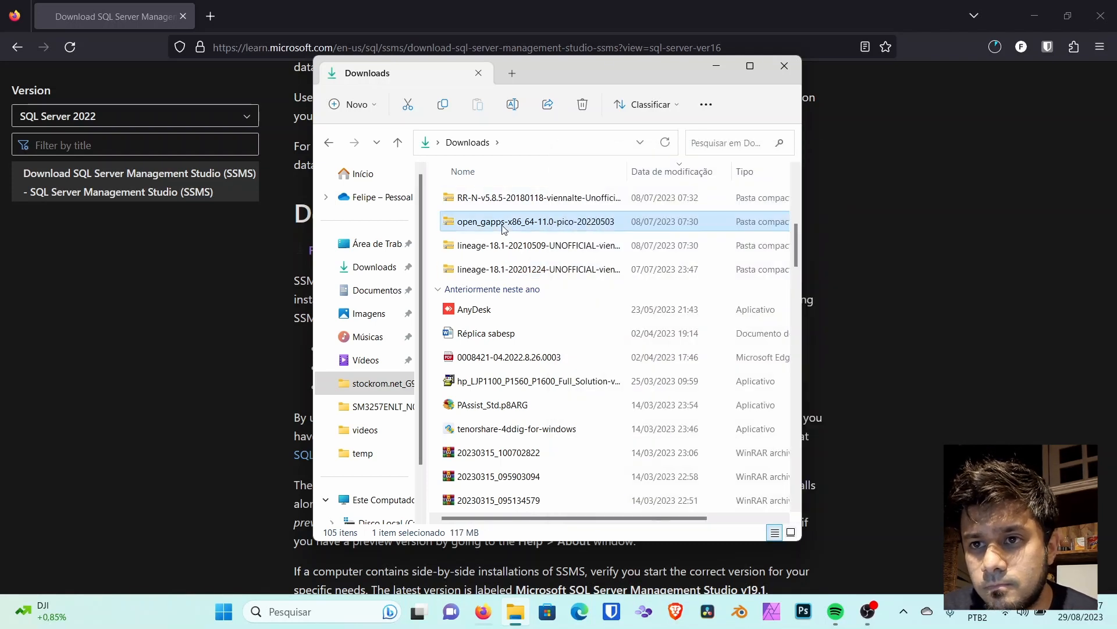
# Step: Sort the Downloads files by modification date with the newest first and select SSMS-Setup-ENU
pyautogui.click(670, 171)
pyautogui.scroll(12, 650, 244)
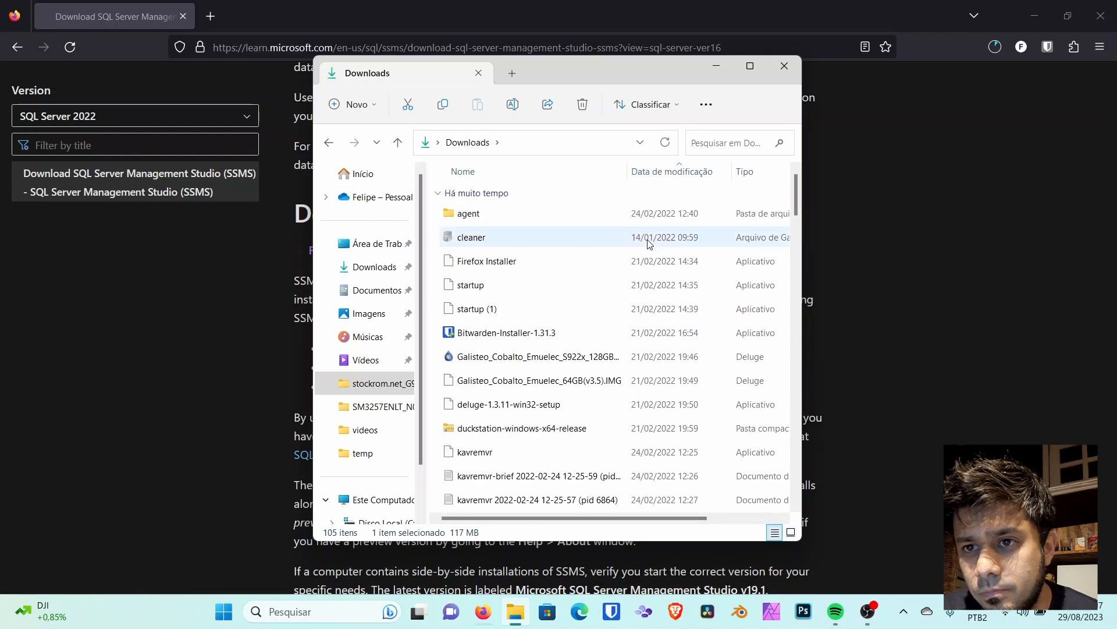
pyautogui.click(663, 171)
pyautogui.scroll(2, 665, 177)
pyautogui.scroll(1, 665, 177)
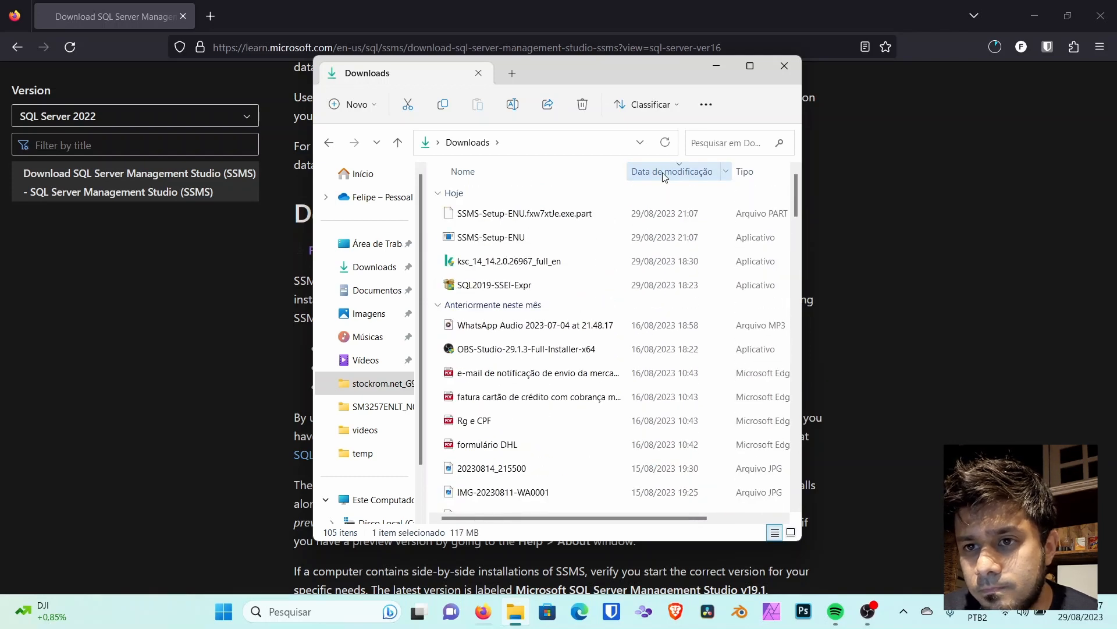
pyautogui.click(500, 243)
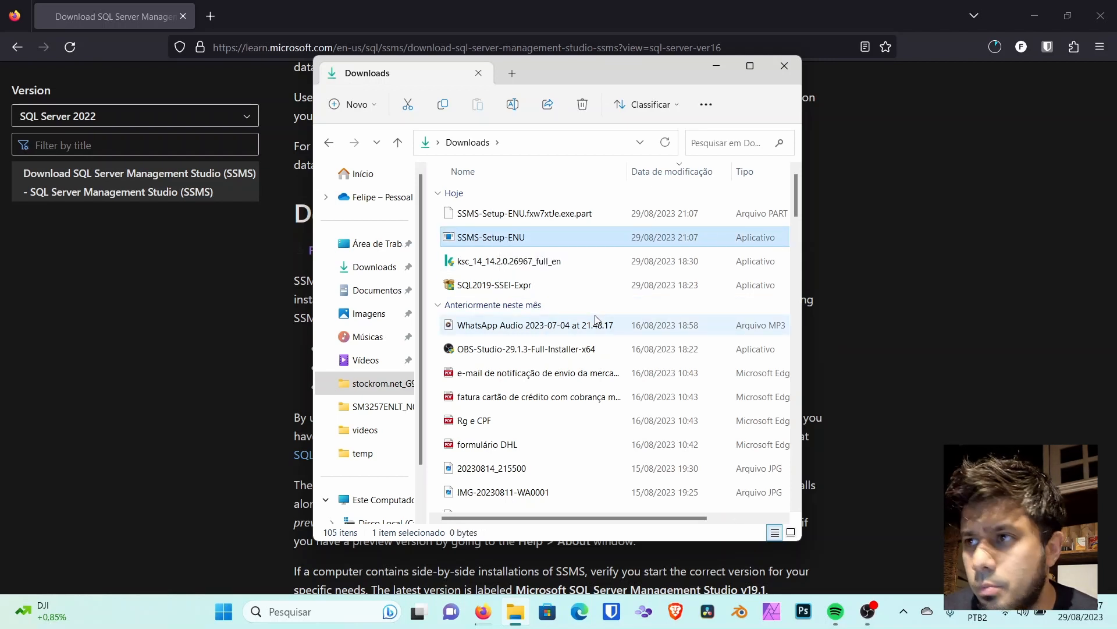
# Step: Close File Explorer, check the progress of the SSMS-Setup-ENU.exe download in Firefox and minimize the browser
pyautogui.click(783, 66)
pyautogui.click(1002, 52)
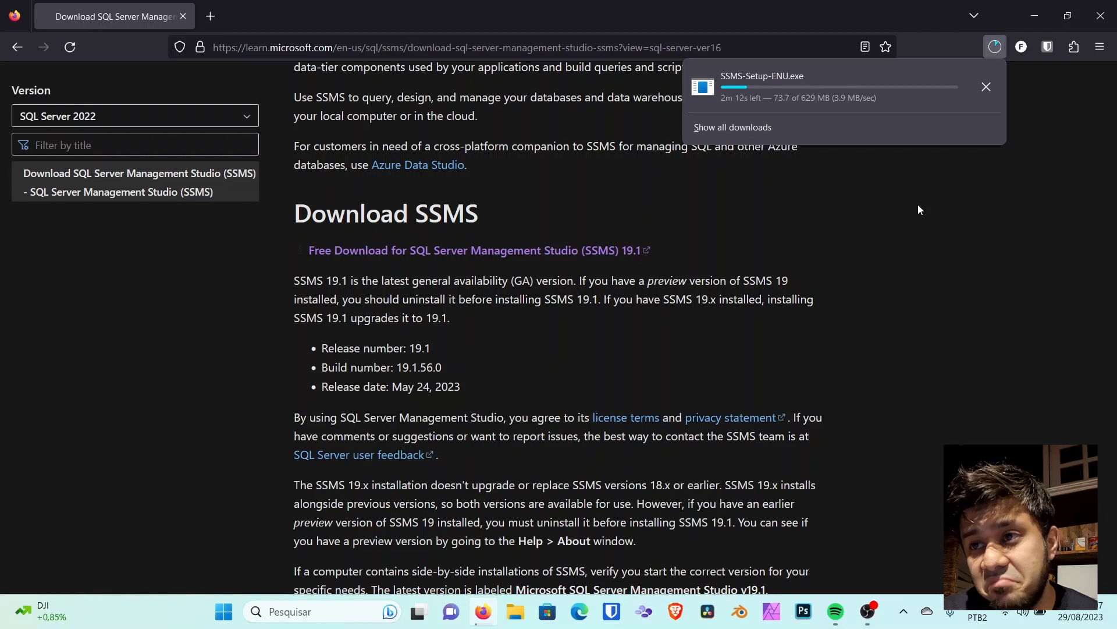
pyautogui.click(1036, 14)
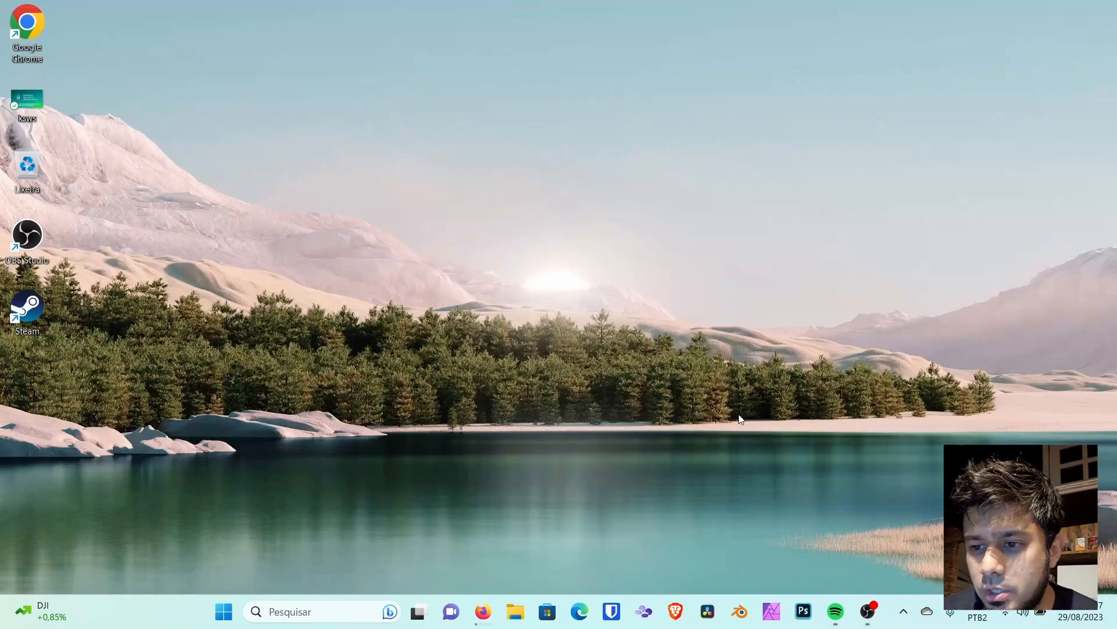
# Step: Launch ksc_14_14.2.0.26967_full_en from the Downloads folder, start the full Kaspersky Security Center 14.2 installation and close File Explorer
pyautogui.click(510, 622)
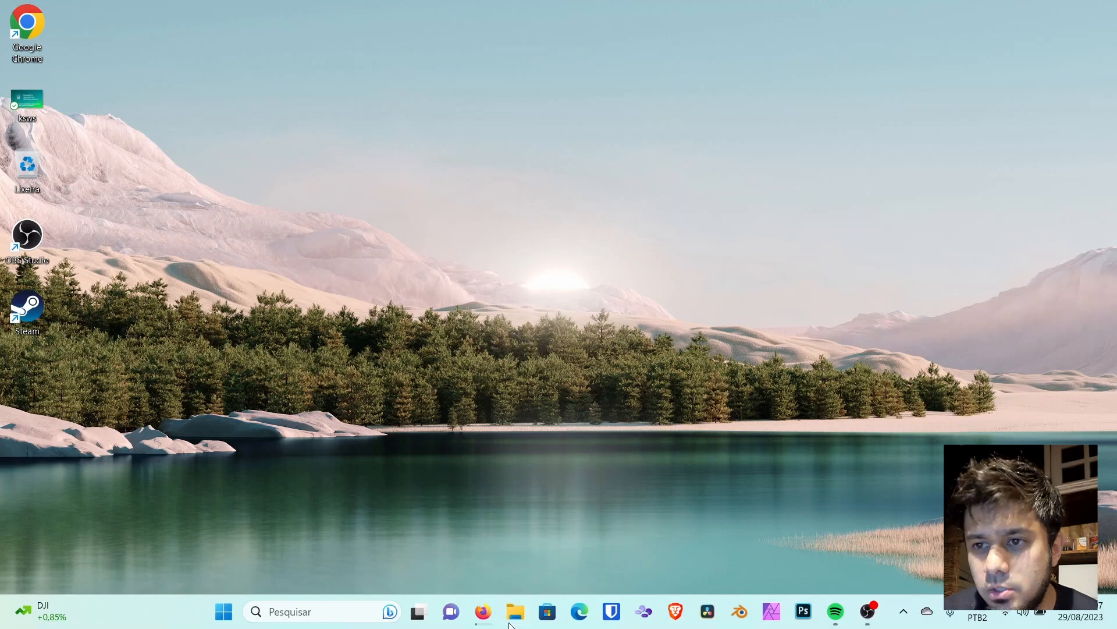
pyautogui.scroll(-5, 527, 403)
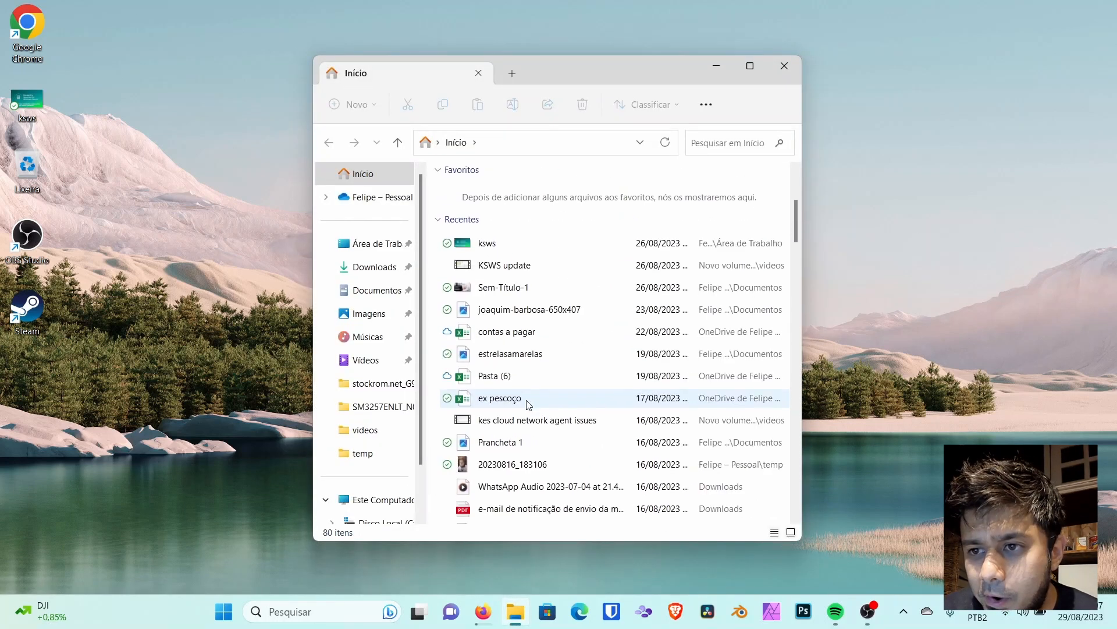
pyautogui.click(368, 267)
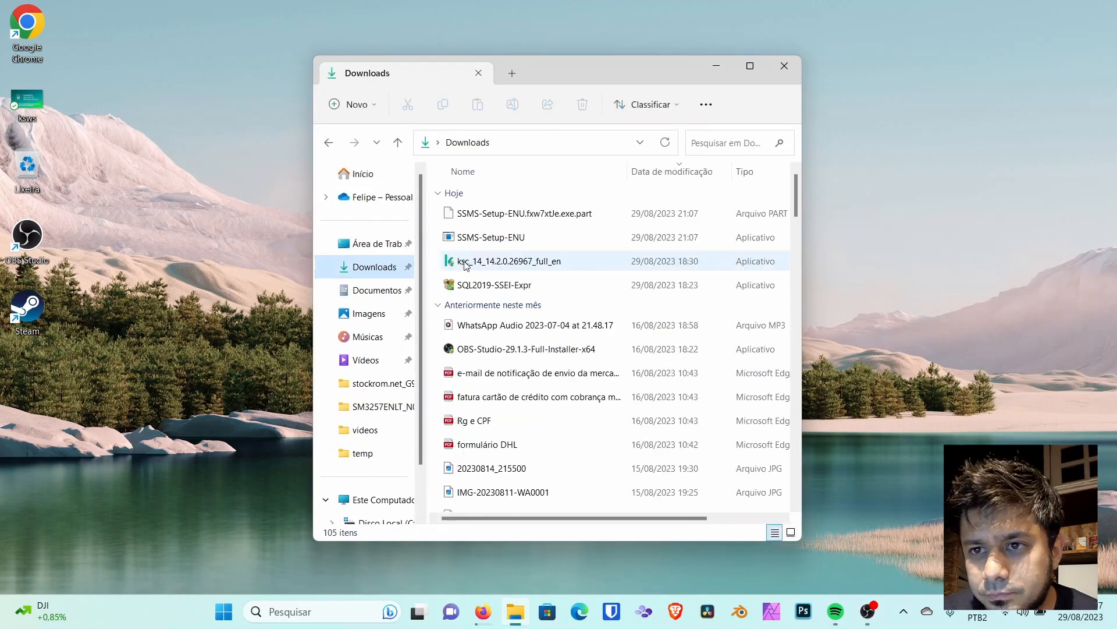
pyautogui.doubleClick(518, 262)
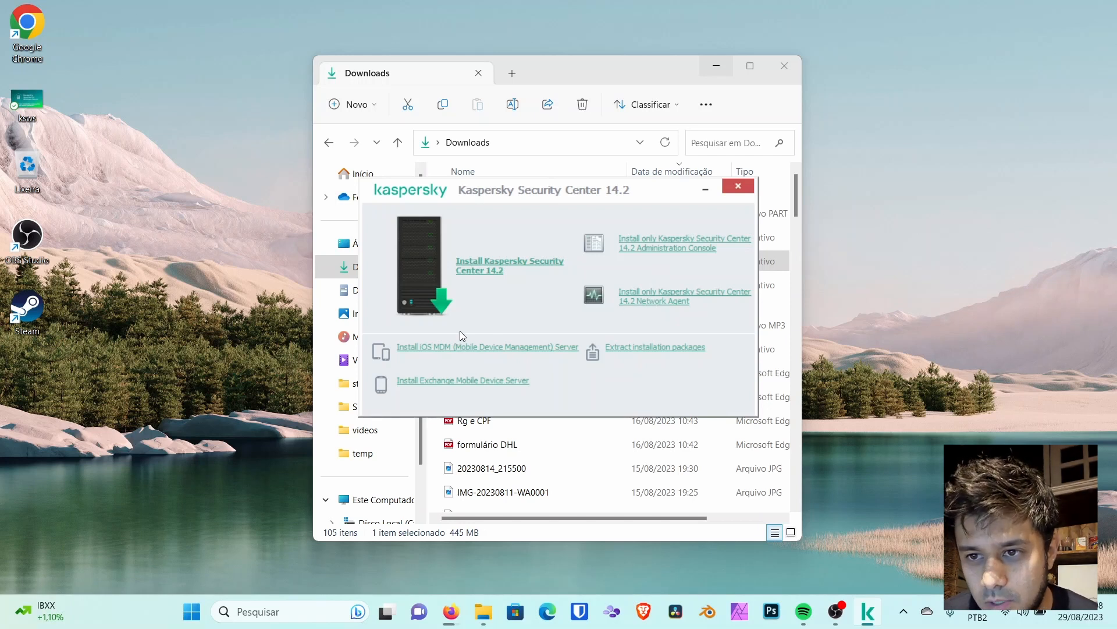
pyautogui.click(488, 274)
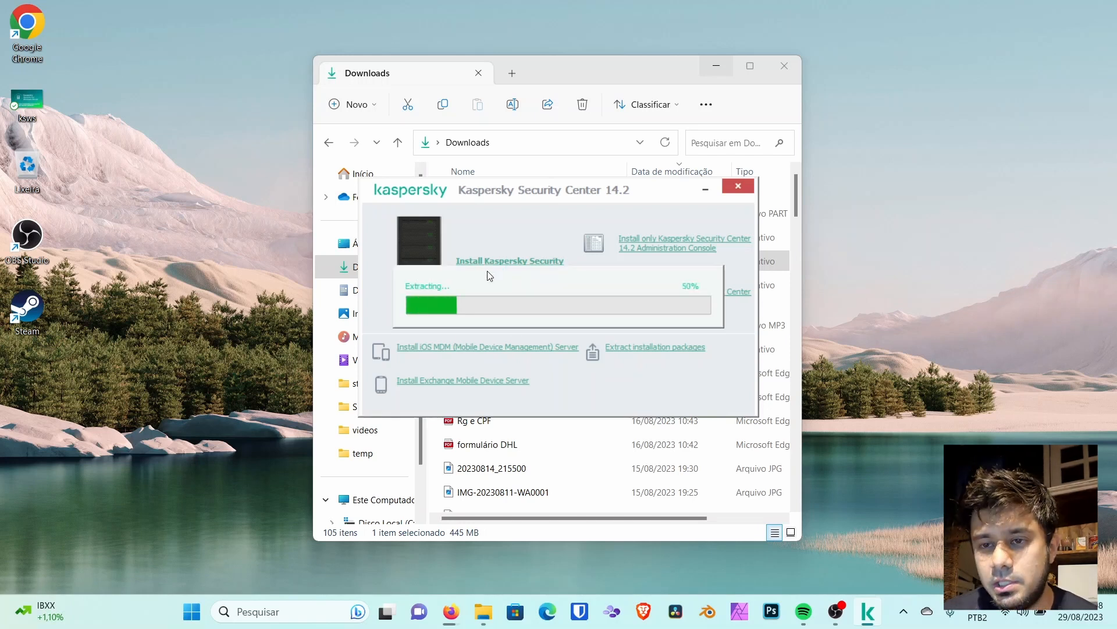
pyautogui.click(786, 63)
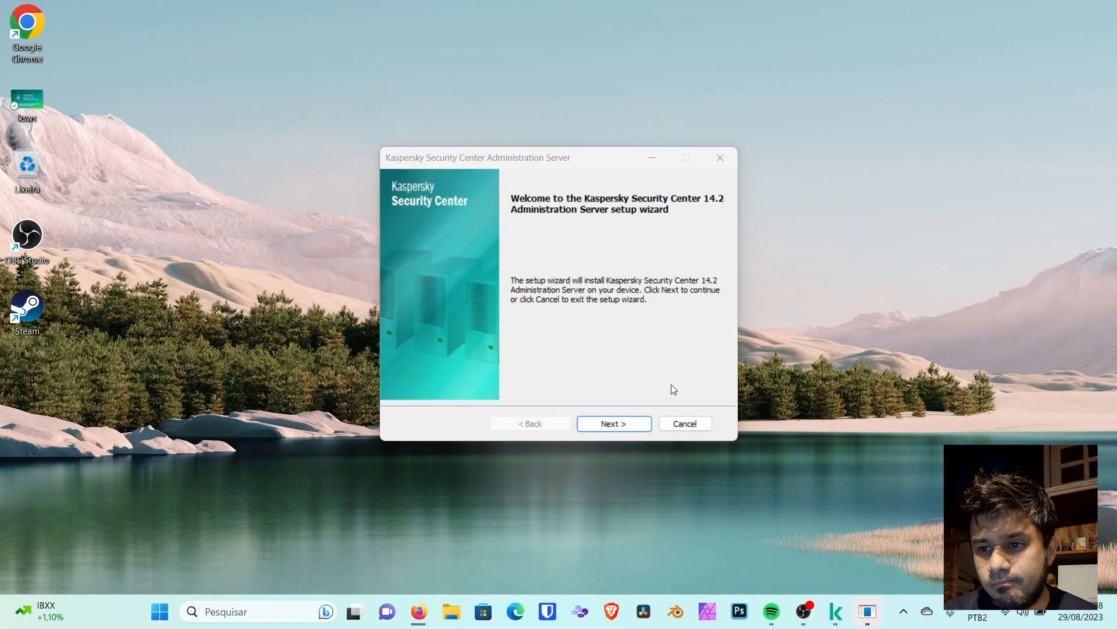
# Step: Accept the End User License Agreement and Privacy Policy in the setup wizard, and keep the Locally and Standard installation options
pyautogui.click(623, 423)
pyautogui.click(623, 423)
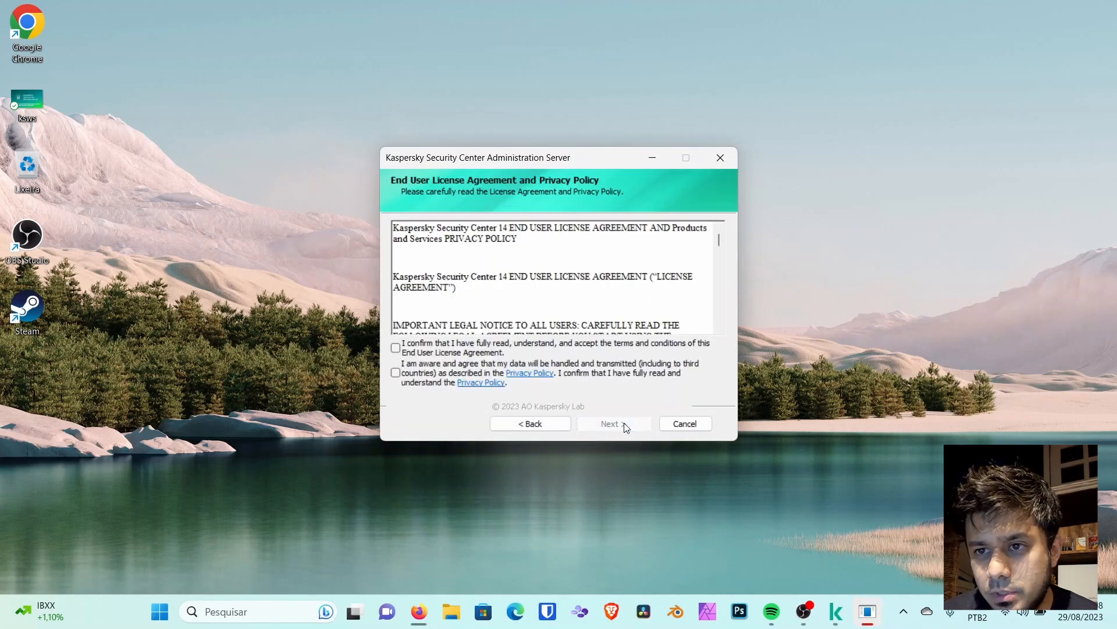
pyautogui.click(395, 347)
pyautogui.click(396, 373)
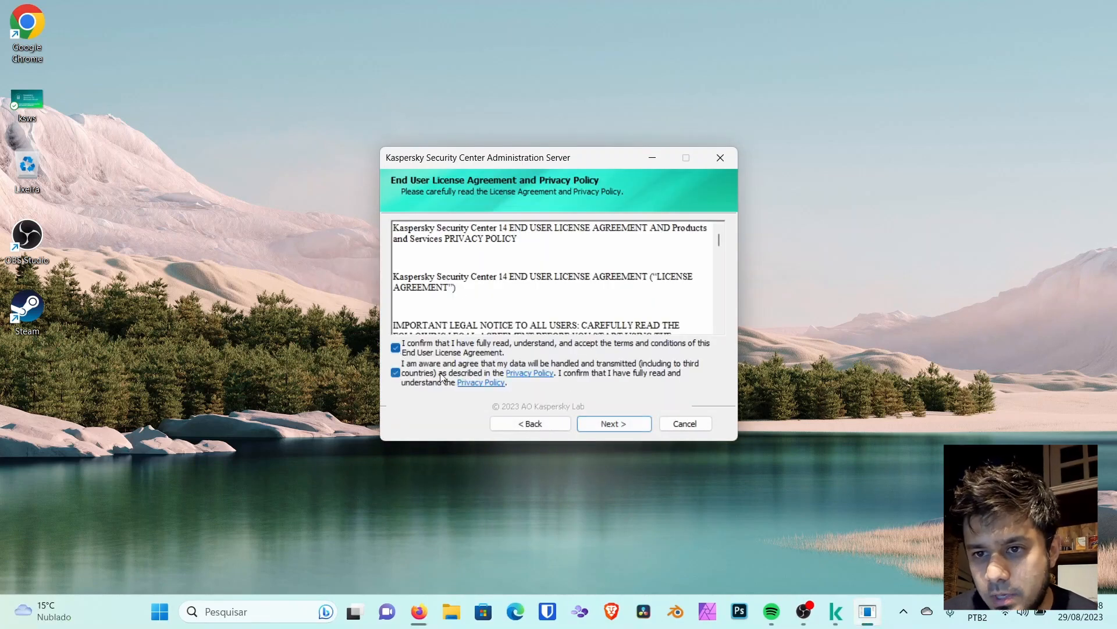
pyautogui.click(604, 425)
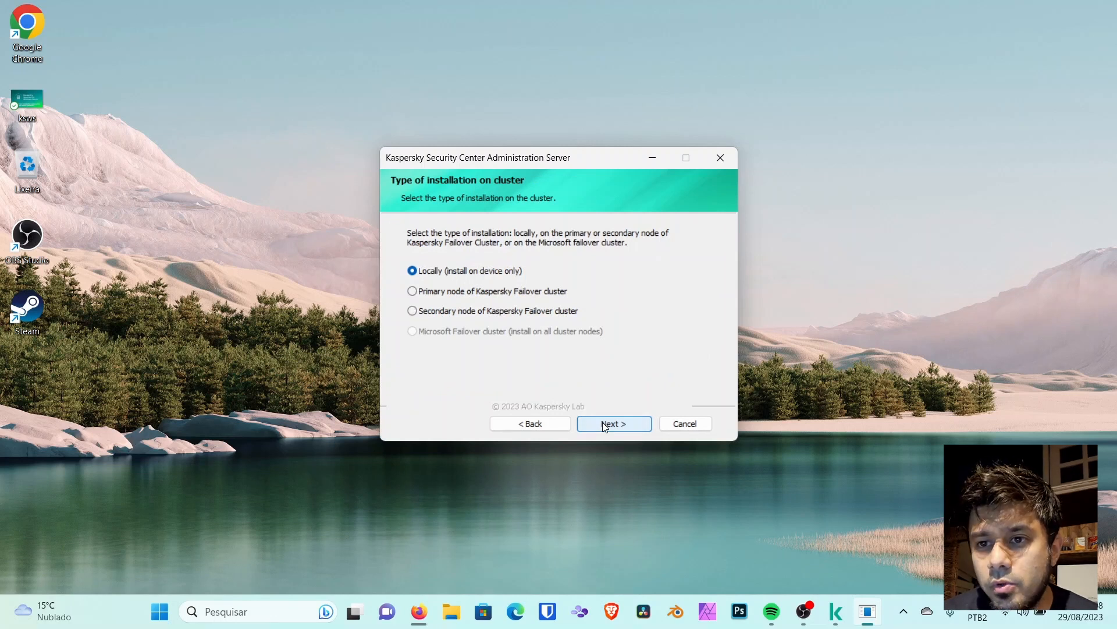
pyautogui.click(602, 422)
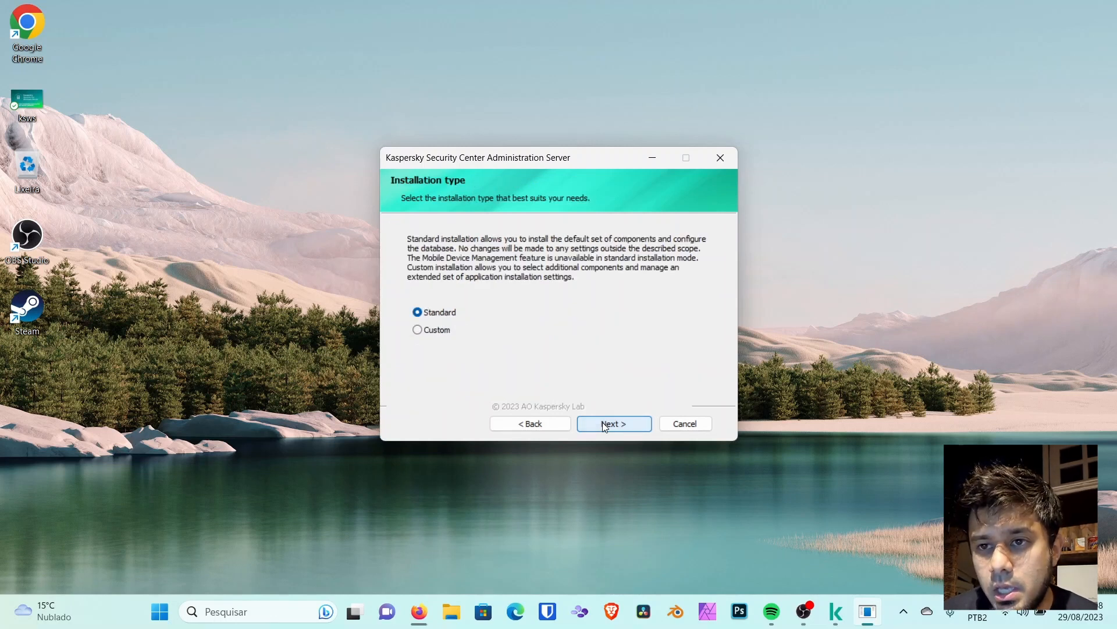
pyautogui.click(603, 425)
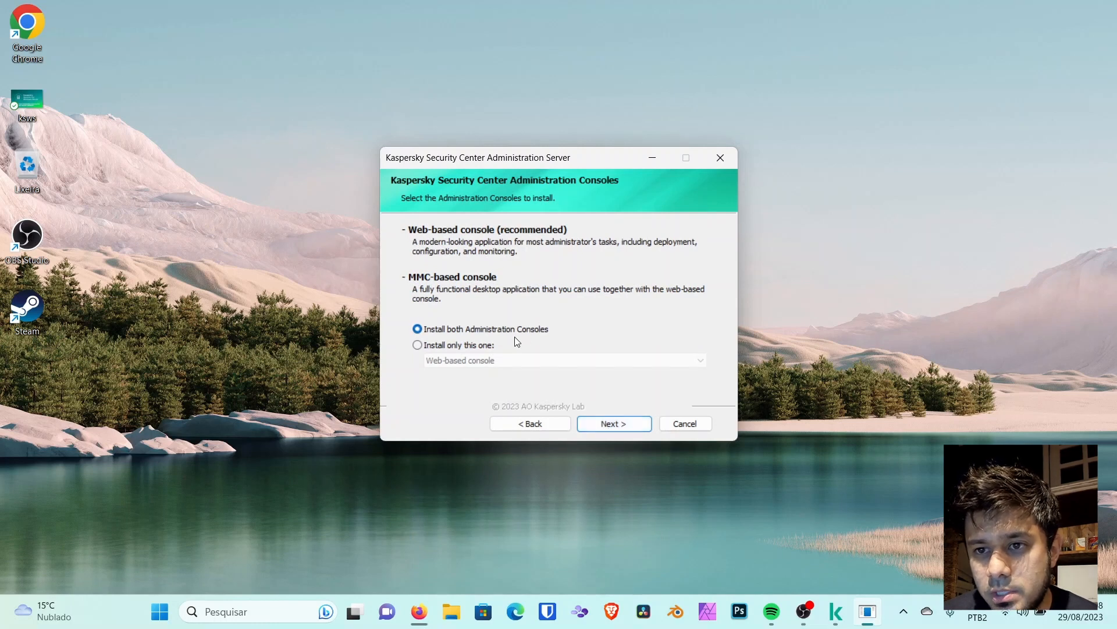
pyautogui.click(488, 348)
pyautogui.click(482, 362)
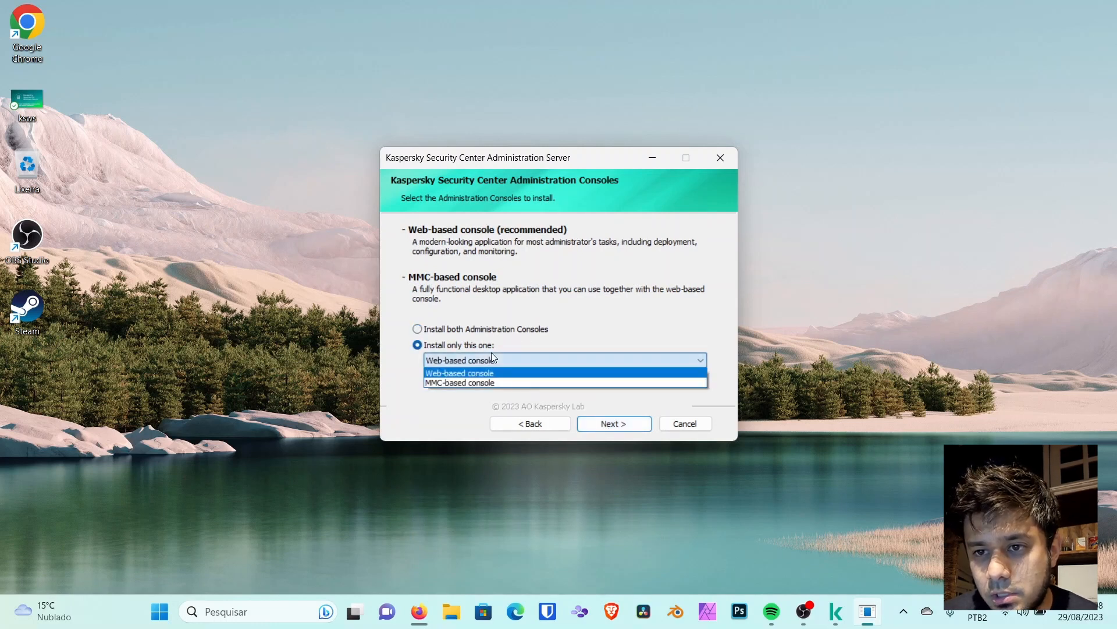
pyautogui.click(458, 383)
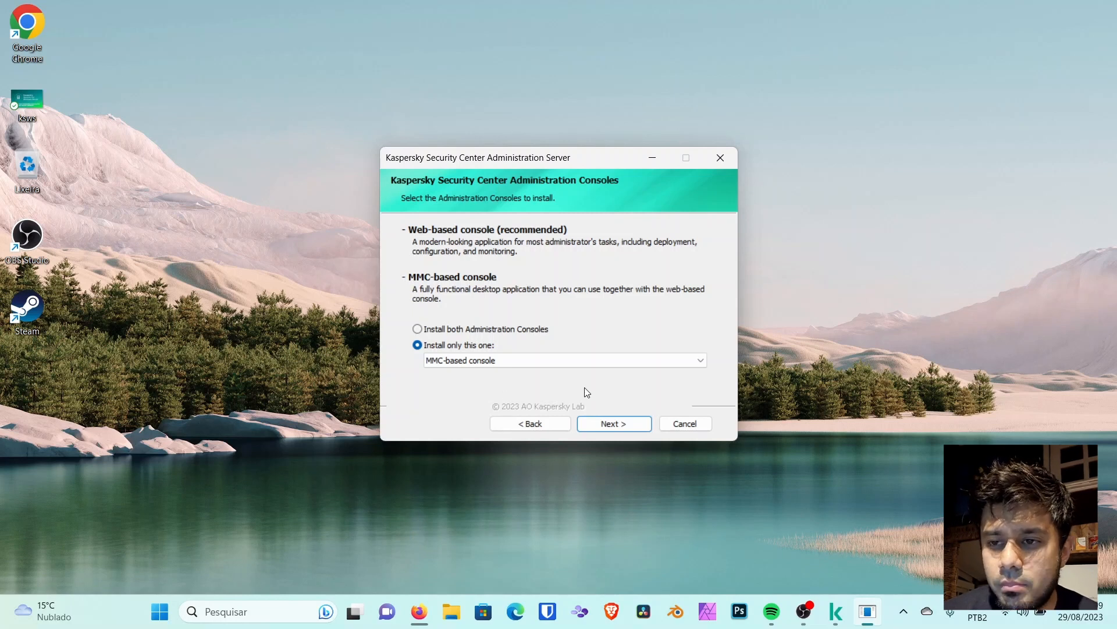
# Step: Choose to install both Administration Consoles and continue to the wizard's Database server page
pyautogui.click(470, 328)
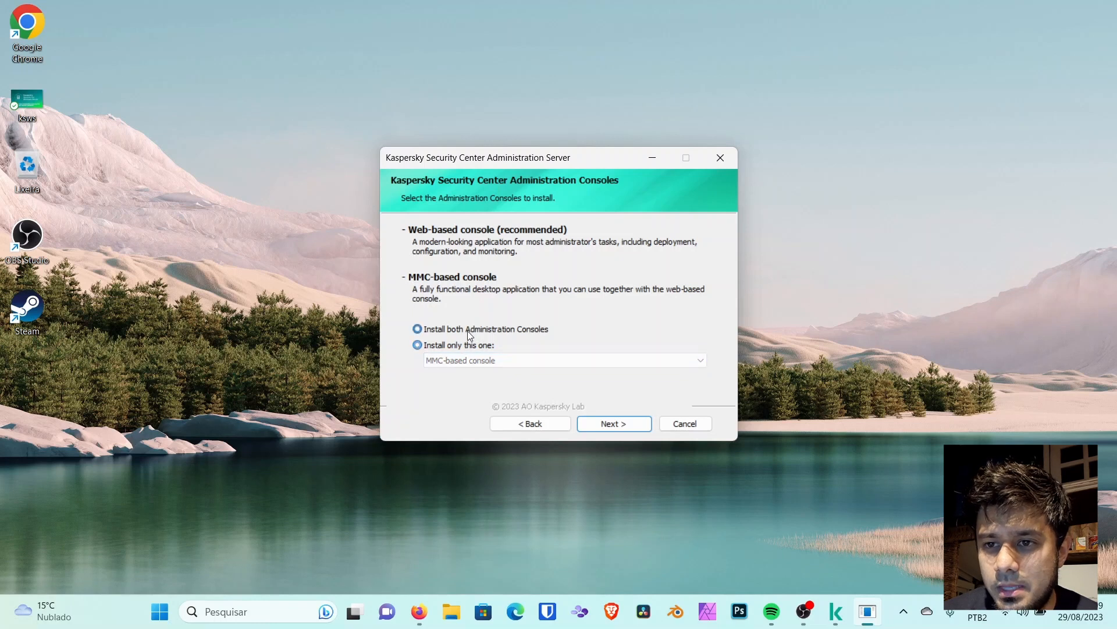
pyautogui.click(621, 423)
pyautogui.click(619, 429)
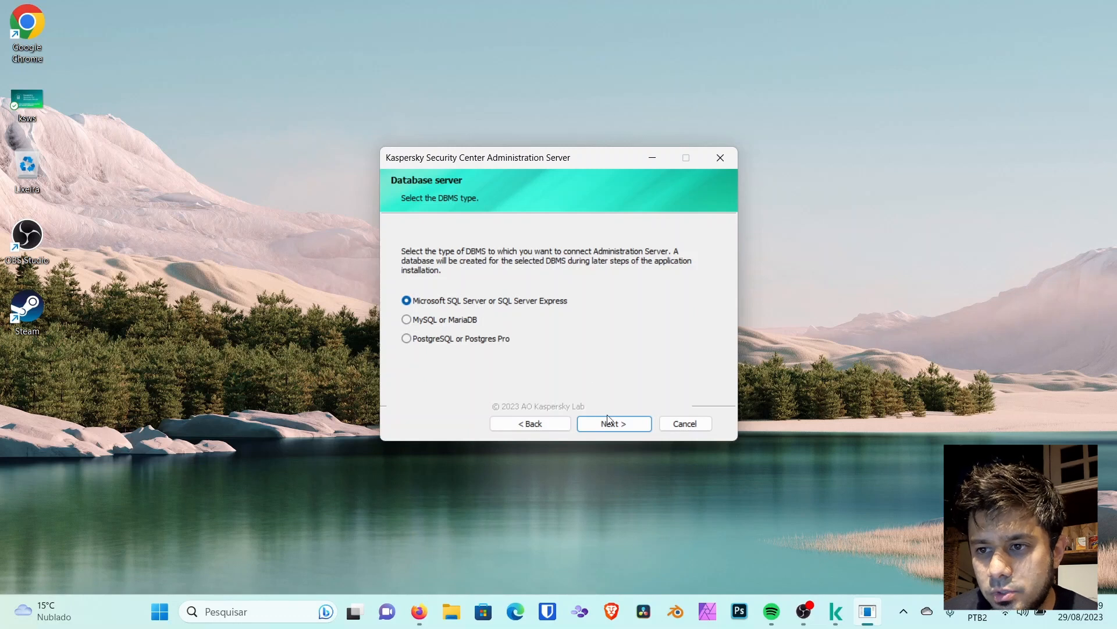
# Step: Keep Microsoft SQL Server or SQL Server Express as the DBMS type and select the SAM\SQLEXPRESS instance
pyautogui.click(609, 420)
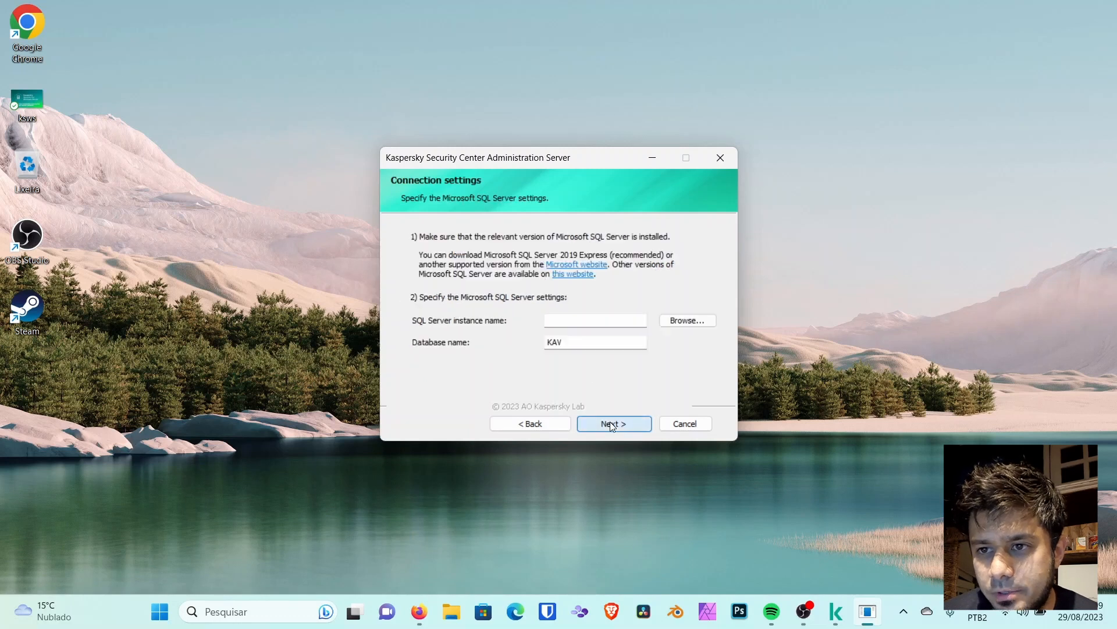
pyautogui.click(671, 321)
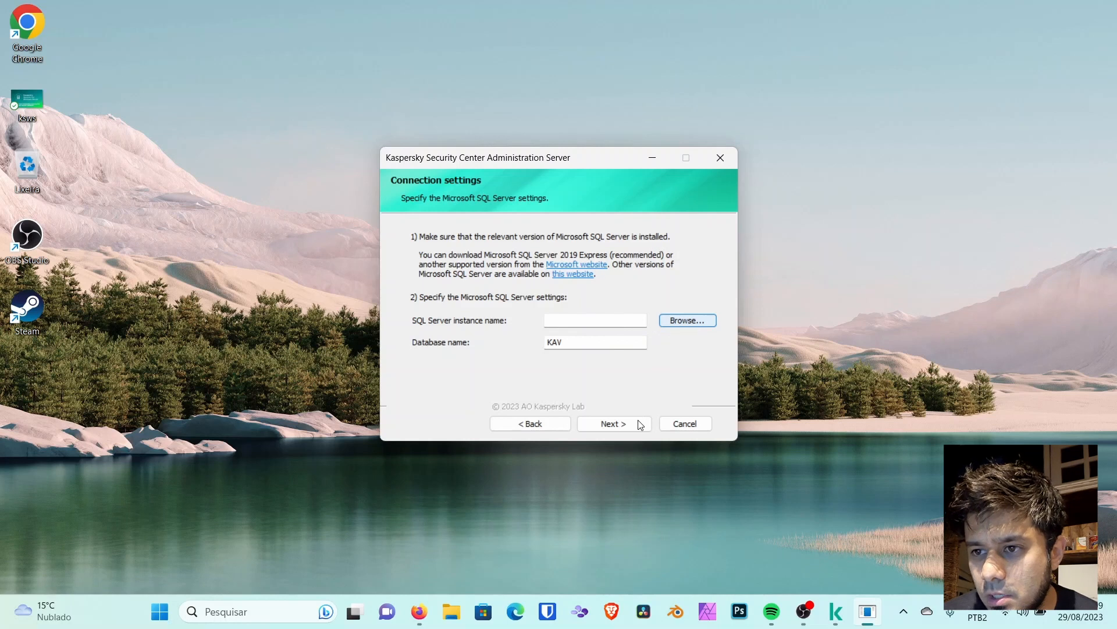
pyautogui.click(685, 321)
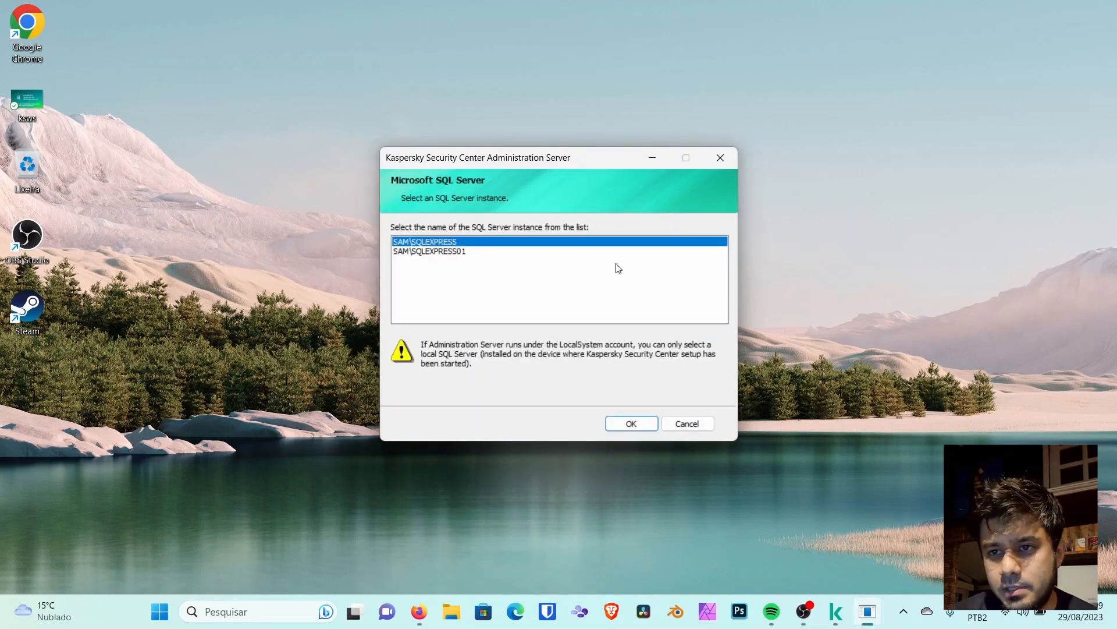
pyautogui.click(465, 251)
pyautogui.click(464, 242)
pyautogui.click(631, 423)
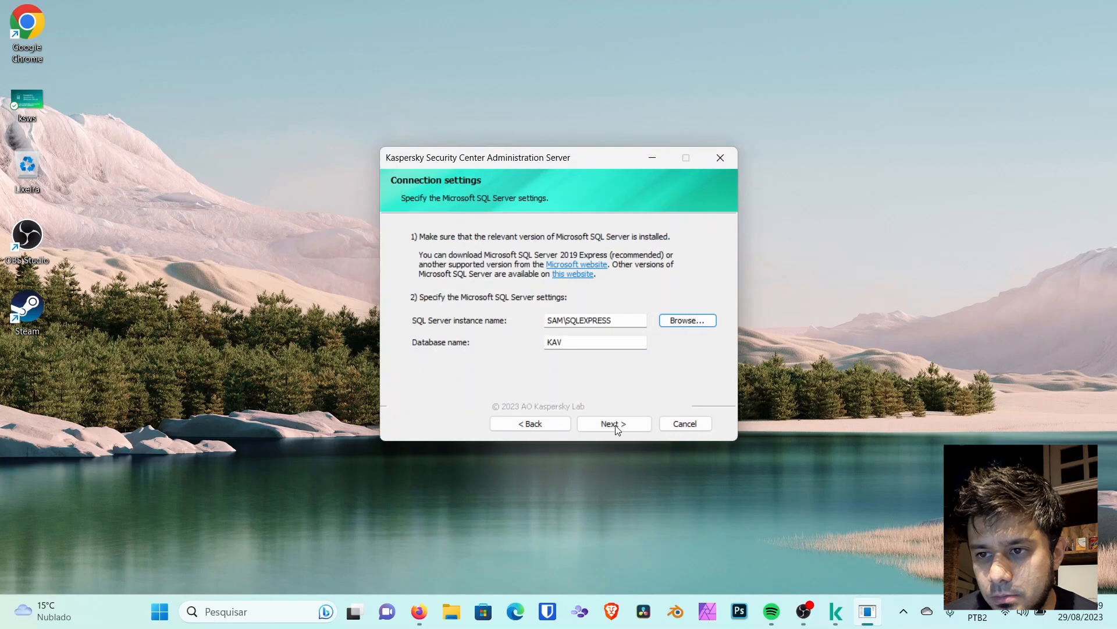
# Step: Keep the KAV database name and Microsoft Windows Authentication mode, and start the Administration Server installation
pyautogui.click(619, 425)
pyautogui.click(620, 425)
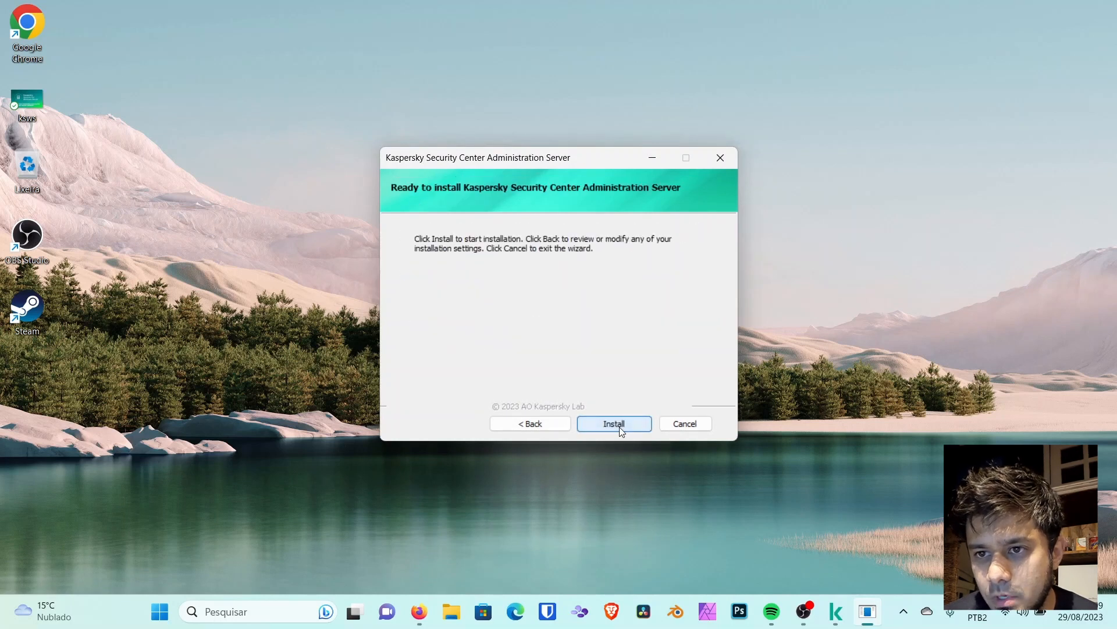
pyautogui.click(554, 425)
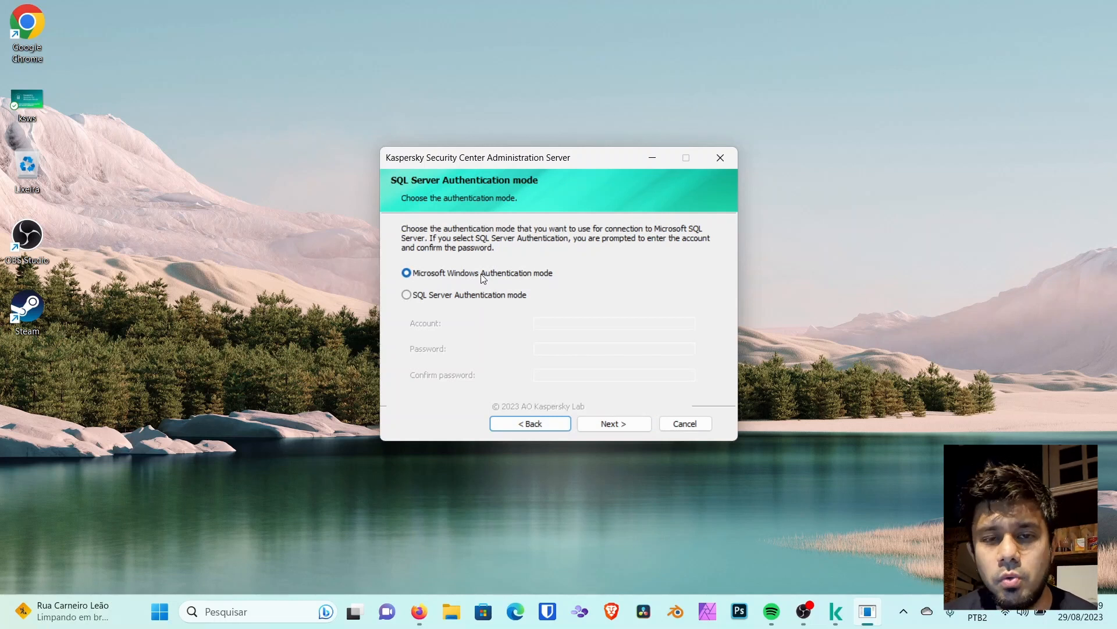
pyautogui.click(615, 426)
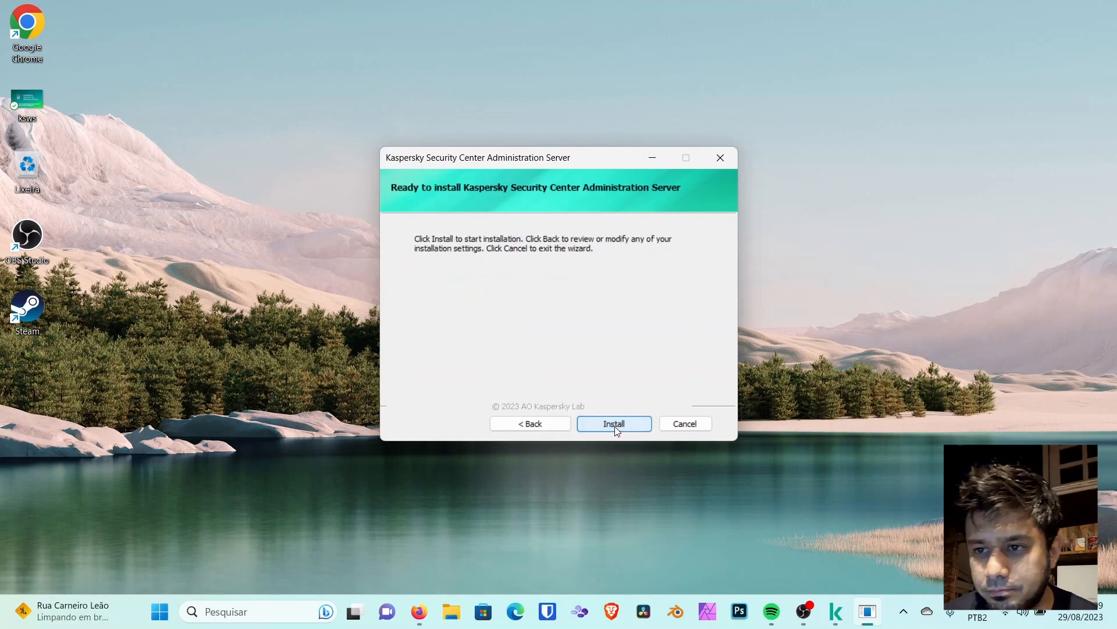
pyautogui.click(615, 426)
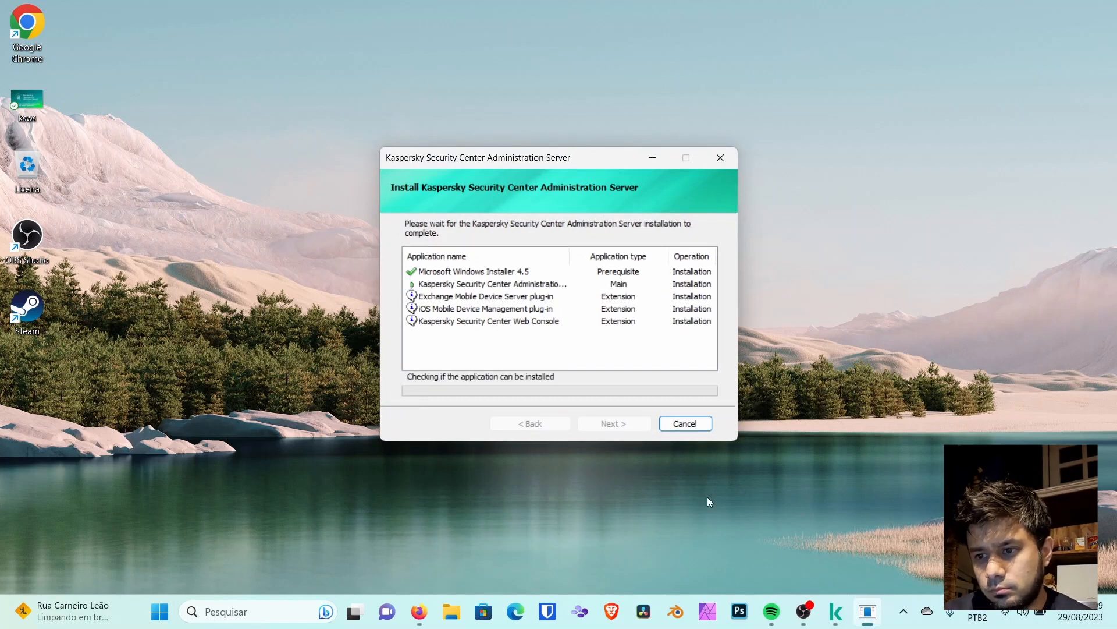
# Step: Close Spotify, bring the Kaspersky setup wizard back to the front and reposition its window on the desktop
pyautogui.click(771, 611)
pyautogui.click(929, 37)
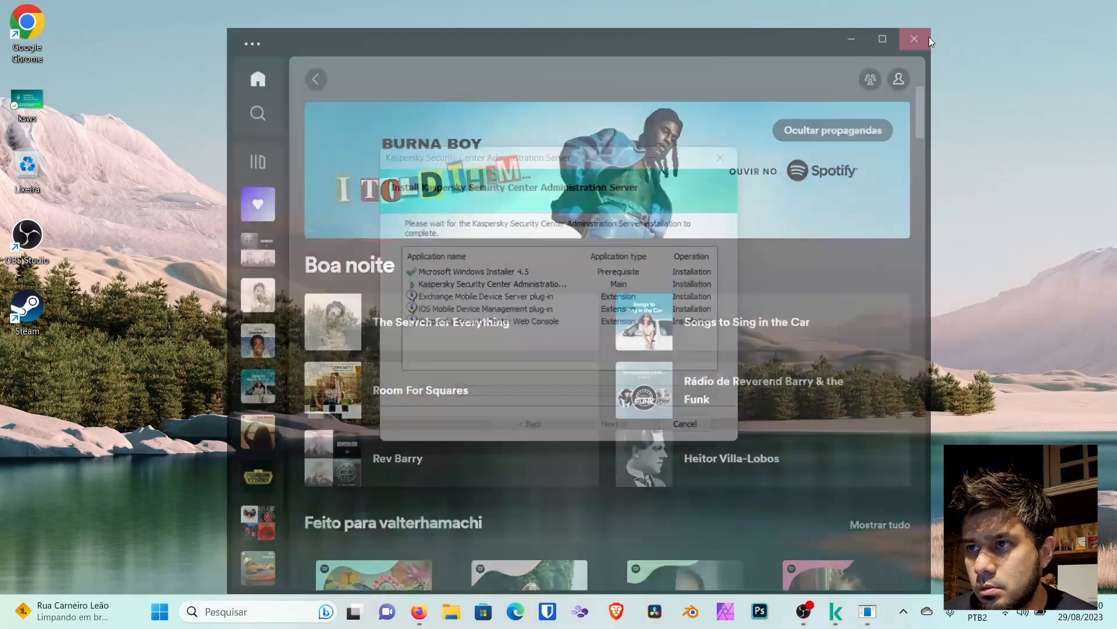
pyautogui.click(868, 611)
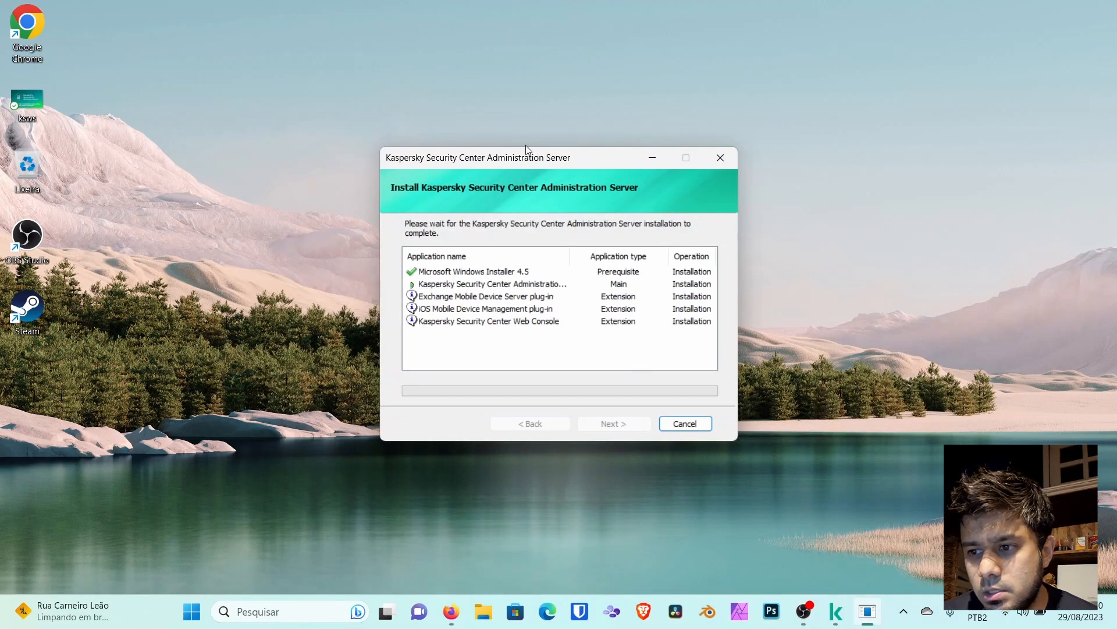
pyautogui.moveTo(519, 158); pyautogui.dragTo(491, 86)
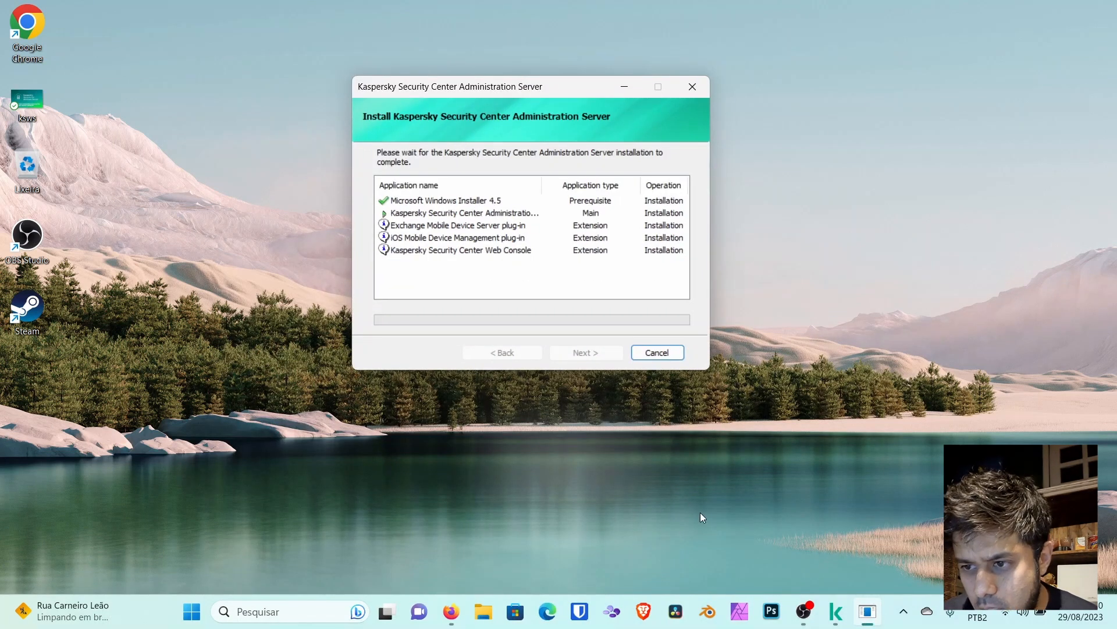
# Step: Check the SSMS-Setup-ENU.exe download in Firefox, close the browser and reposition the setup wizard window
pyautogui.click(452, 612)
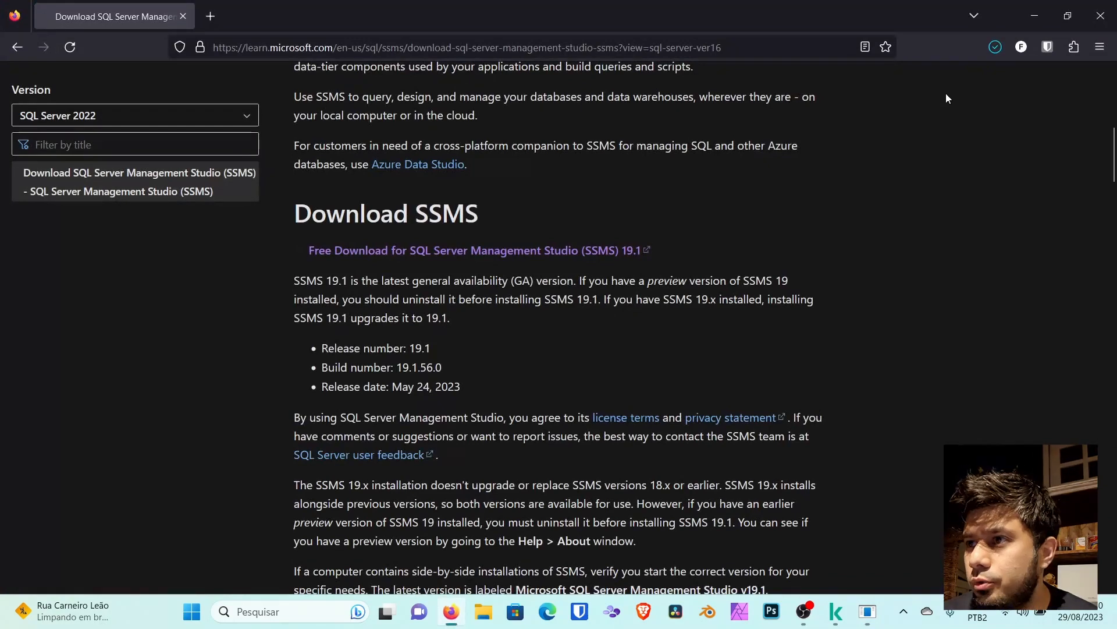
pyautogui.click(995, 46)
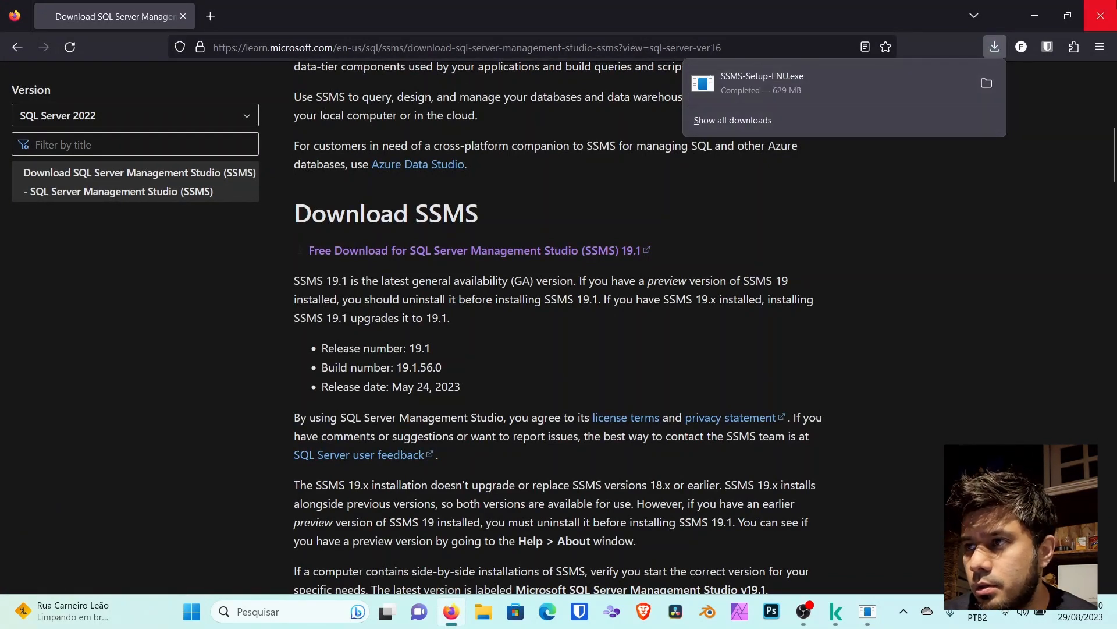
pyautogui.click(1100, 16)
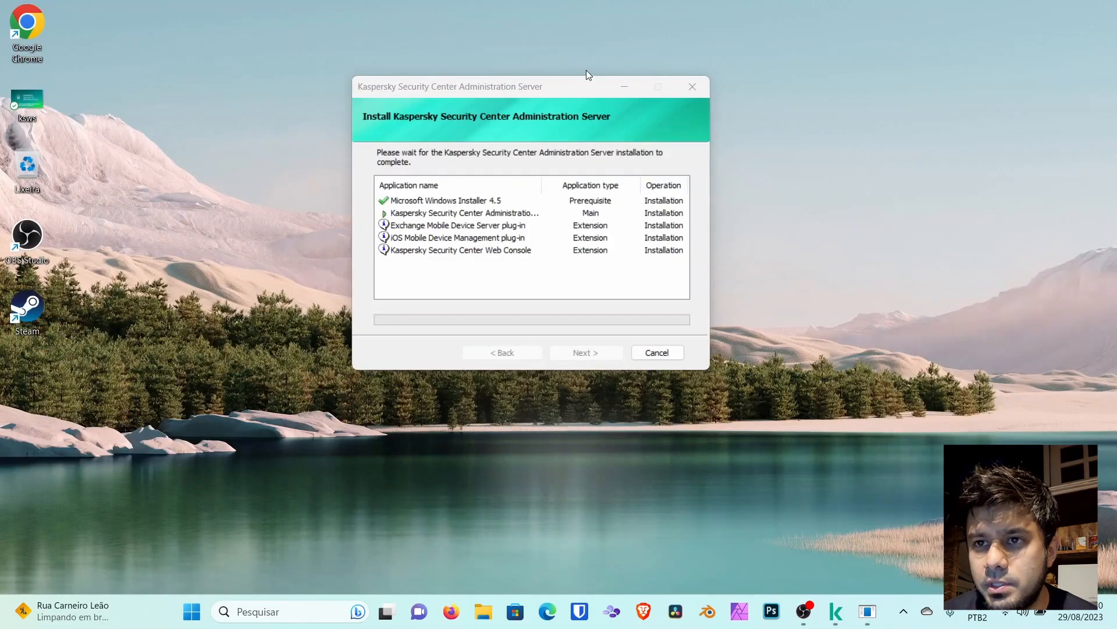
pyautogui.moveTo(560, 87); pyautogui.dragTo(588, 186)
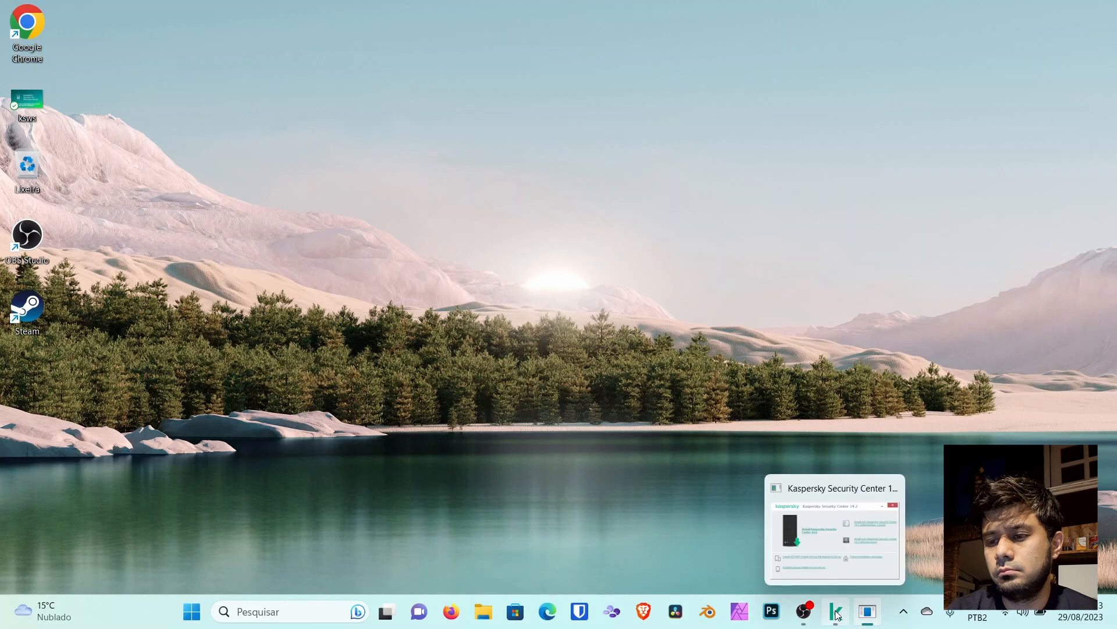
# Step: Set the Kaspersky Security Center Web Console setup language to English and open its setup wizard
pyautogui.moveTo(875, 612)
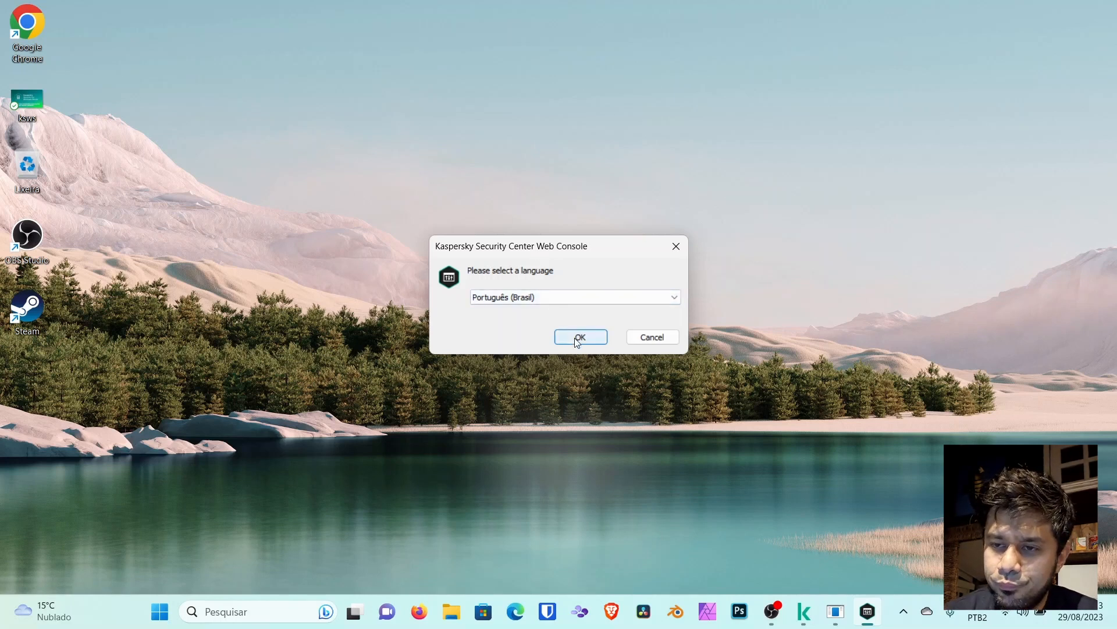
pyautogui.click(578, 298)
pyautogui.click(541, 311)
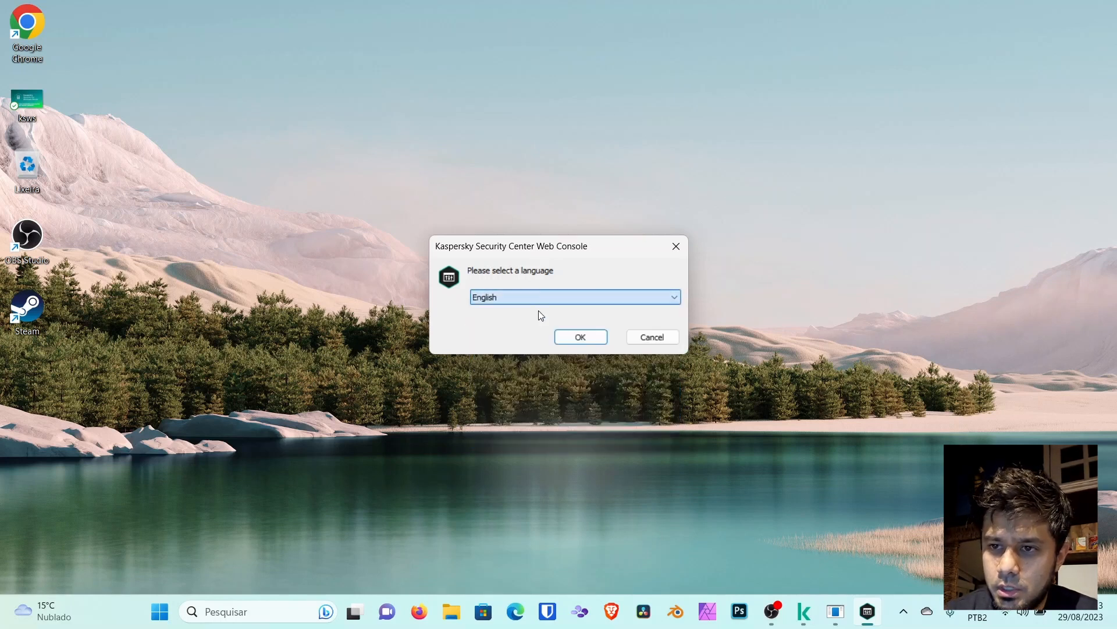
pyautogui.click(578, 336)
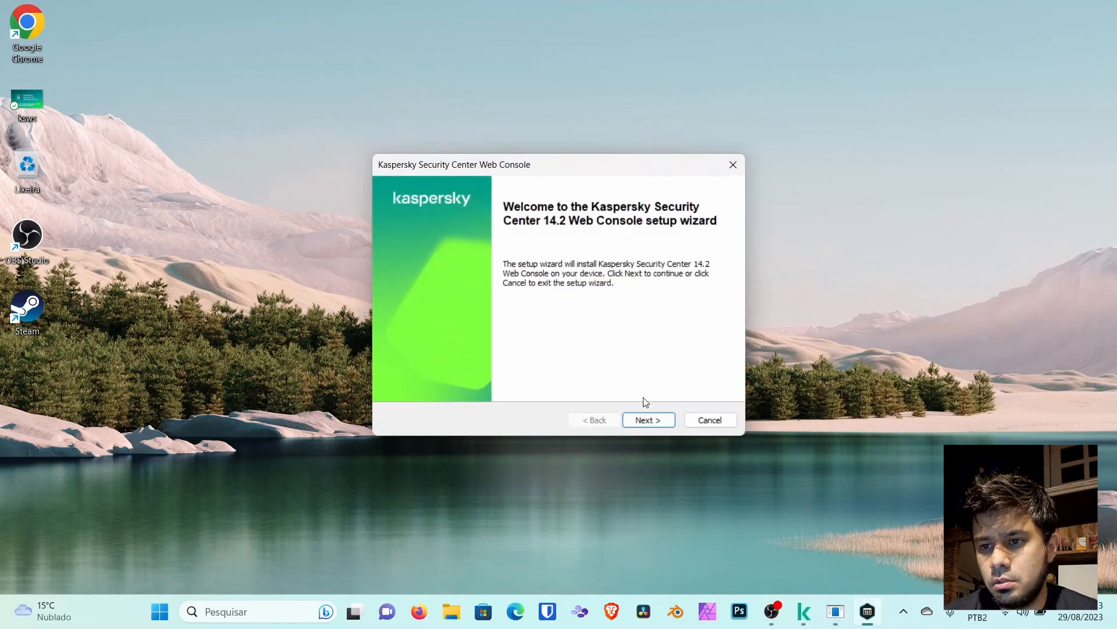
# Step: Accept the End User License Agreement for the Web Console and continue to its connection settings
pyautogui.click(645, 420)
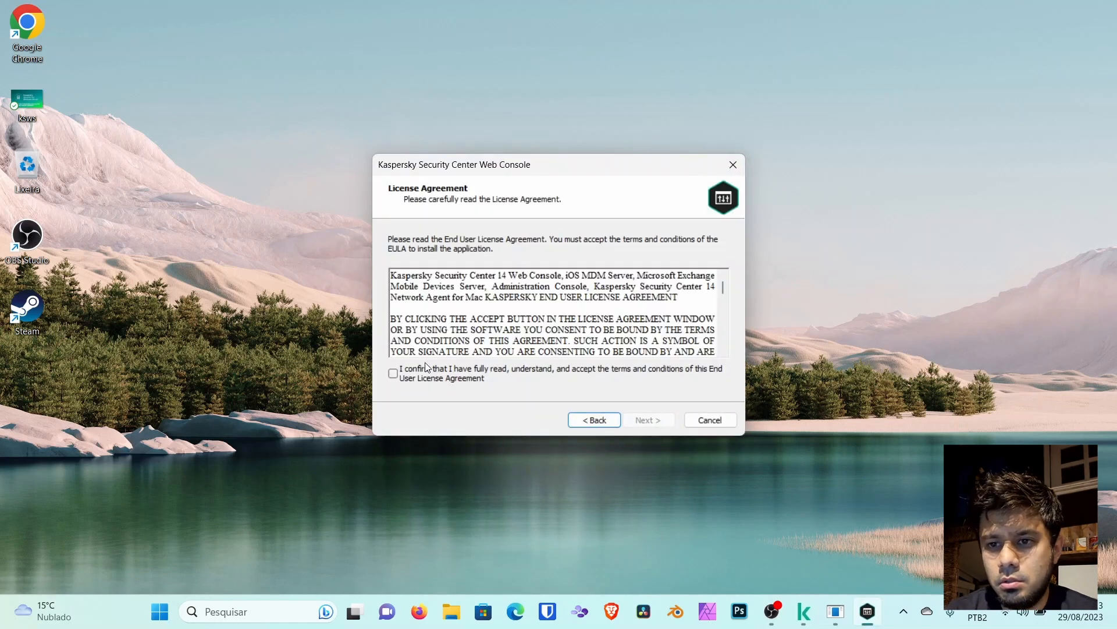
pyautogui.click(393, 373)
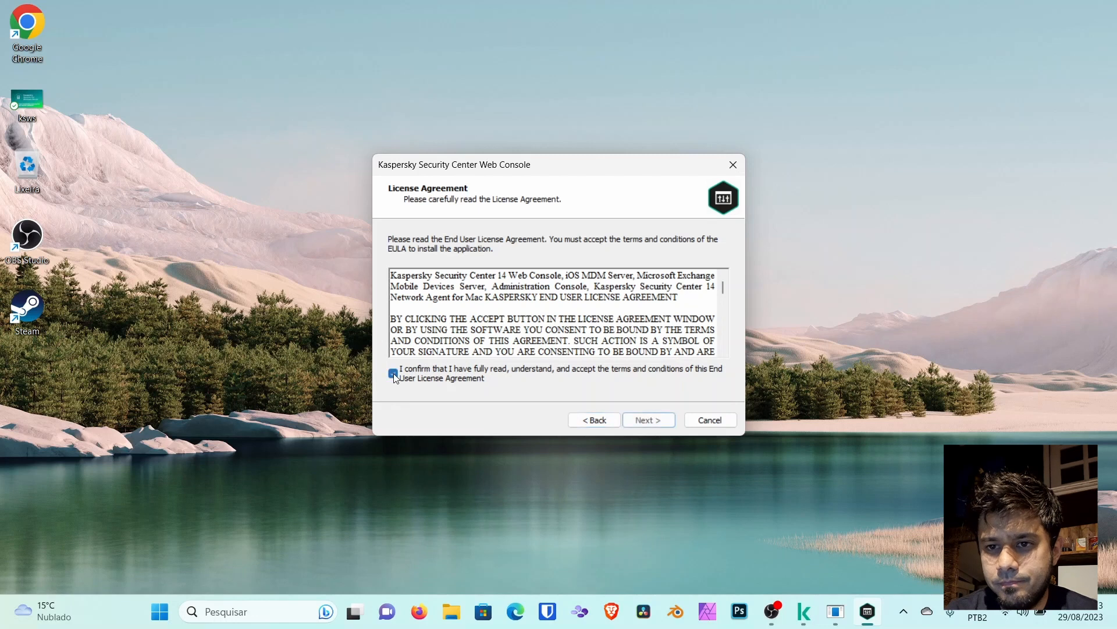
pyautogui.click(655, 425)
pyautogui.click(656, 427)
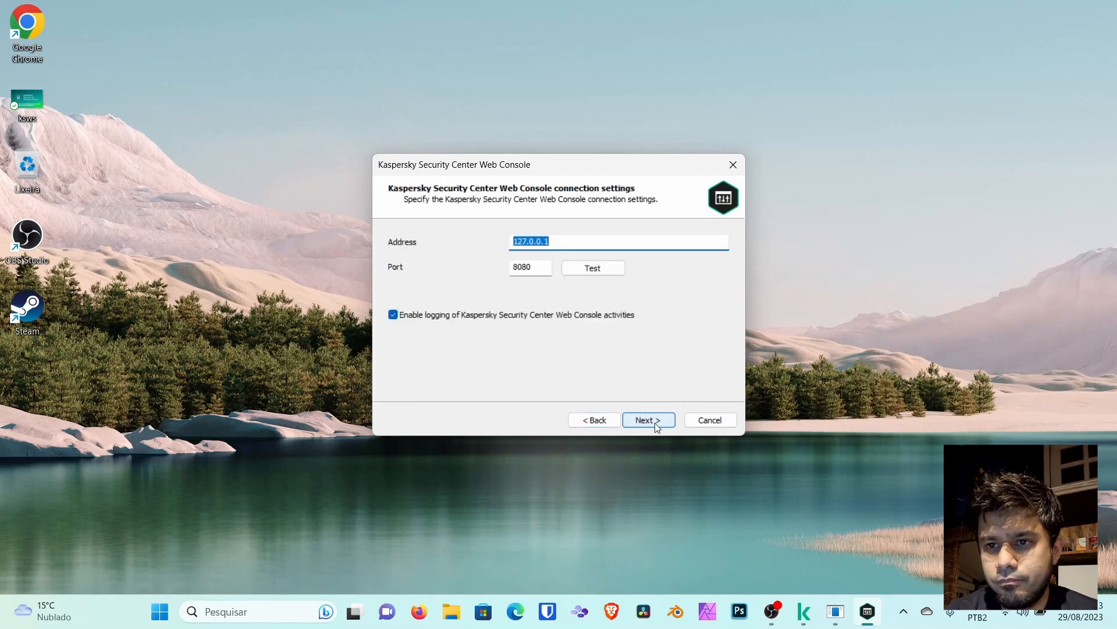
# Step: Test port 8080 on 127.0.0.1 for the Web Console and continue with activity logging enabled
pyautogui.click(603, 271)
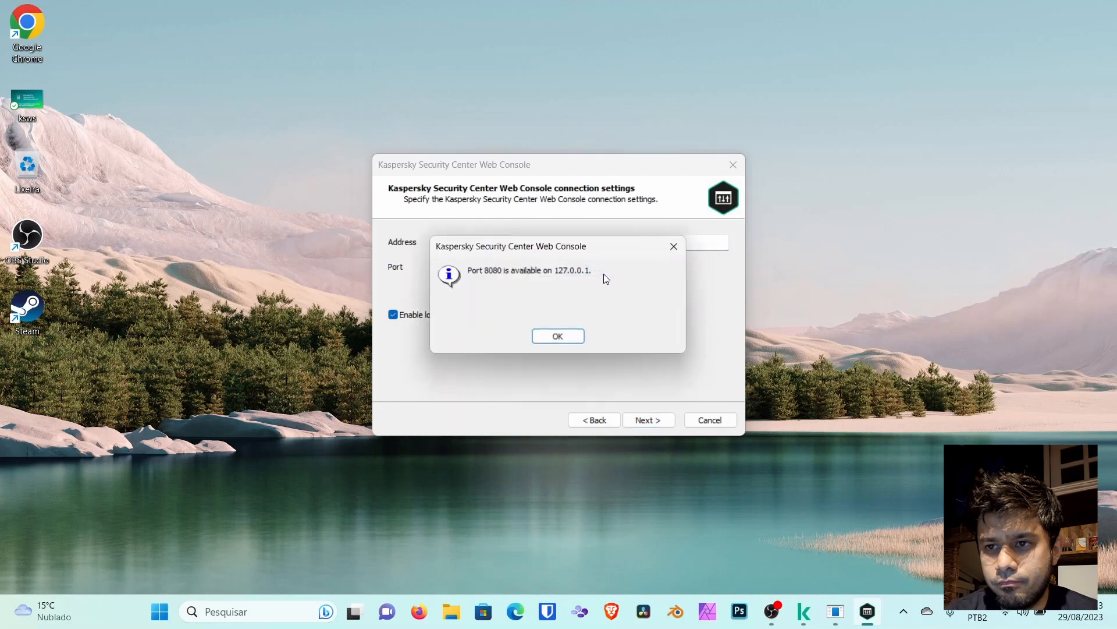
pyautogui.click(547, 335)
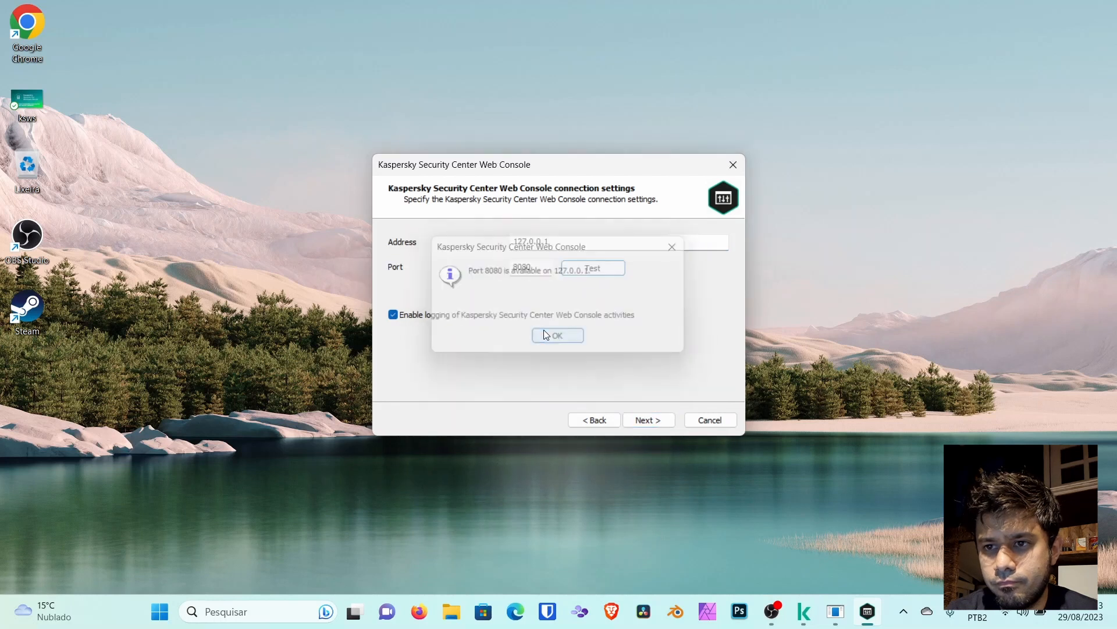
pyautogui.click(639, 420)
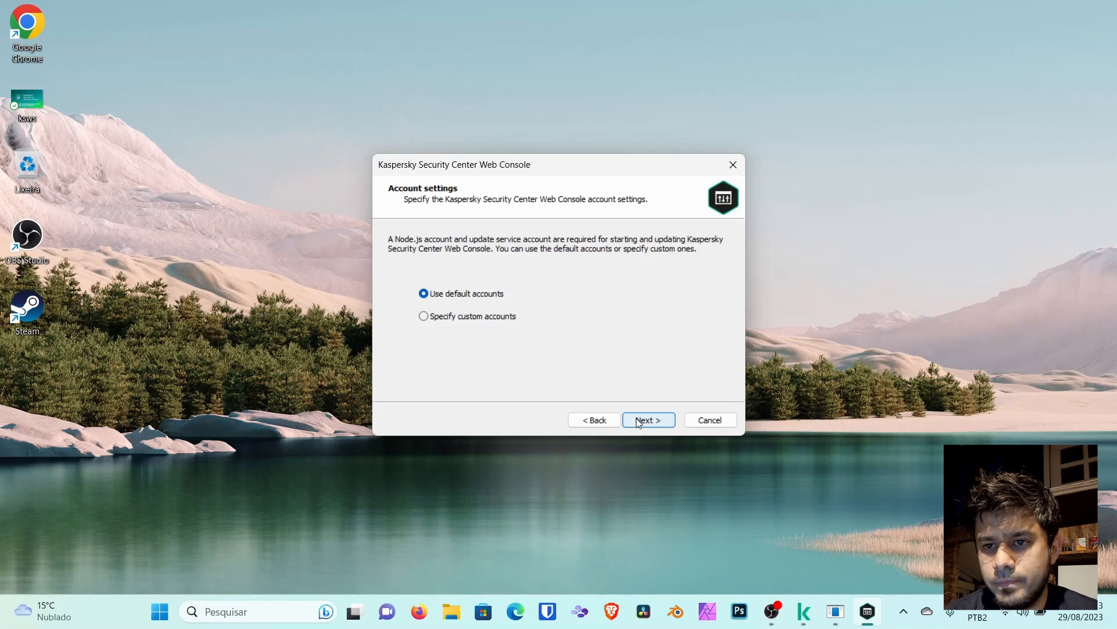
# Step: Keep the default accounts, new certificate and listed trusted server, leave Identity and Access Manager out, and install the Web Console
pyautogui.click(637, 418)
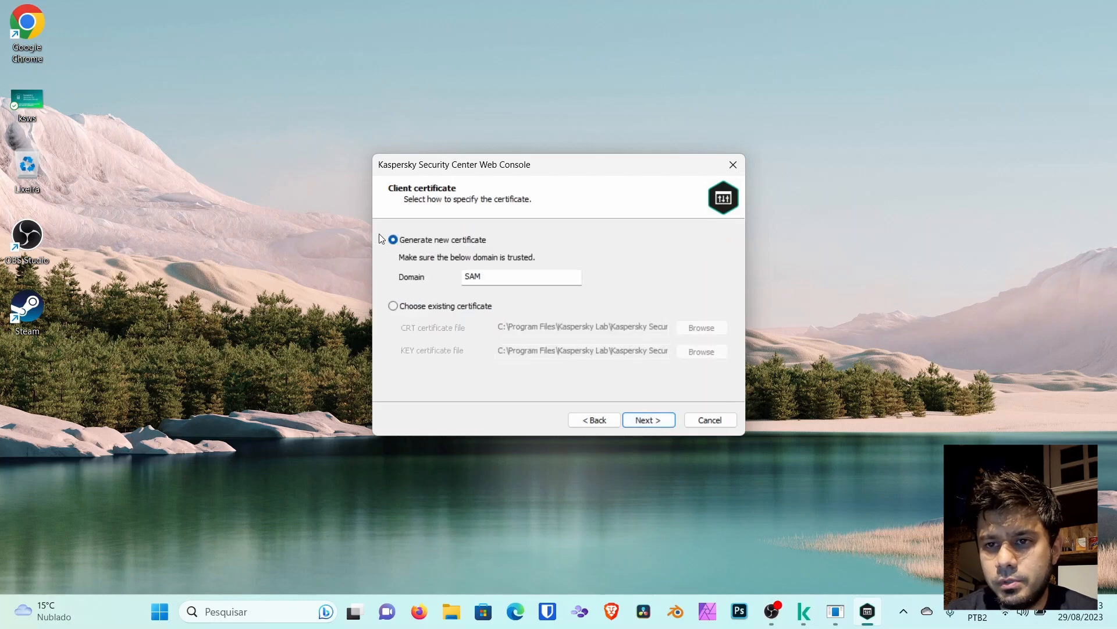
pyautogui.click(641, 416)
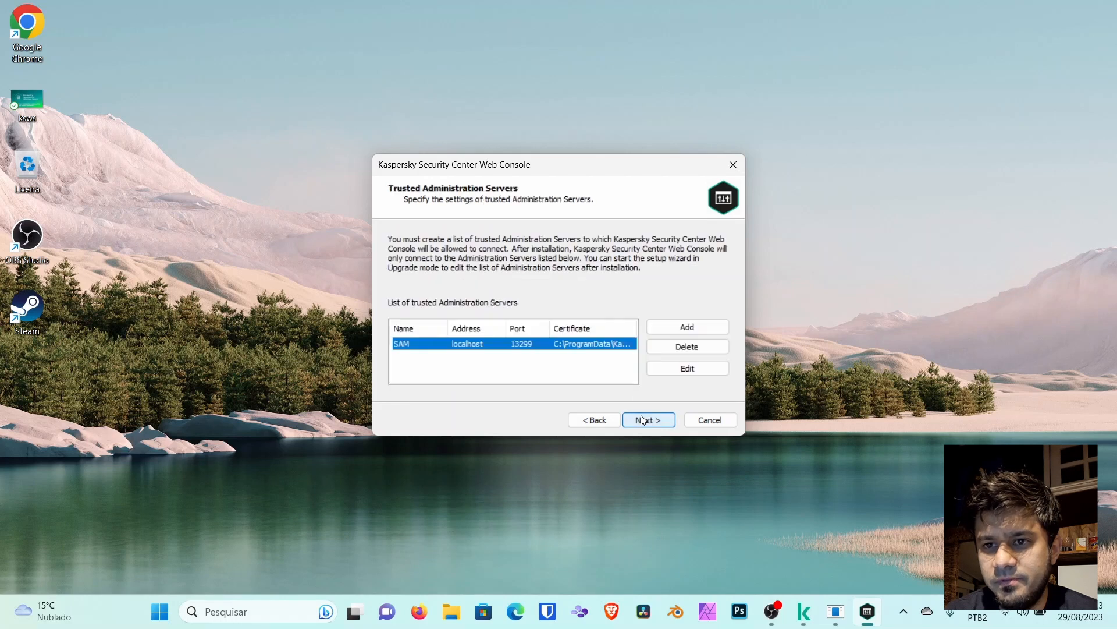
pyautogui.click(643, 420)
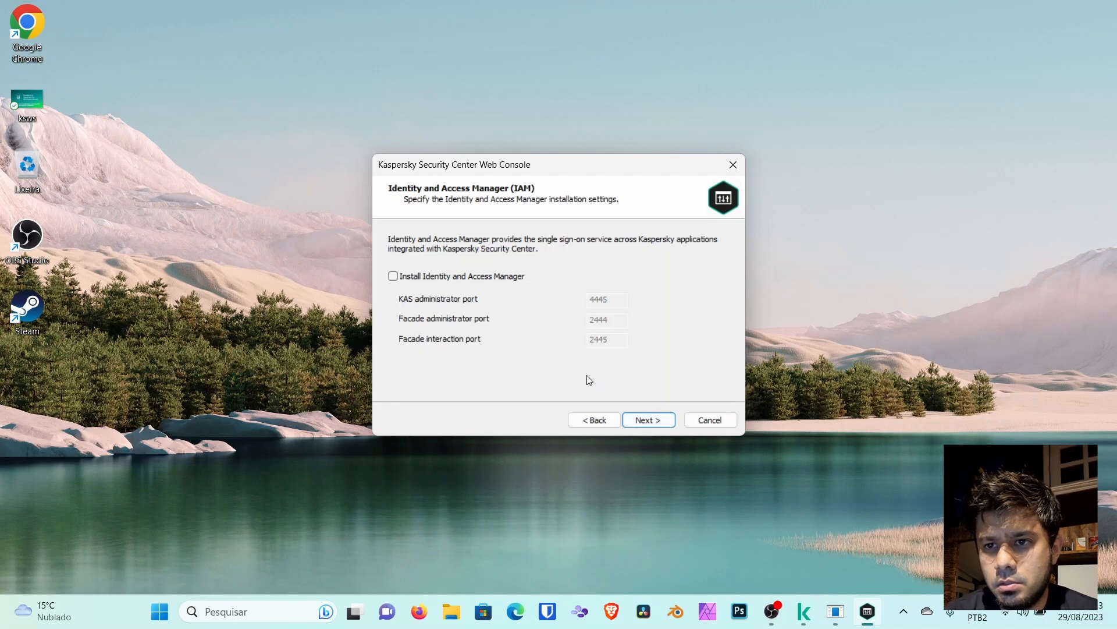
pyautogui.click(644, 419)
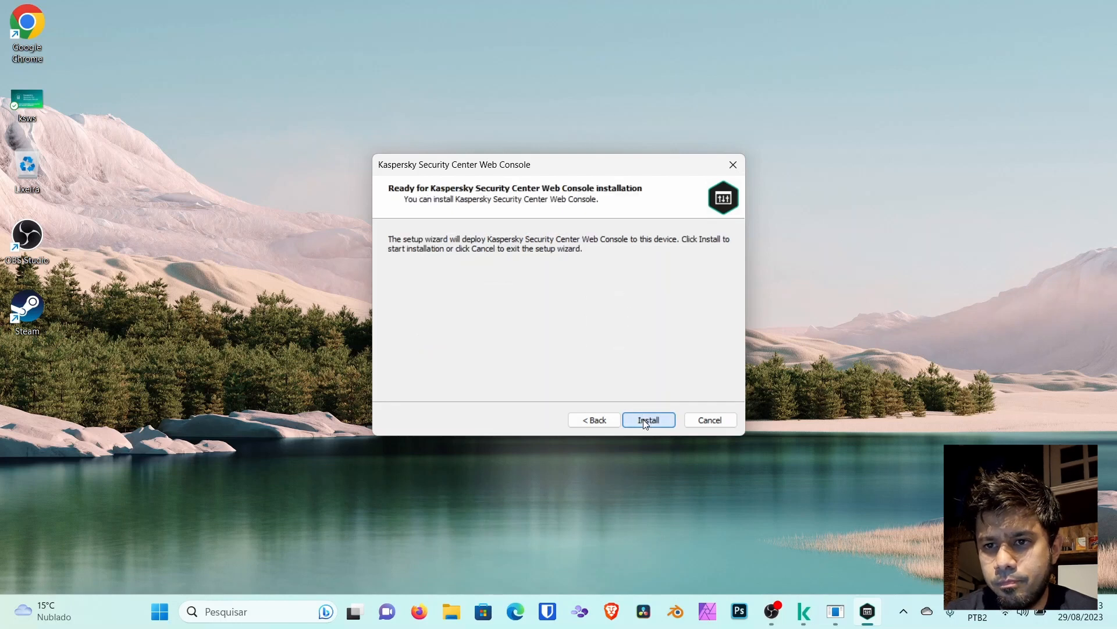
pyautogui.click(644, 419)
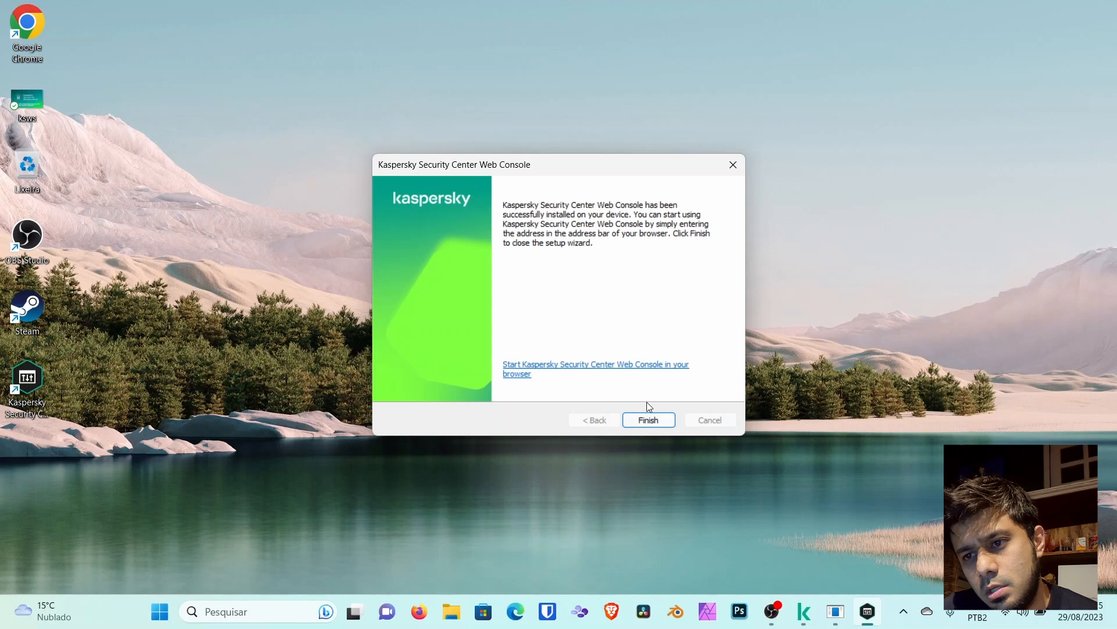
# Step: Finish both setup wizards, choosing to start the MMC-based Administration Console instead of the Web Console
pyautogui.click(648, 422)
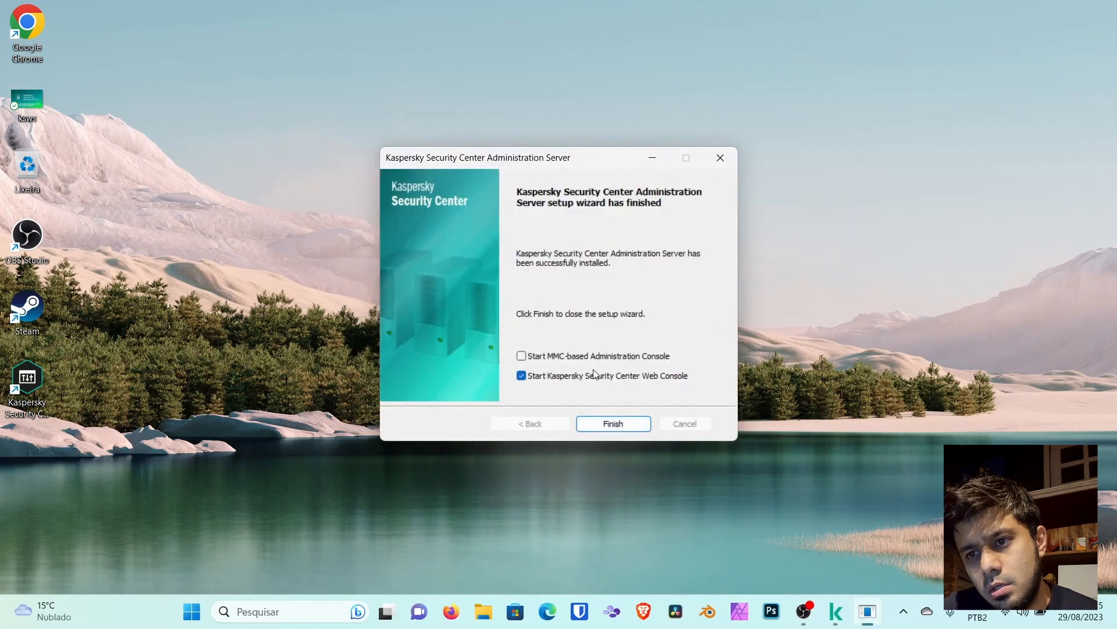
pyautogui.click(563, 358)
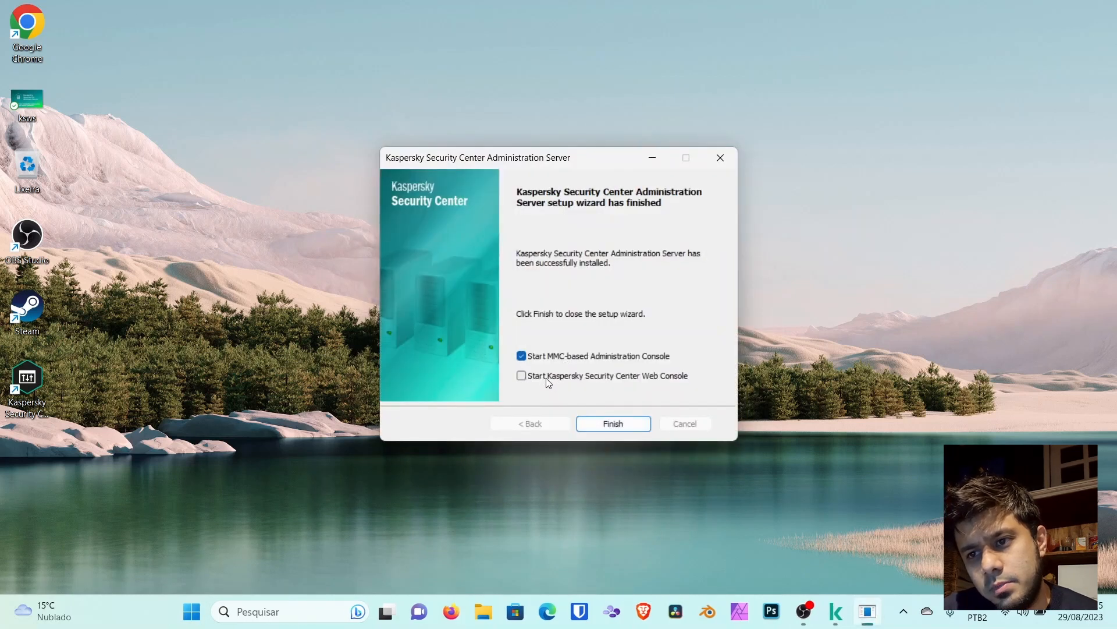
pyautogui.click(595, 428)
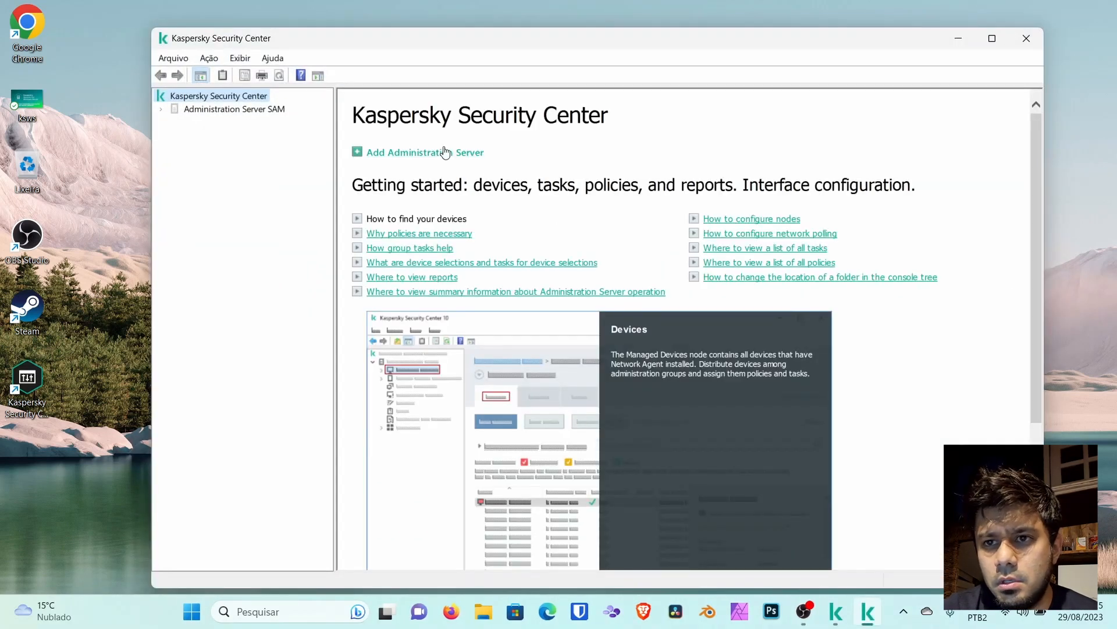
# Step: Connect the console to Administration Server SAM and accept the server's certificate
pyautogui.moveTo(440, 50); pyautogui.dragTo(429, 42)
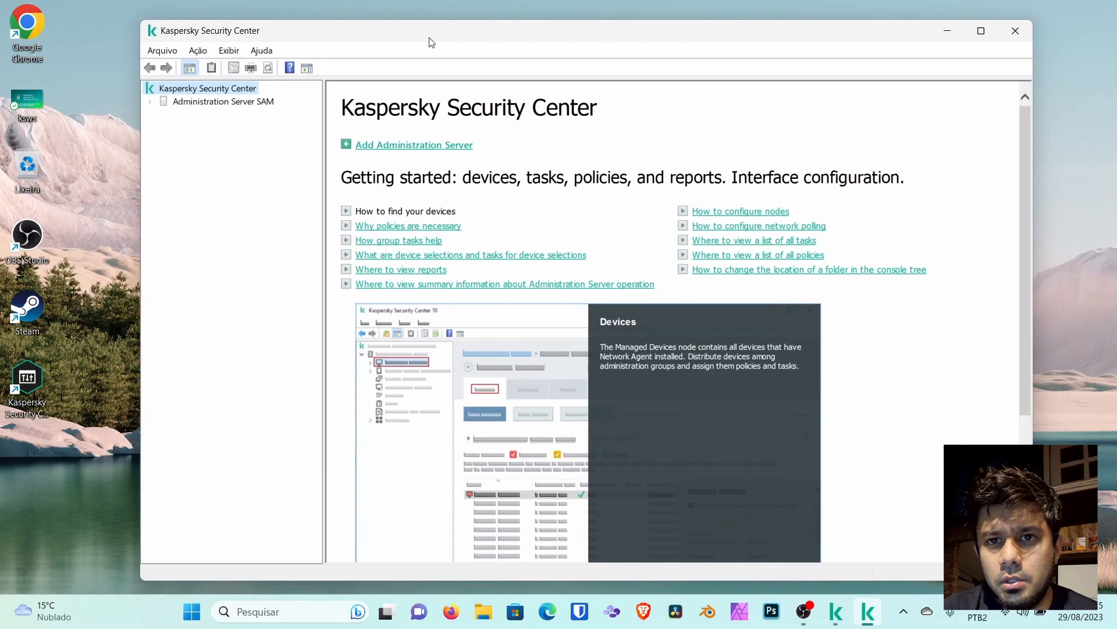
pyautogui.click(231, 101)
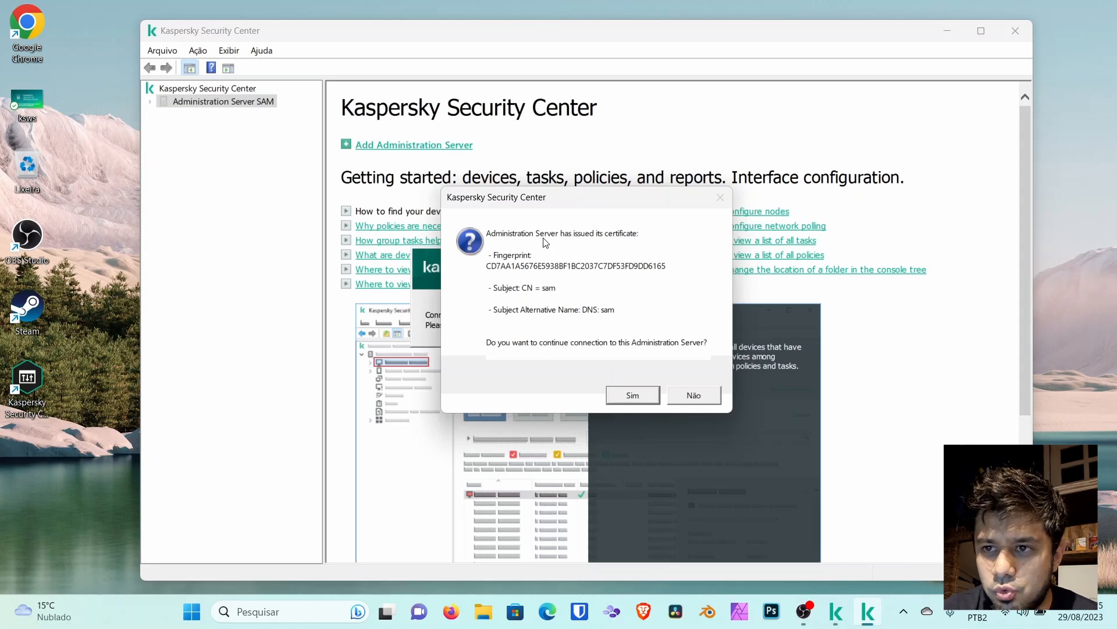
pyautogui.click(640, 393)
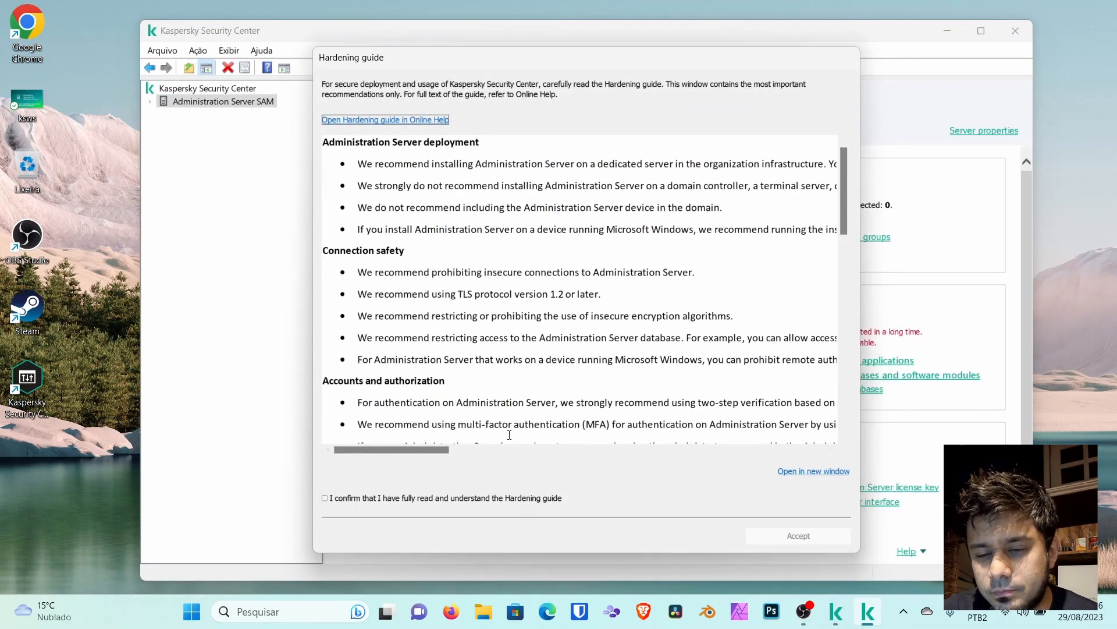
# Step: Confirm having read the Hardening guide, accept it, and start the Administration Server quick start wizard
pyautogui.click(406, 498)
pyautogui.click(777, 536)
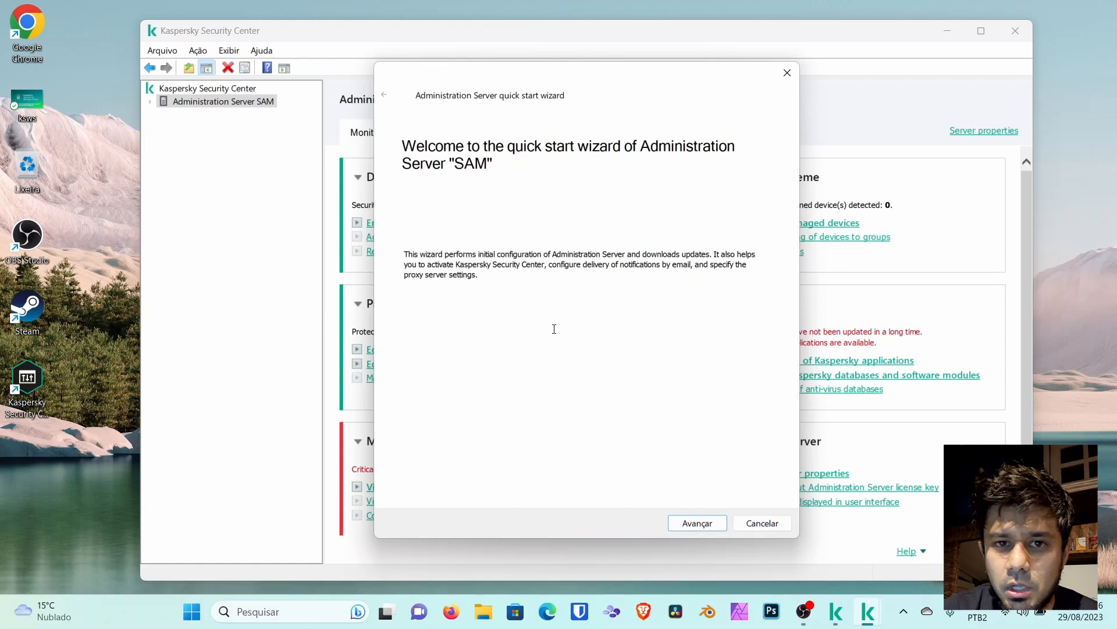
pyautogui.click(688, 526)
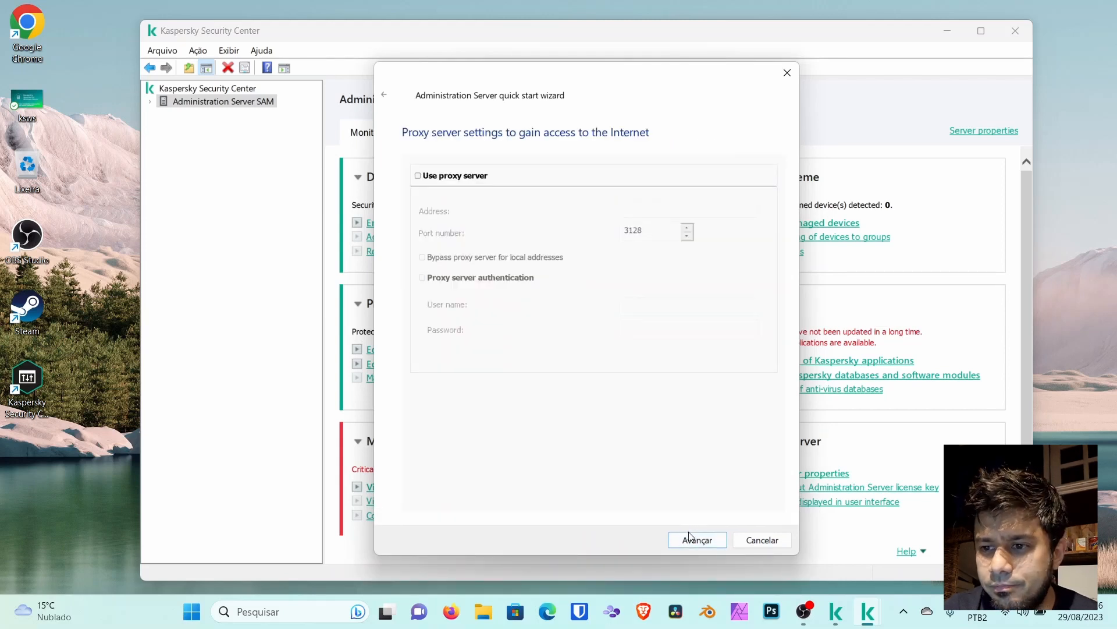
# Step: Continue without a proxy server, postpone application activation, and keep Workstations and Microsoft Windows as the protection area and operating system
pyautogui.click(692, 539)
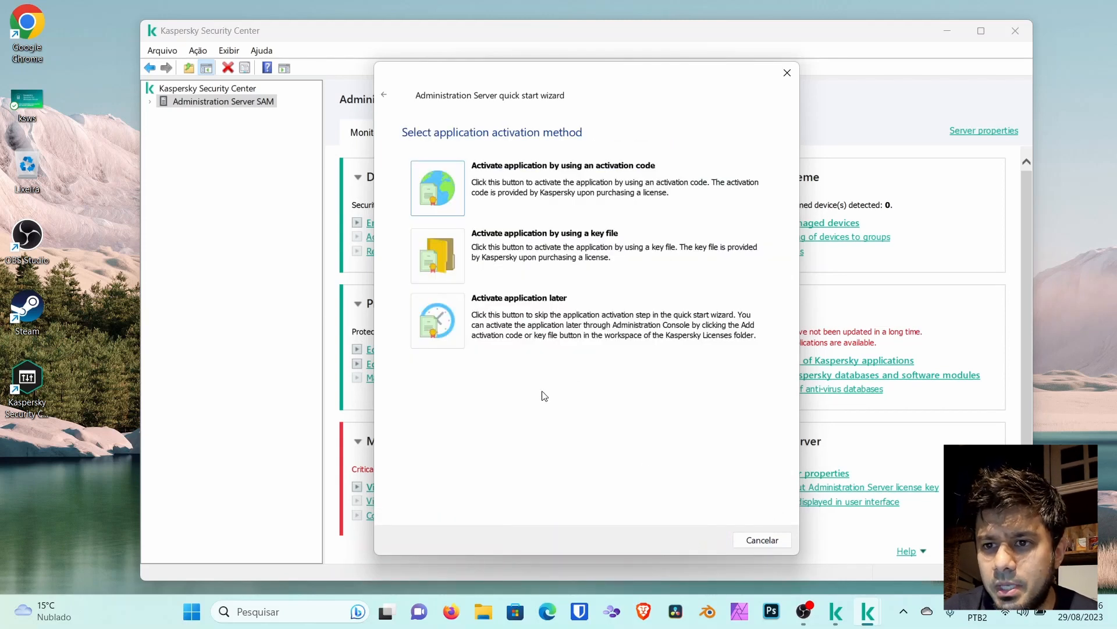
pyautogui.click(439, 324)
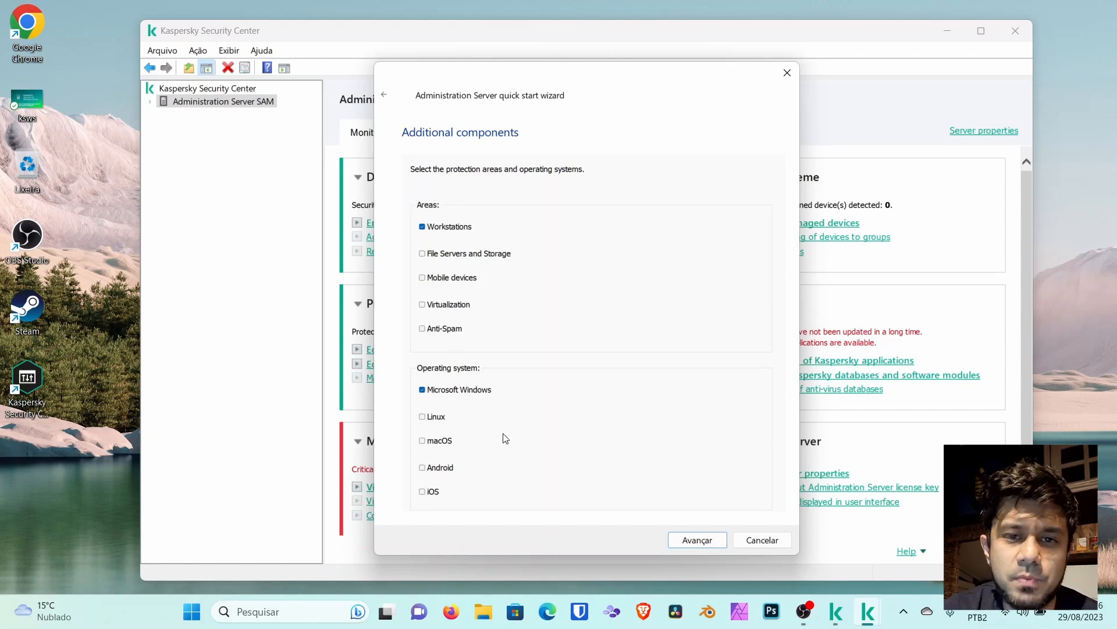
pyautogui.click(424, 228)
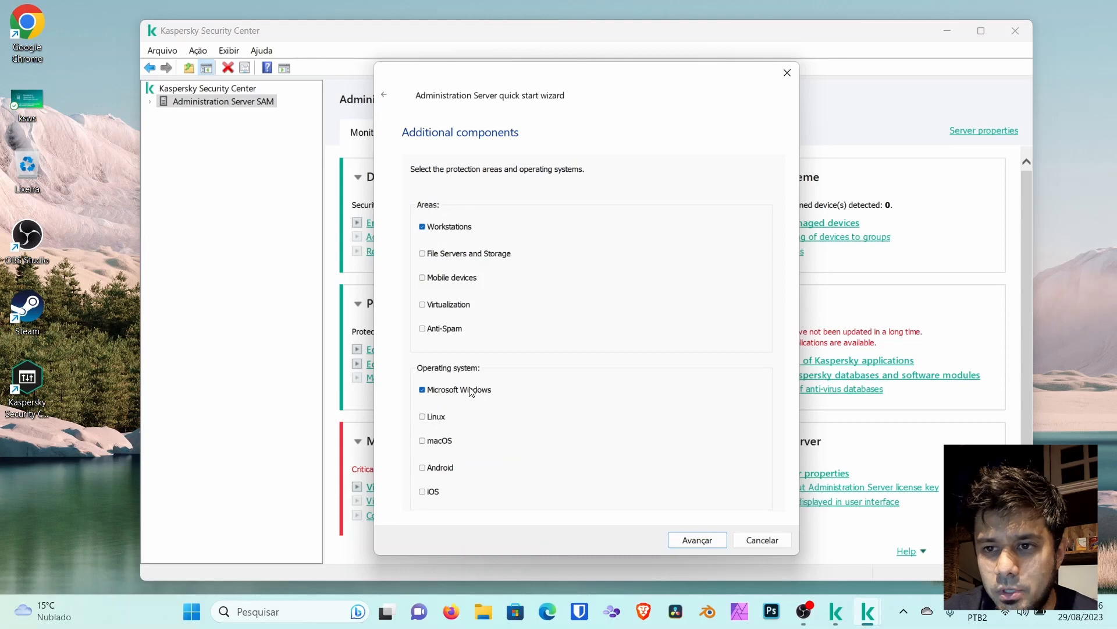
pyautogui.click(684, 541)
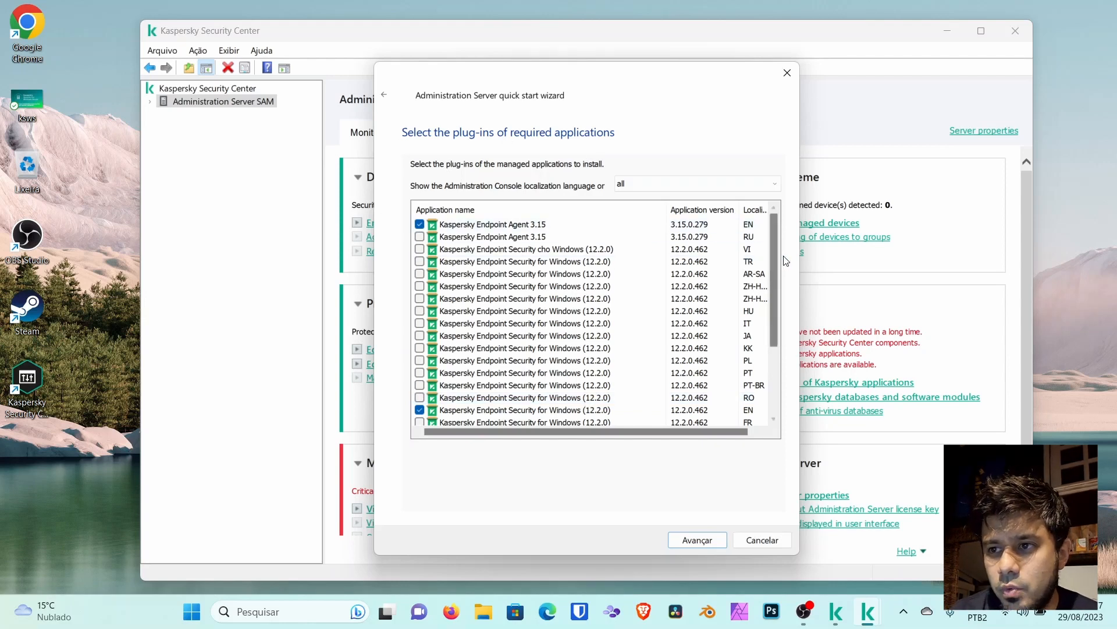
# Step: Review the plug-in list and install the preselected English plug-ins for Kaspersky Endpoint Agent 3.15 and Kaspersky Endpoint Security for Windows (12.2.0)
pyautogui.moveTo(773, 253); pyautogui.dragTo(772, 317)
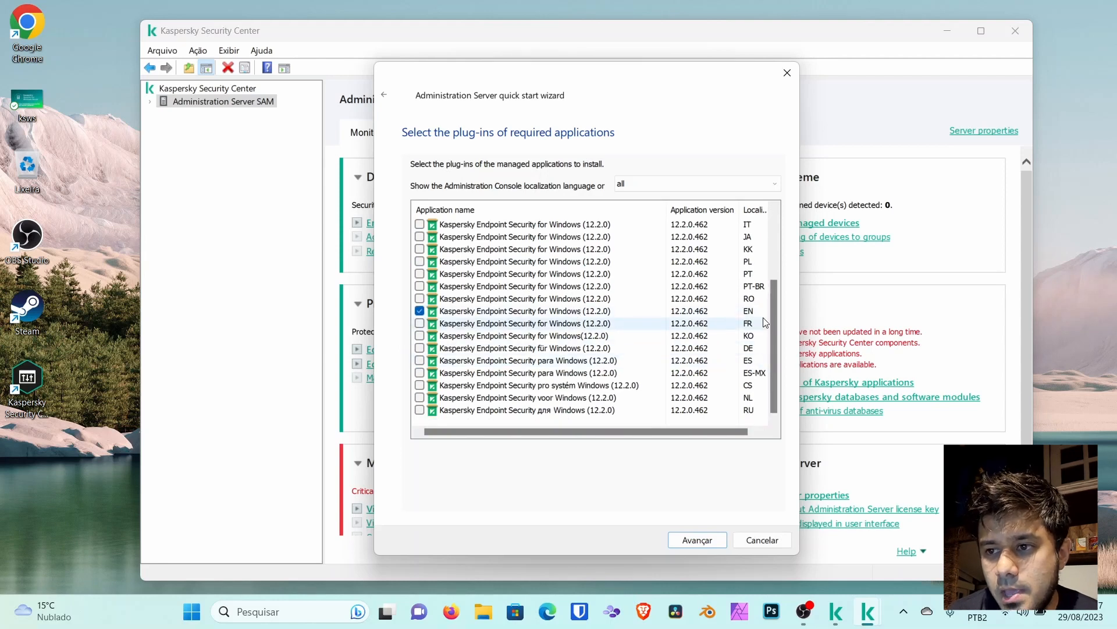
pyautogui.moveTo(738, 210); pyautogui.dragTo(798, 212)
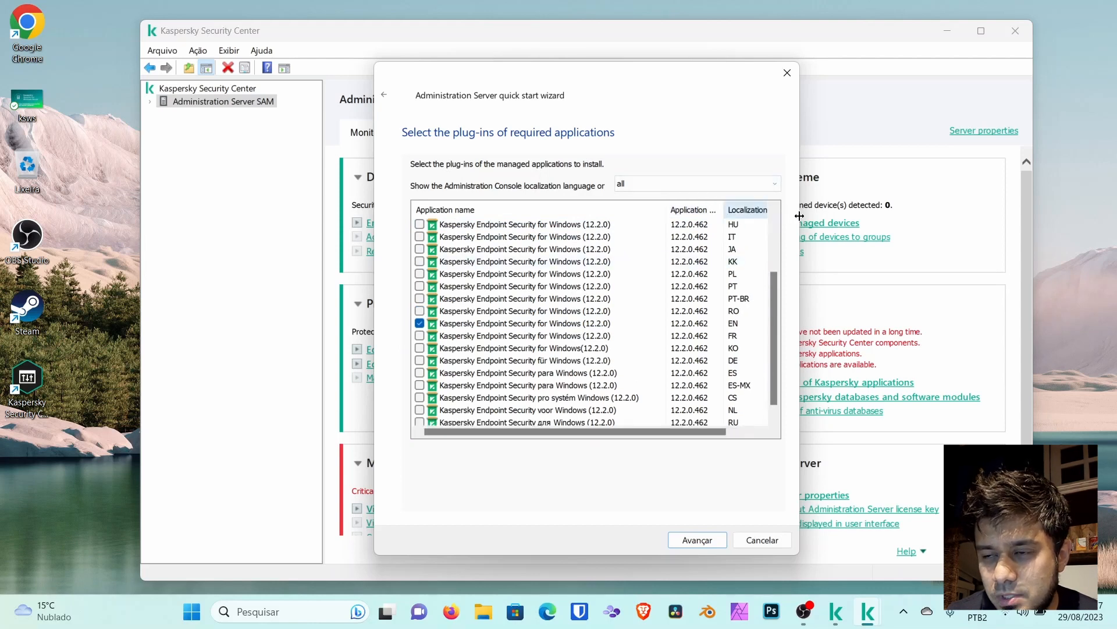
pyautogui.click(738, 431)
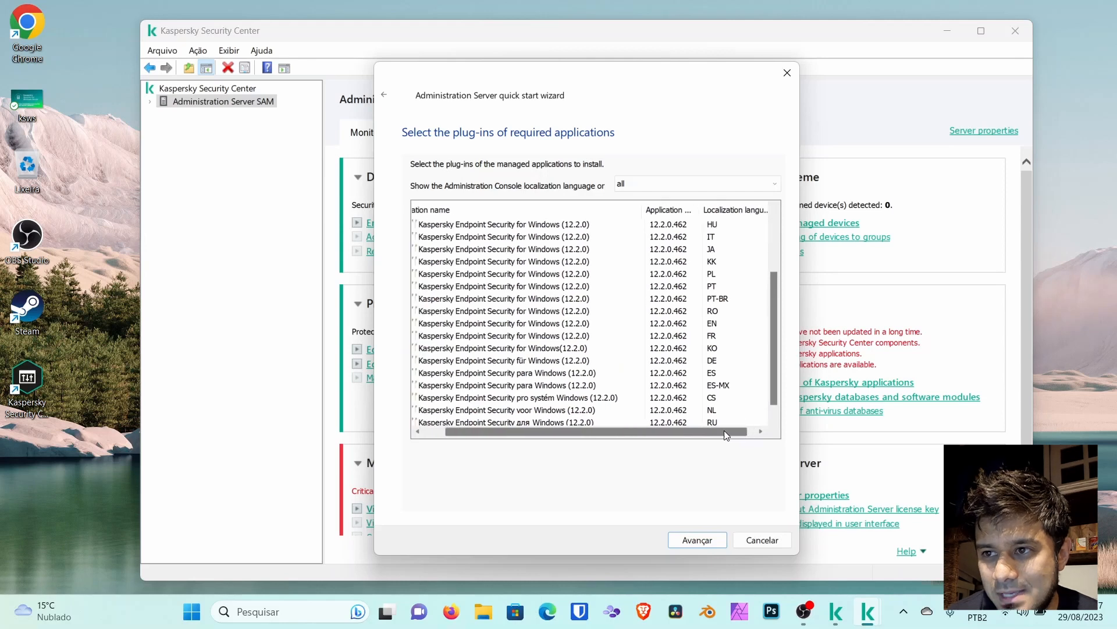
pyautogui.moveTo(727, 432); pyautogui.dragTo(647, 428)
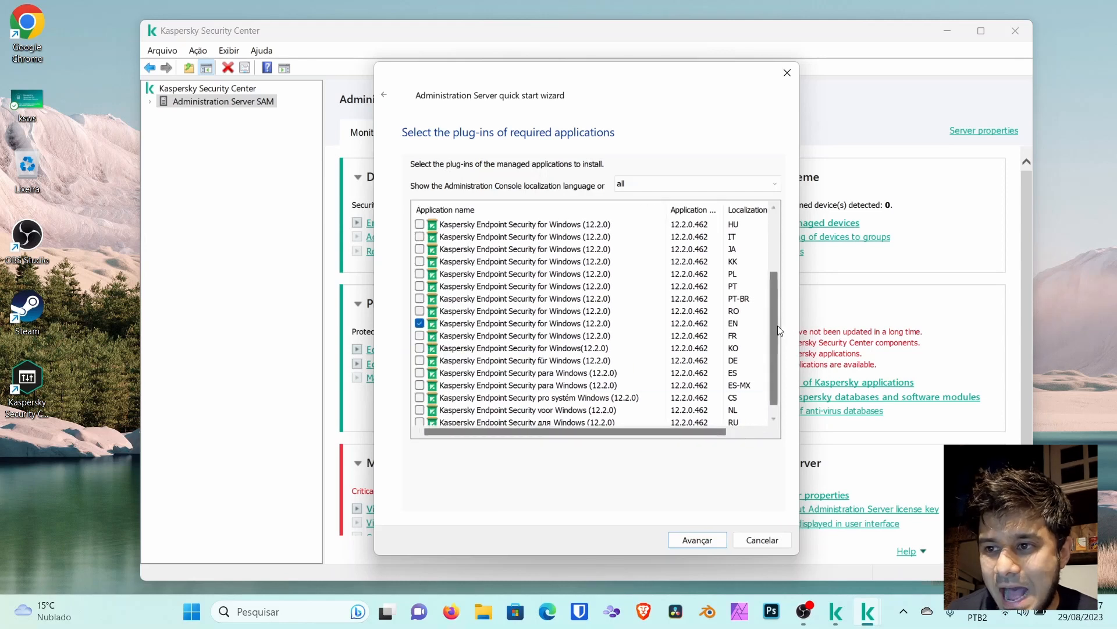
pyautogui.moveTo(774, 326); pyautogui.dragTo(773, 268)
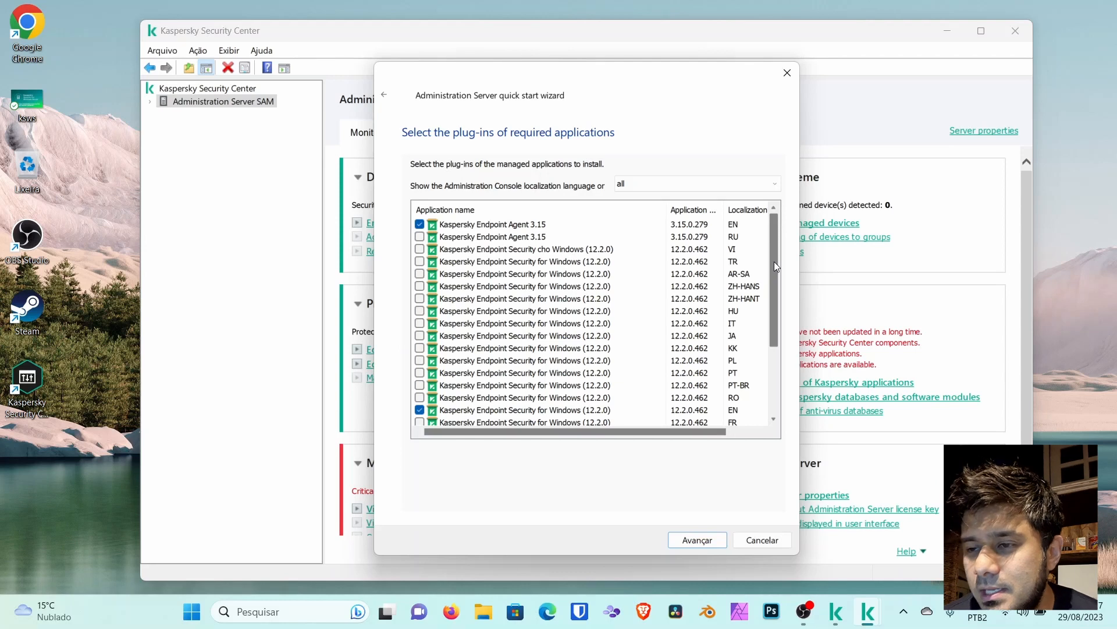
pyautogui.moveTo(775, 265); pyautogui.dragTo(773, 331)
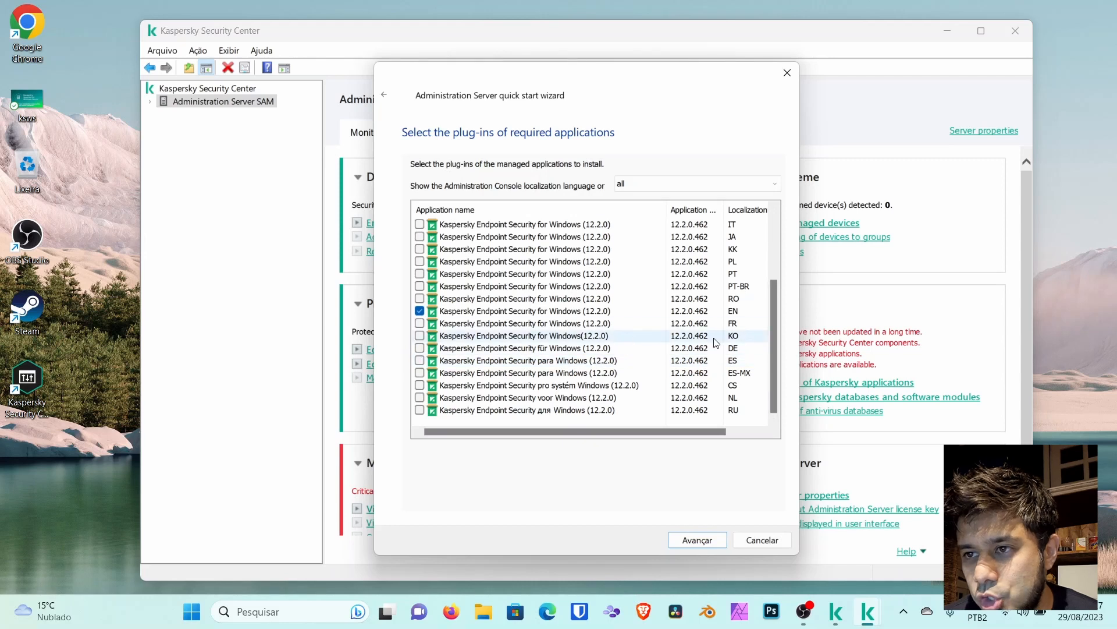
pyautogui.moveTo(774, 325); pyautogui.dragTo(771, 385)
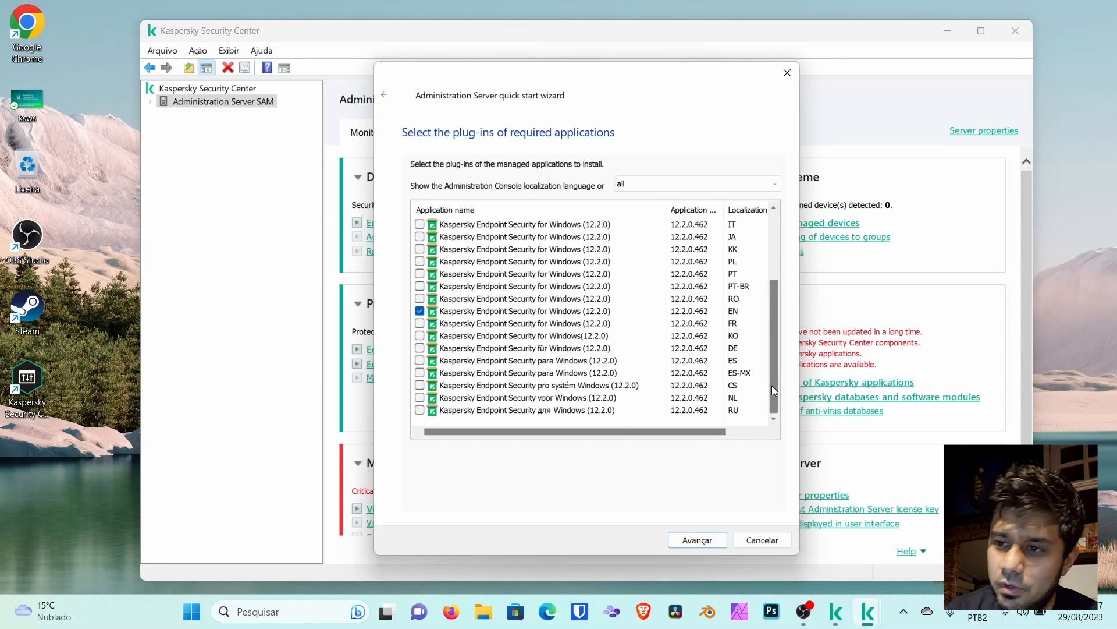
pyautogui.moveTo(772, 385)
pyautogui.mouseDown()
pyautogui.moveTo(767, 300)
pyautogui.moveTo(767, 407)
pyautogui.mouseUp()
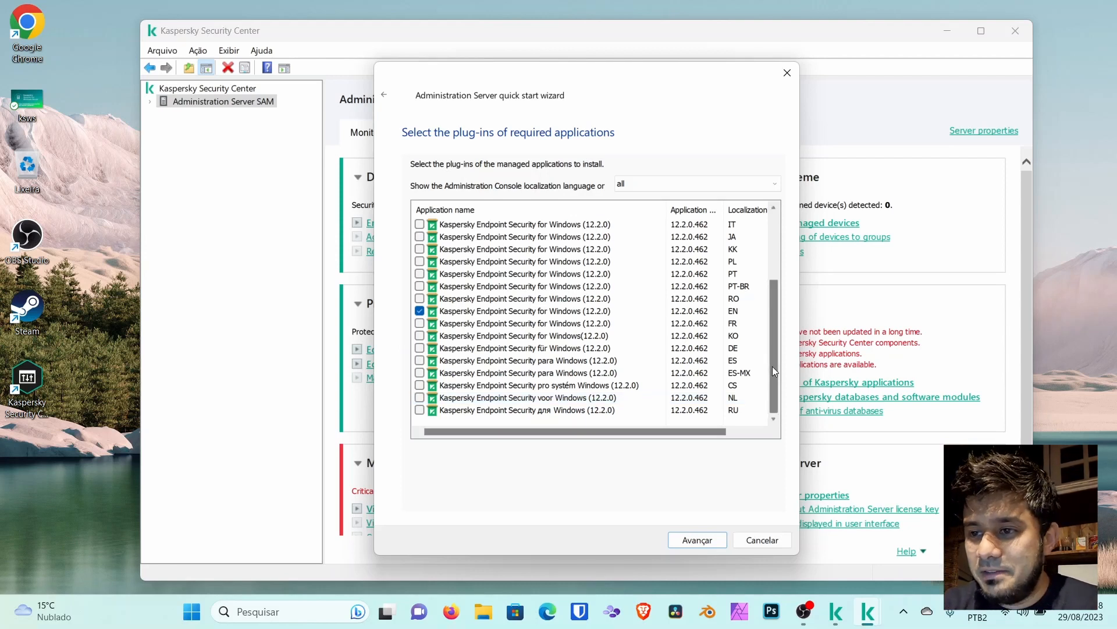
pyautogui.moveTo(773, 366); pyautogui.dragTo(774, 339)
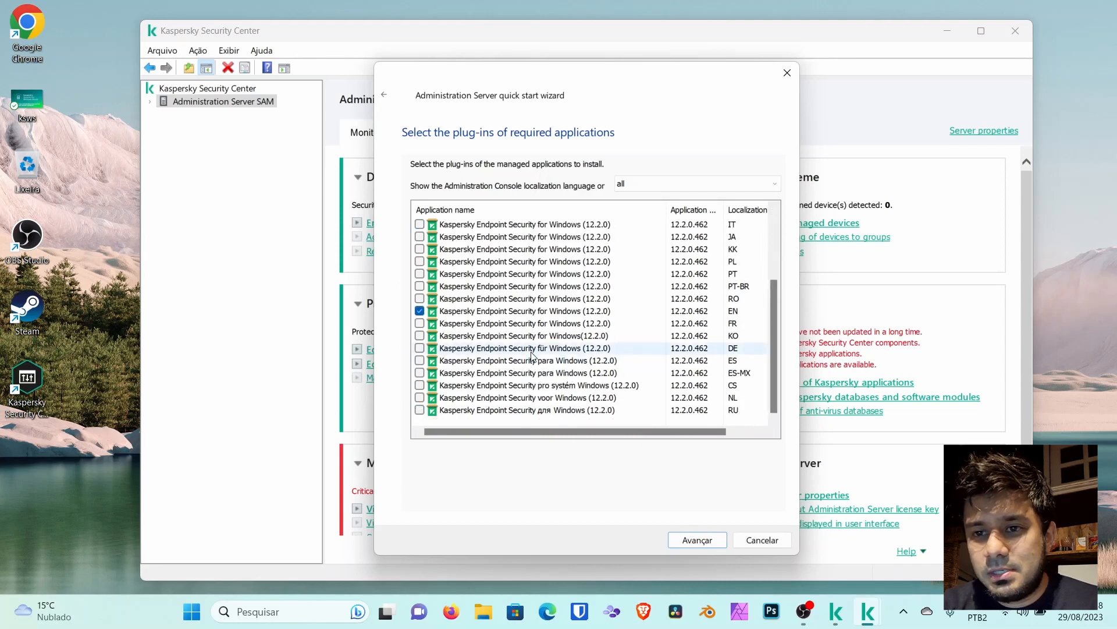
pyautogui.click(692, 540)
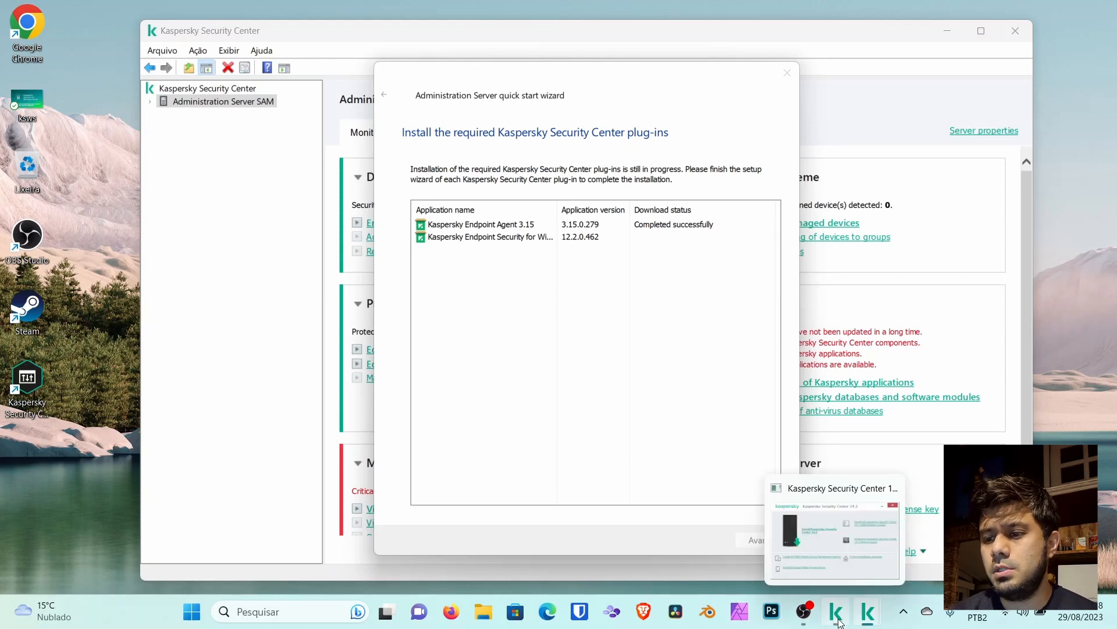
# Step: Close the Kaspersky Security Center 14.2 installer window and finish the Kaspersky Endpoint Security for Windows plug-in setup
pyautogui.moveTo(869, 620)
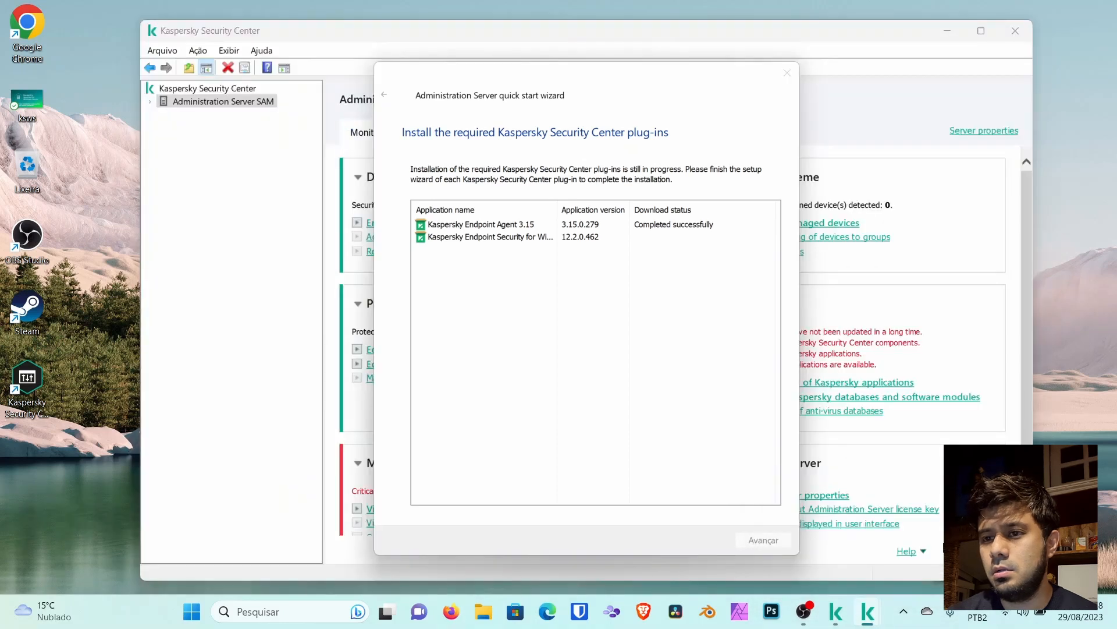
pyautogui.click(837, 611)
pyautogui.click(733, 192)
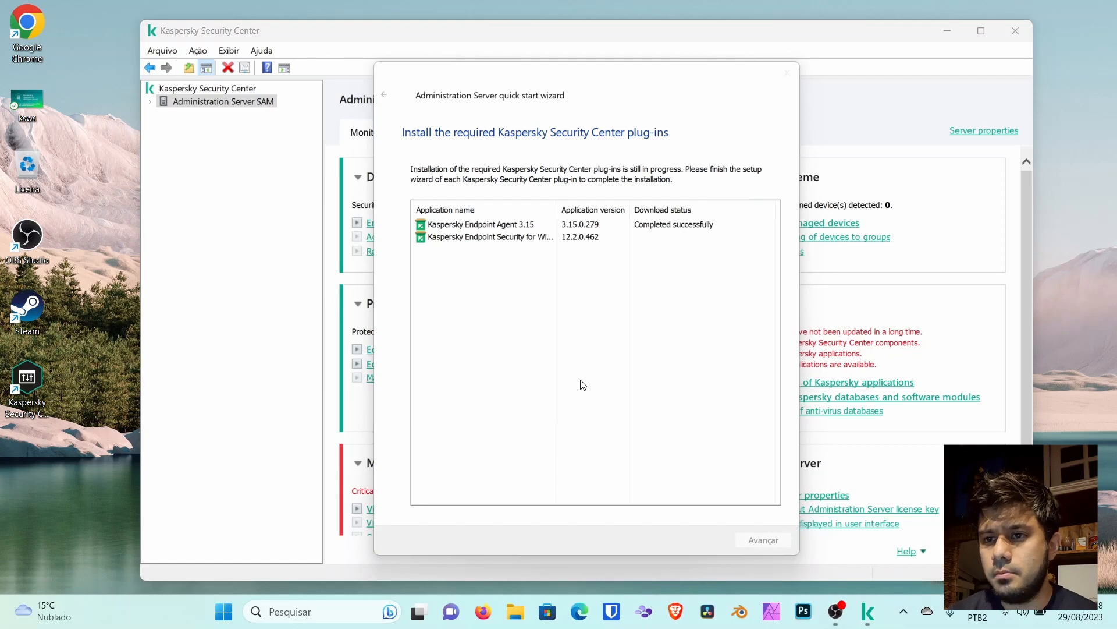
pyautogui.click(499, 237)
pyautogui.moveTo(555, 203)
pyautogui.mouseDown()
pyautogui.moveTo(610, 208)
pyautogui.moveTo(553, 204)
pyautogui.mouseUp()
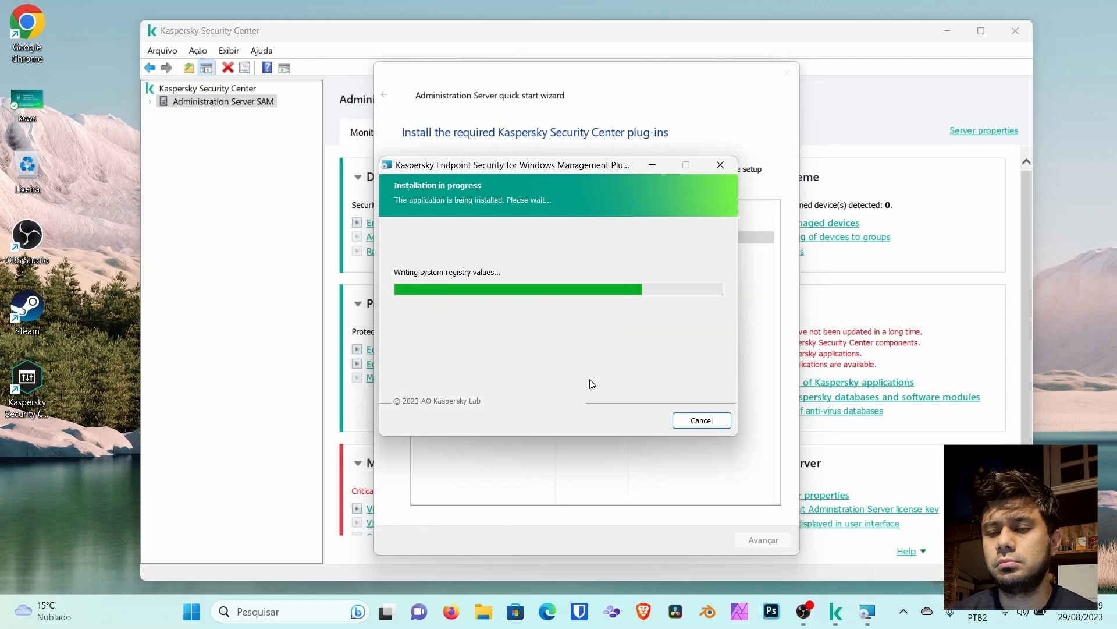
pyautogui.click(690, 422)
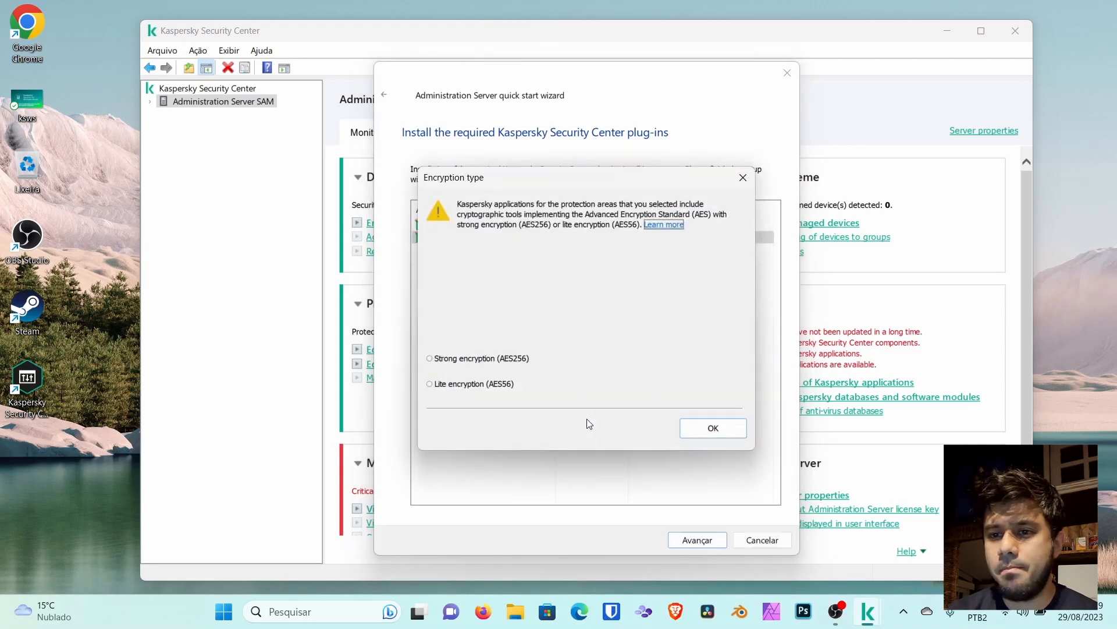
# Step: Choose Strong encryption (AES256) as the encryption type and confirm it
pyautogui.click(431, 385)
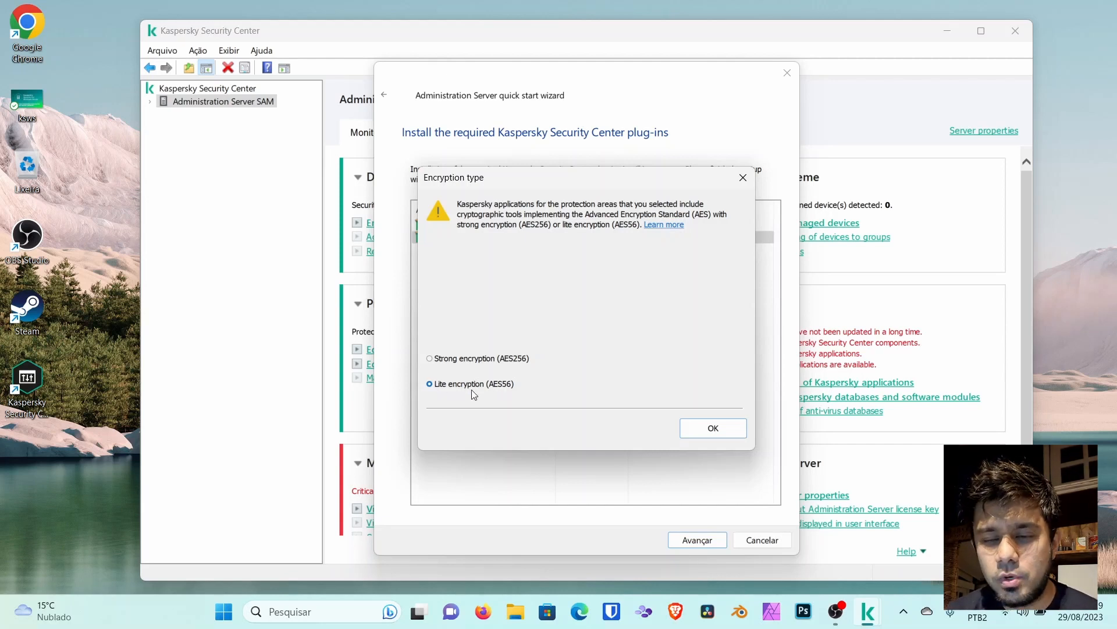
pyautogui.click(494, 363)
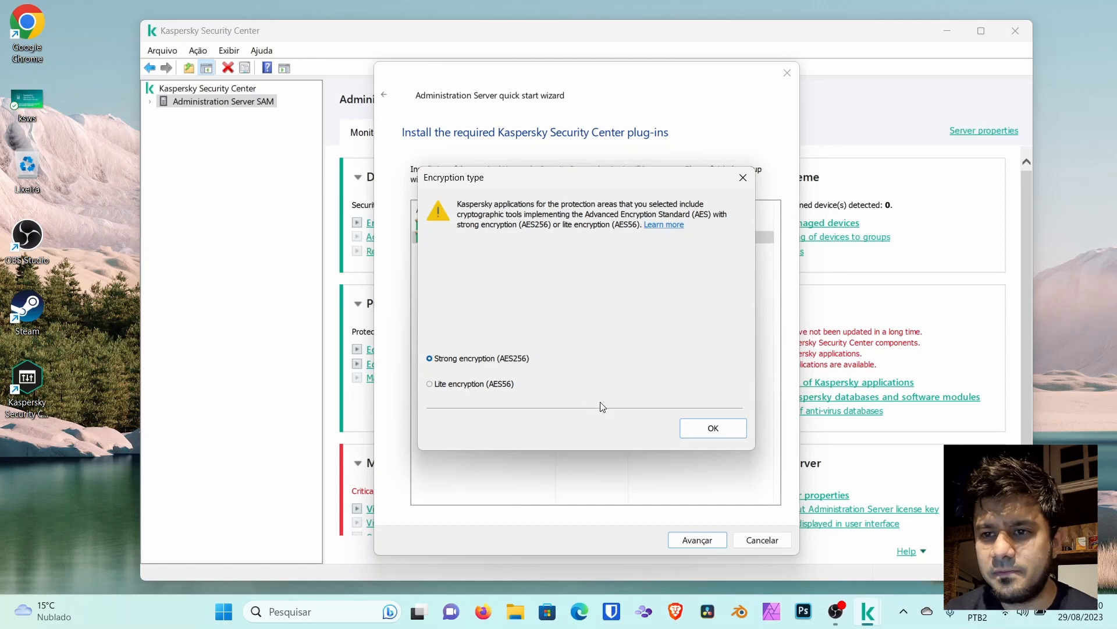
pyautogui.click(716, 429)
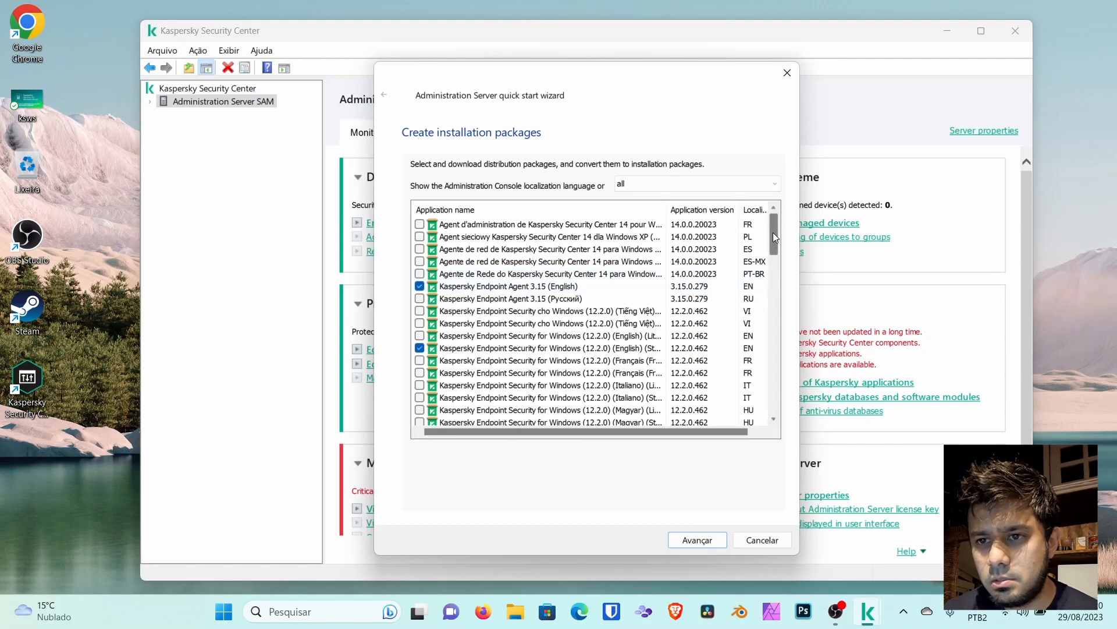
# Step: Exclude the English Network Agent for Windows XP from the installation packages and start downloading the other preselected packages
pyautogui.moveTo(773, 232); pyautogui.dragTo(766, 392)
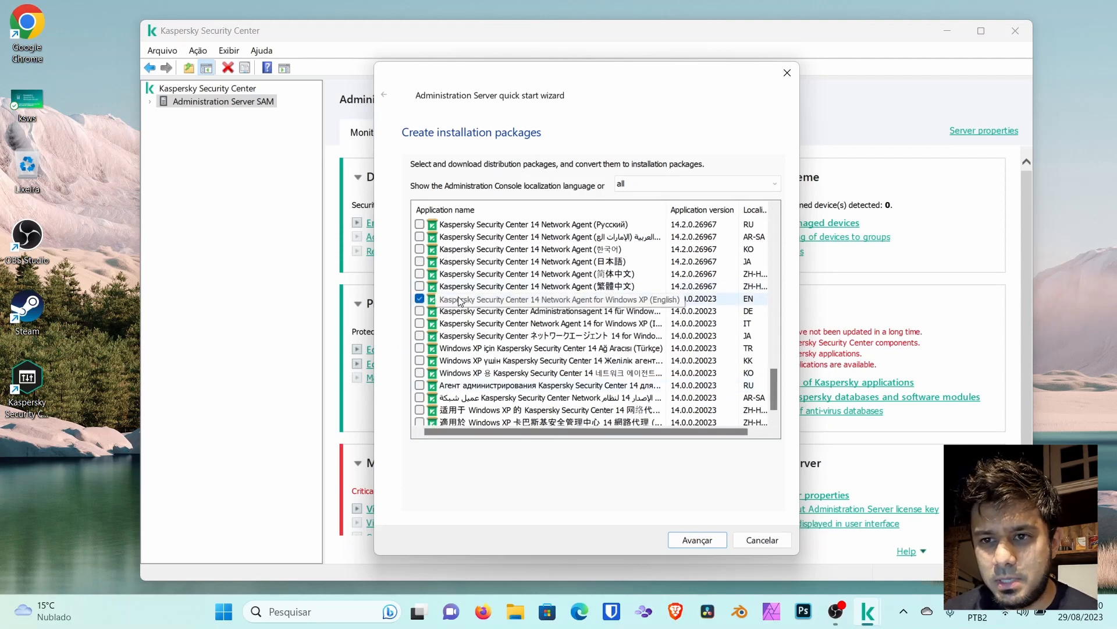
pyautogui.click(419, 298)
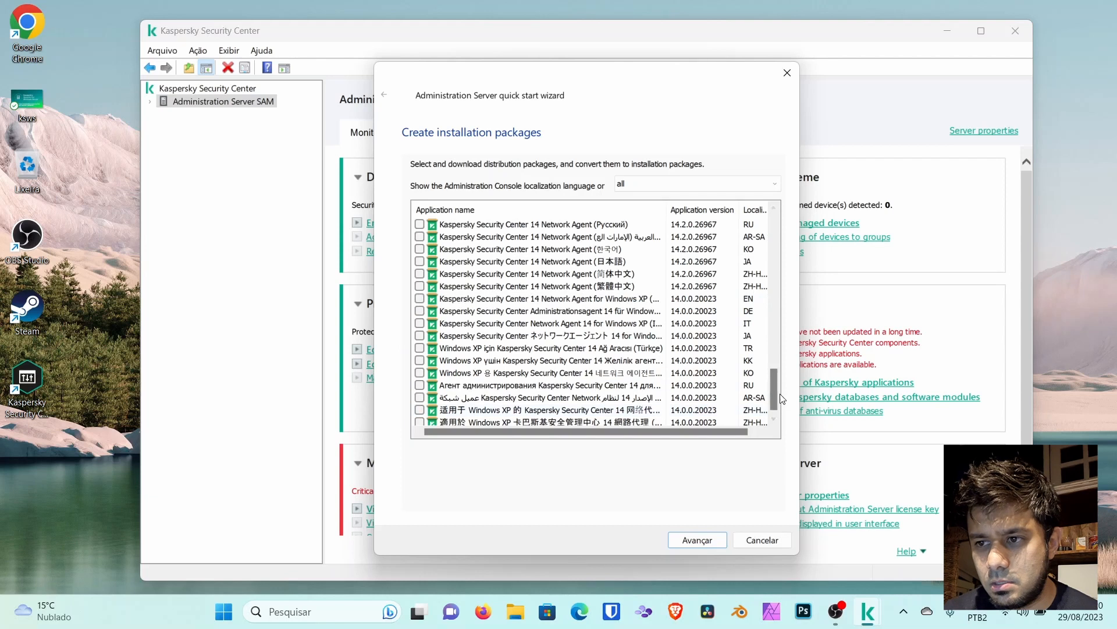
pyautogui.moveTo(774, 390); pyautogui.dragTo(766, 347)
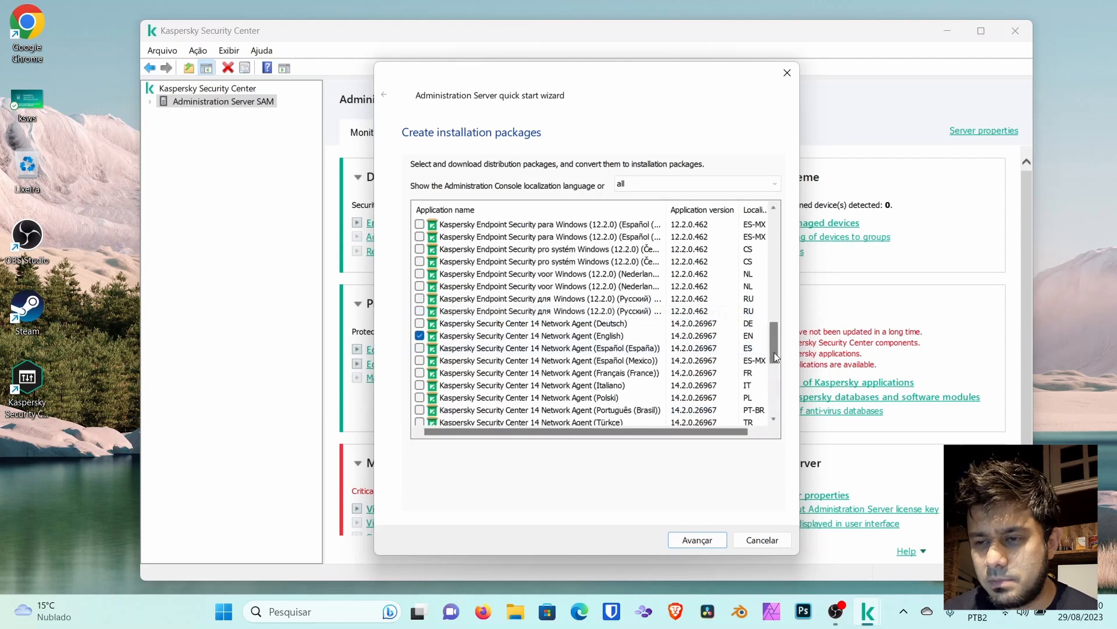
pyautogui.moveTo(774, 351); pyautogui.dragTo(769, 232)
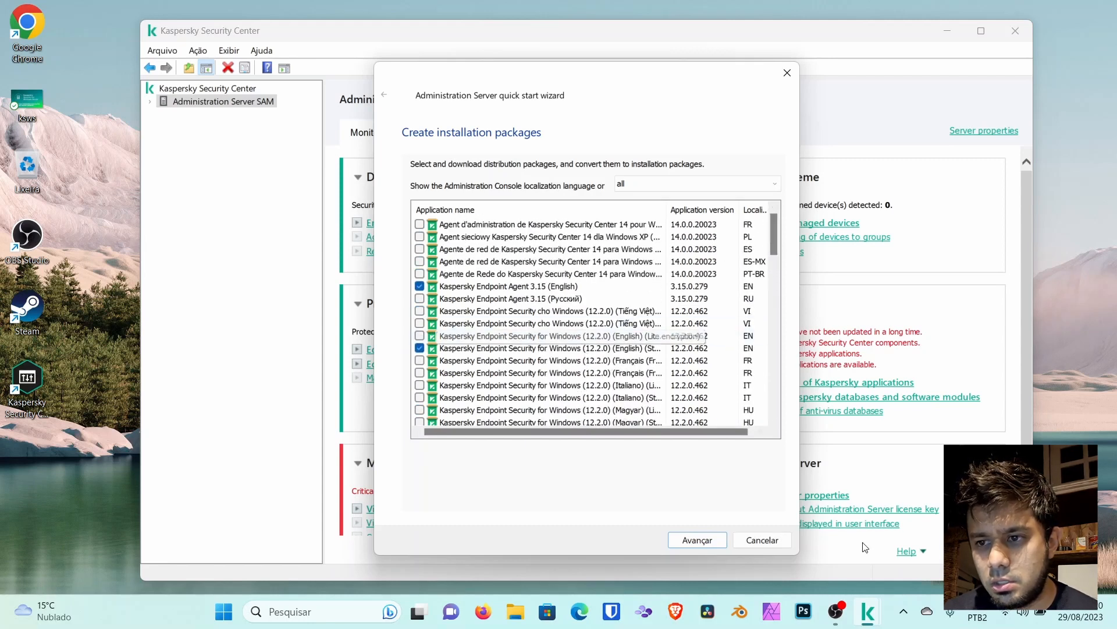
pyautogui.click(710, 541)
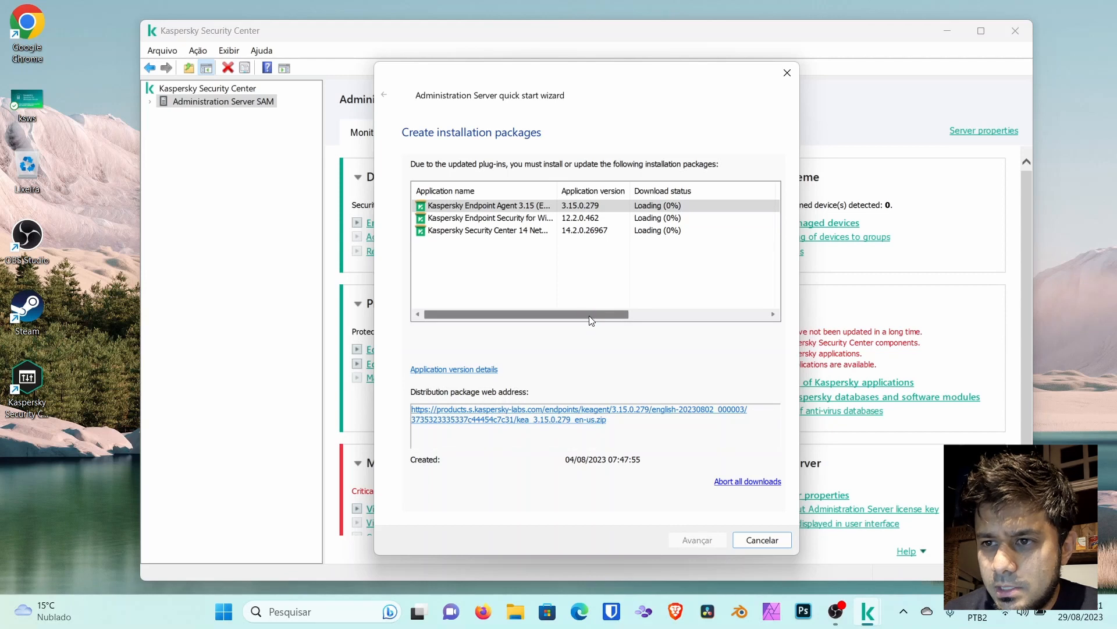
# Step: Examine the download status, localization language and installation columns of the installation packages, adjusting the column widths to read them
pyautogui.moveTo(589, 316); pyautogui.dragTo(324, 352)
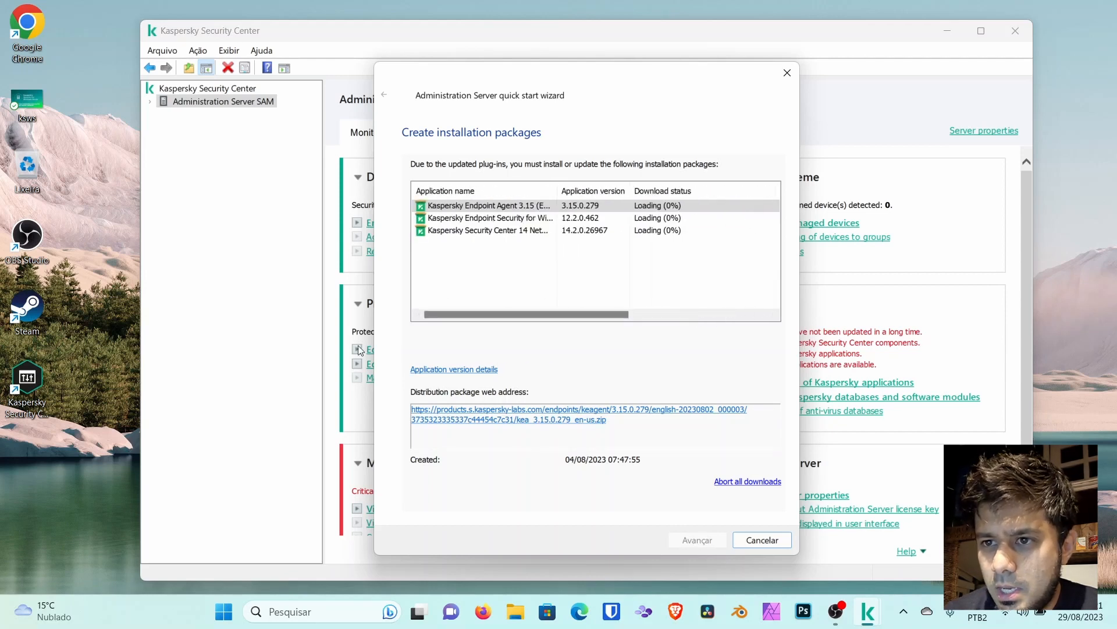
pyautogui.moveTo(512, 315); pyautogui.dragTo(578, 313)
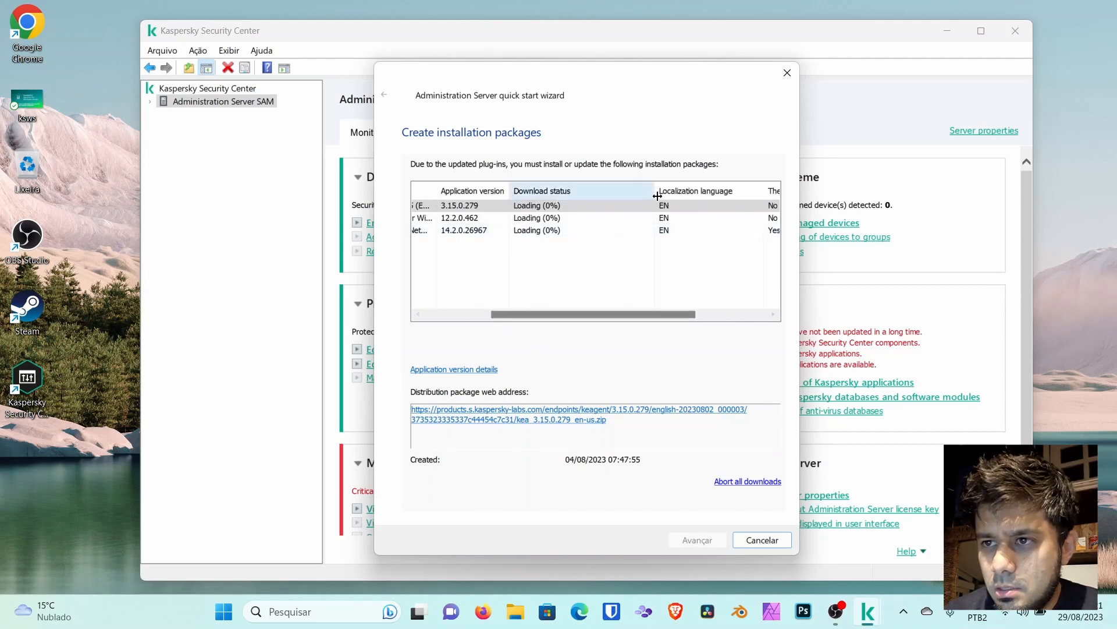
pyautogui.moveTo(656, 195); pyautogui.dragTo(589, 198)
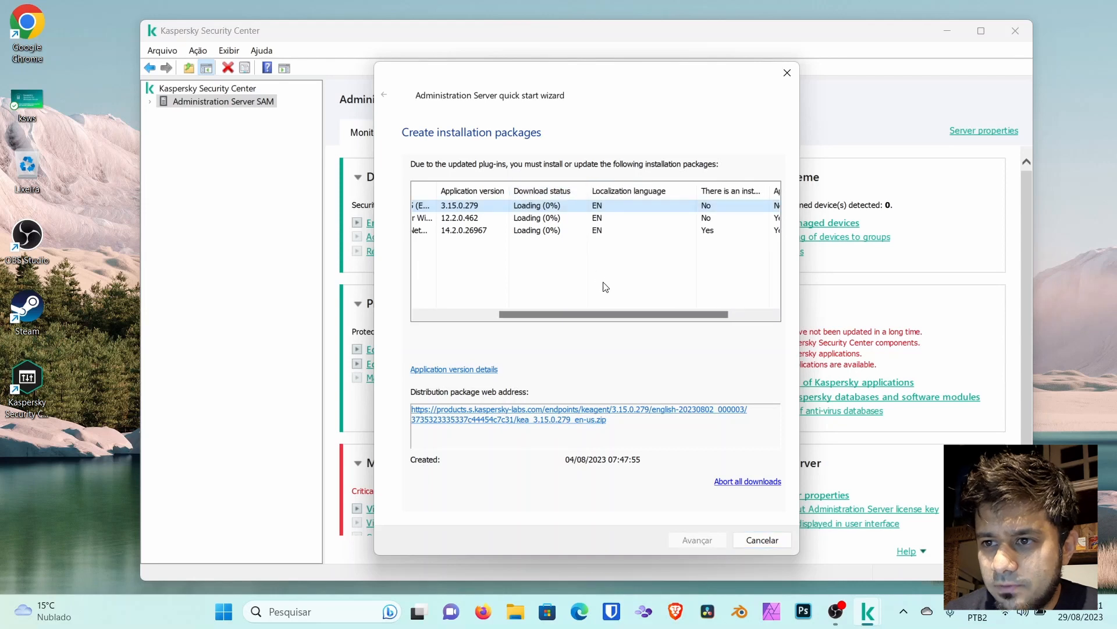
pyautogui.moveTo(616, 316); pyautogui.dragTo(664, 321)
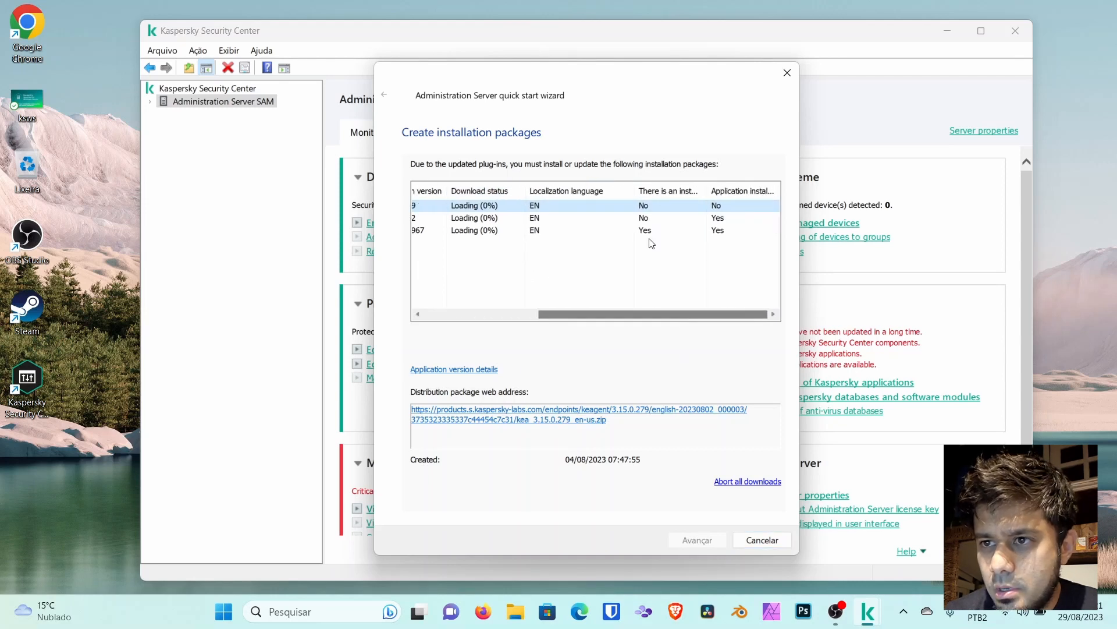
pyautogui.moveTo(632, 190); pyautogui.dragTo(527, 191)
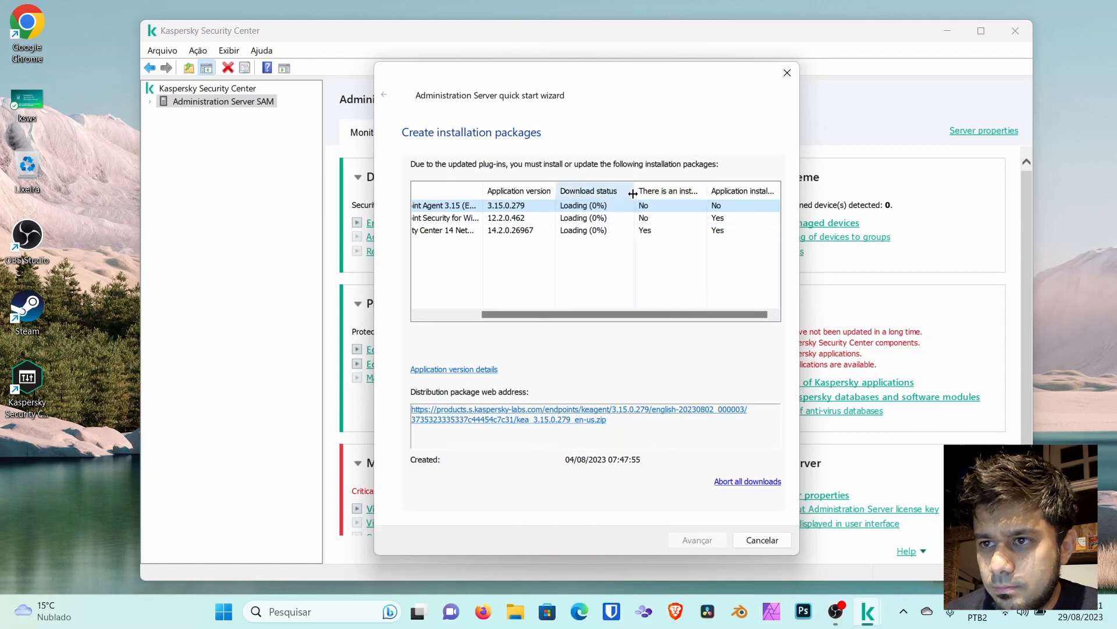
pyautogui.moveTo(639, 194); pyautogui.dragTo(708, 193)
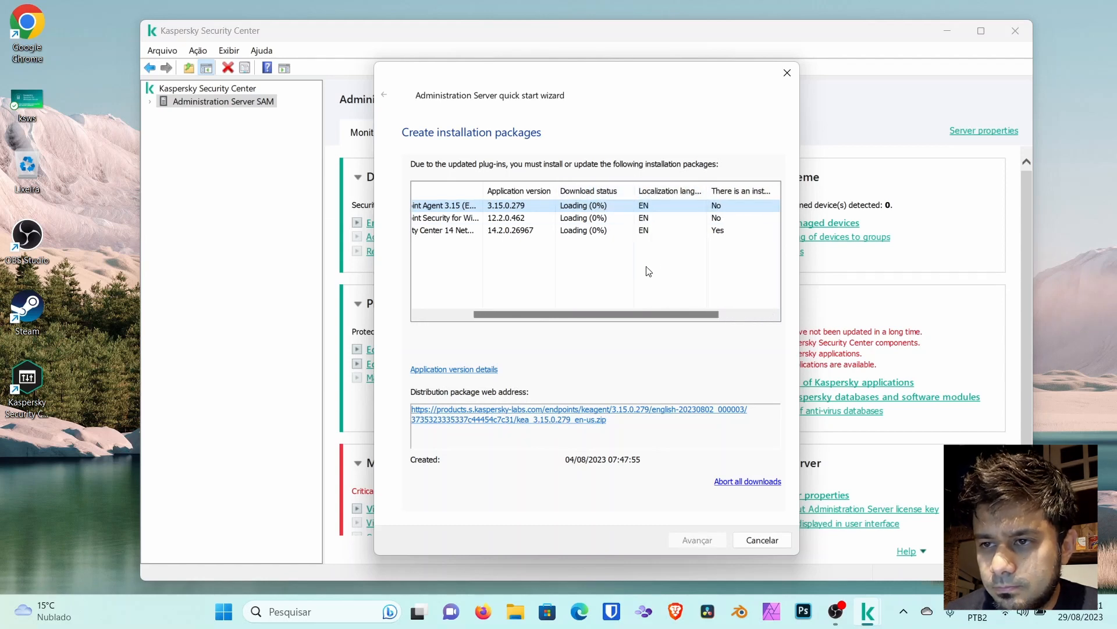
pyautogui.moveTo(613, 312); pyautogui.dragTo(720, 313)
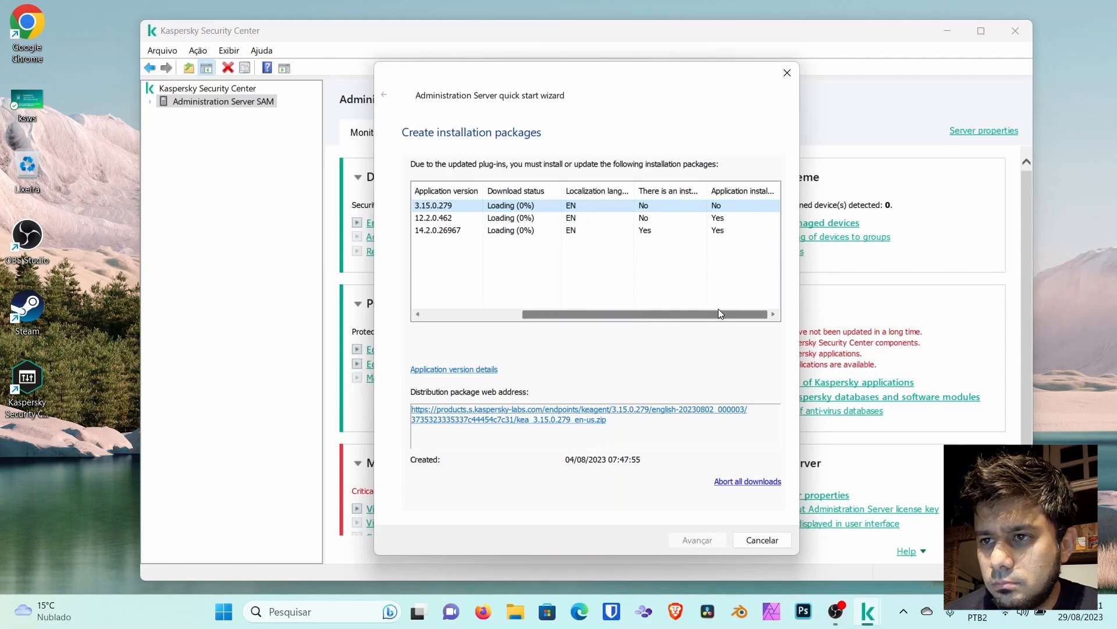
pyautogui.moveTo(718, 313); pyautogui.dragTo(465, 361)
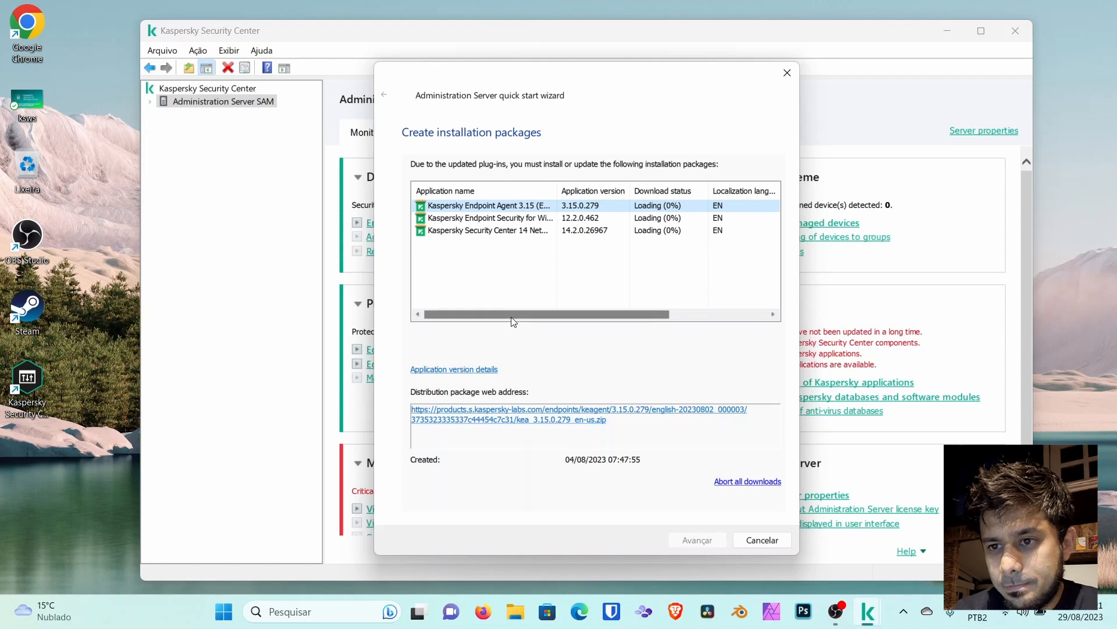
pyautogui.moveTo(510, 317); pyautogui.dragTo(531, 325)
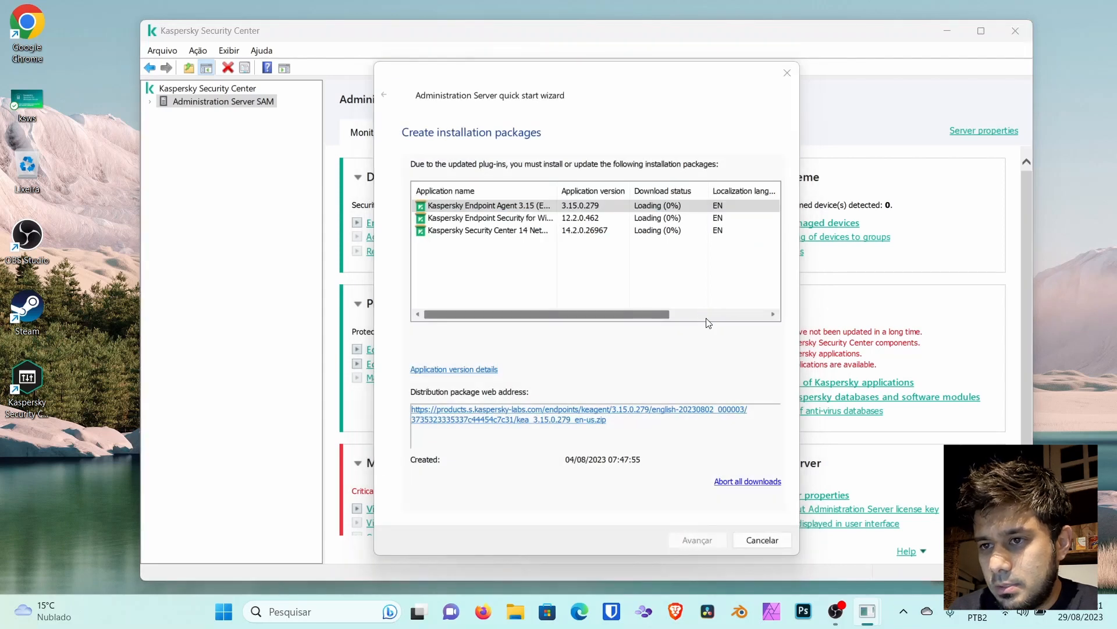
pyautogui.click(706, 315)
pyautogui.moveTo(707, 315); pyautogui.dragTo(598, 316)
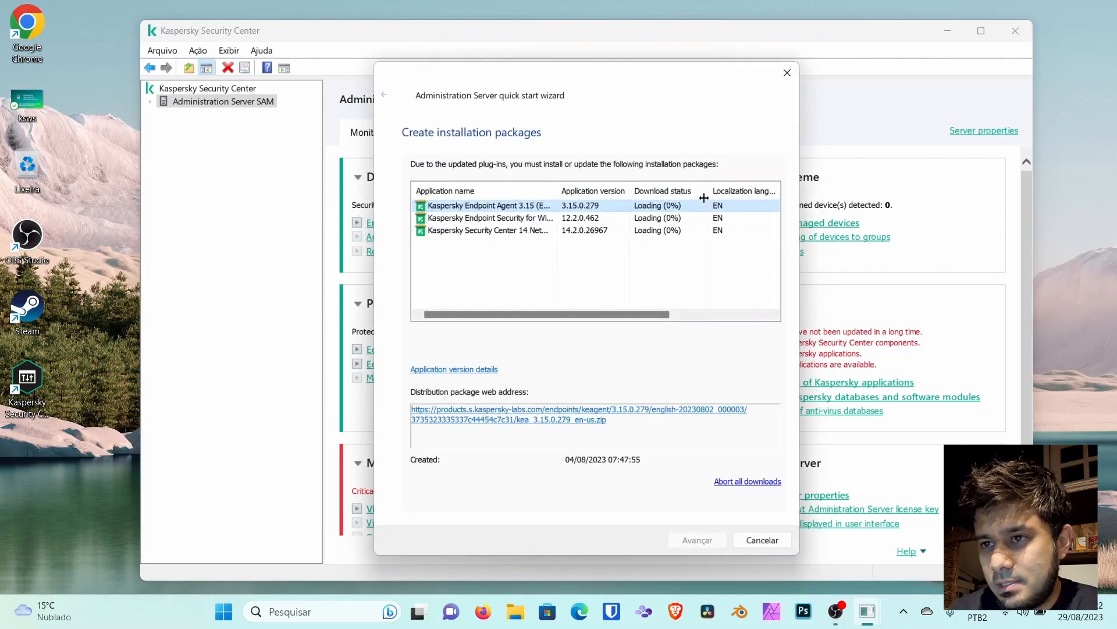
pyautogui.moveTo(709, 192); pyautogui.dragTo(693, 195)
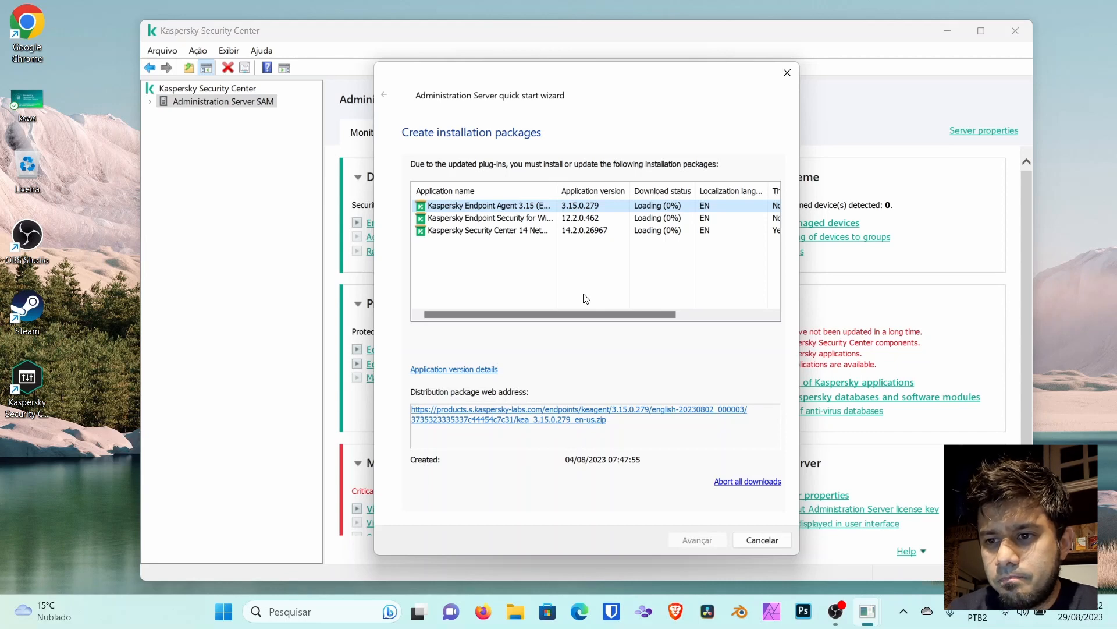
pyautogui.moveTo(586, 310); pyautogui.dragTo(535, 330)
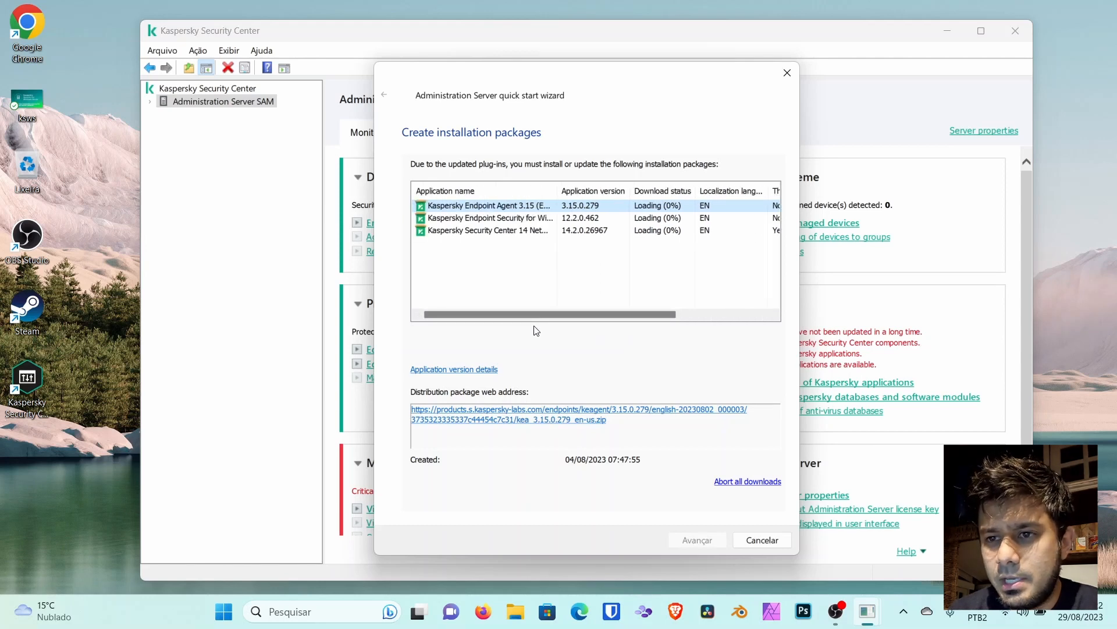
pyautogui.moveTo(530, 313); pyautogui.dragTo(479, 357)
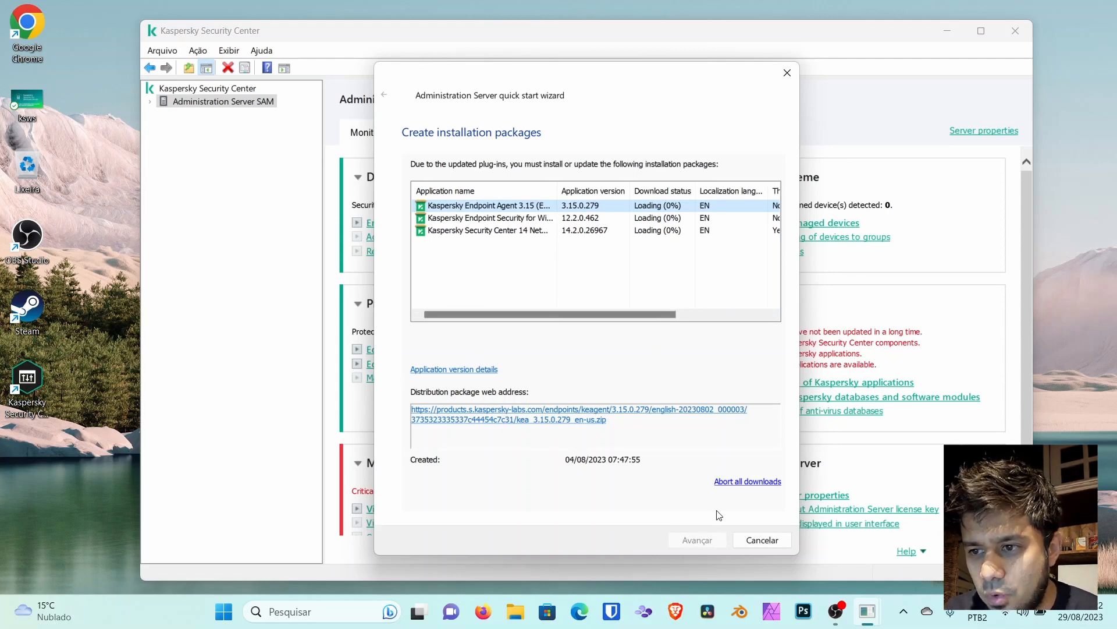
# Step: Abort the download of all installation packages and choose Lite encryption (AES56) as the encryption type
pyautogui.click(745, 483)
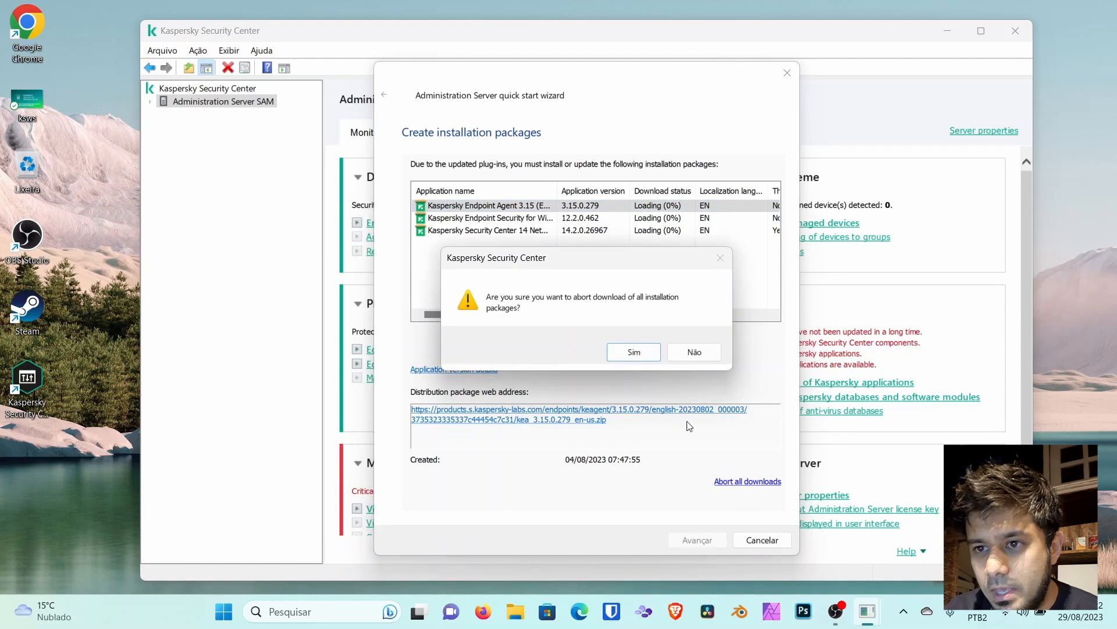
pyautogui.click(630, 354)
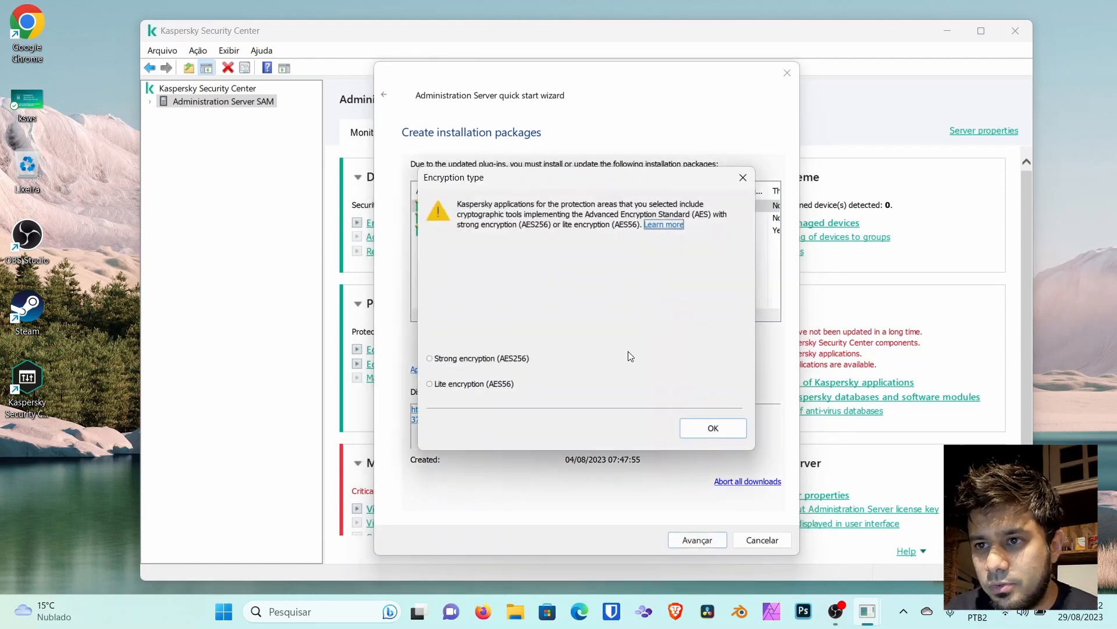
pyautogui.click(731, 431)
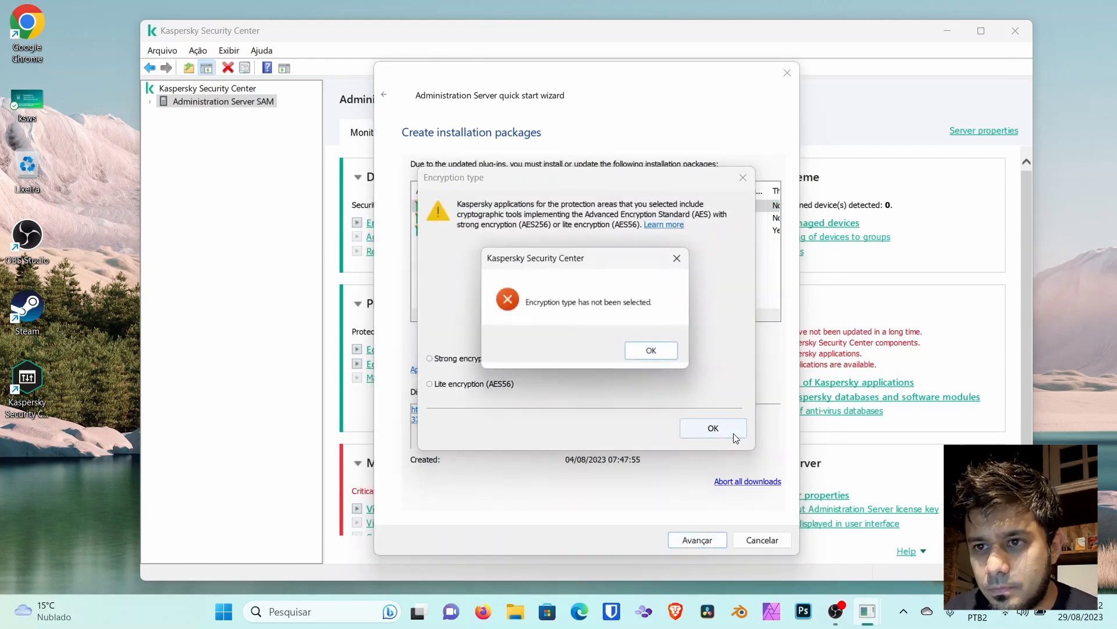
pyautogui.click(655, 352)
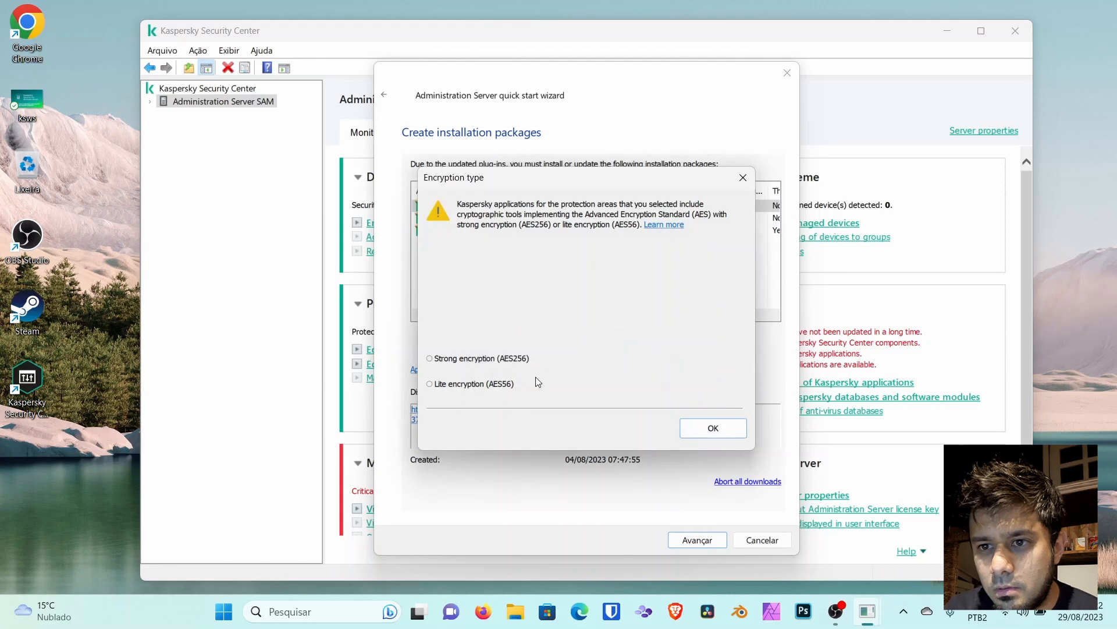
pyautogui.click(494, 388)
pyautogui.click(712, 433)
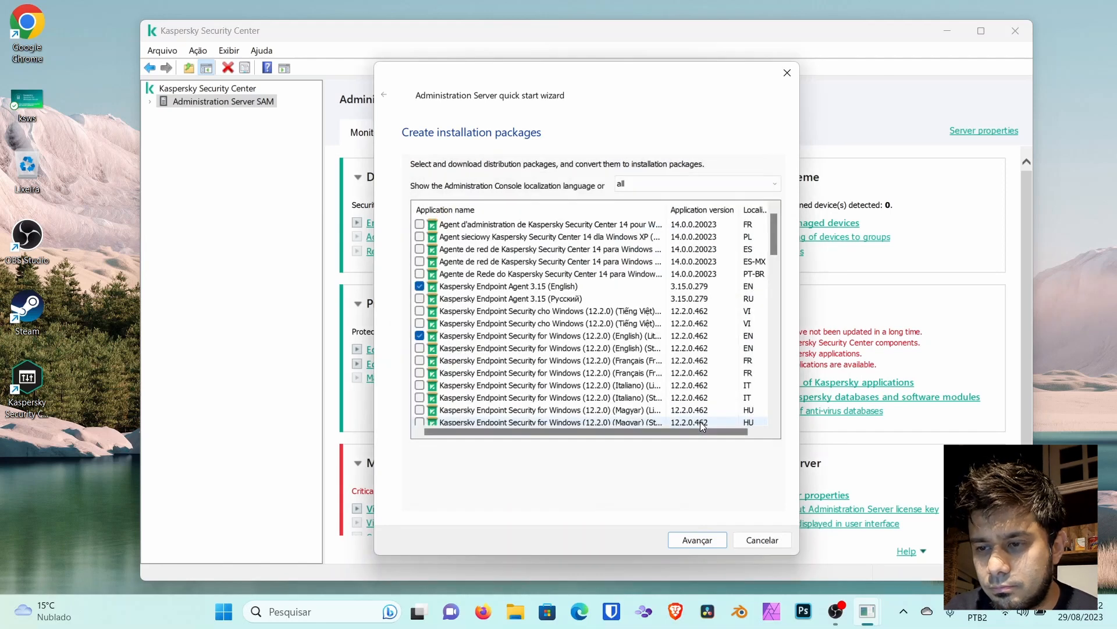
# Step: Close the Administration Server quick start wizard without updating the packages and cancel the Kaspersky Endpoint Agent quick start wizard
pyautogui.click(758, 542)
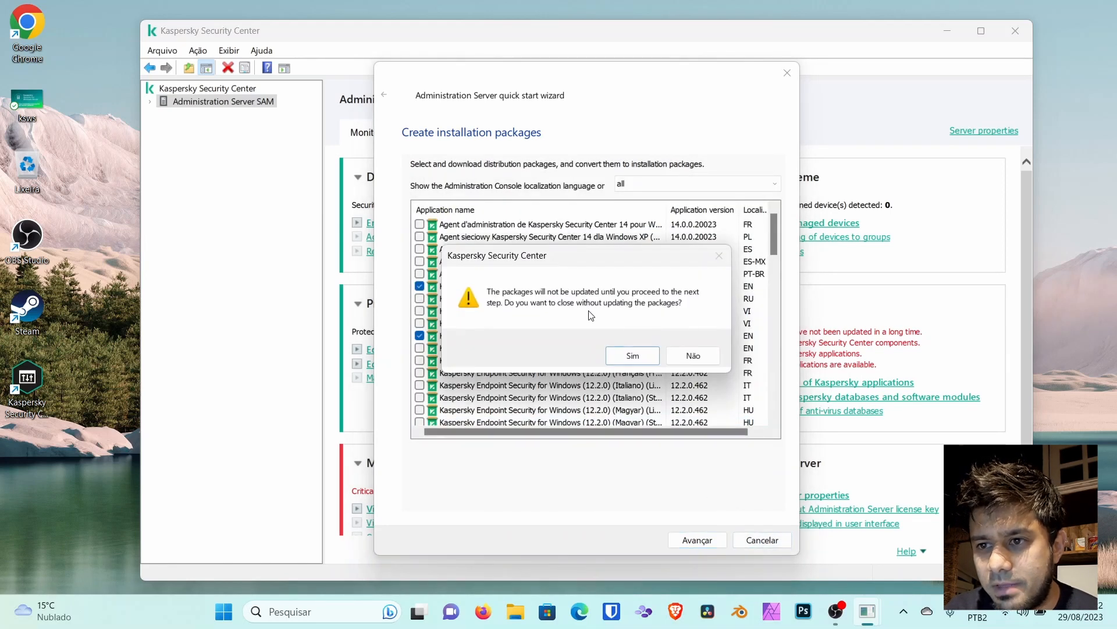
pyautogui.click(633, 355)
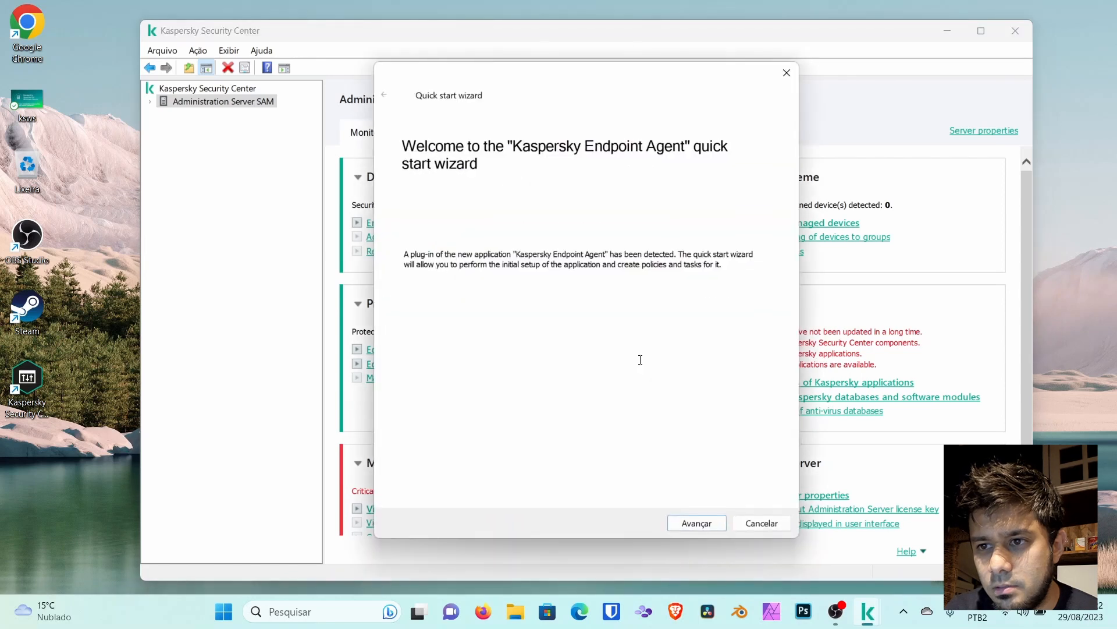
pyautogui.click(768, 530)
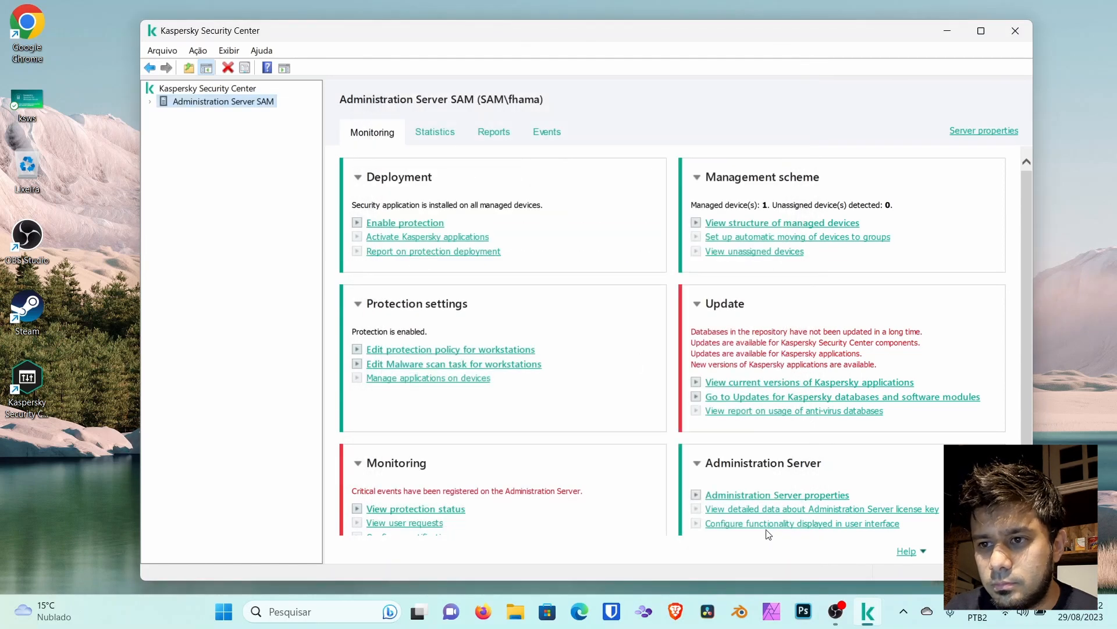
# Step: Check the details of Kaspersky Endpoint Security for Windows (12.2.0) (English) (Lite encryption) in the current application versions, and close the list
pyautogui.click(151, 102)
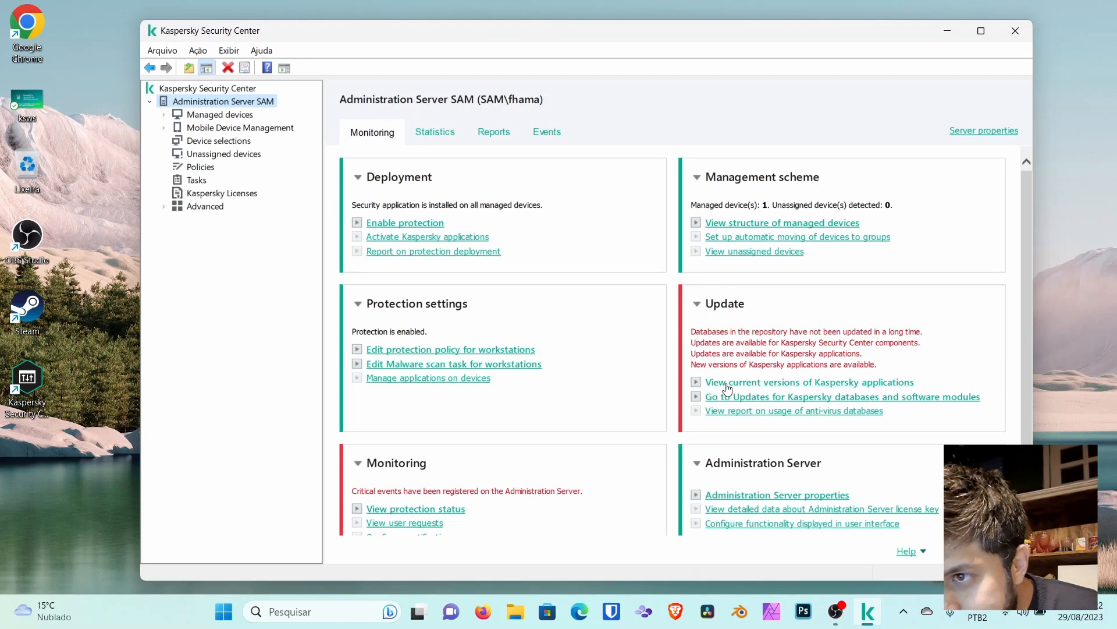
pyautogui.click(825, 385)
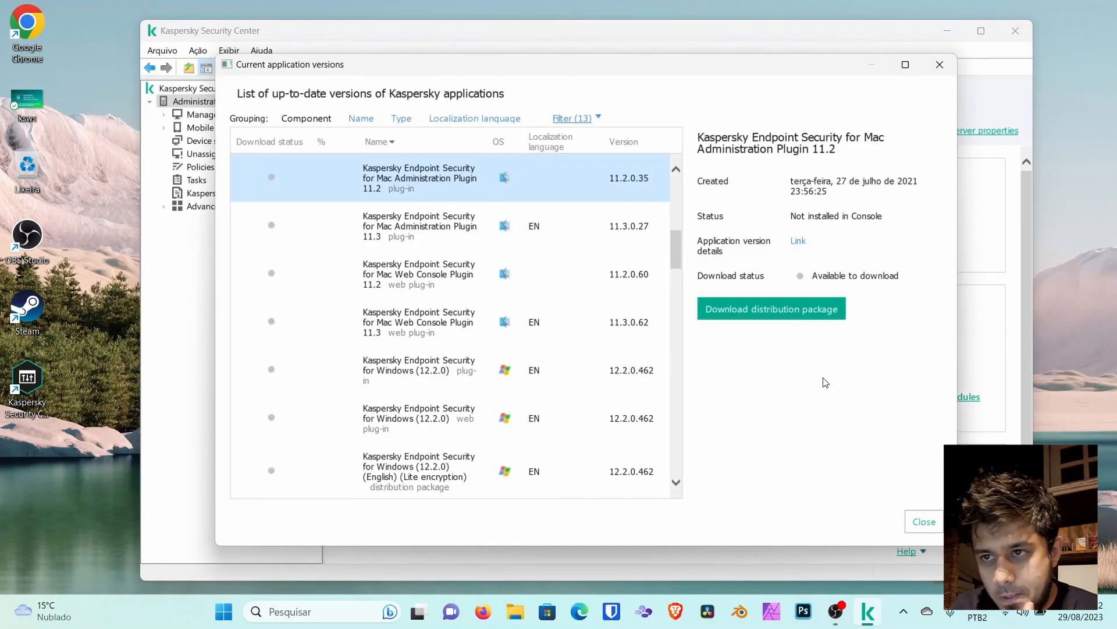
pyautogui.moveTo(676, 252)
pyautogui.mouseDown()
pyautogui.moveTo(672, 190)
pyautogui.moveTo(677, 274)
pyautogui.mouseUp()
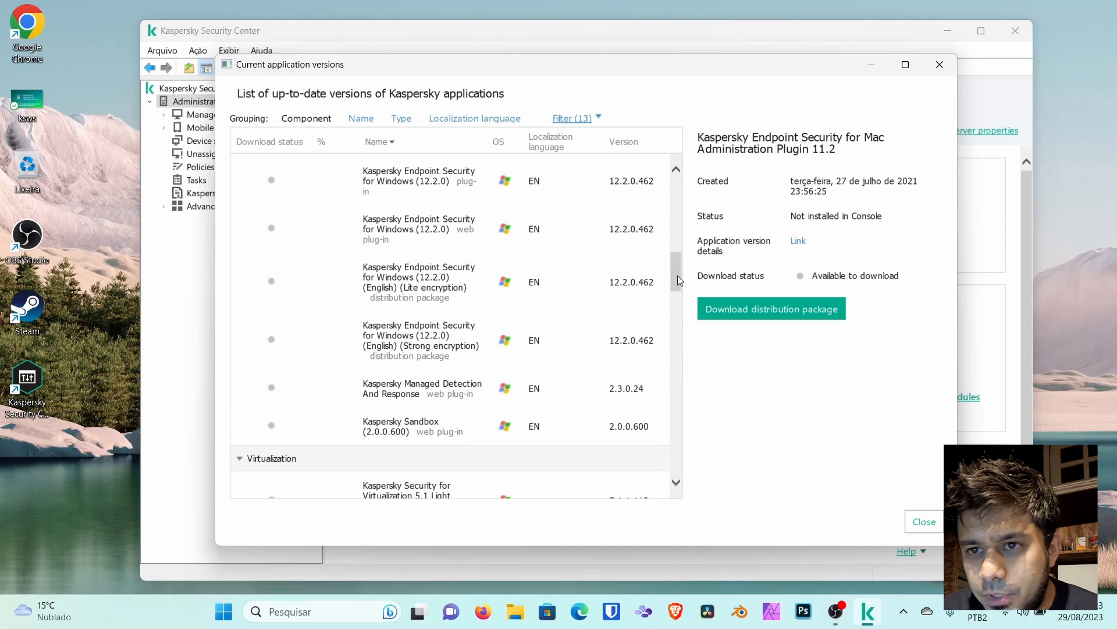
pyautogui.click(406, 294)
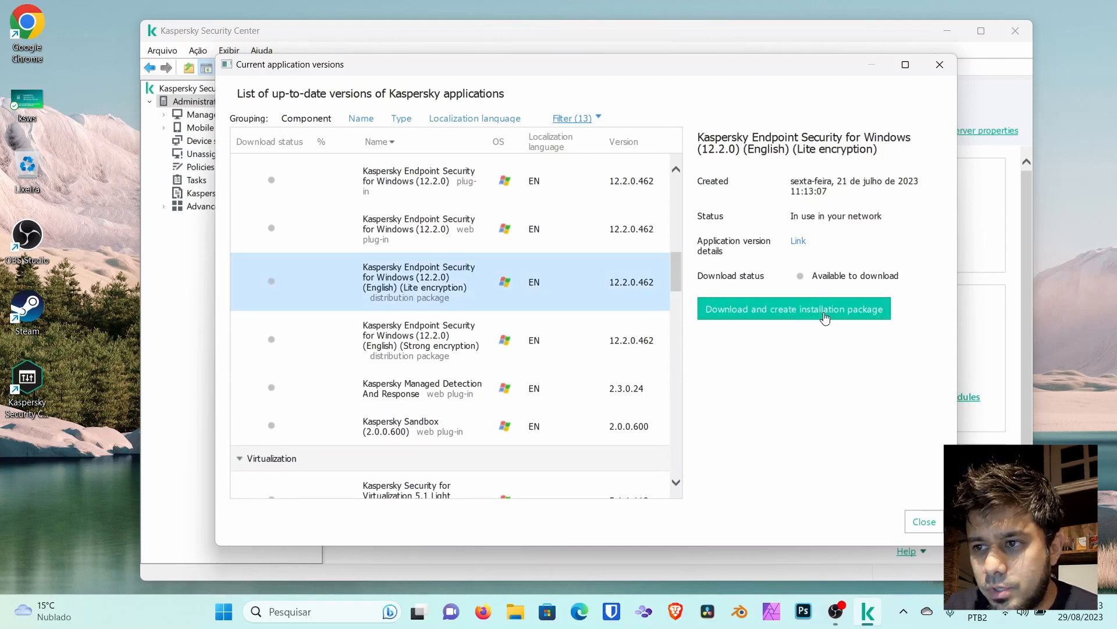
pyautogui.click(940, 69)
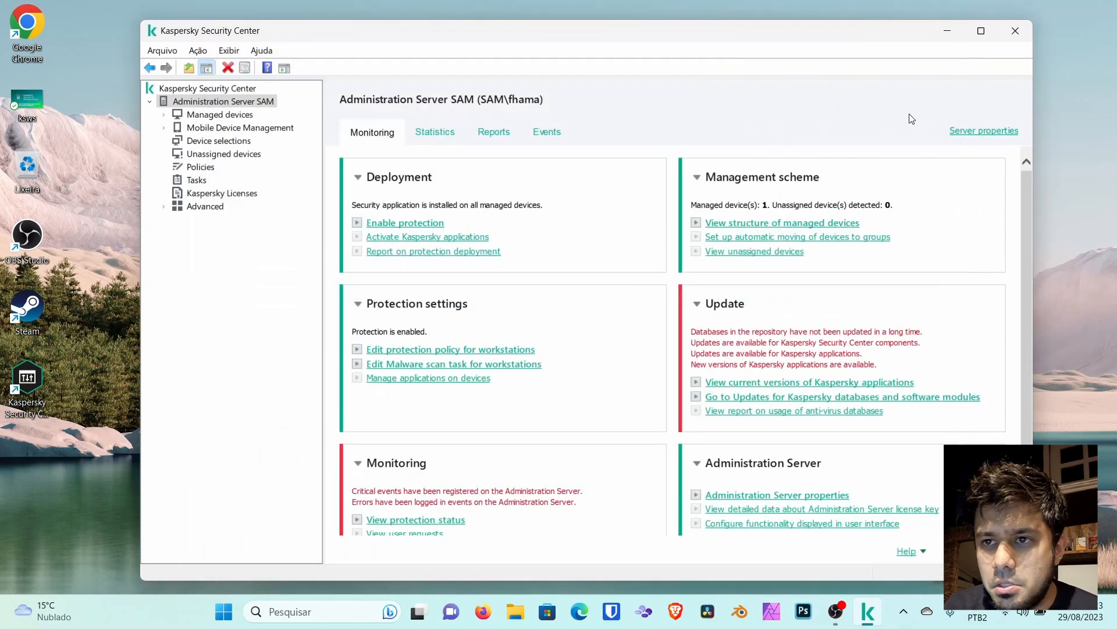
# Step: Open the Installation packages section under Advanced, Remote installation in the Administration Server tree
pyautogui.click(165, 208)
pyautogui.click(234, 250)
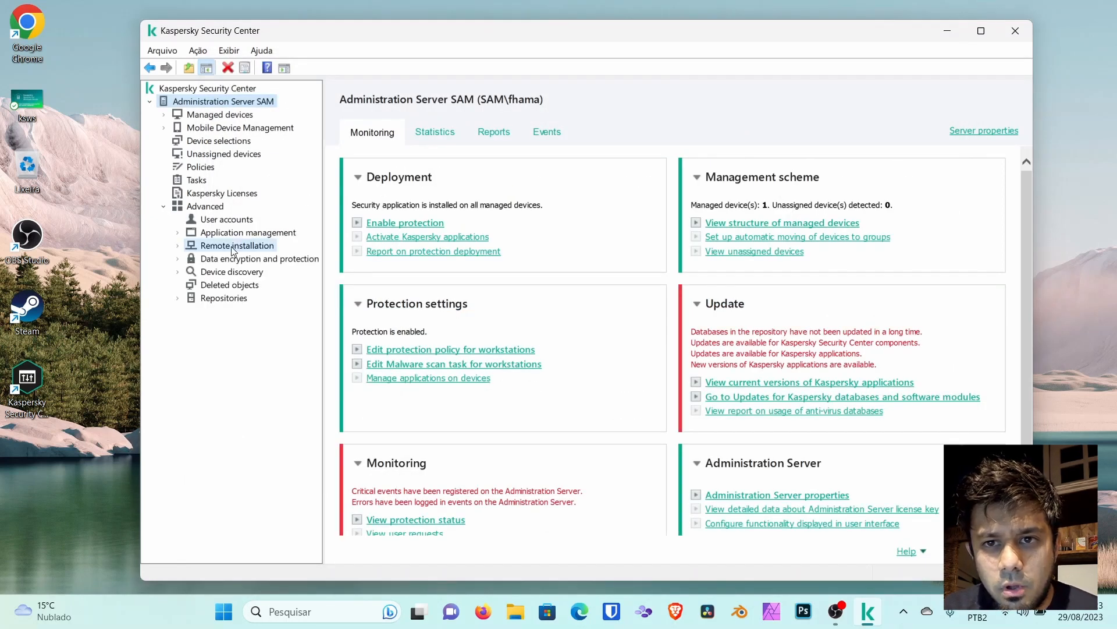
pyautogui.click(178, 245)
pyautogui.click(243, 259)
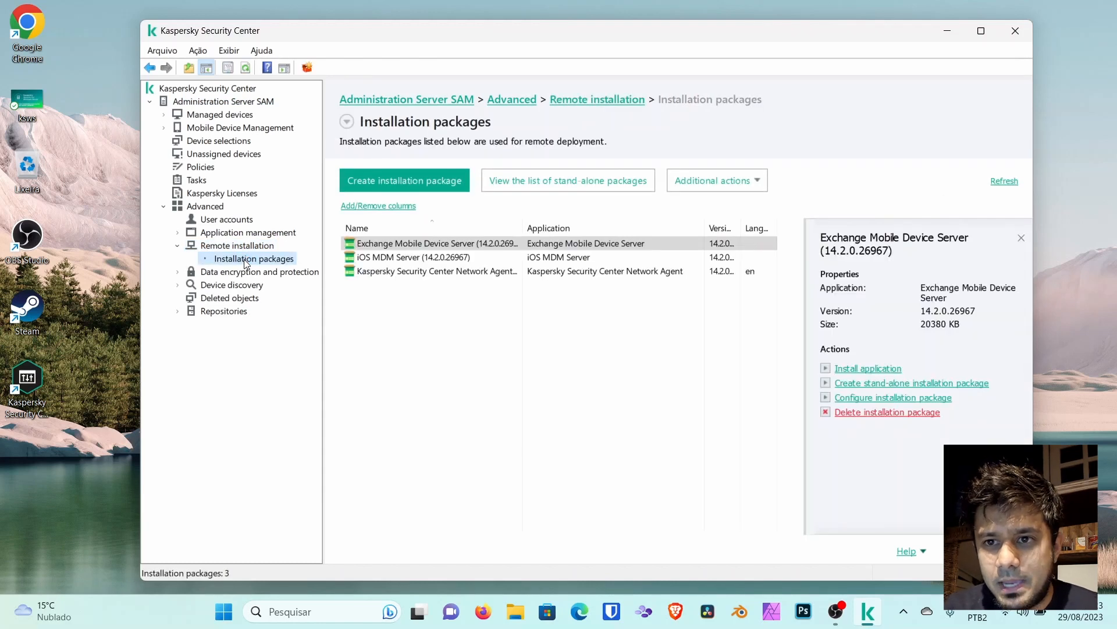
# Step: Delete the Kaspersky Security Center Network Agent (14.2.0.26967) installation package and confirm the deletion
pyautogui.click(492, 273)
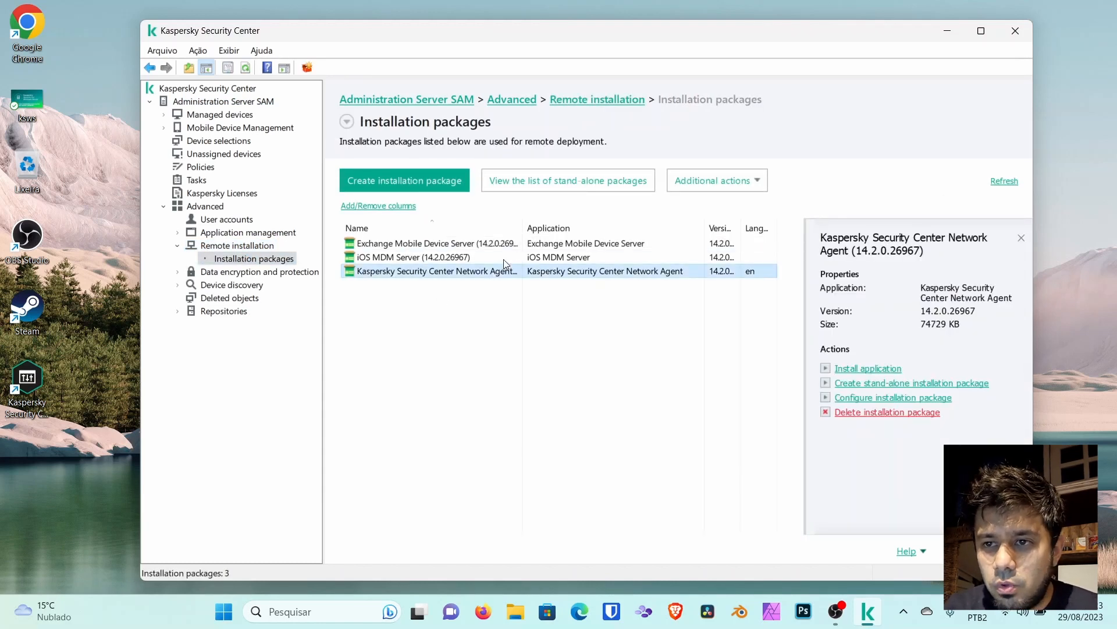
pyautogui.moveTo(522, 225); pyautogui.dragTo(573, 227)
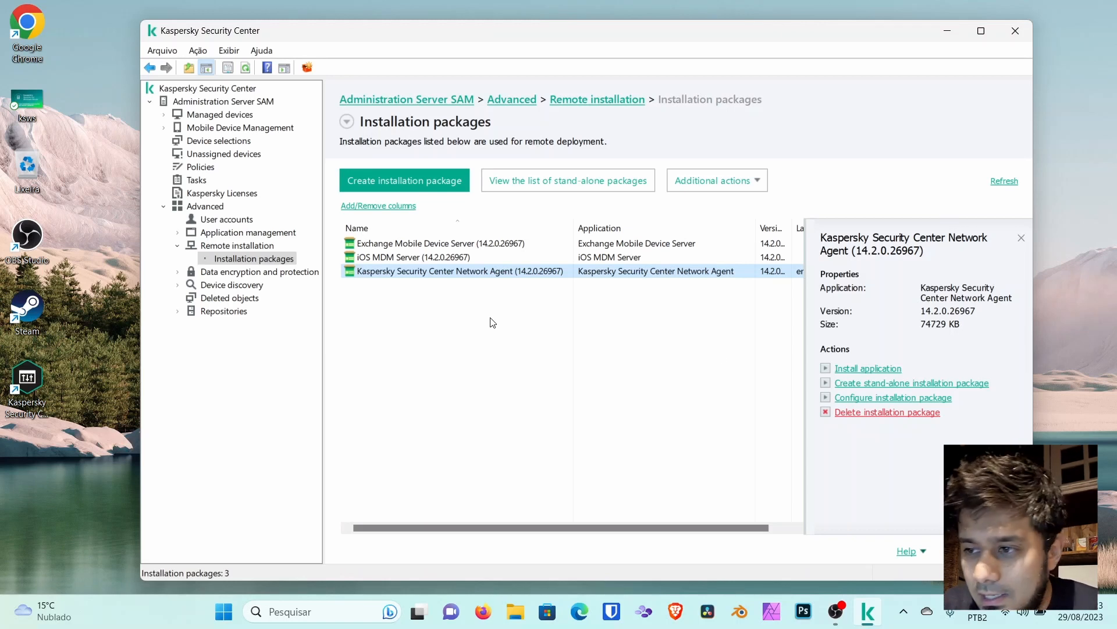
pyautogui.click(899, 414)
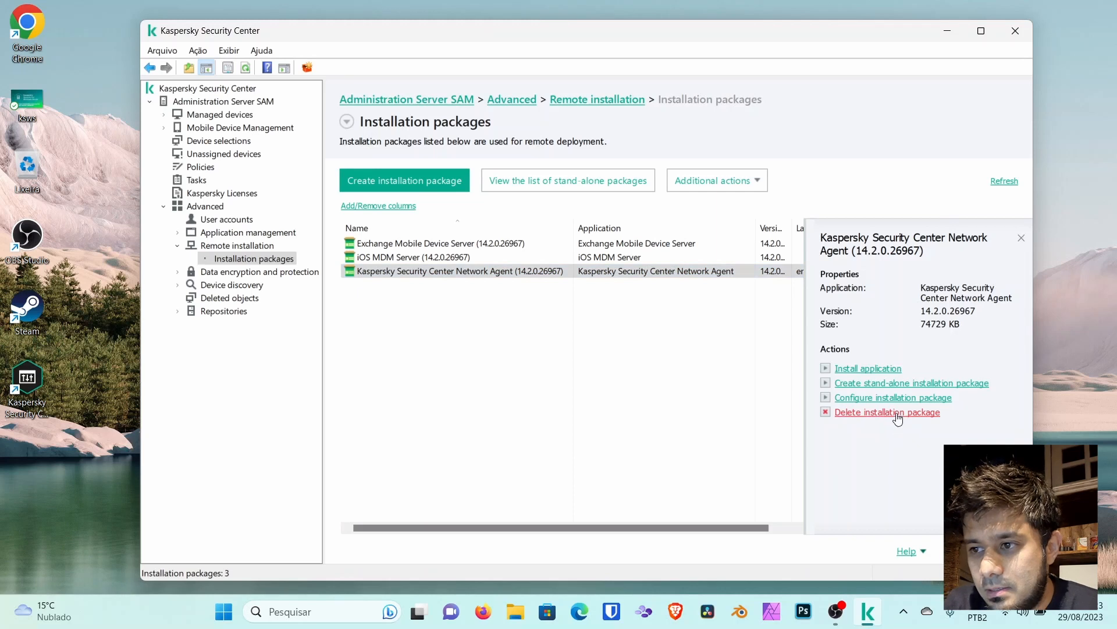
pyautogui.click(636, 352)
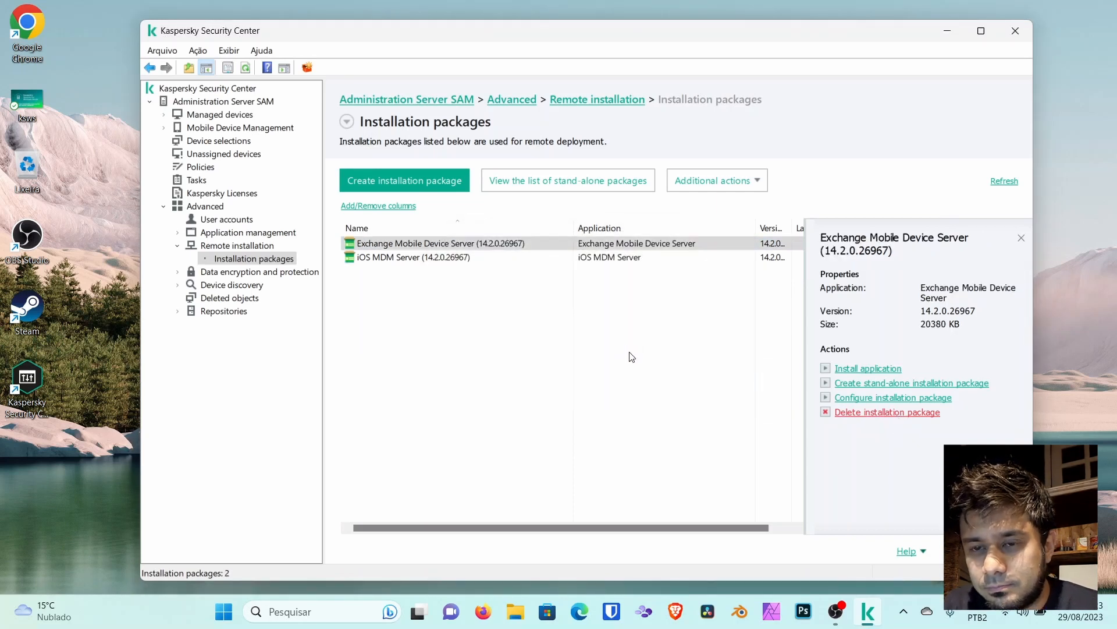
# Step: Review the beginning of the up-to-date Kaspersky application versions list from the Administration Server monitoring page, and close it
pyautogui.rightClick(632, 357)
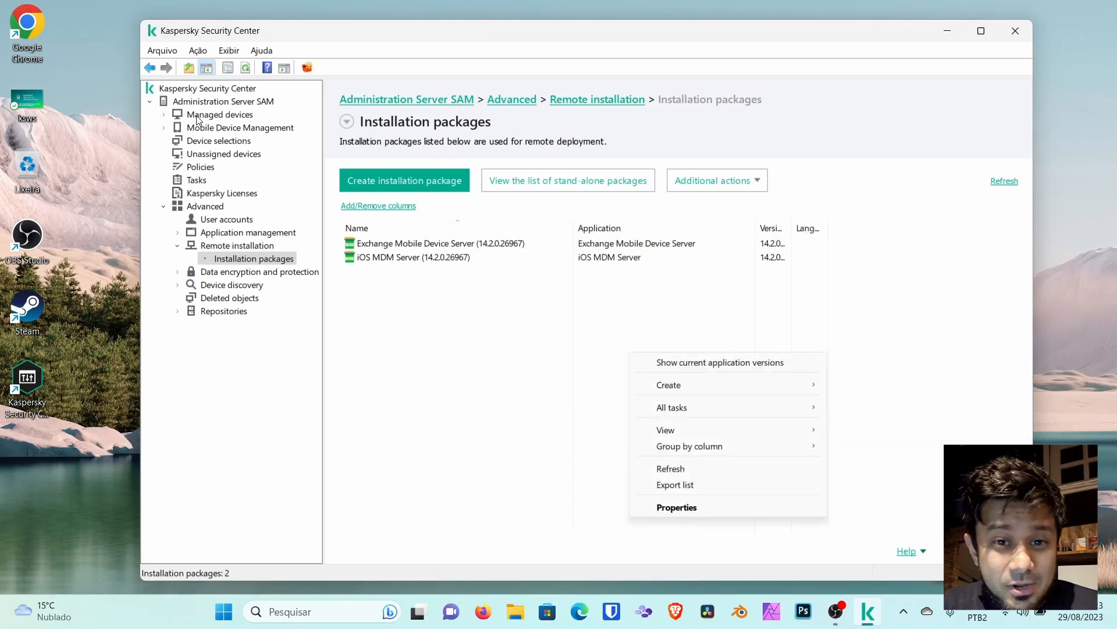
pyautogui.click(209, 103)
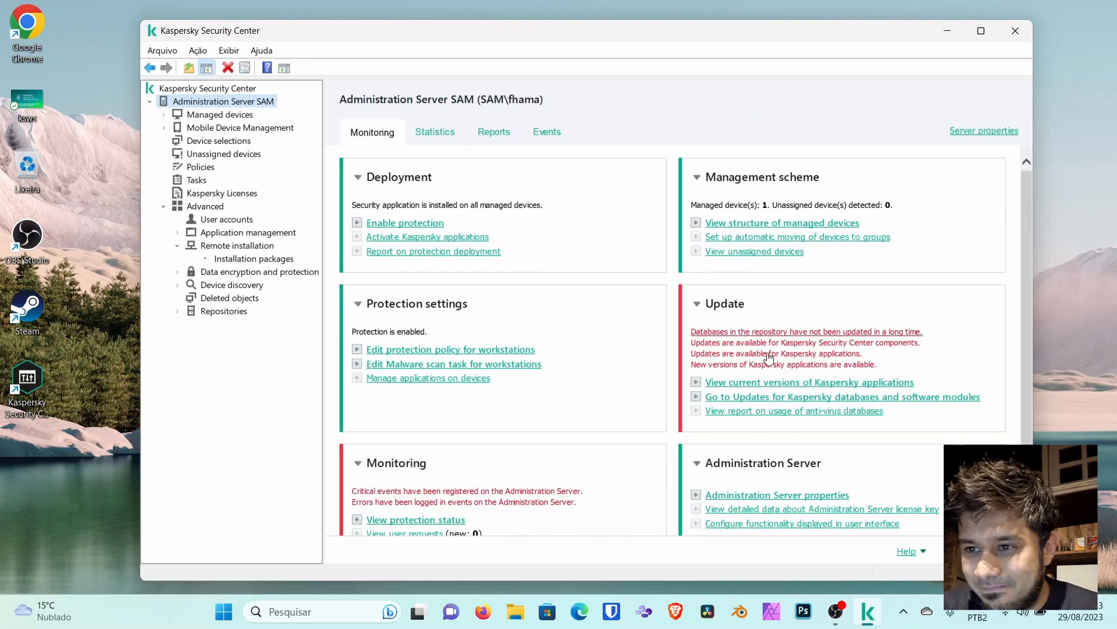
pyautogui.click(798, 382)
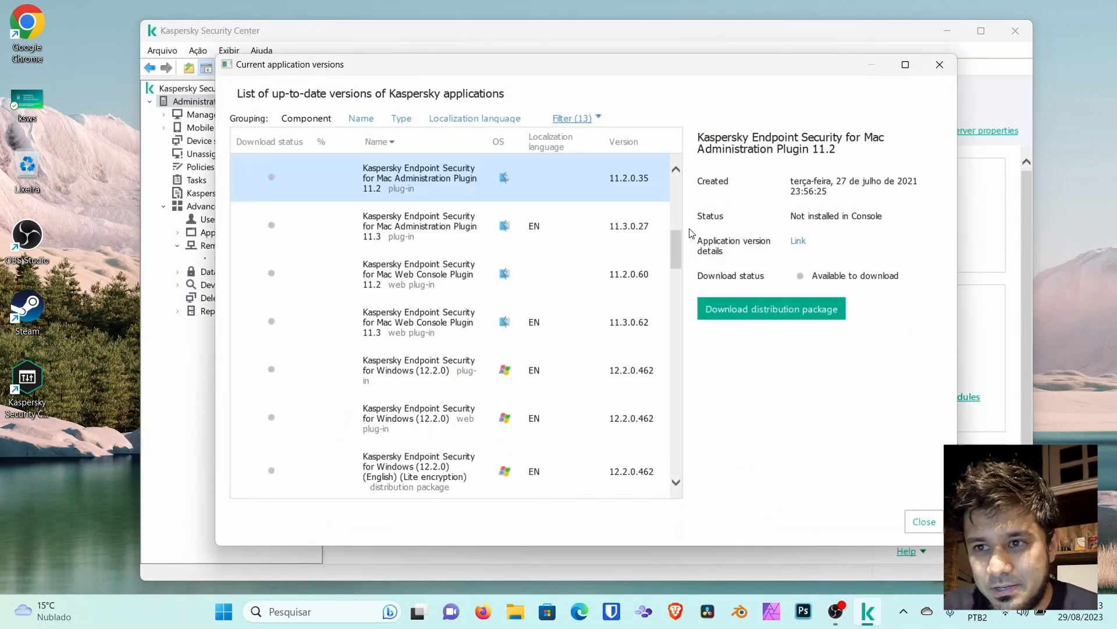
pyautogui.moveTo(674, 256); pyautogui.dragTo(662, 168)
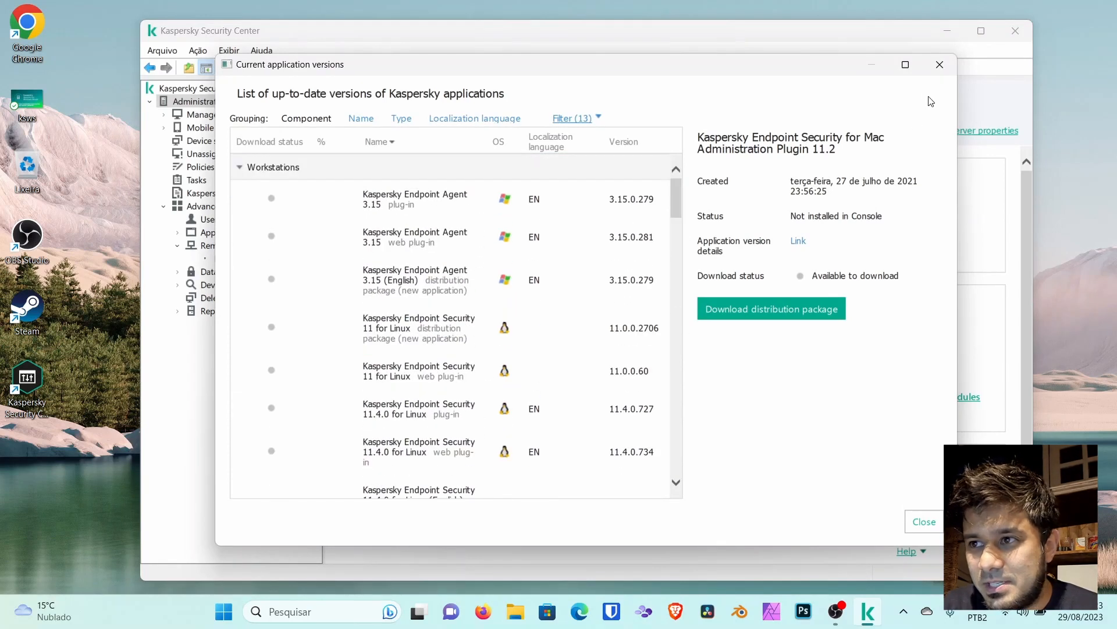
pyautogui.click(936, 68)
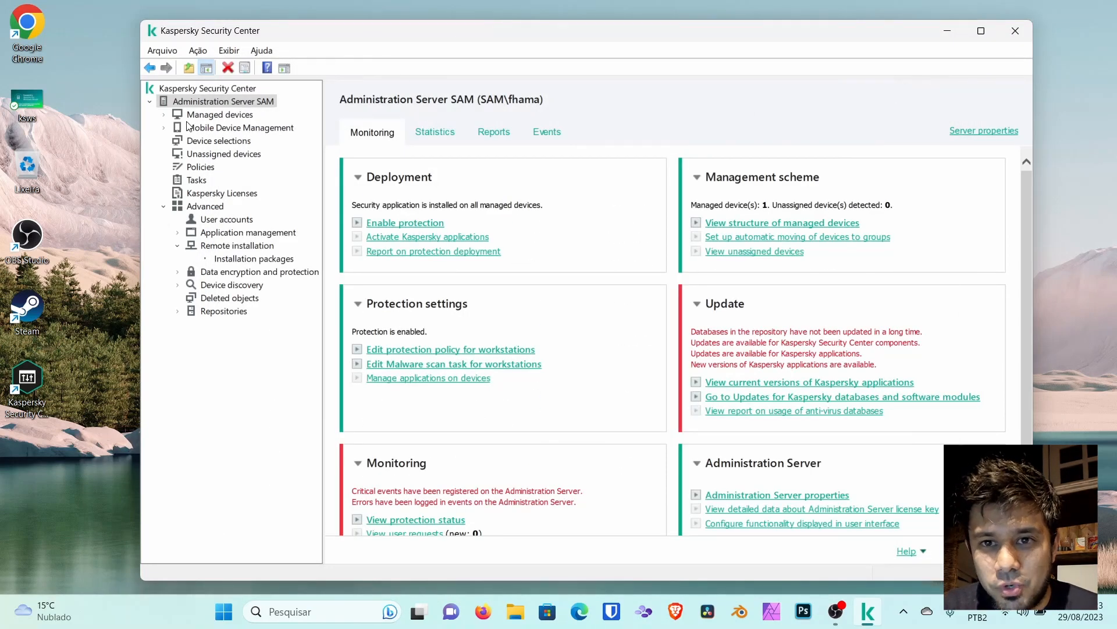
# Step: Open the Installation packages section, check the New package wizard's option for a Kaspersky application, and return to the package type choice
pyautogui.click(239, 259)
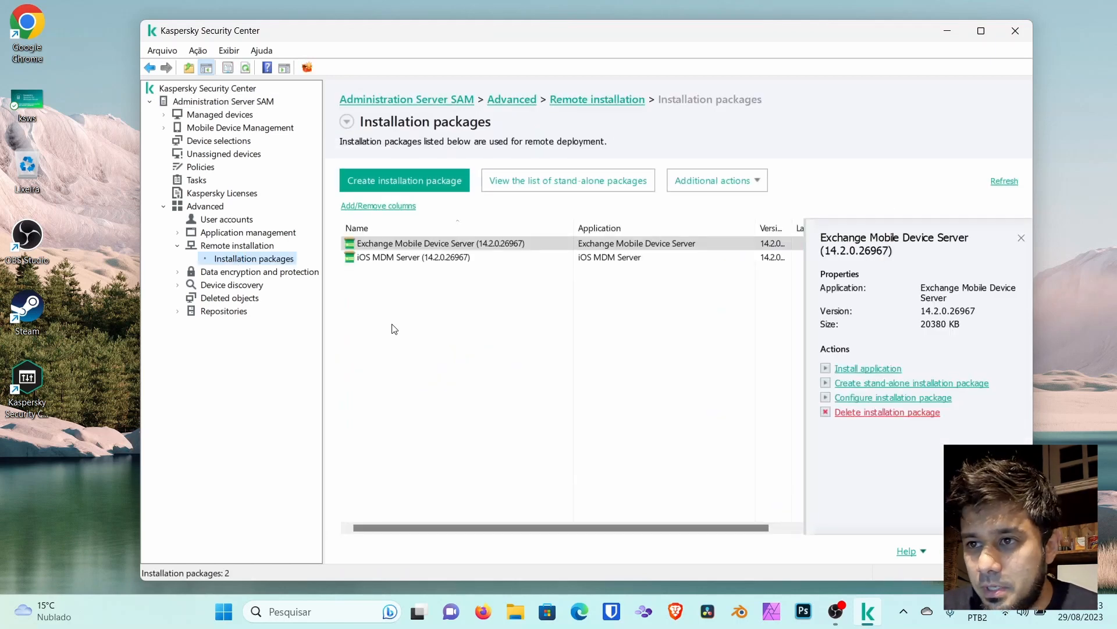
pyautogui.click(408, 190)
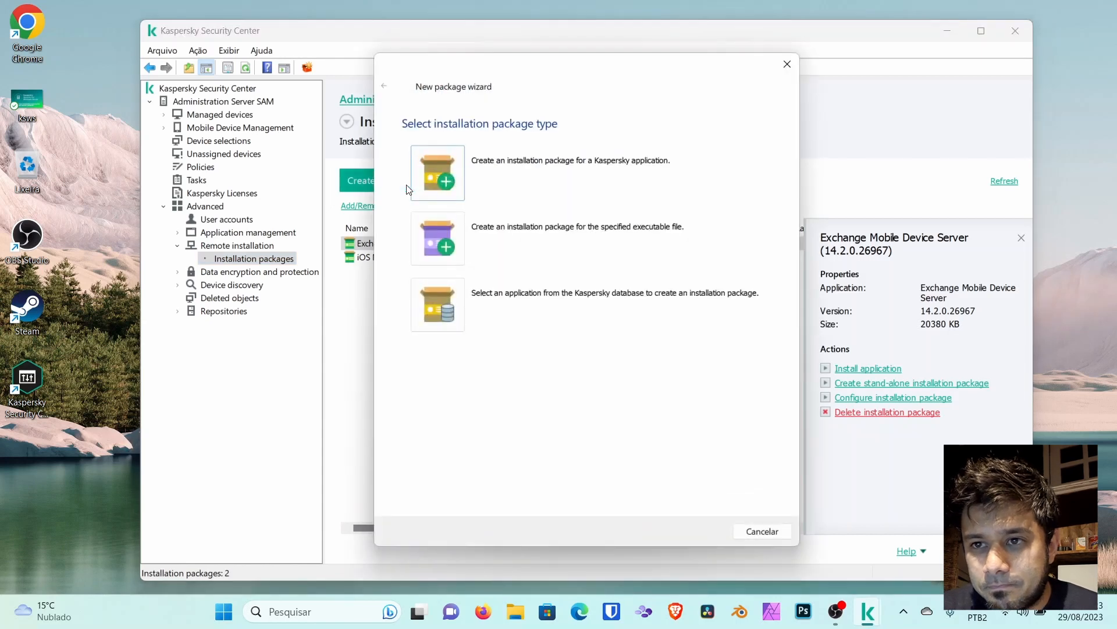
pyautogui.click(439, 181)
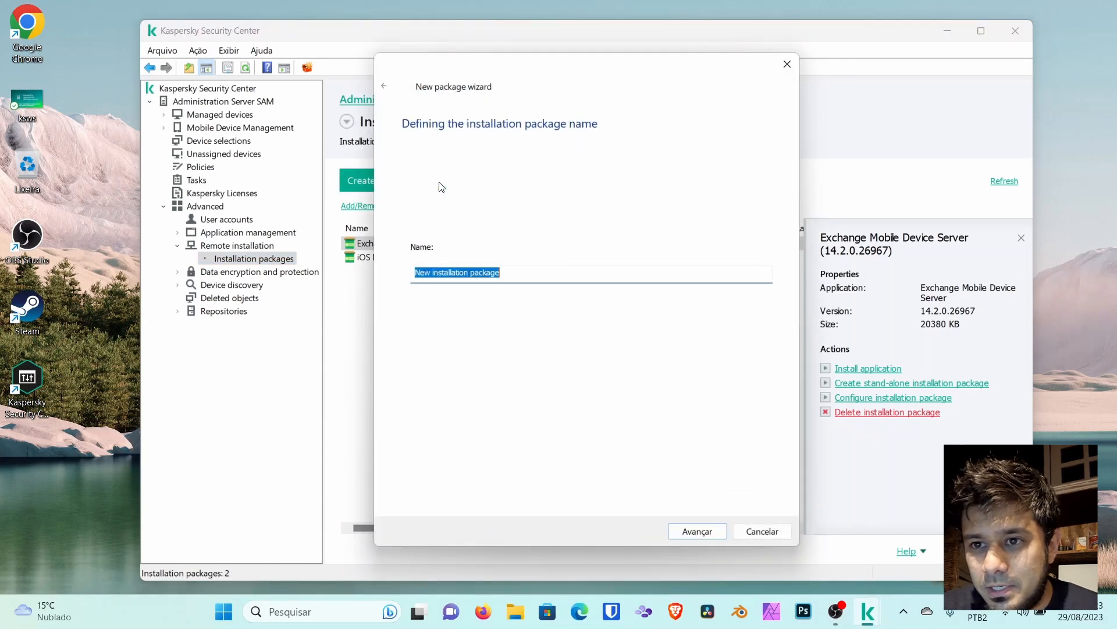
pyautogui.click(386, 89)
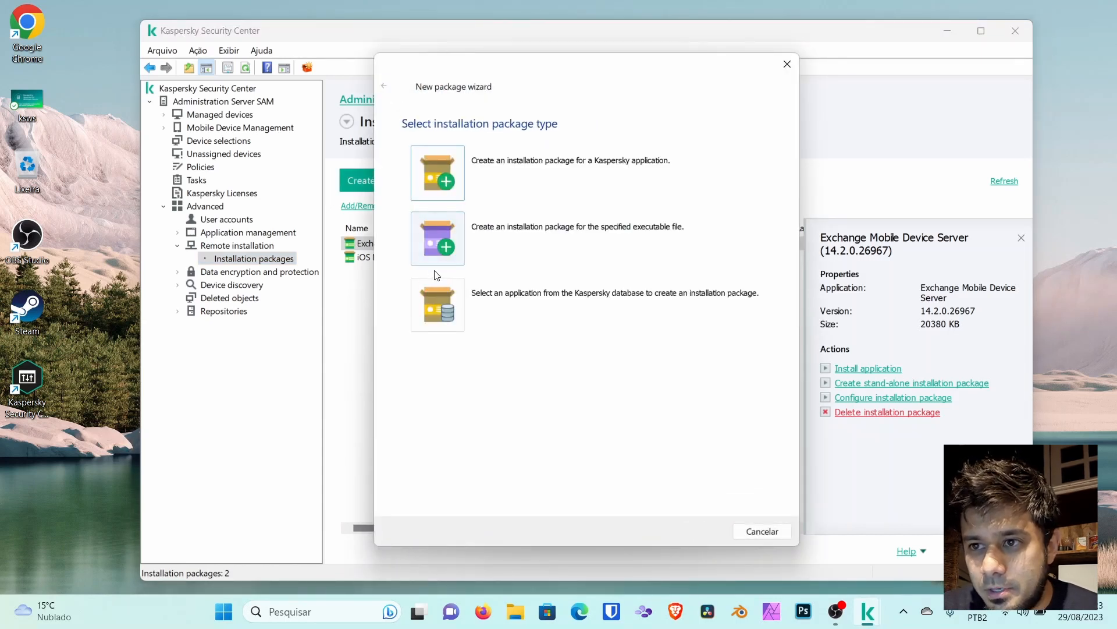
# Step: Try to select an application from the Kaspersky database for a new installation package, and return to the package type choice
pyautogui.click(442, 248)
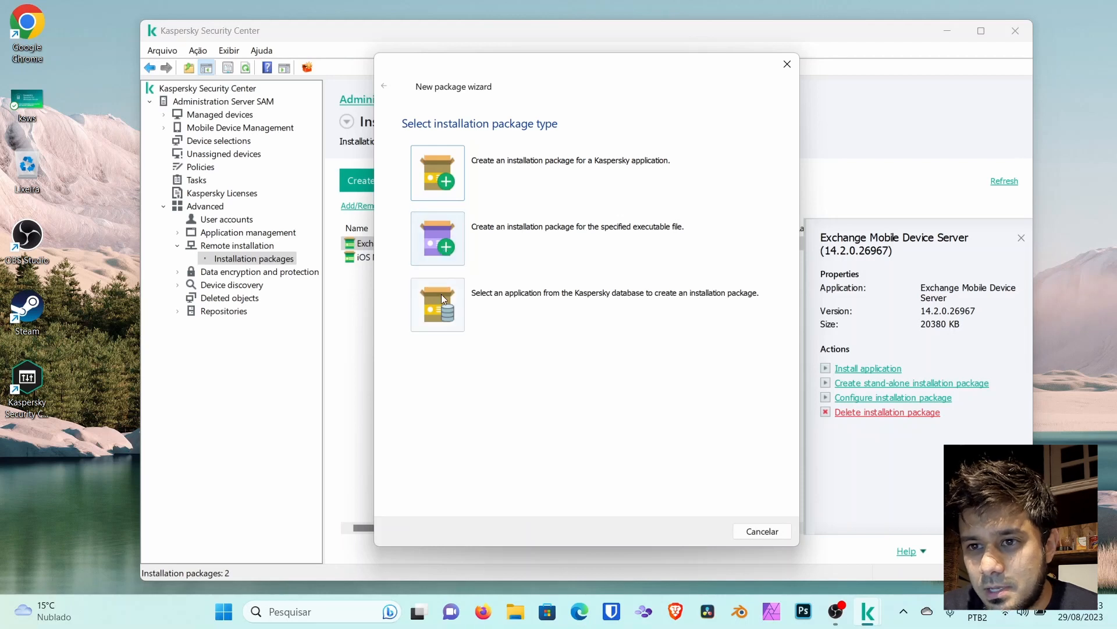
pyautogui.click(699, 530)
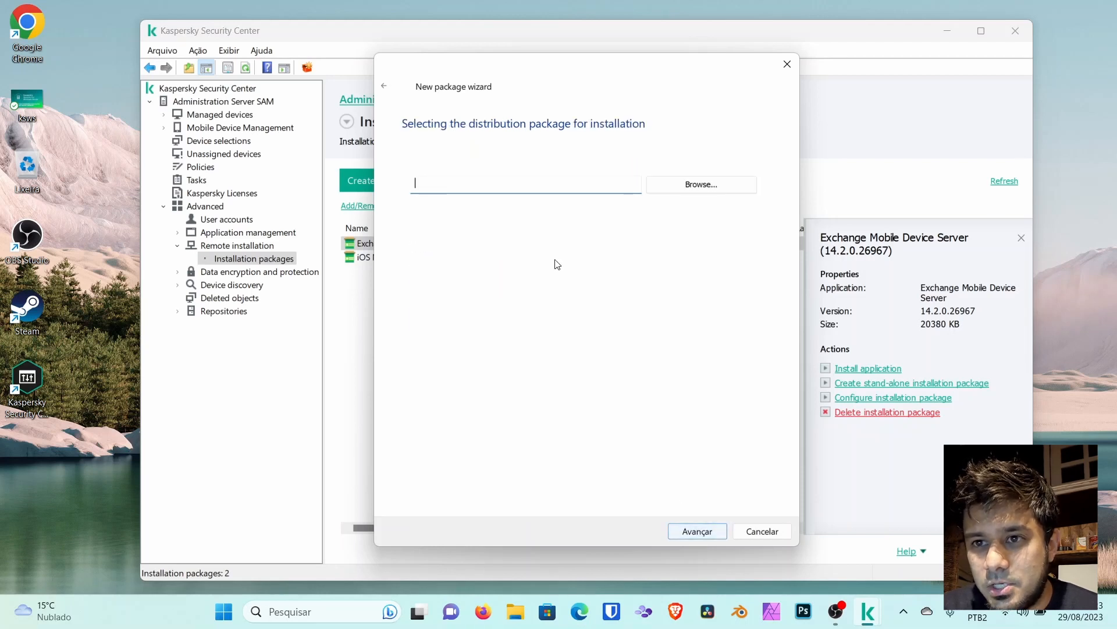
pyautogui.click(687, 185)
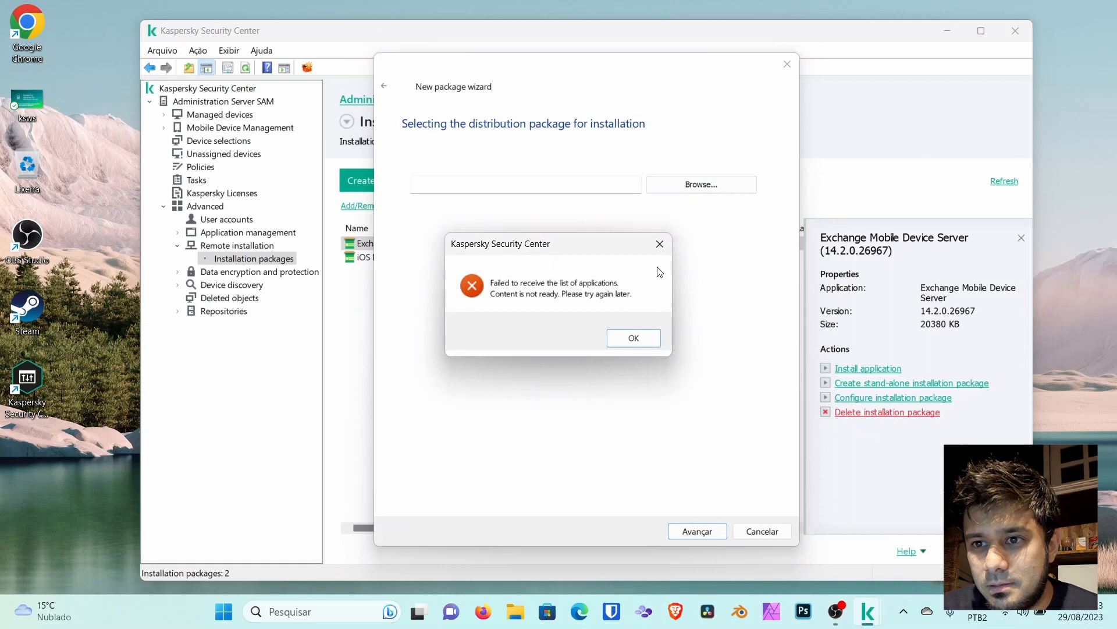
pyautogui.click(633, 337)
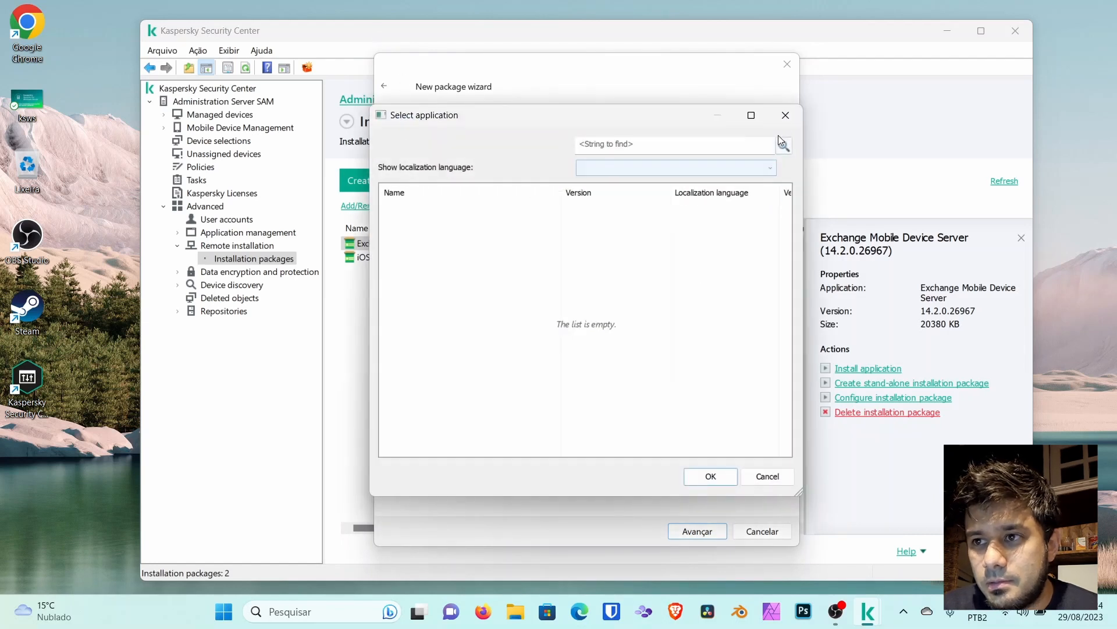
pyautogui.click(786, 115)
pyautogui.click(385, 88)
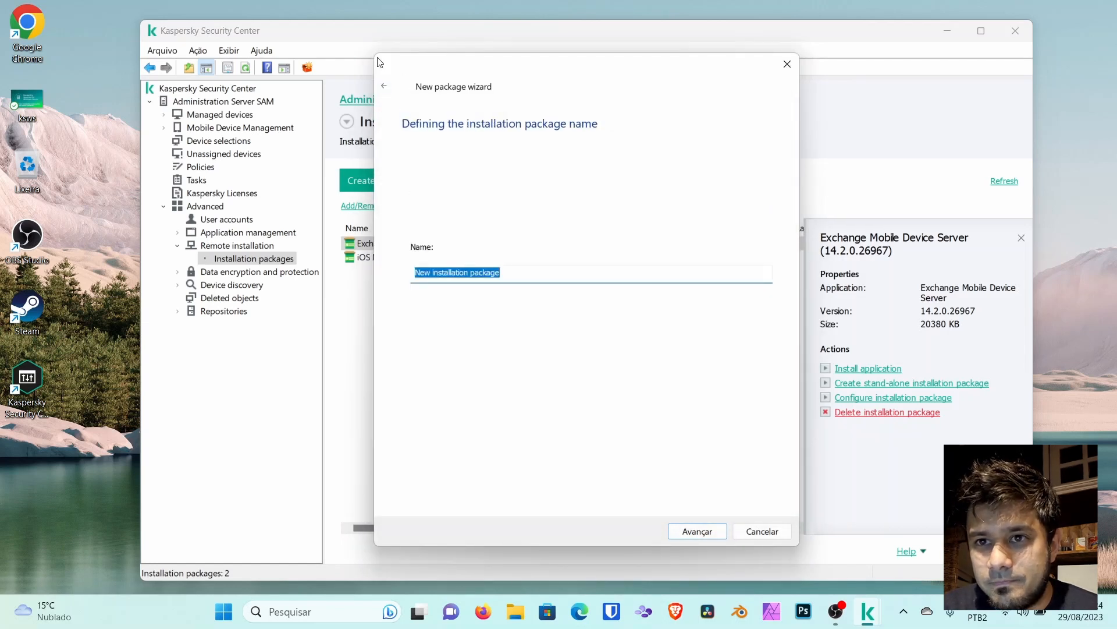
pyautogui.click(385, 87)
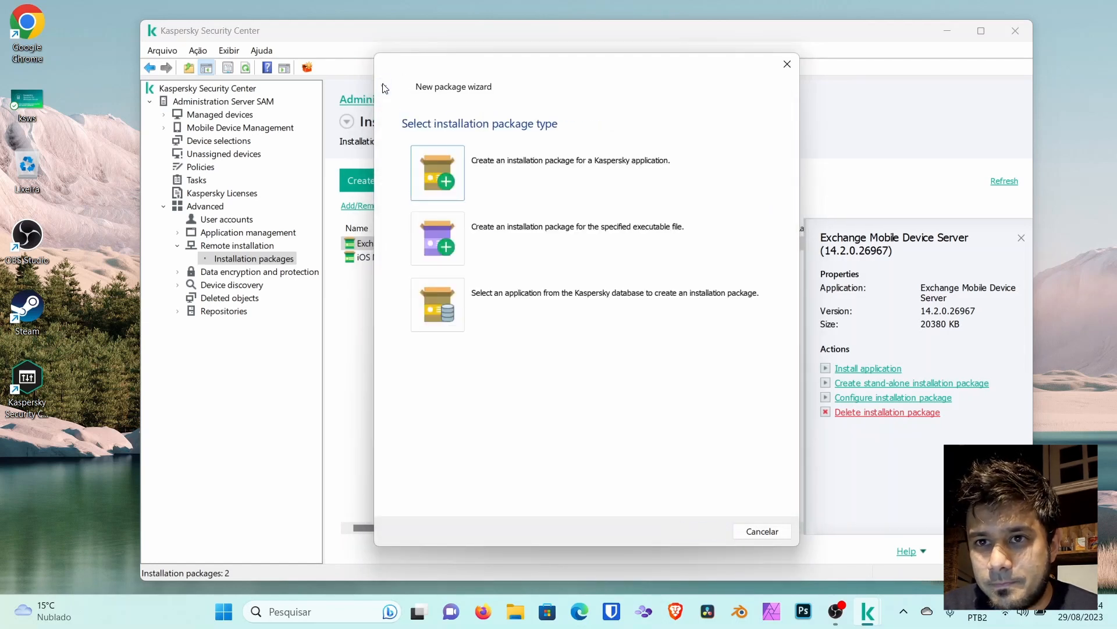
# Step: Check the file selection for a package based on a specified executable file, and cancel the New package wizard
pyautogui.click(449, 246)
pyautogui.click(693, 531)
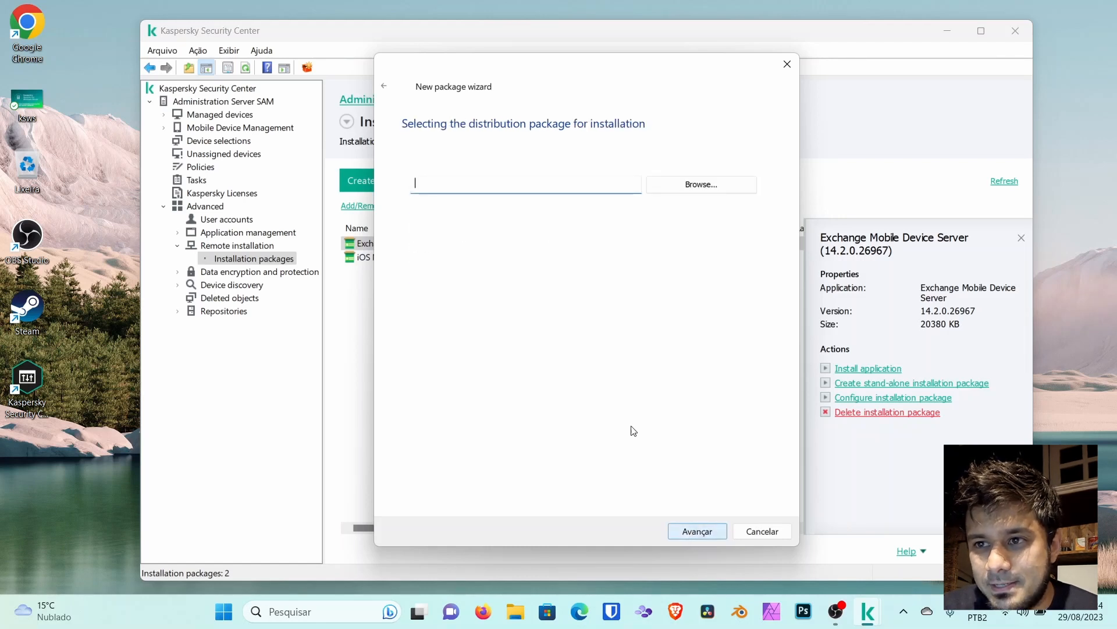
pyautogui.click(686, 196)
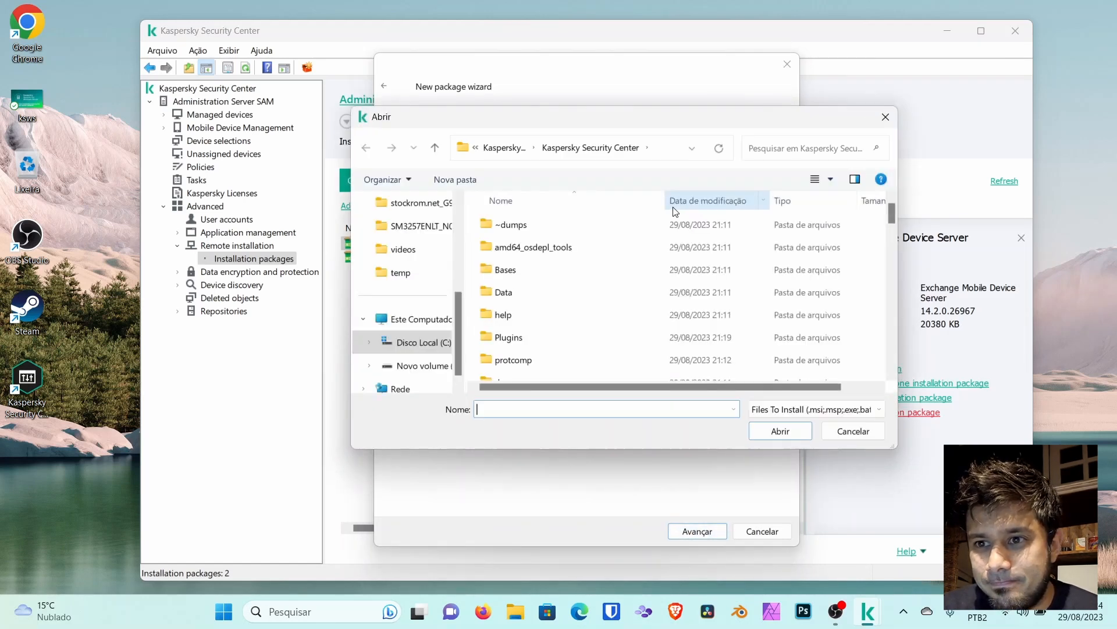
pyautogui.click(845, 432)
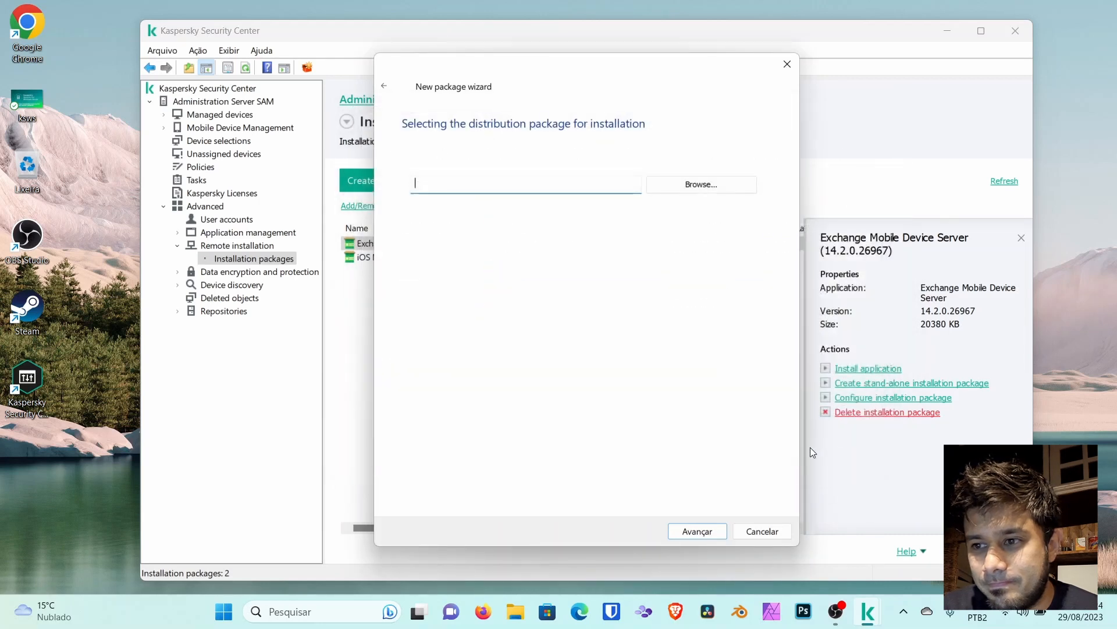
pyautogui.click(742, 532)
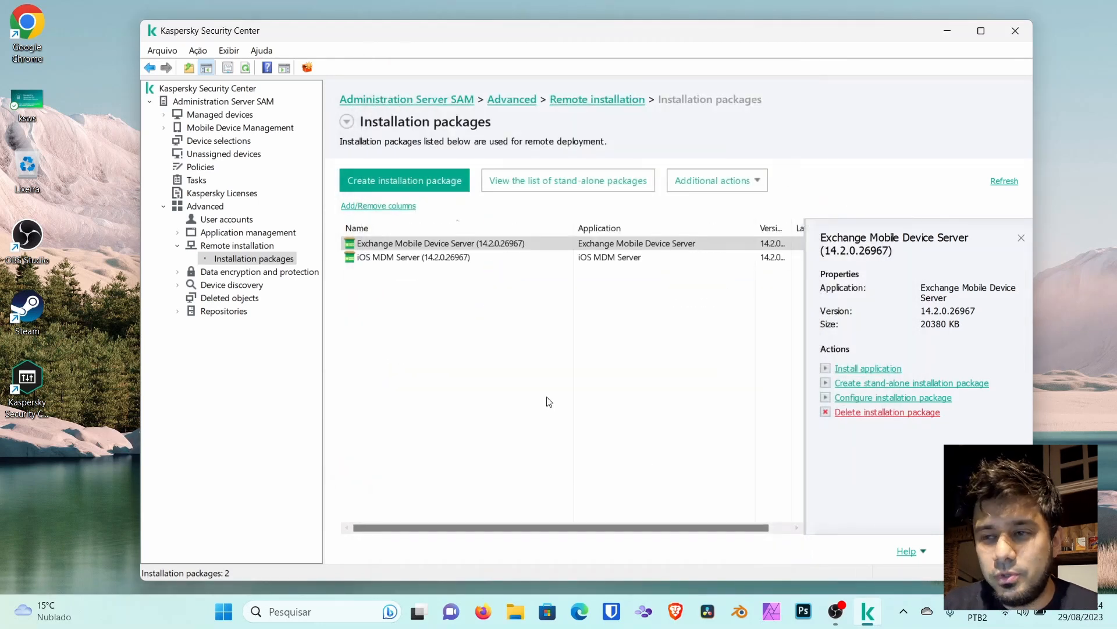
# Step: Run the ksc_14_14.2.0.26967_full_en installer from the Downloads folder in File Explorer, and close the folder window
pyautogui.click(948, 32)
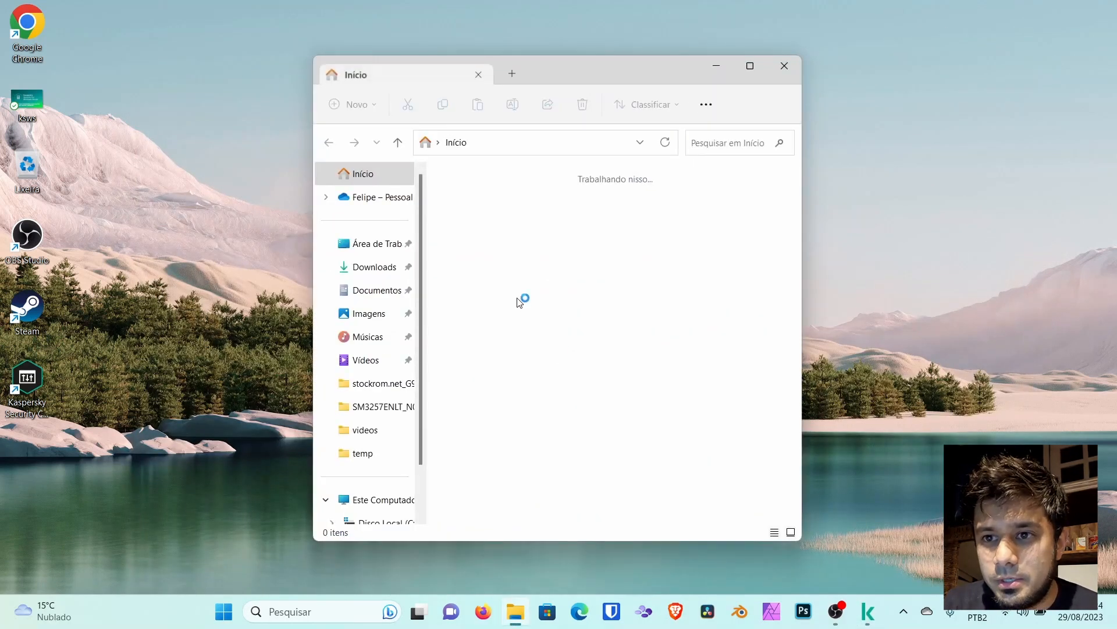
pyautogui.scroll(-4, 522, 330)
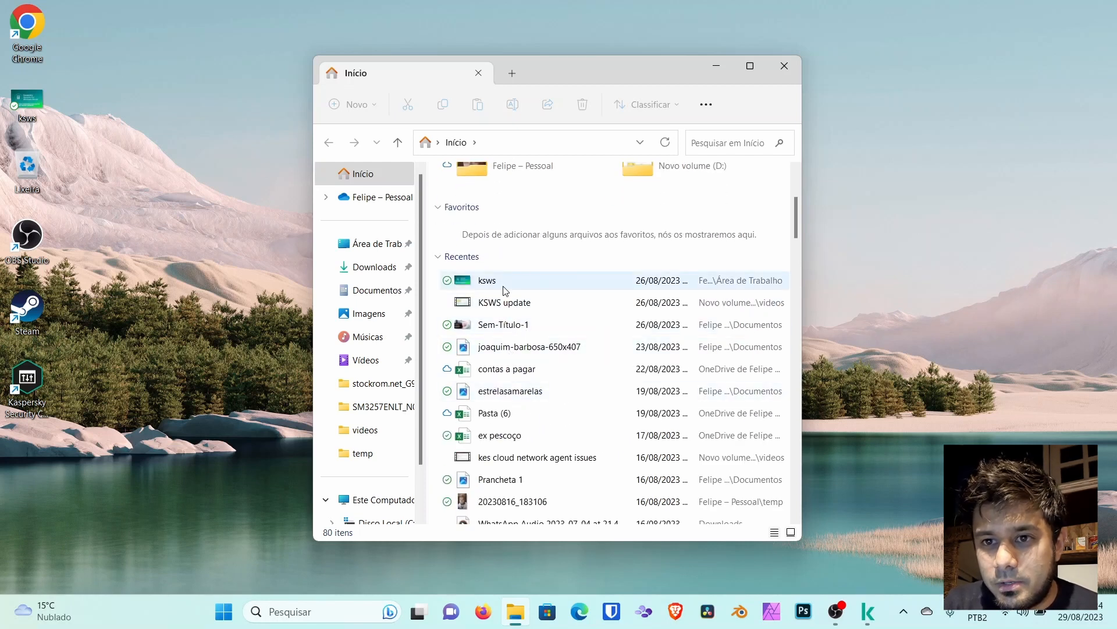
pyautogui.click(384, 267)
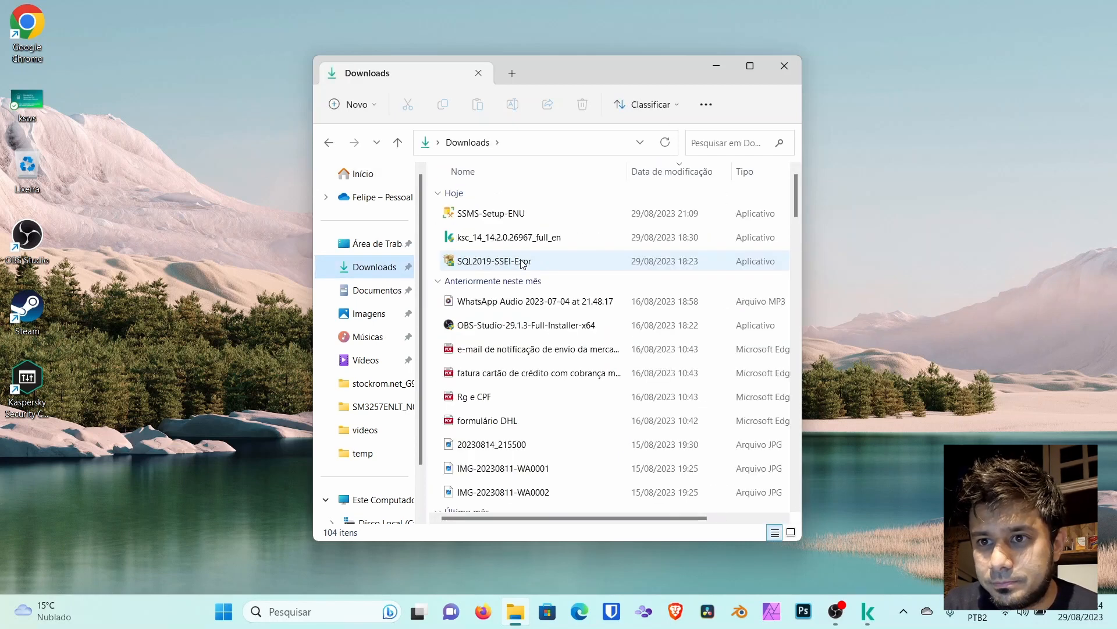
pyautogui.click(502, 245)
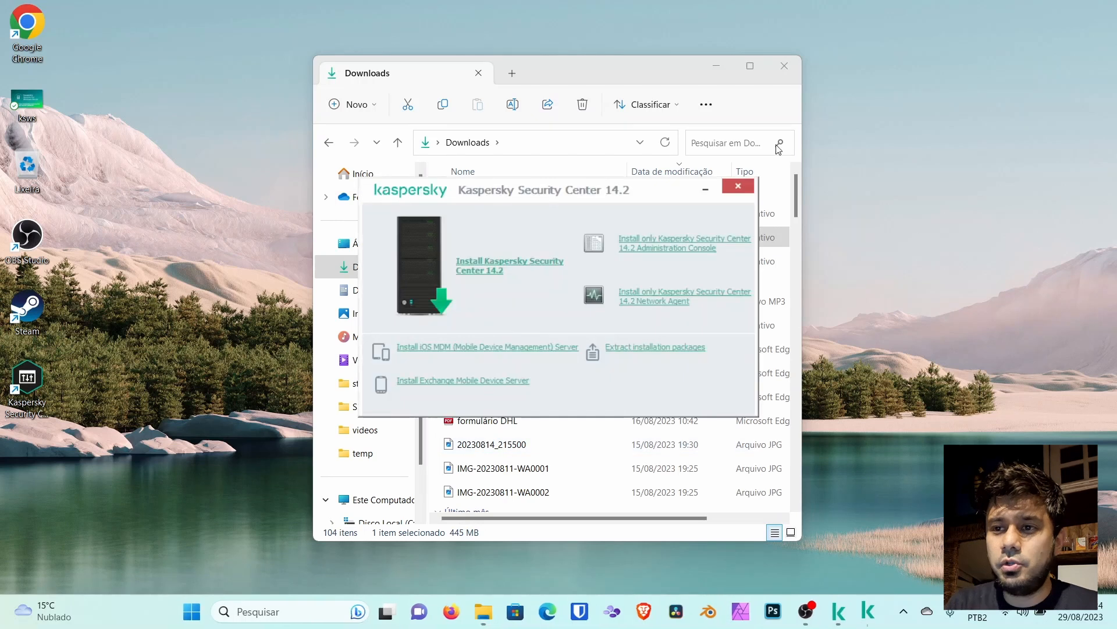
pyautogui.click(787, 67)
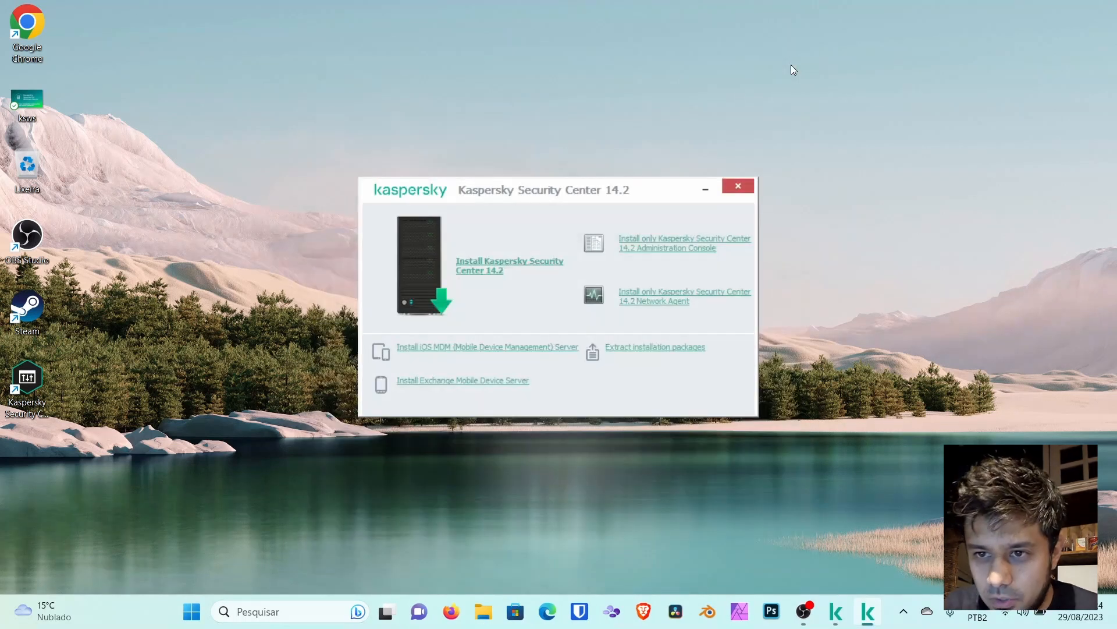
# Step: Extract only the Kaspersky Security Center Network Agent installation package to the Desktop folder, and close the installer
pyautogui.click(632, 348)
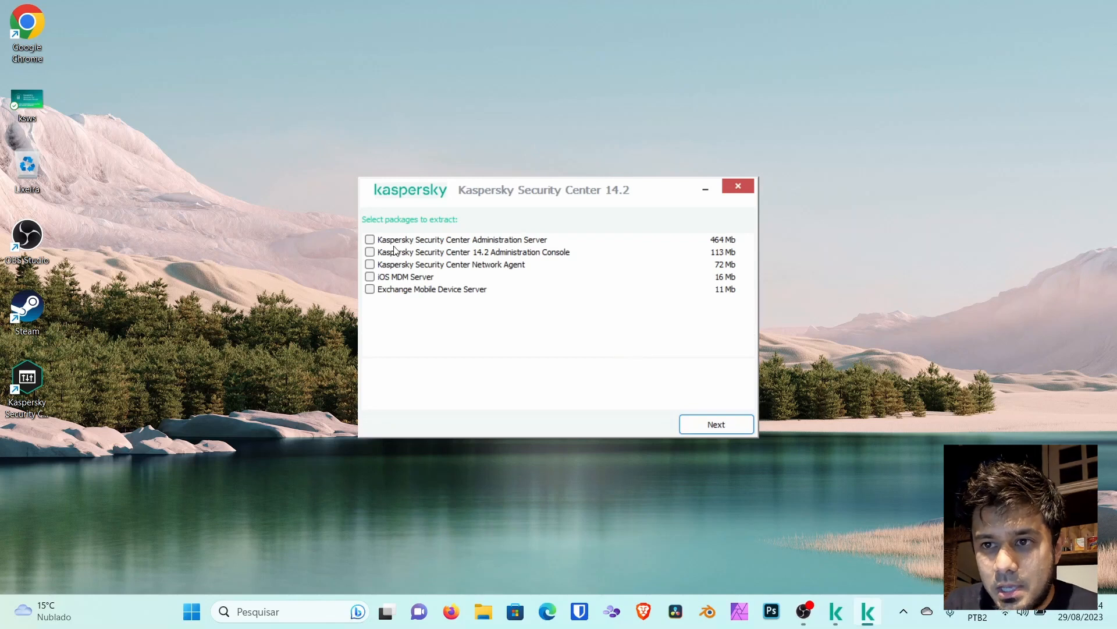
pyautogui.click(370, 264)
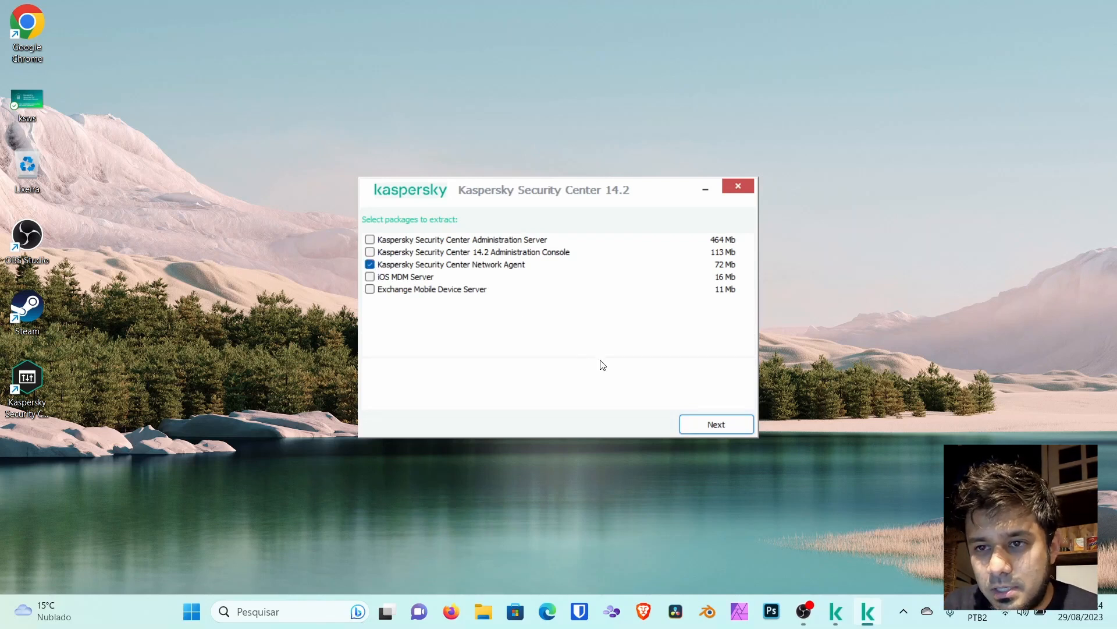
pyautogui.click(723, 423)
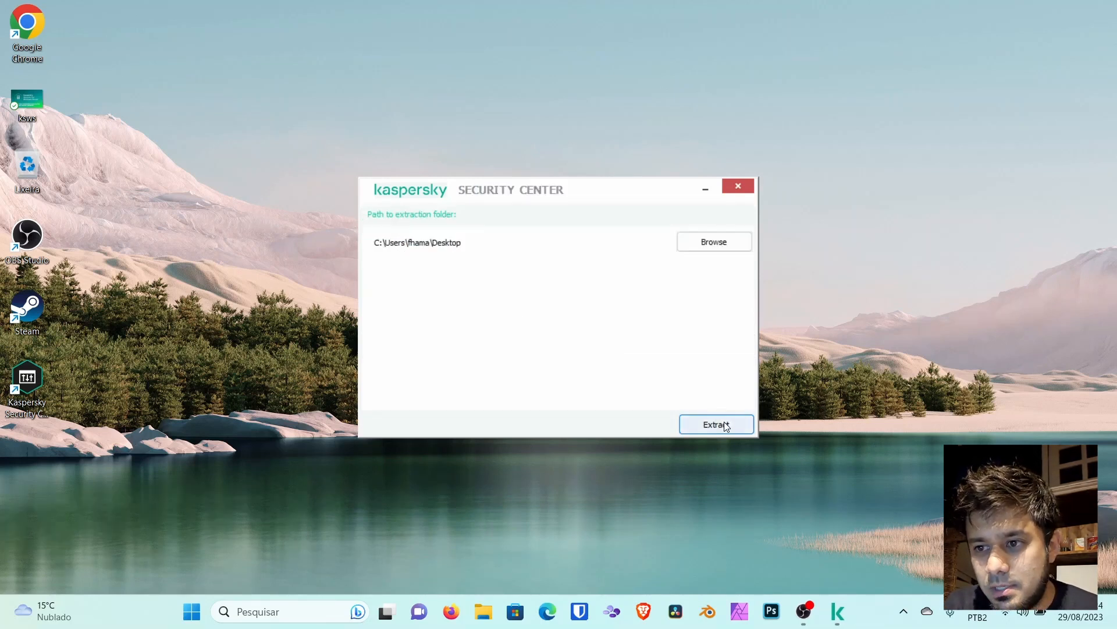
pyautogui.click(704, 427)
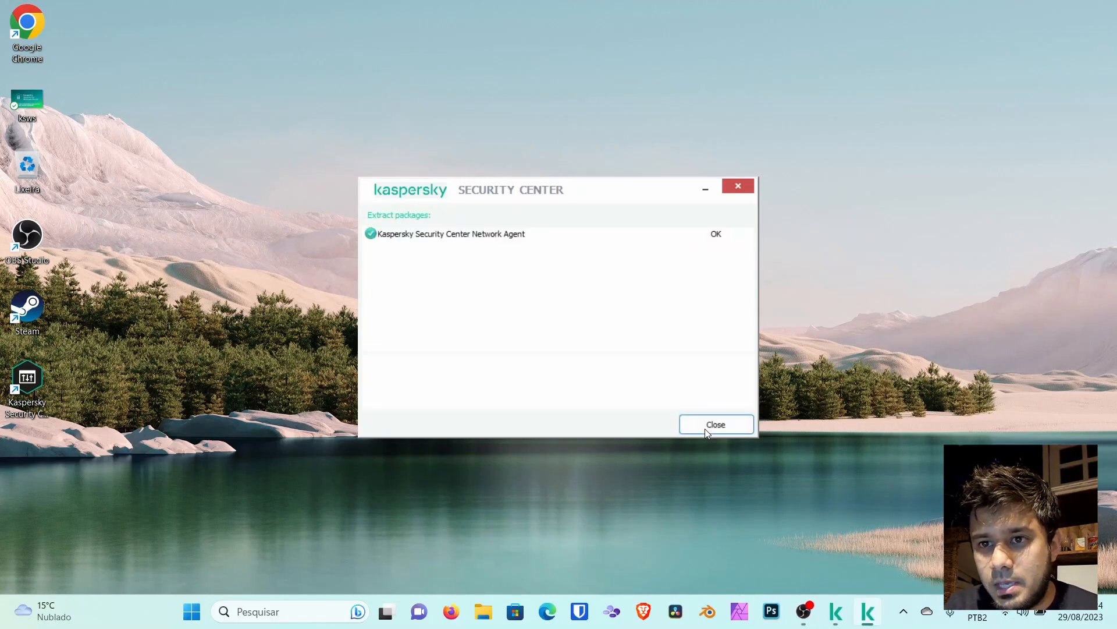
pyautogui.click(705, 430)
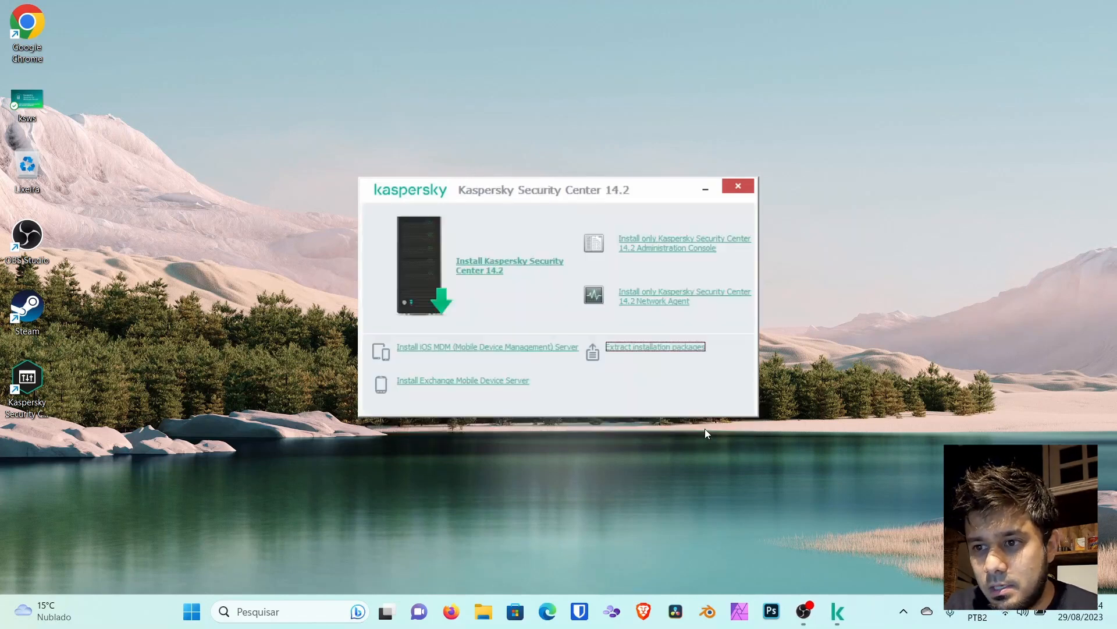
pyautogui.click(748, 187)
# Step: Try to create a Kaspersky application package in the console by browsing the Desktop for its description file, and cancel the wizard
pyautogui.click(867, 610)
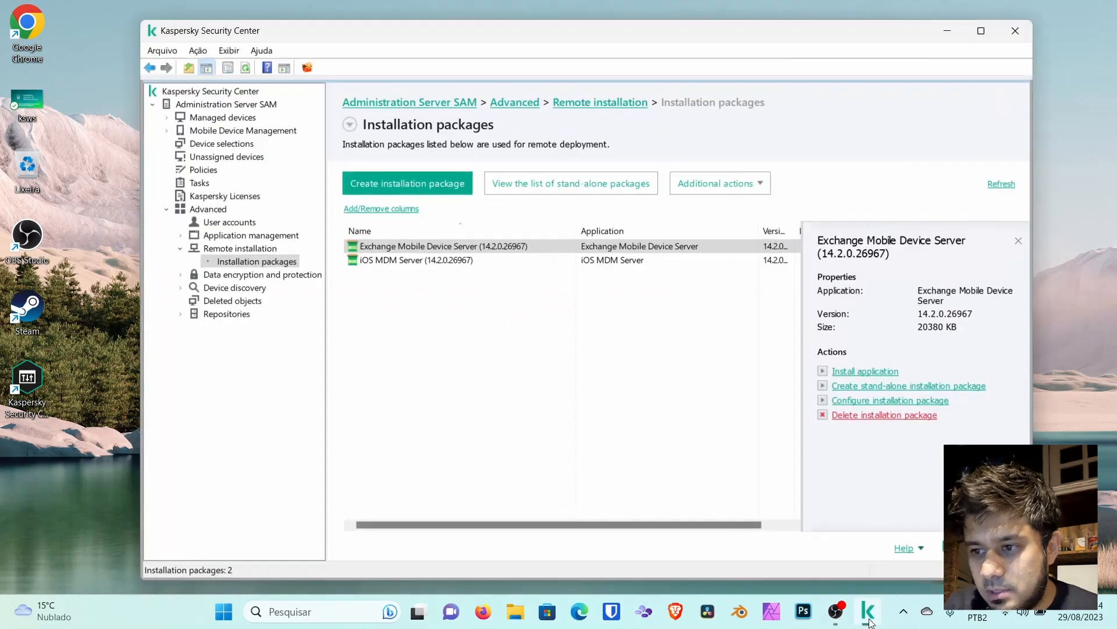
pyautogui.click(404, 182)
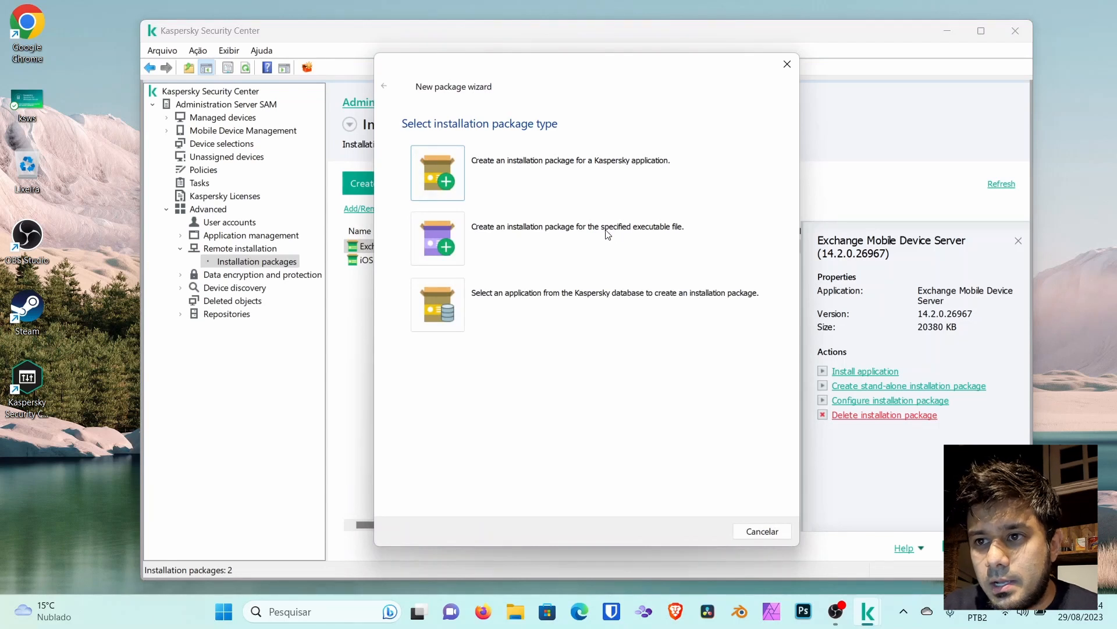
pyautogui.click(435, 183)
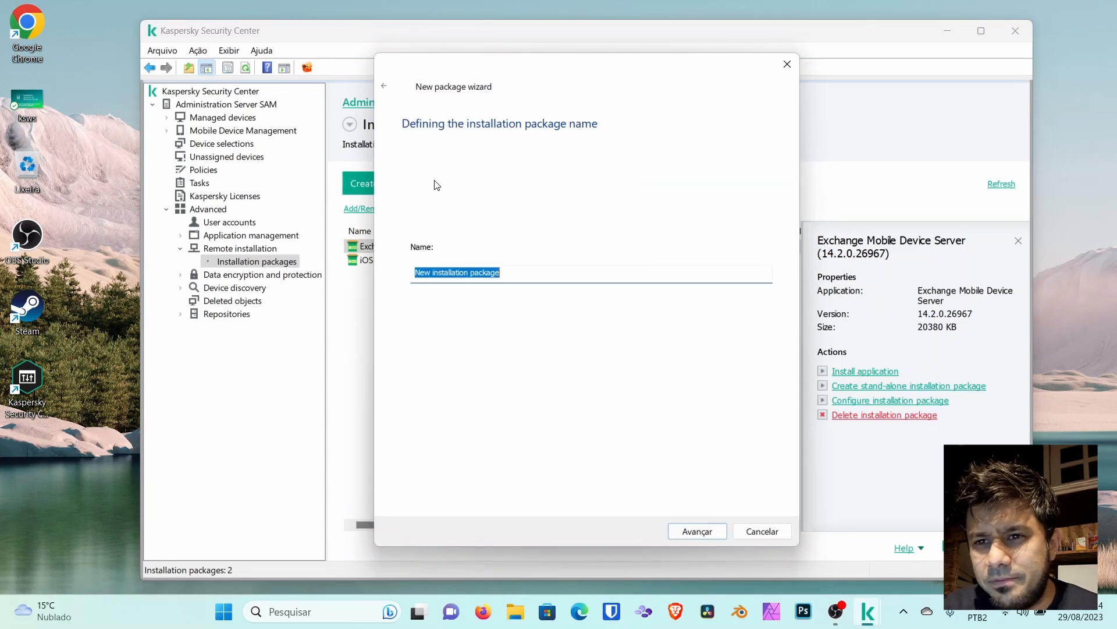
pyautogui.click(687, 538)
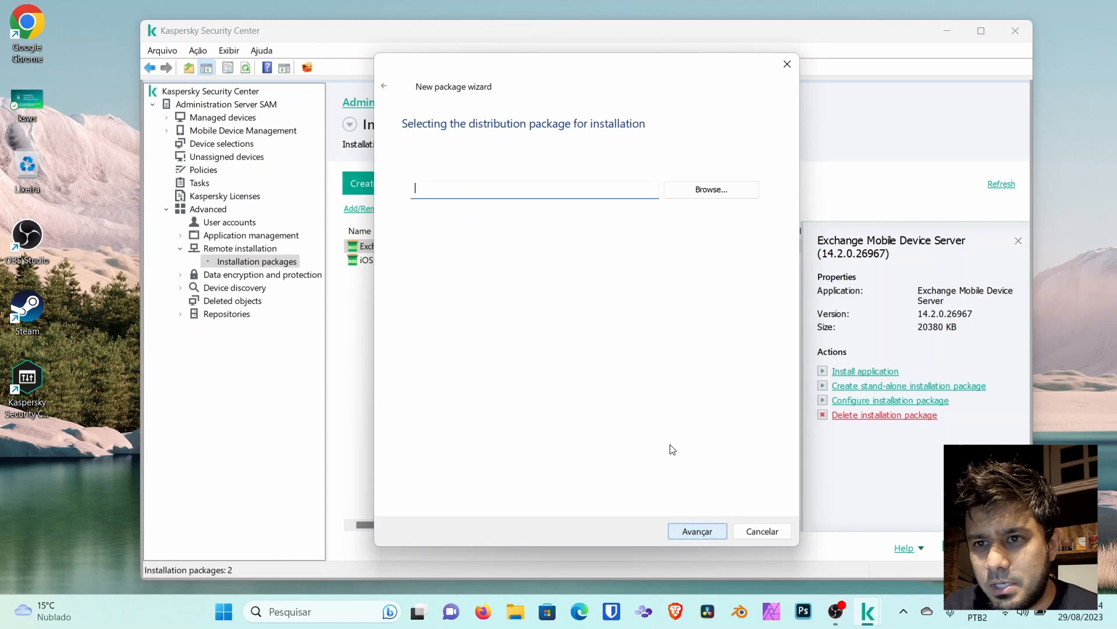
pyautogui.click(675, 189)
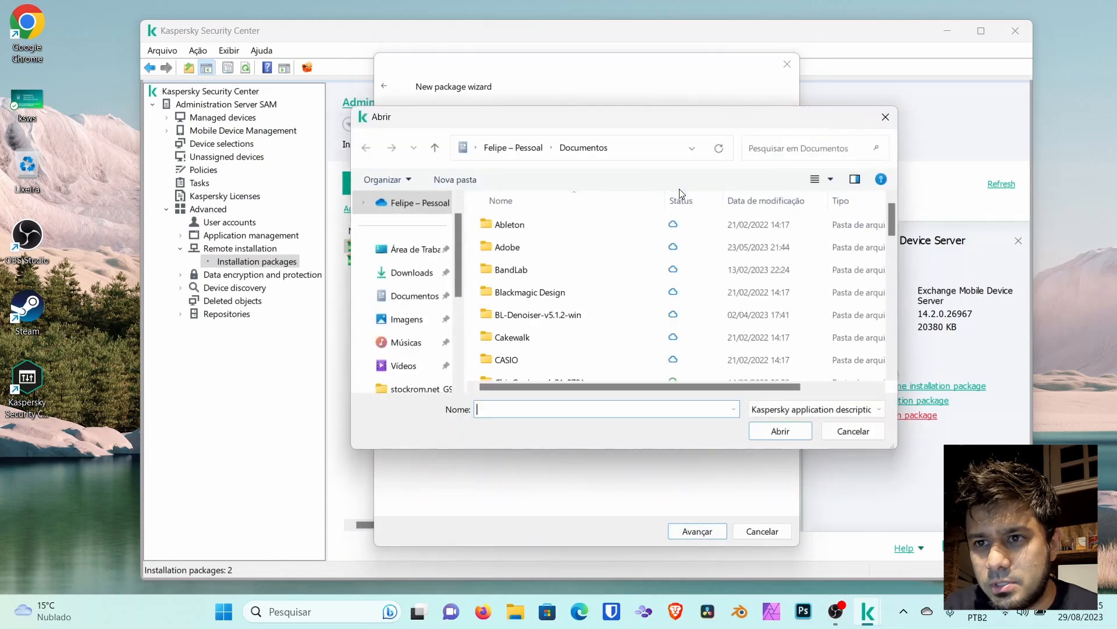
pyautogui.click(407, 250)
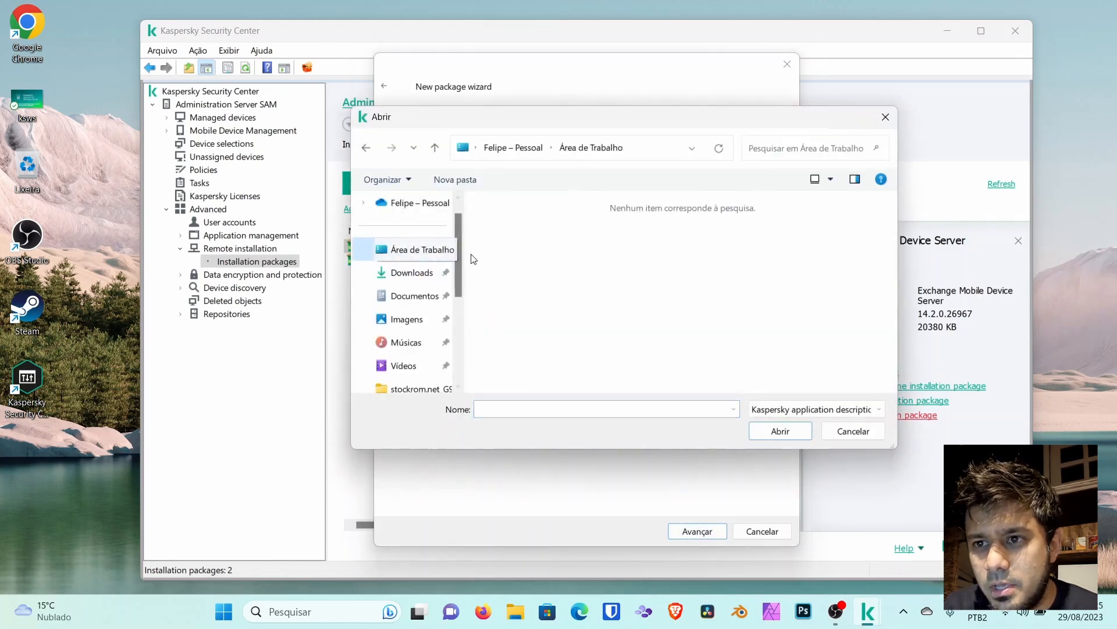
pyautogui.click(824, 410)
pyautogui.click(796, 378)
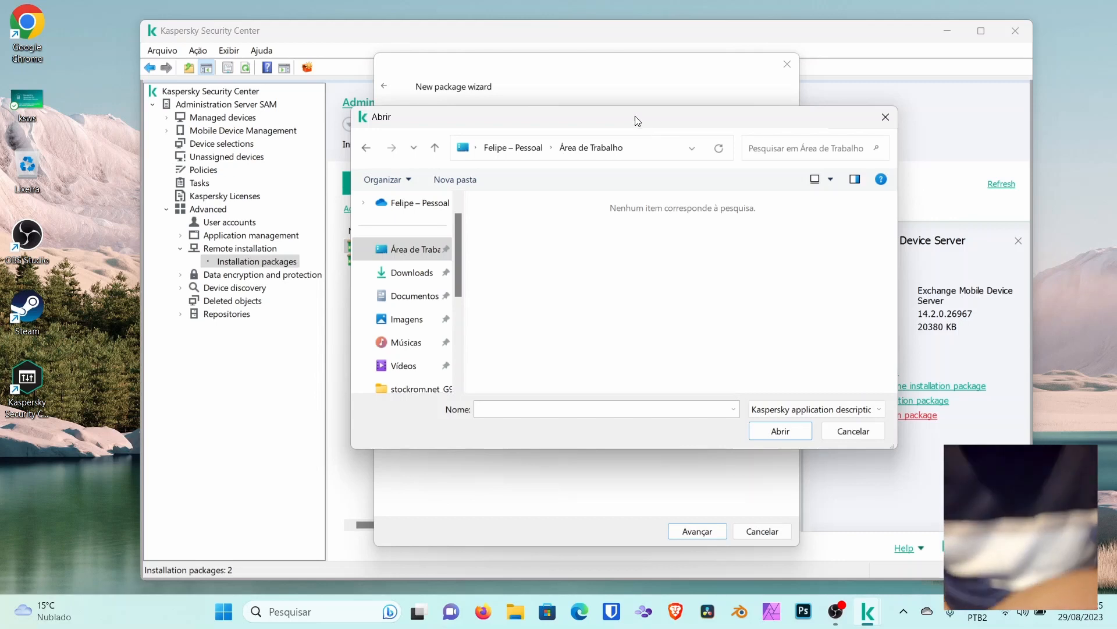
pyautogui.click(853, 431)
pyautogui.click(762, 530)
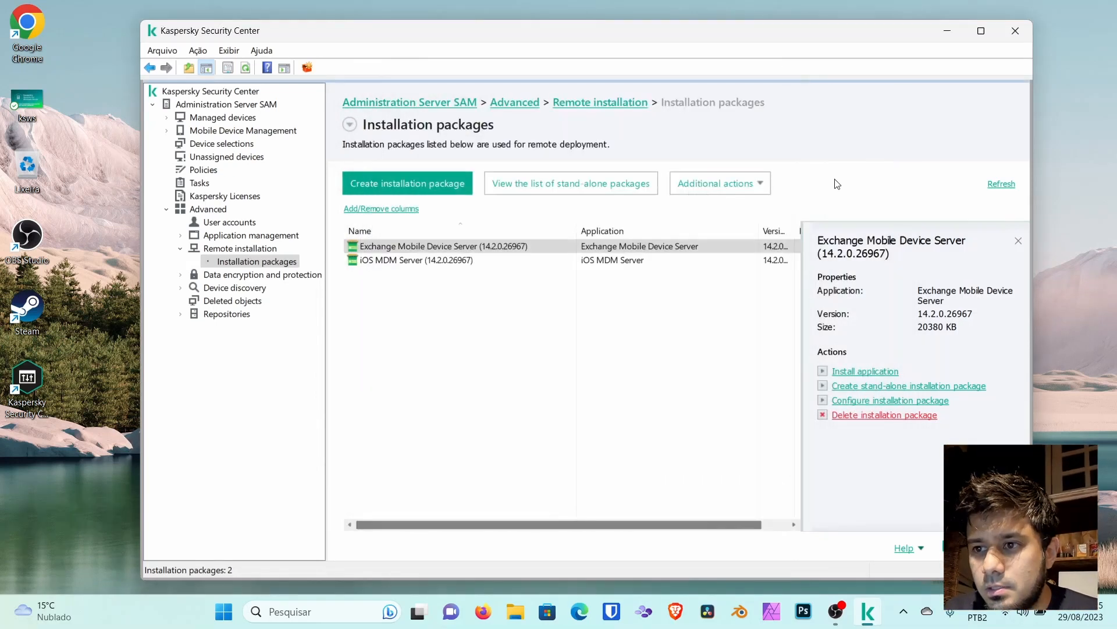
# Step: Minimize the Kaspersky Security Center console to show the desktop
pyautogui.click(947, 30)
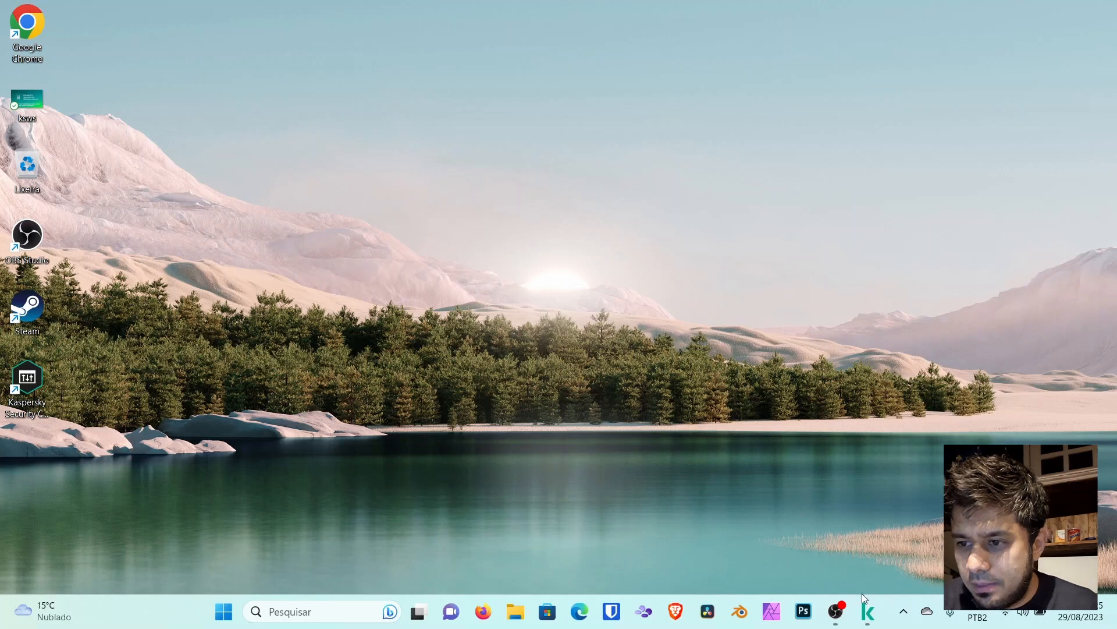
pyautogui.click(866, 608)
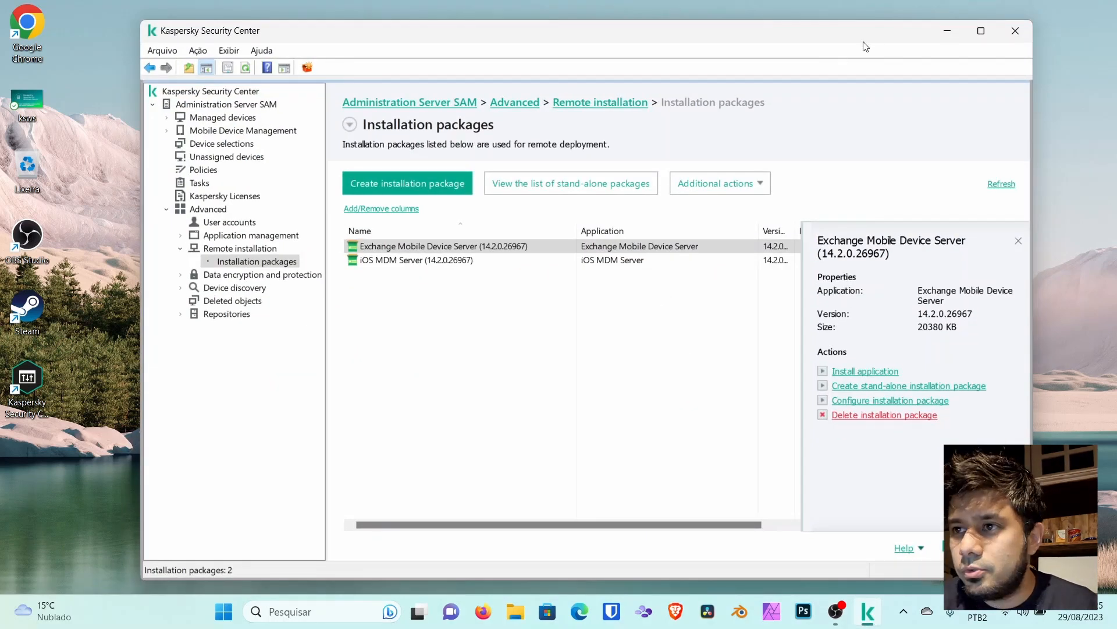
pyautogui.click(948, 30)
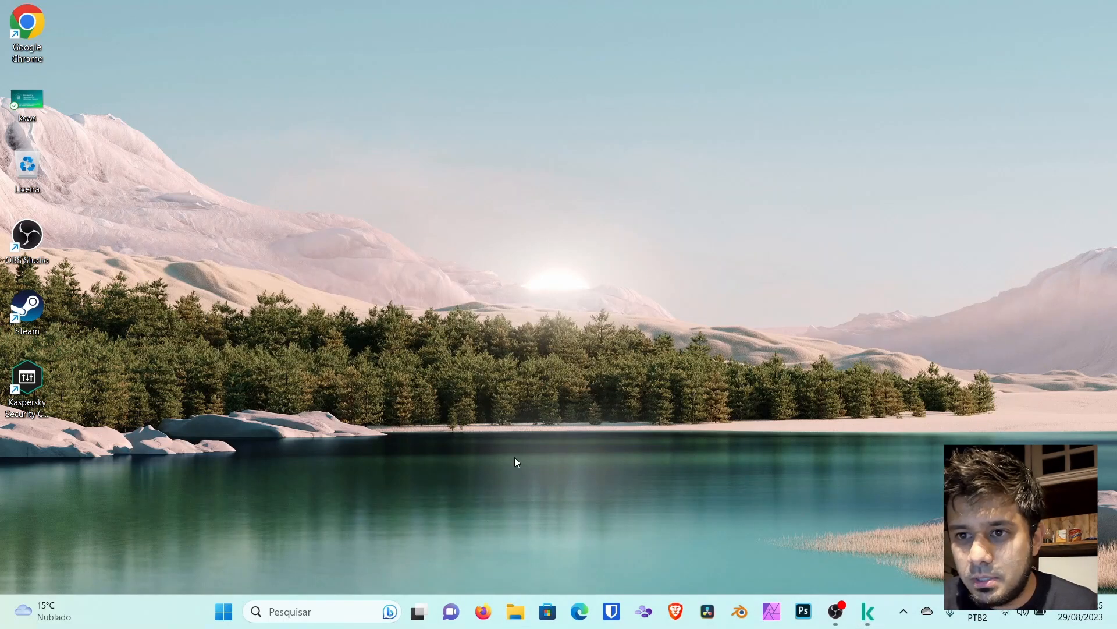
# Step: Run the ksc_14_14.2.0.26967_full_en installer again from the Downloads folder, and clear the folder window from the desktop
pyautogui.press('super+e')
pyautogui.click(387, 272)
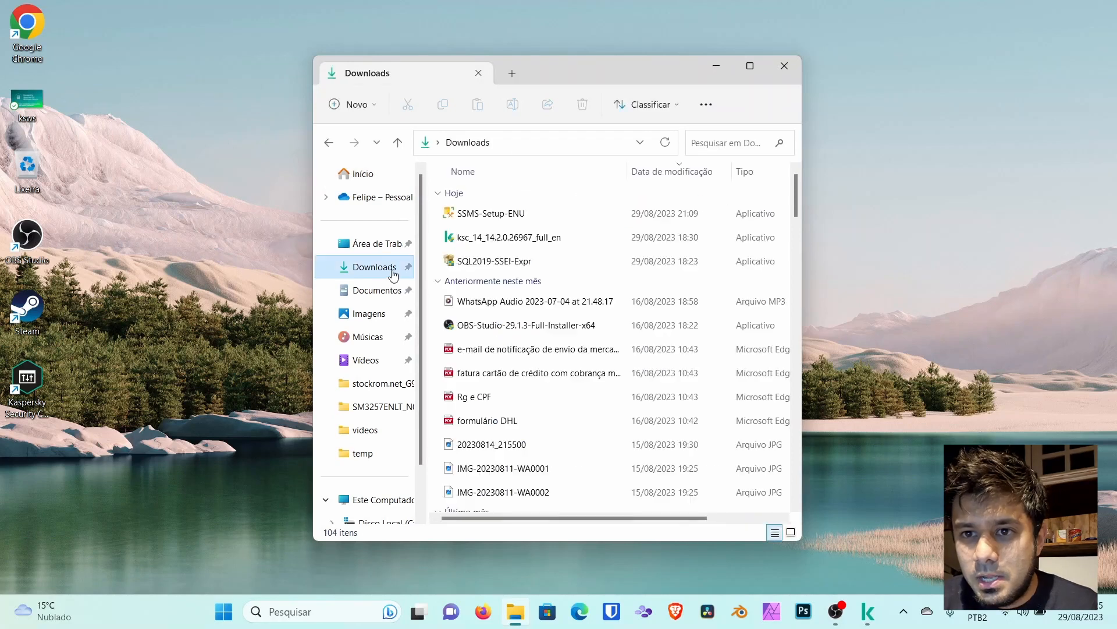
pyautogui.doubleClick(495, 238)
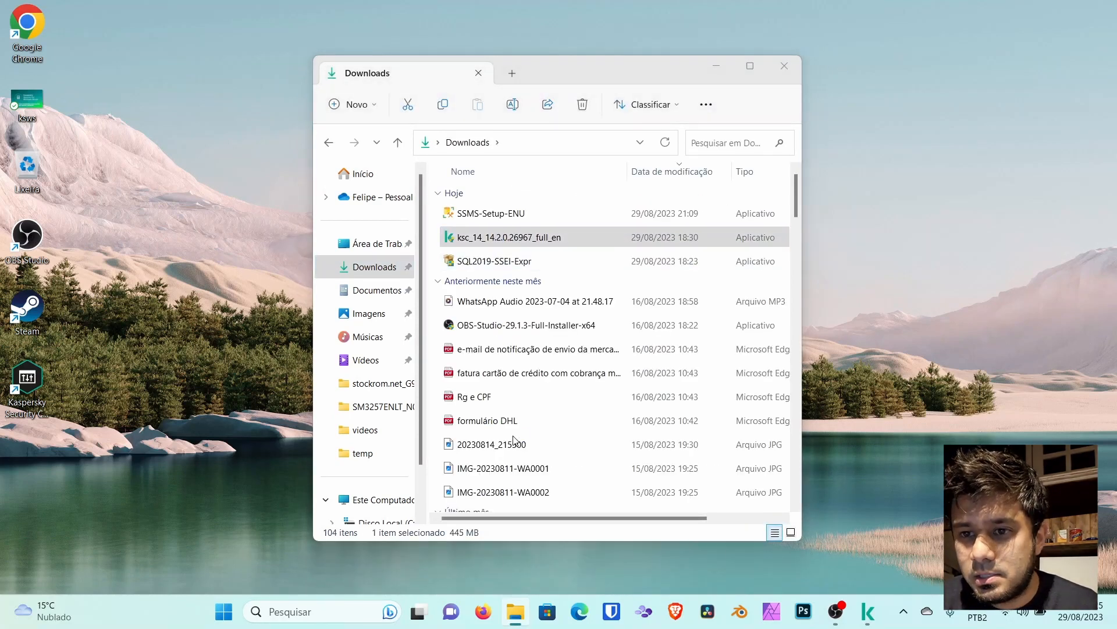
pyautogui.click(716, 65)
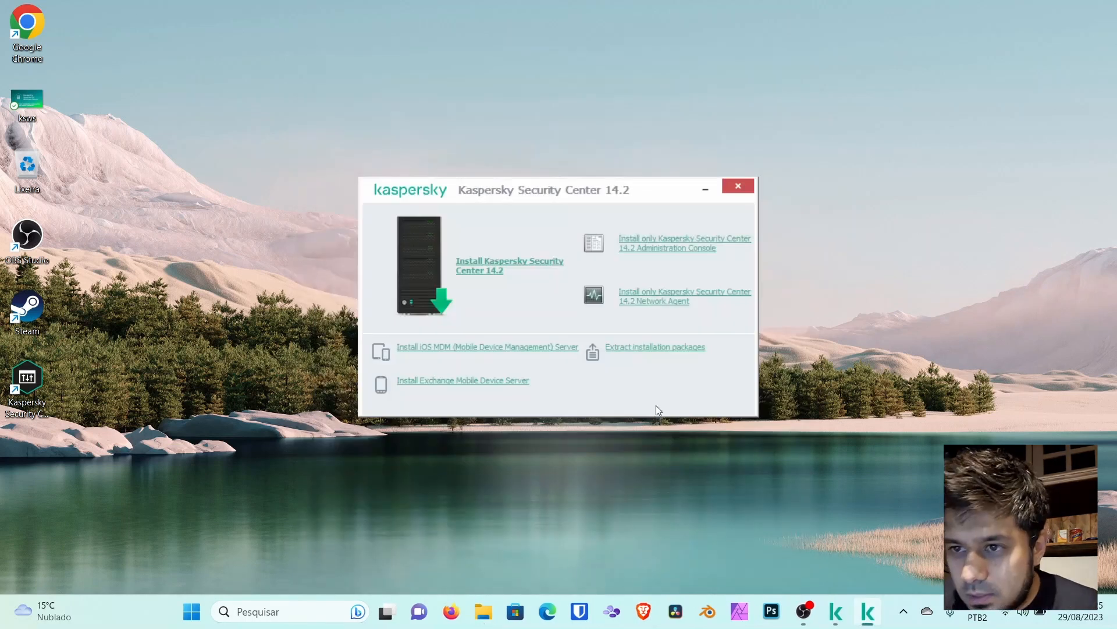
# Step: Extract the Kaspersky Security Center Network Agent package to the Desktop folder again, and close the extraction report
pyautogui.click(645, 349)
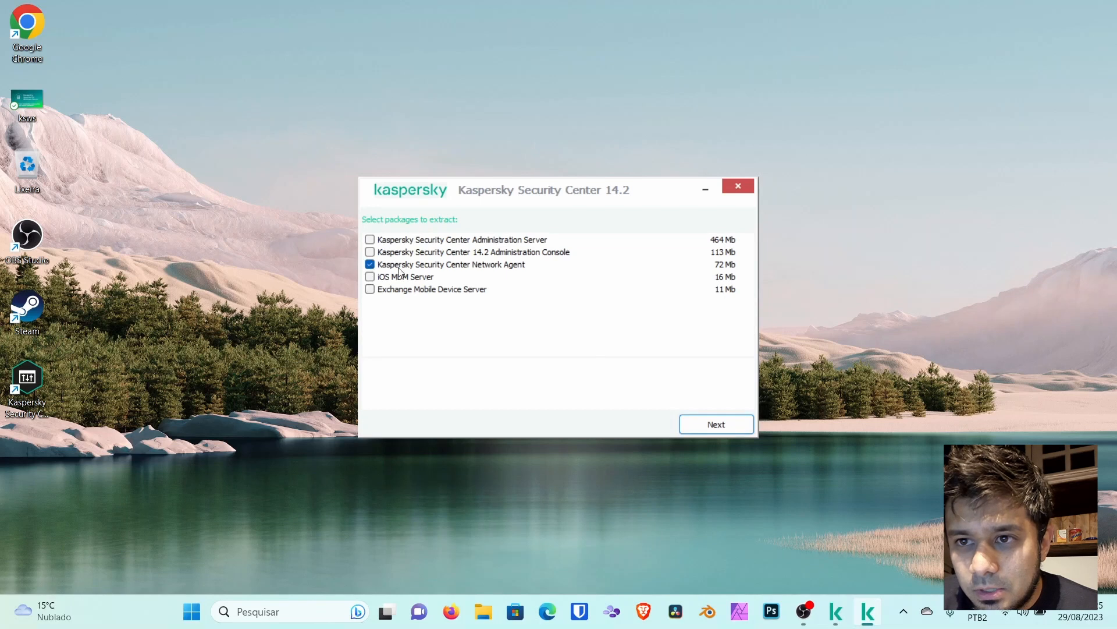
pyautogui.click(701, 423)
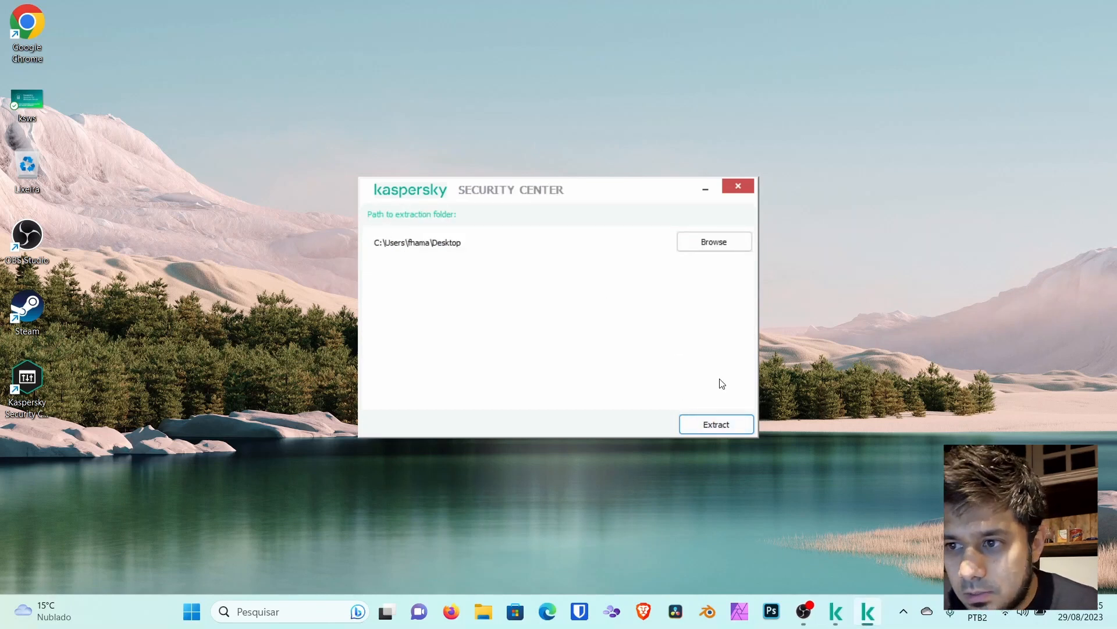
pyautogui.click(716, 424)
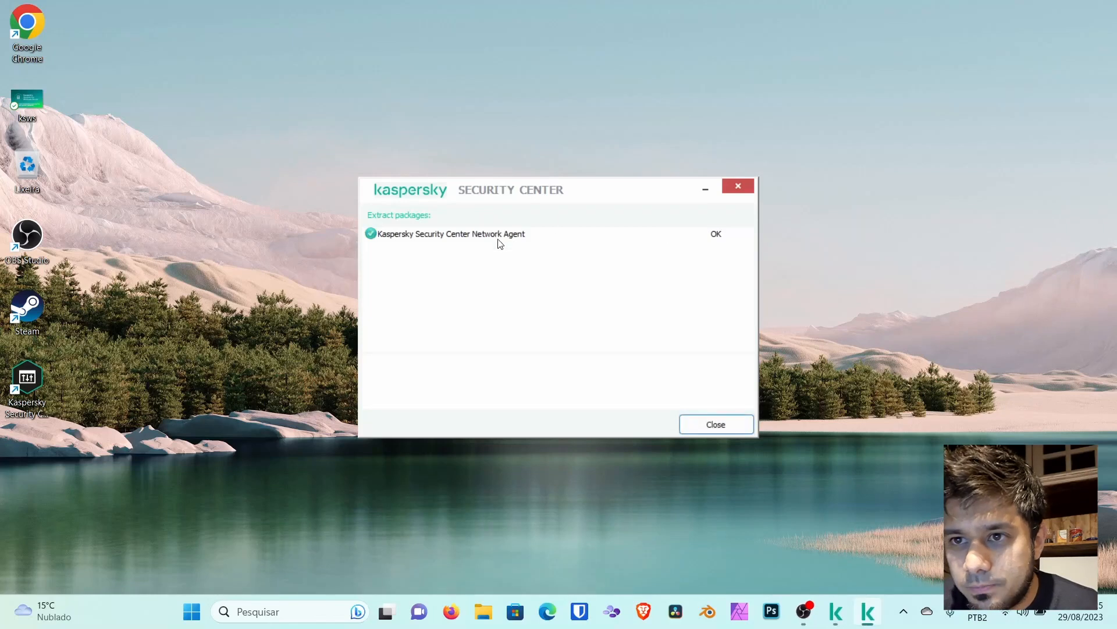
pyautogui.click(478, 233)
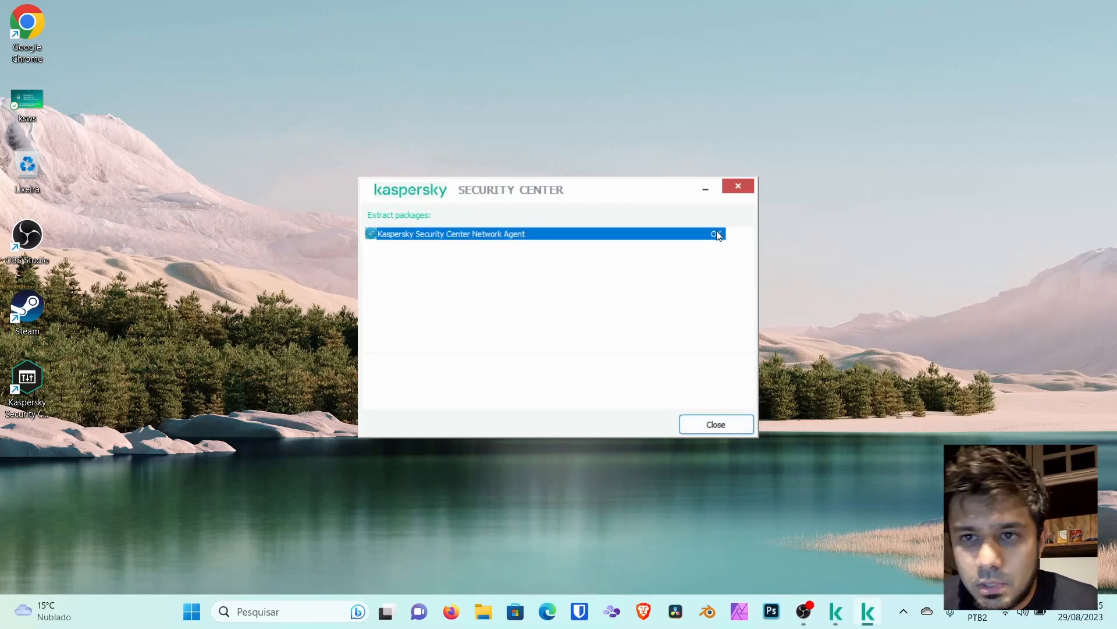
pyautogui.click(735, 425)
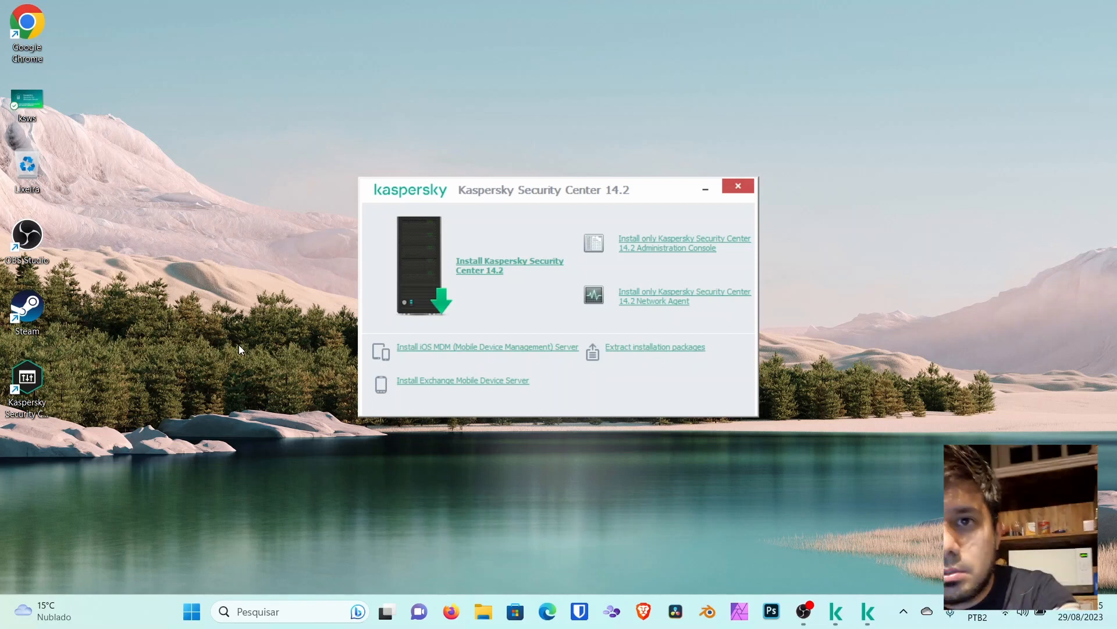
# Step: Extract only the Kaspersky Security Center Network Agent package to the Novo volume (D:) drive, and close the installer
pyautogui.click(633, 346)
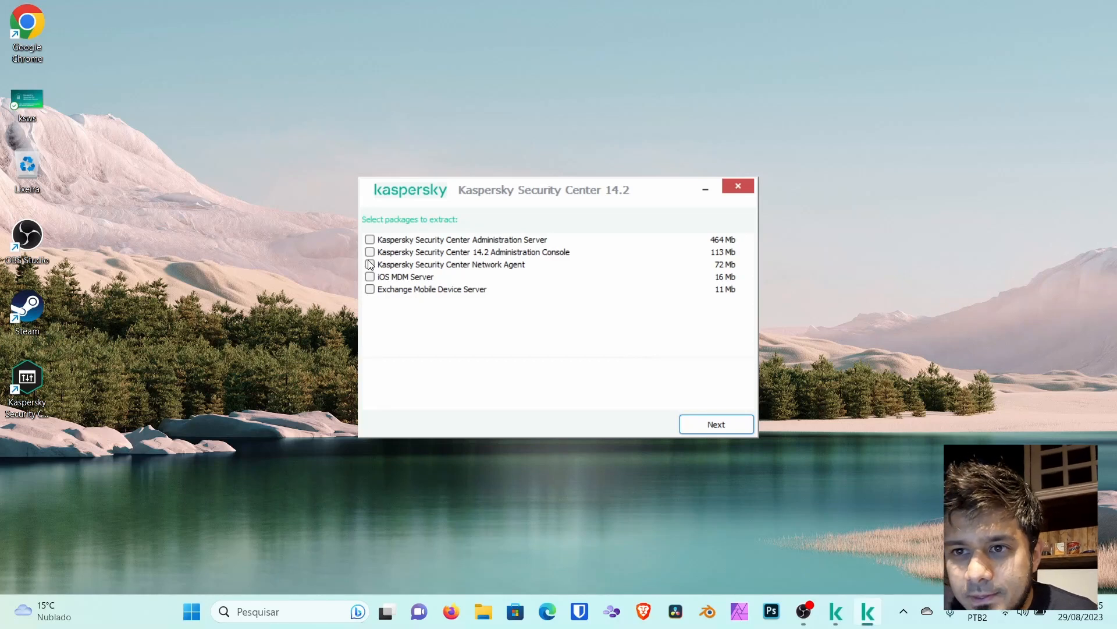
pyautogui.click(707, 425)
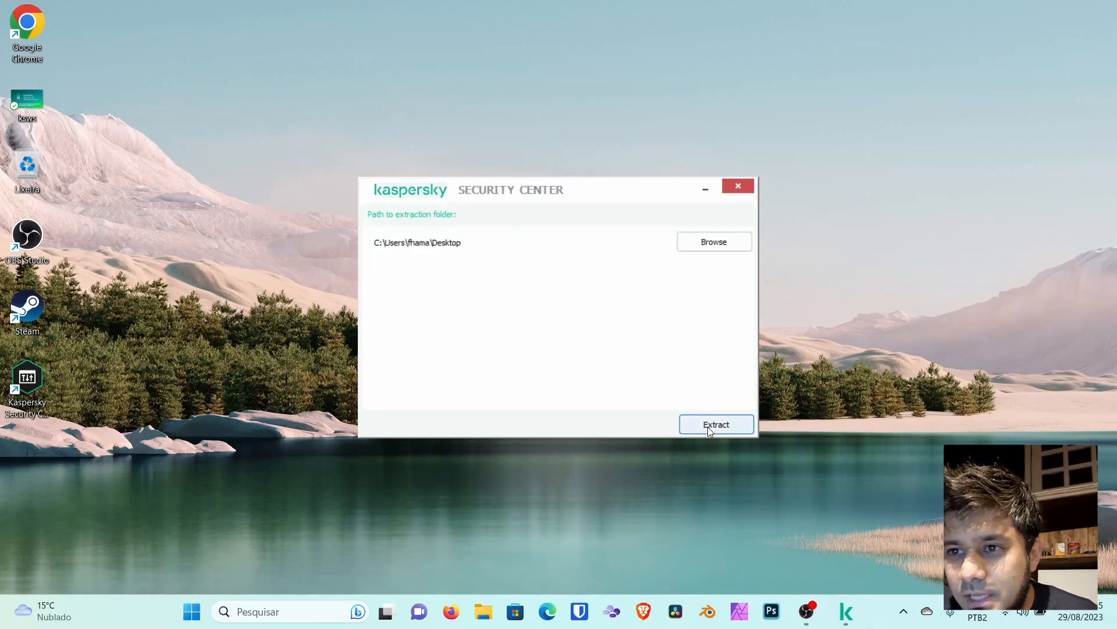
pyautogui.click(703, 239)
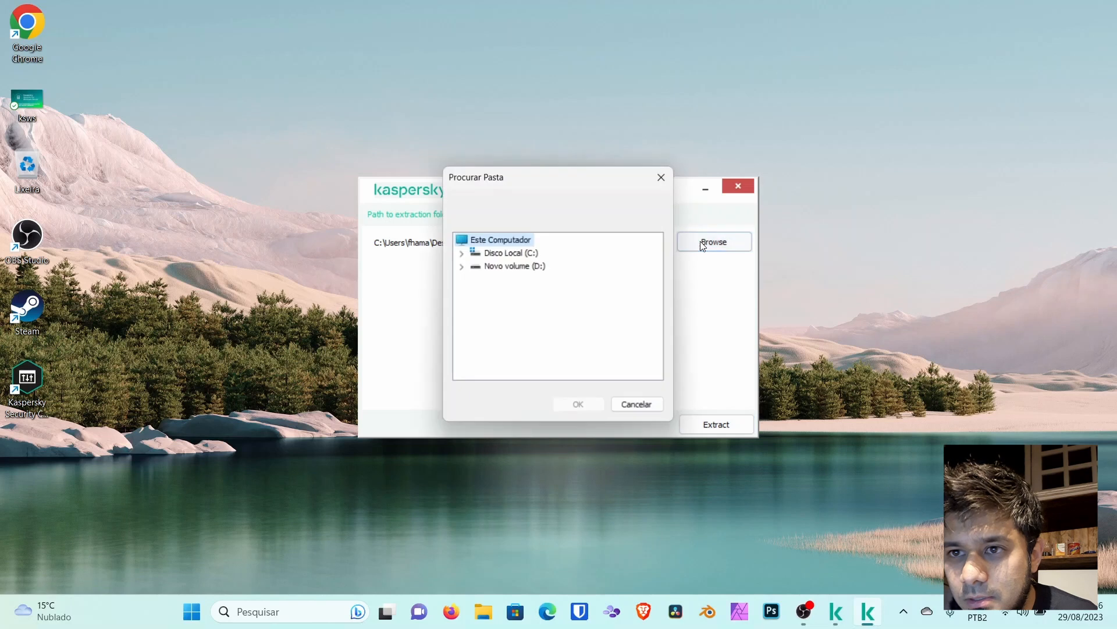
pyautogui.click(495, 254)
pyautogui.click(502, 267)
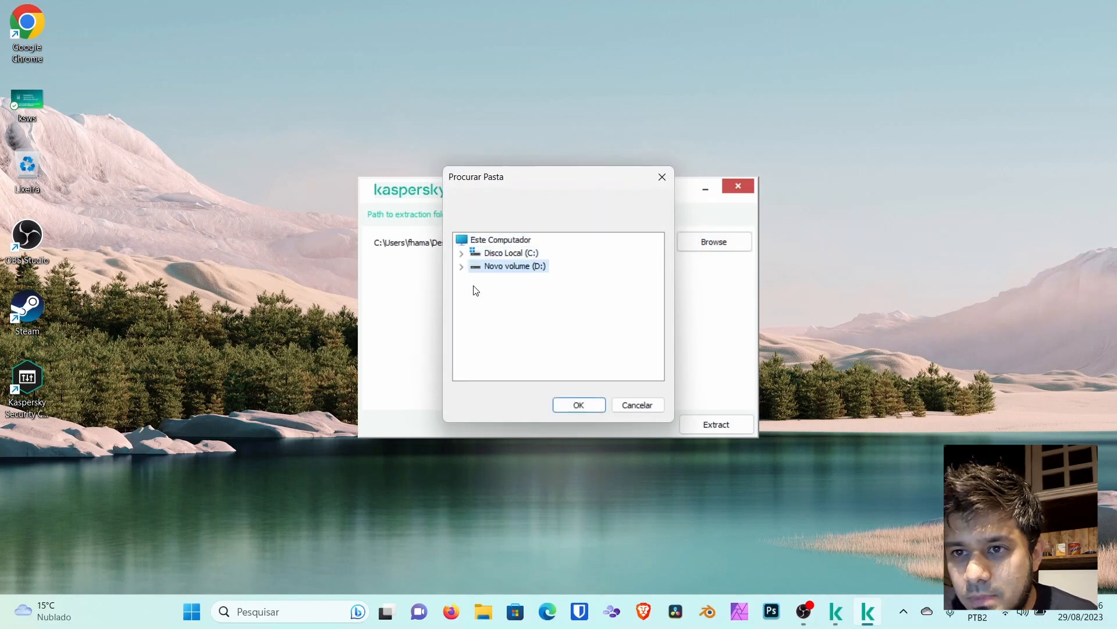
pyautogui.click(462, 267)
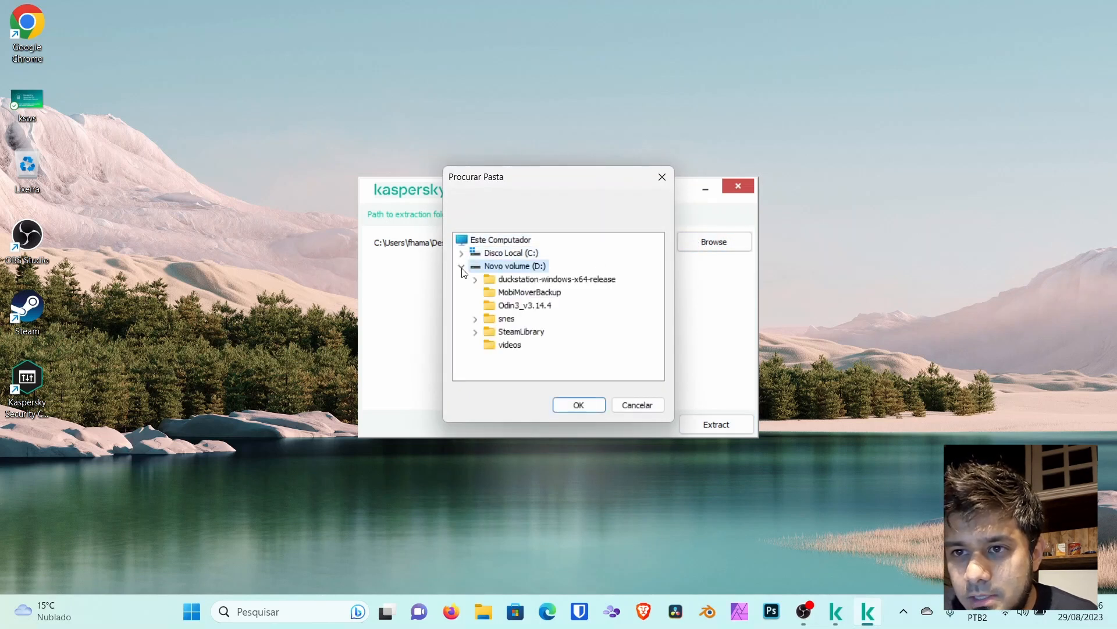
pyautogui.click(573, 404)
pyautogui.click(700, 427)
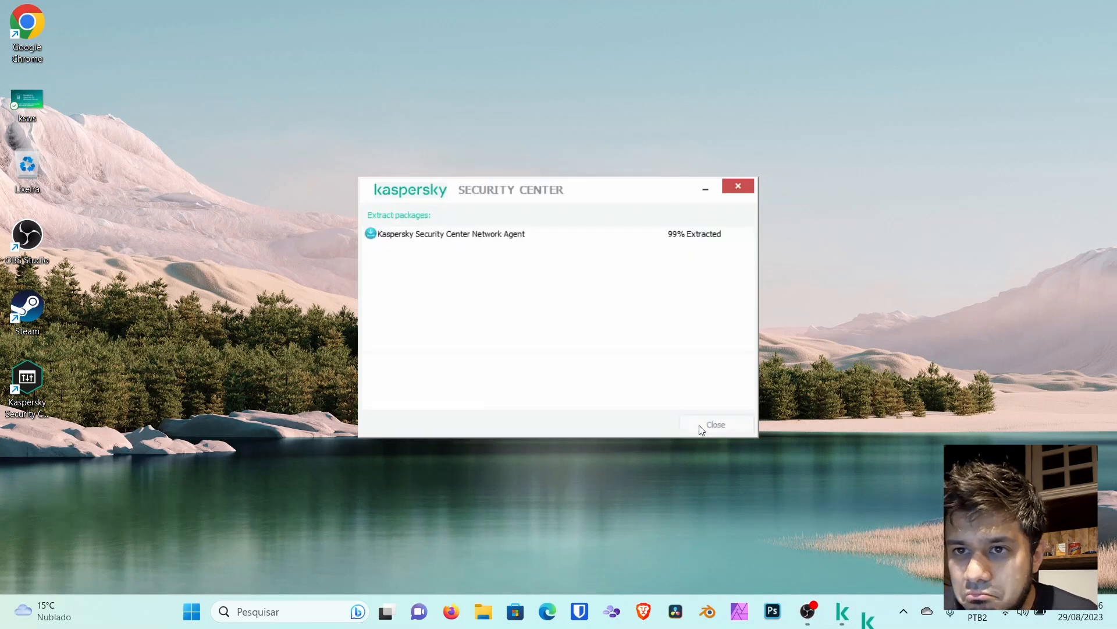
pyautogui.click(699, 424)
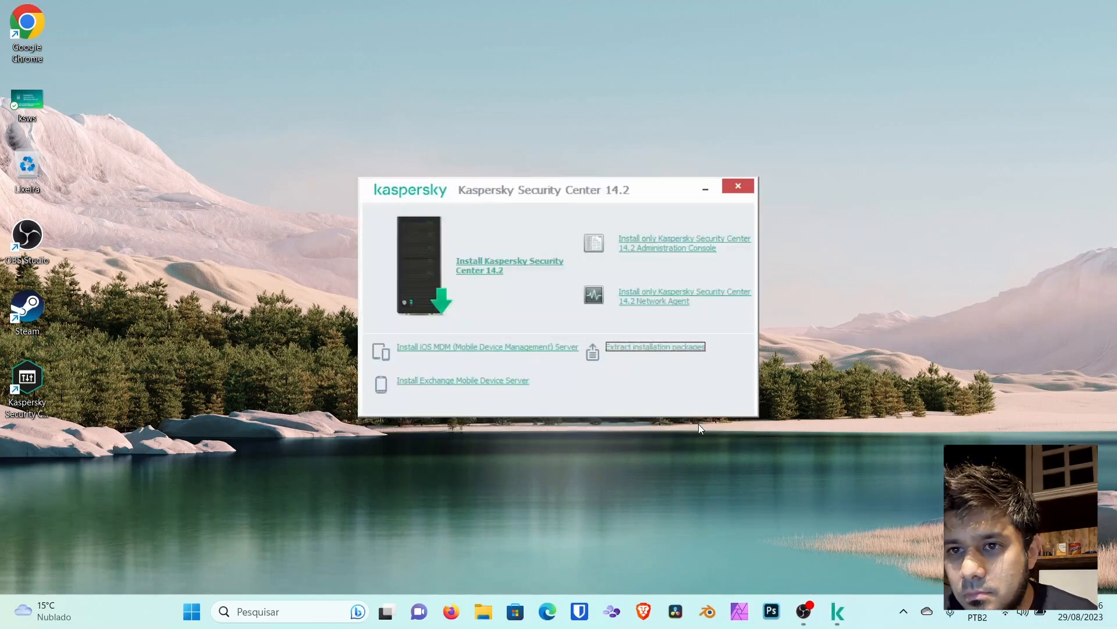
pyautogui.click(746, 189)
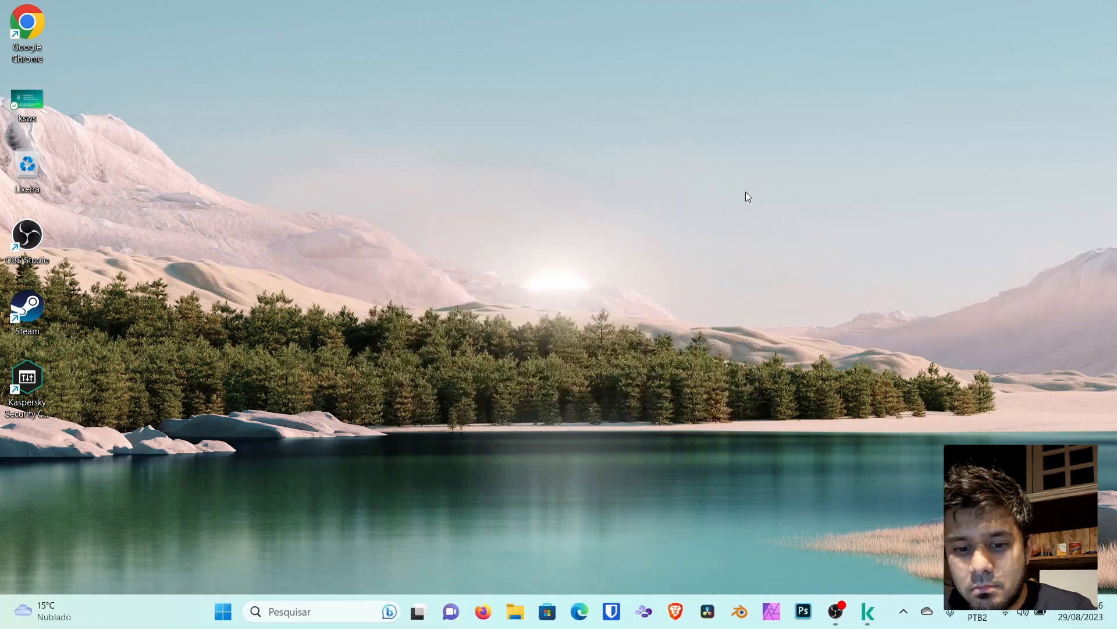
# Step: Inspect the extracted NetAgent_14.2.0.26967 folder on drive D: and the Desktop folder in File Explorer, and close the window
pyautogui.press('super+e')
pyautogui.scroll(-2, 395, 413)
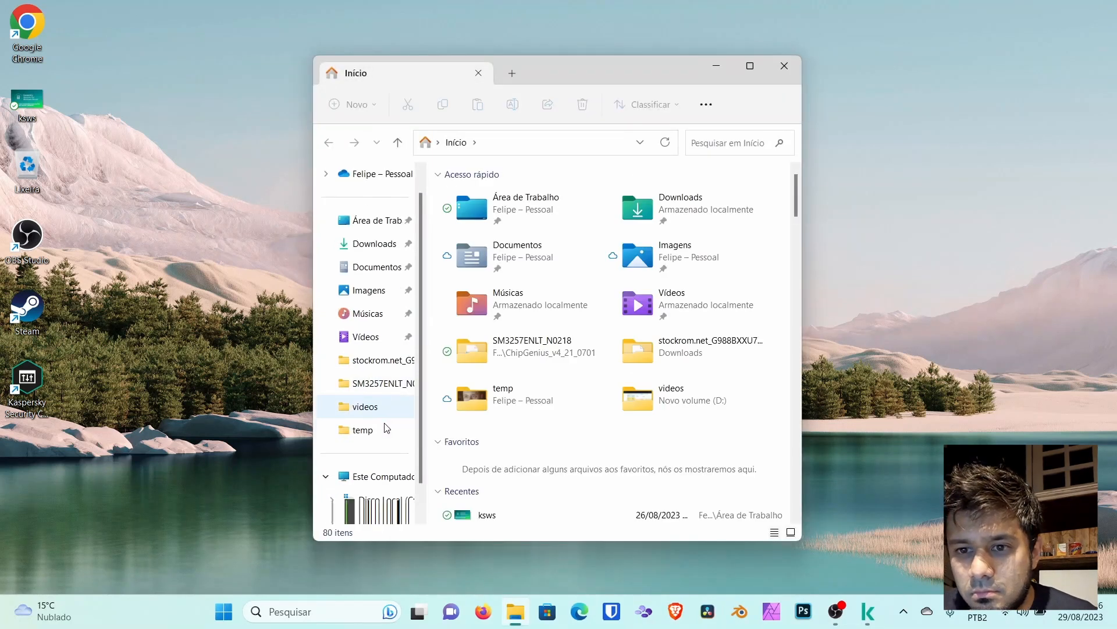
pyautogui.click(382, 502)
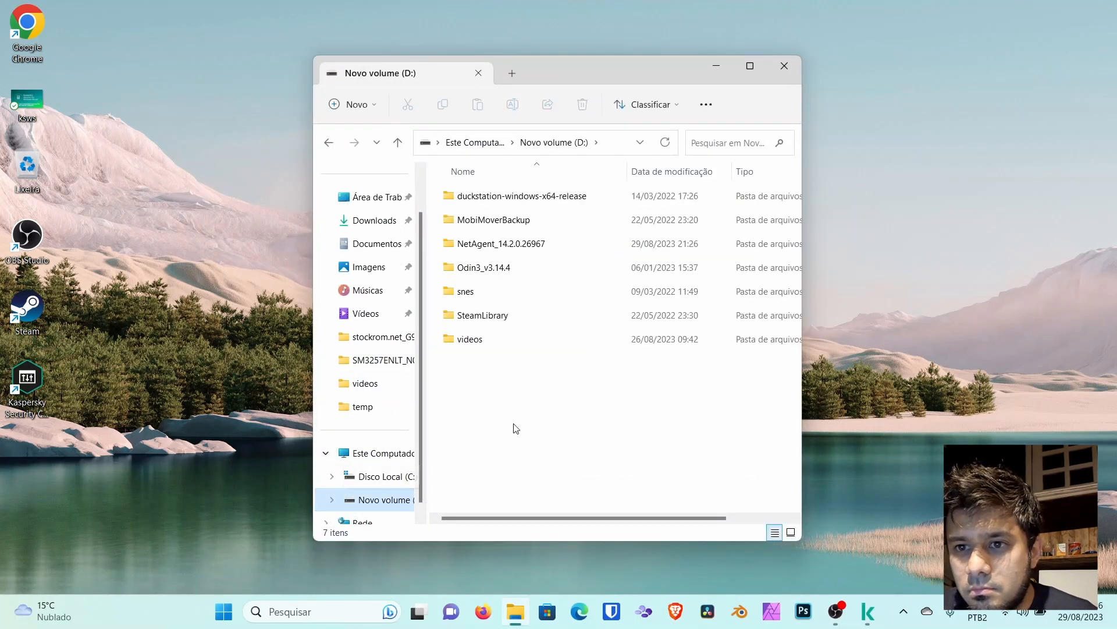
pyautogui.doubleClick(498, 249)
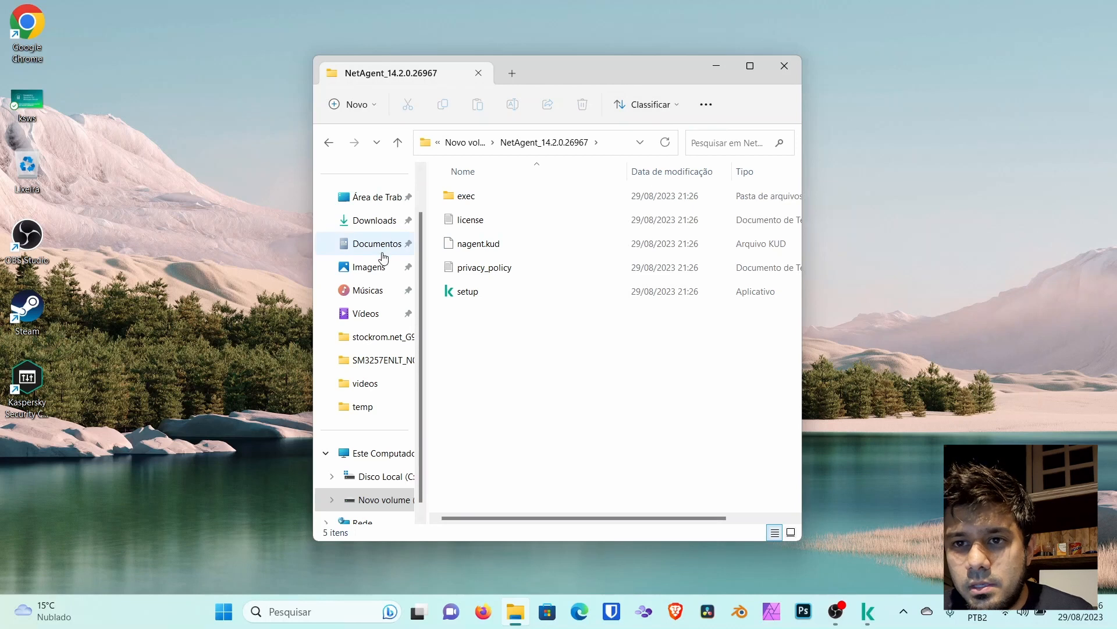
pyautogui.click(343, 200)
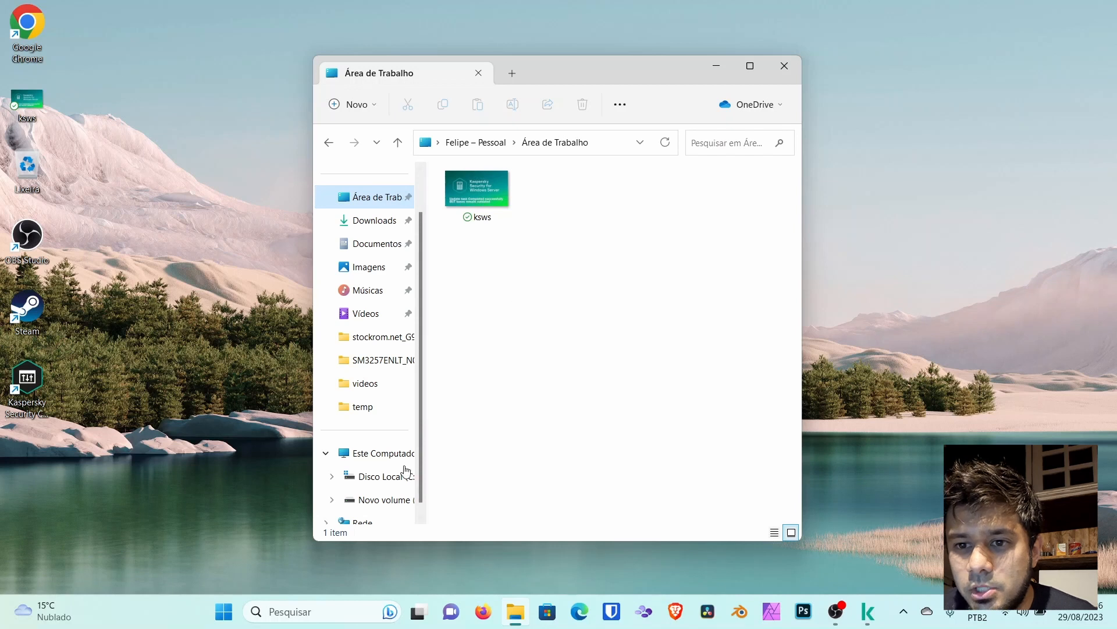
pyautogui.click(790, 65)
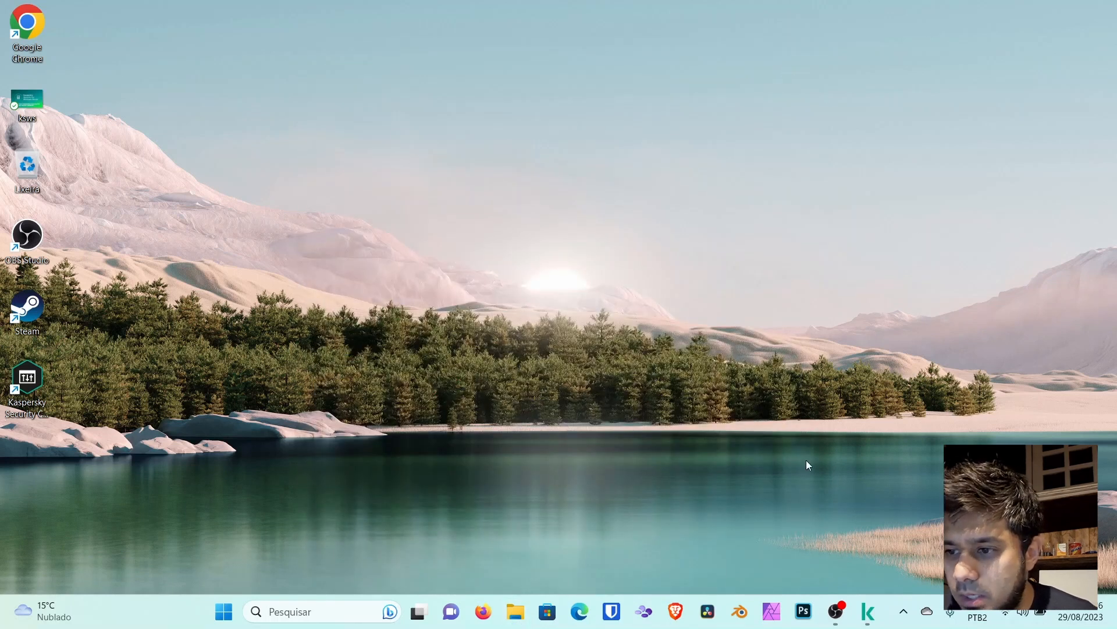
# Step: Switch to the Kaspersky Security Center console and start a new Kaspersky application installation package named "network agent"
pyautogui.click(868, 611)
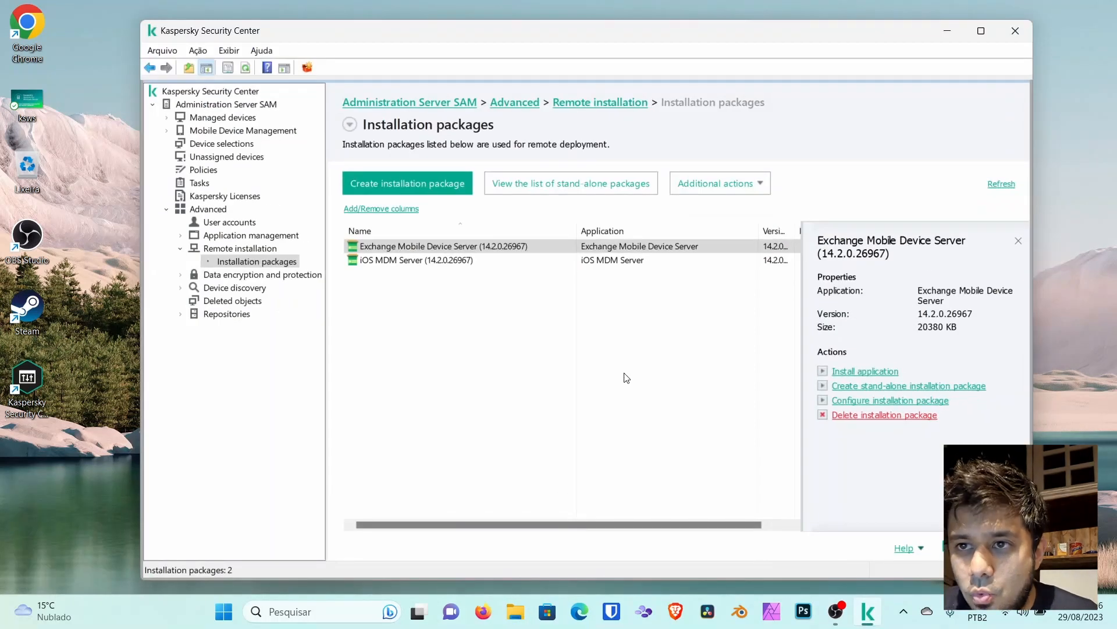
pyautogui.click(444, 184)
pyautogui.click(442, 182)
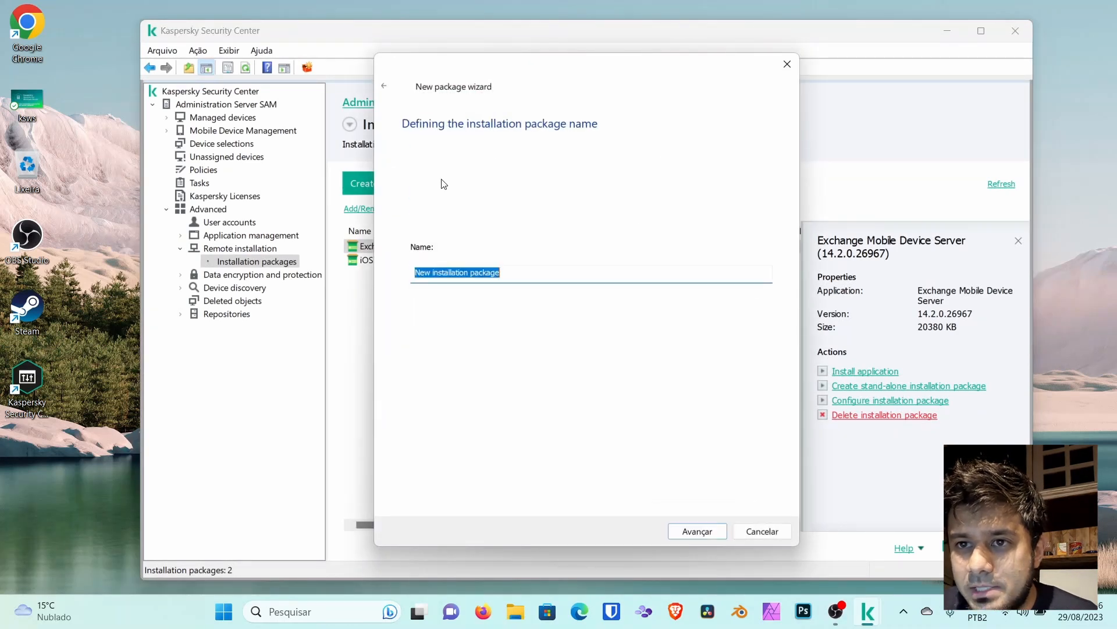
pyautogui.write('network agent')
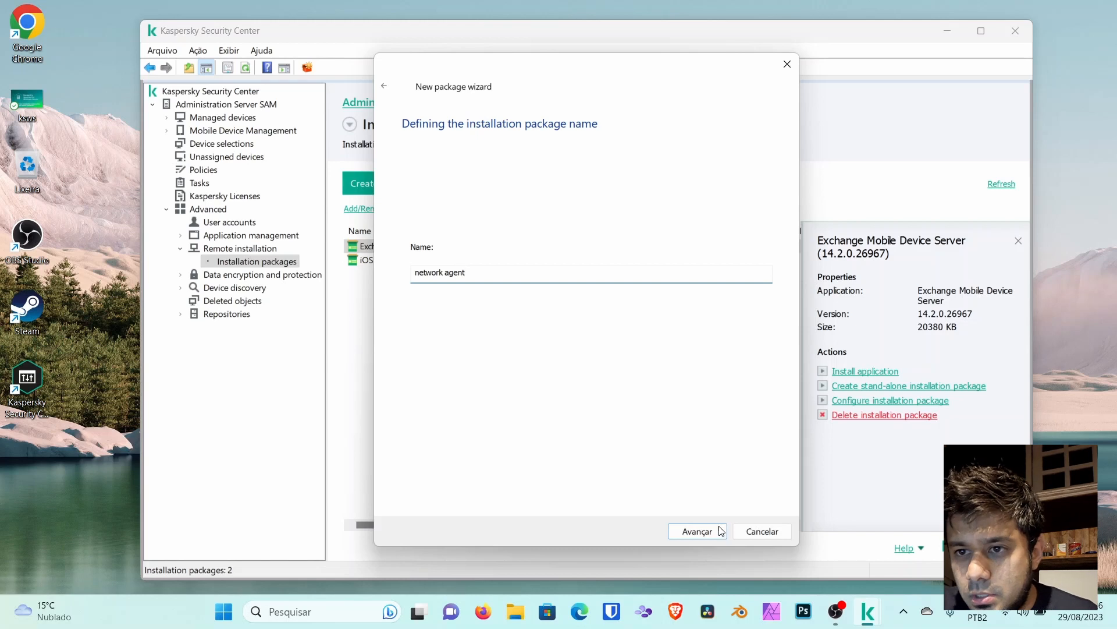
pyautogui.click(696, 531)
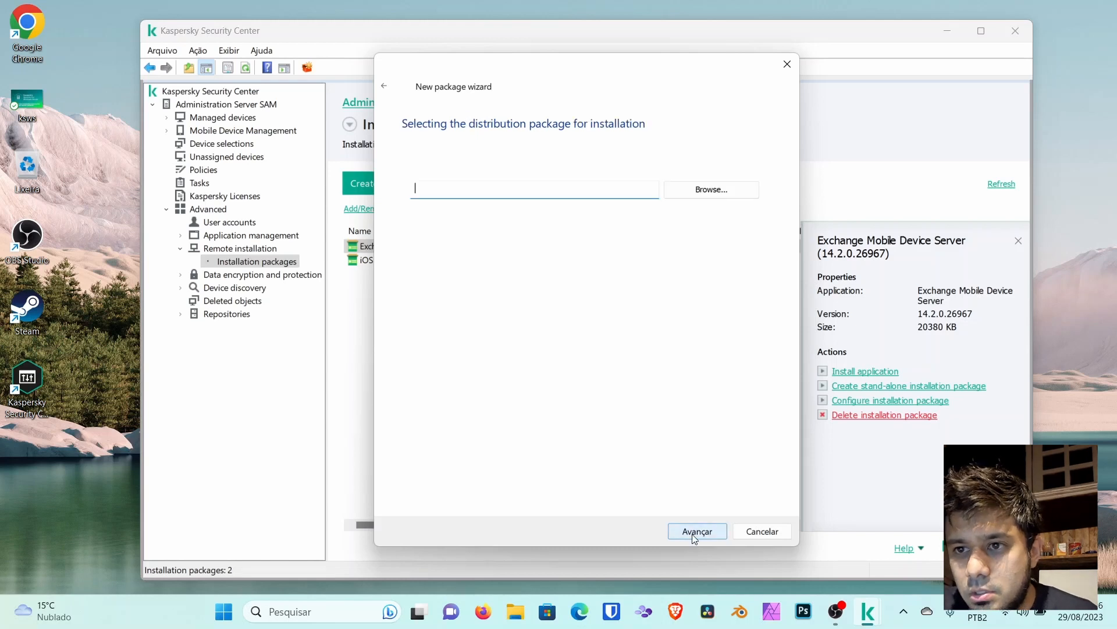
# Step: Choose nagent.kud from the NetAgent_14.2.0.26967 folder on drive D: as the package's distribution file
pyautogui.click(702, 191)
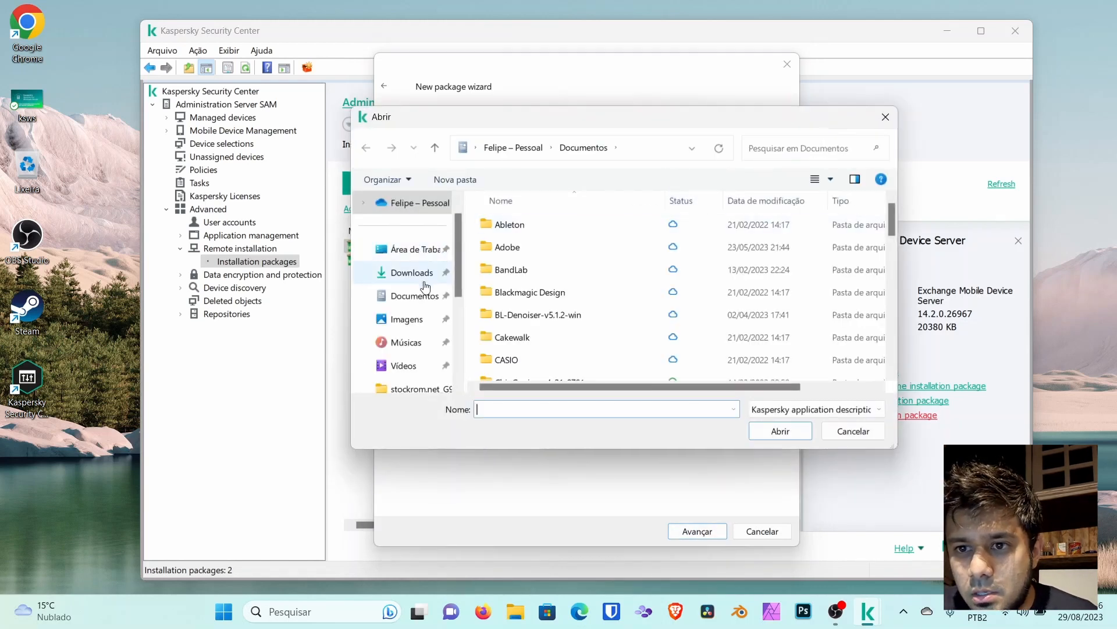
pyautogui.scroll(-5, 426, 286)
pyautogui.click(433, 345)
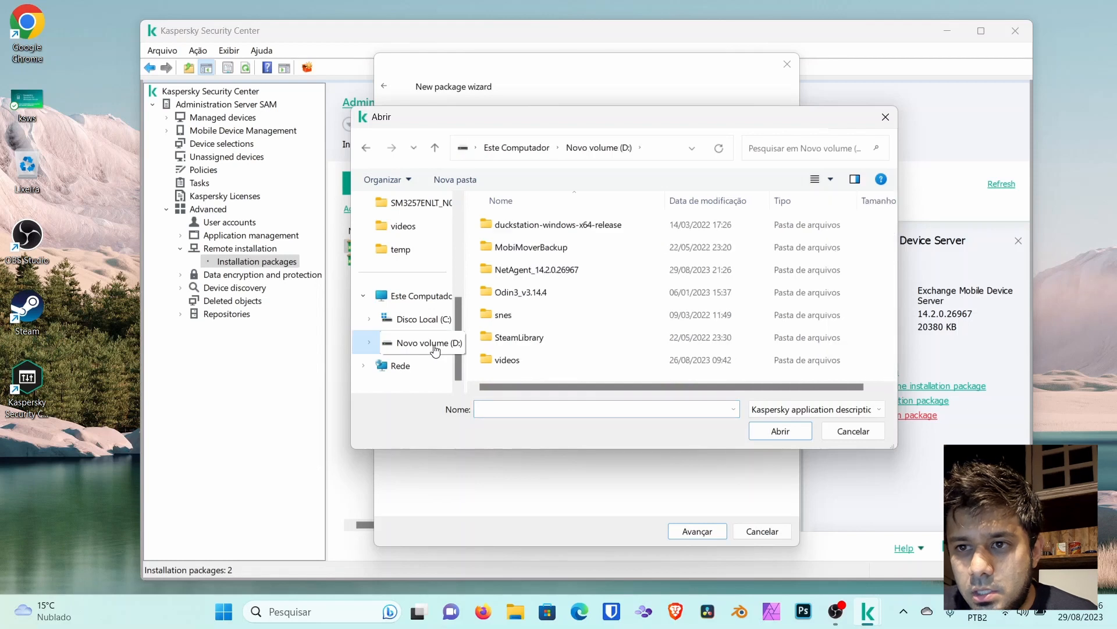
pyautogui.click(523, 276)
pyautogui.doubleClick(523, 274)
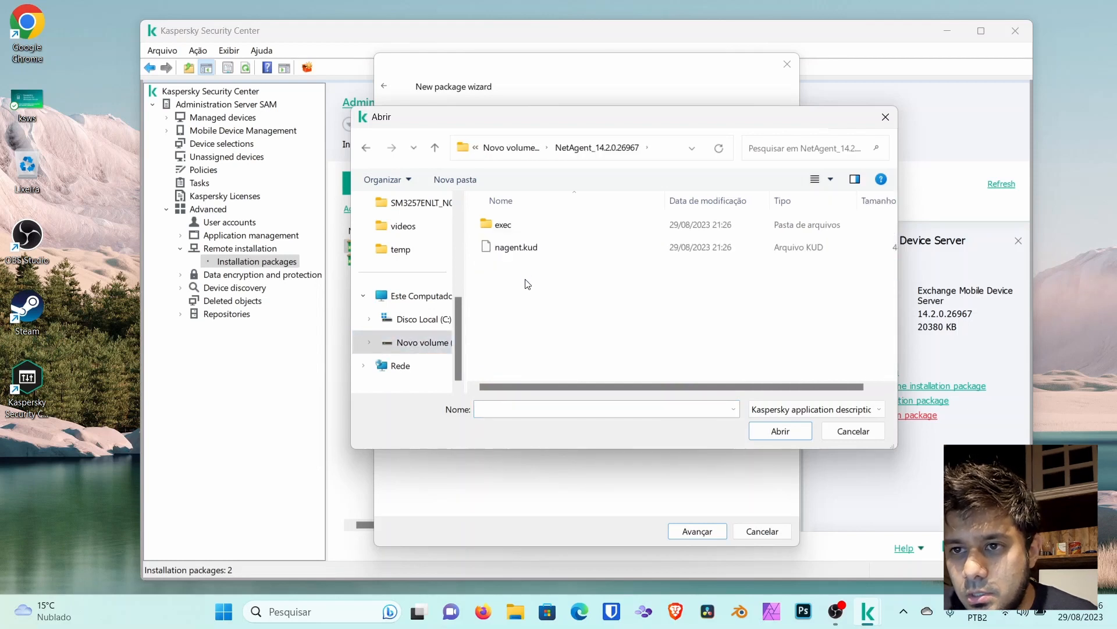
pyautogui.click(512, 248)
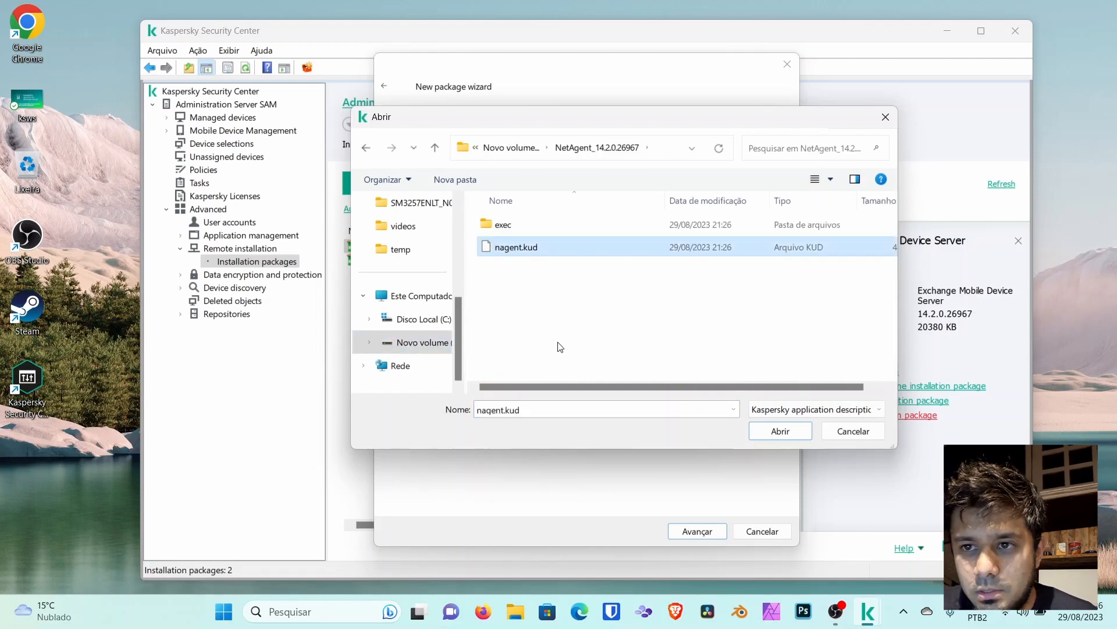
pyautogui.press('Return')
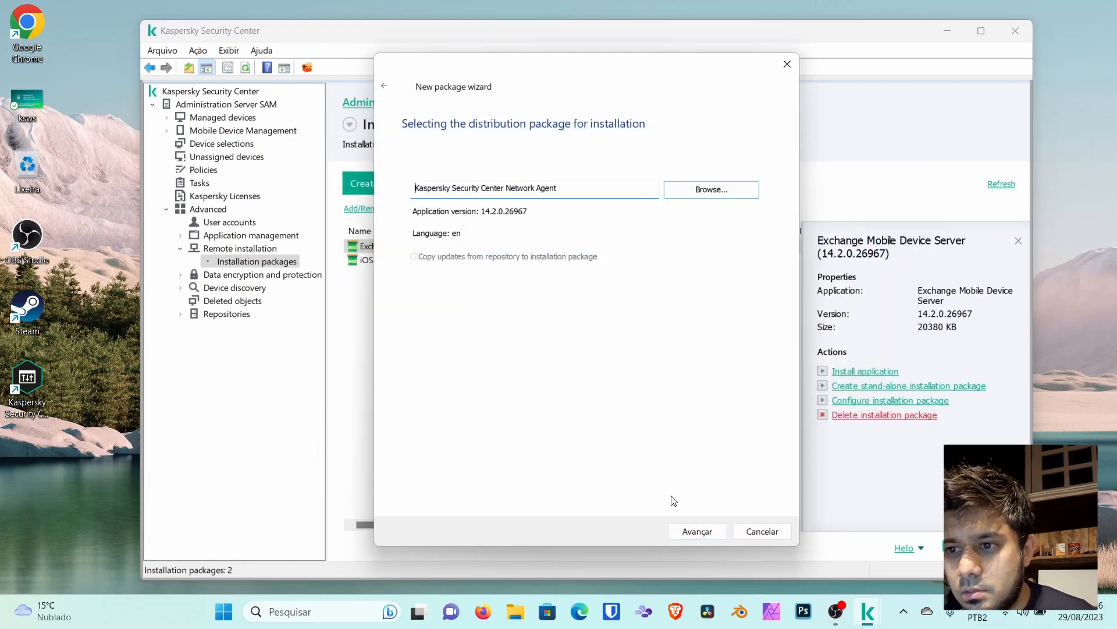
# Step: Accept the Network Agent End User License Agreement, create the installation package and finish the wizard
pyautogui.click(696, 532)
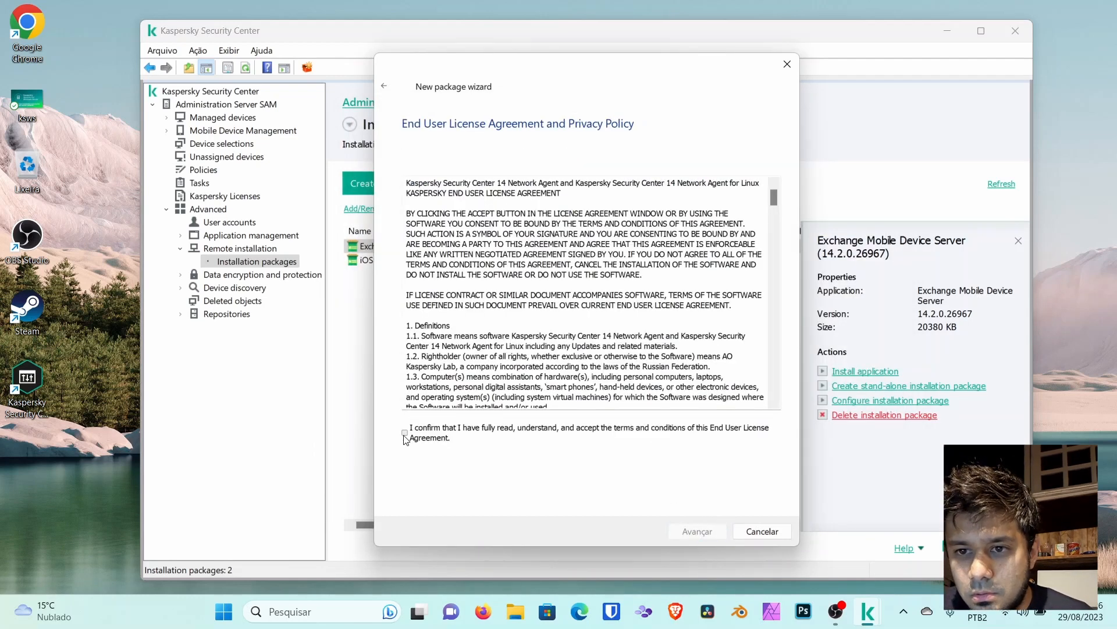
pyautogui.click(405, 433)
pyautogui.click(692, 534)
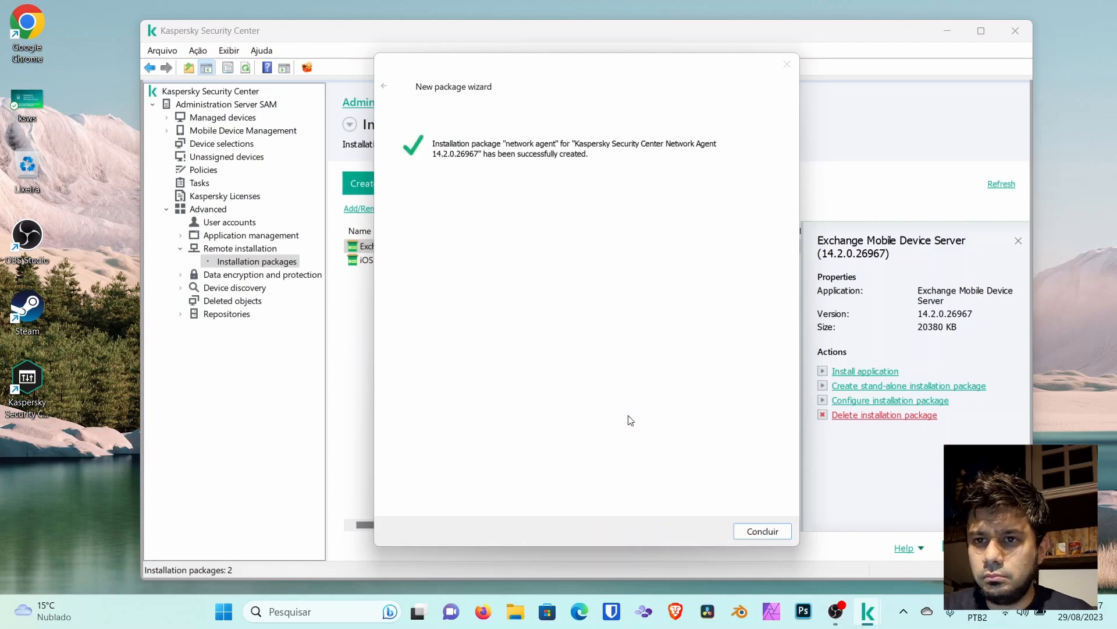
pyautogui.click(759, 531)
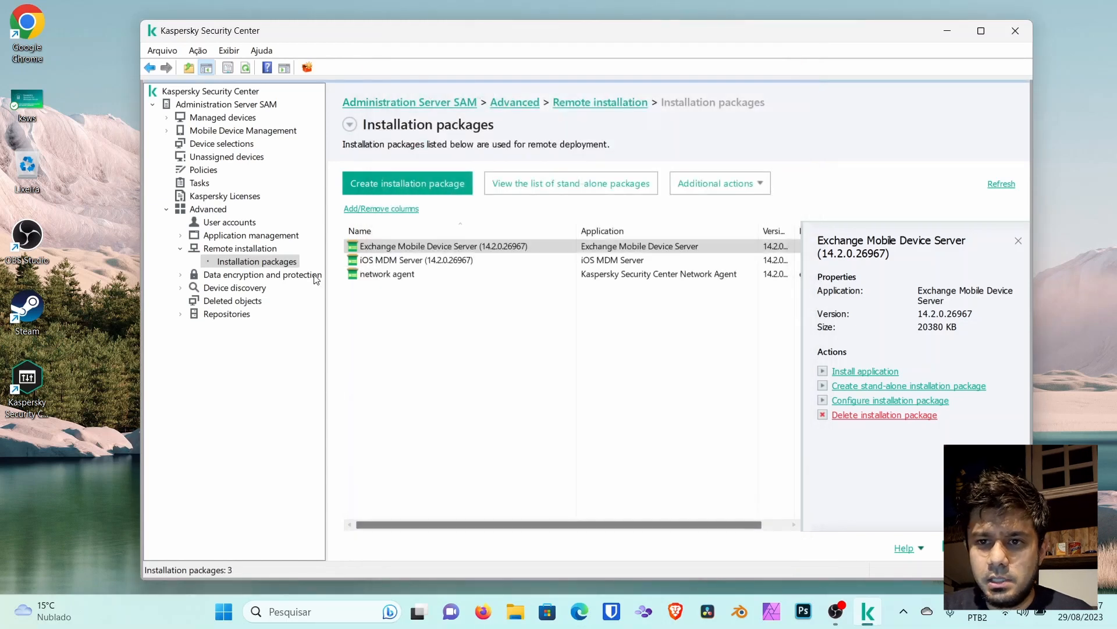
# Step: View the new network agent package's details, and collapse the Advanced folder in the console tree
pyautogui.click(381, 276)
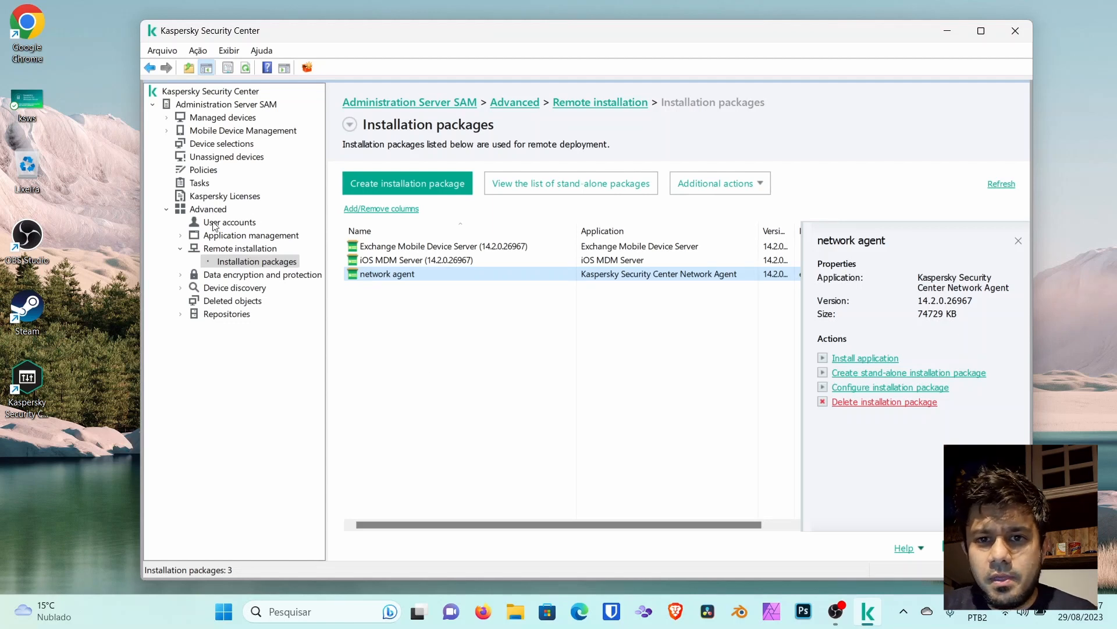
pyautogui.click(167, 209)
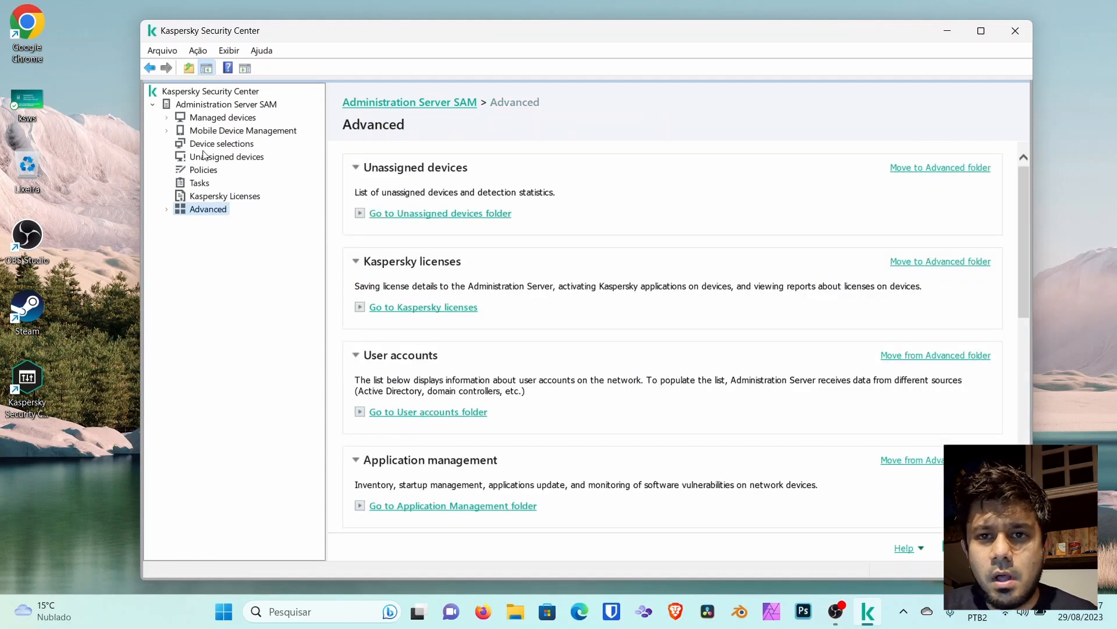
# Step: View the list of current Kaspersky application versions from the Administration Server overview, then close it
pyautogui.click(196, 105)
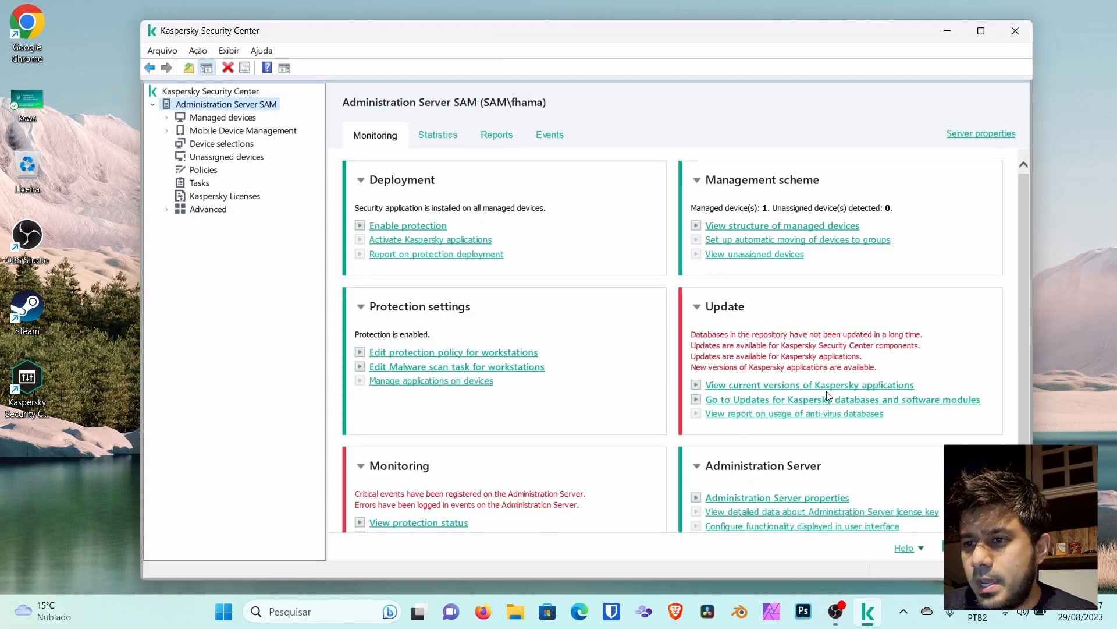
pyautogui.click(835, 387)
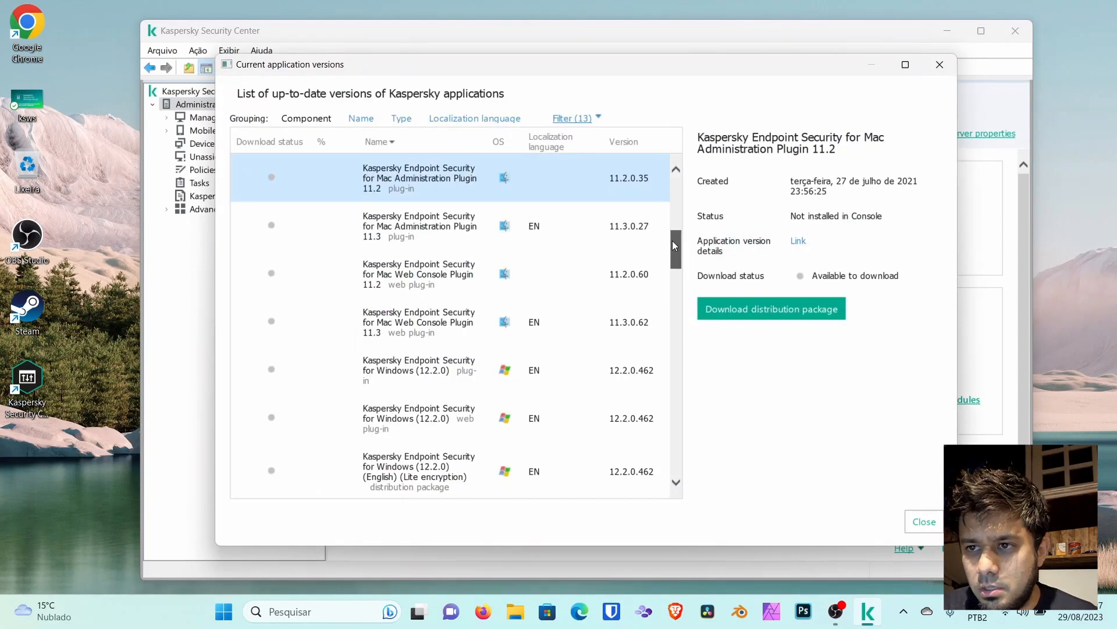
pyautogui.moveTo(673, 245); pyautogui.dragTo(693, 117)
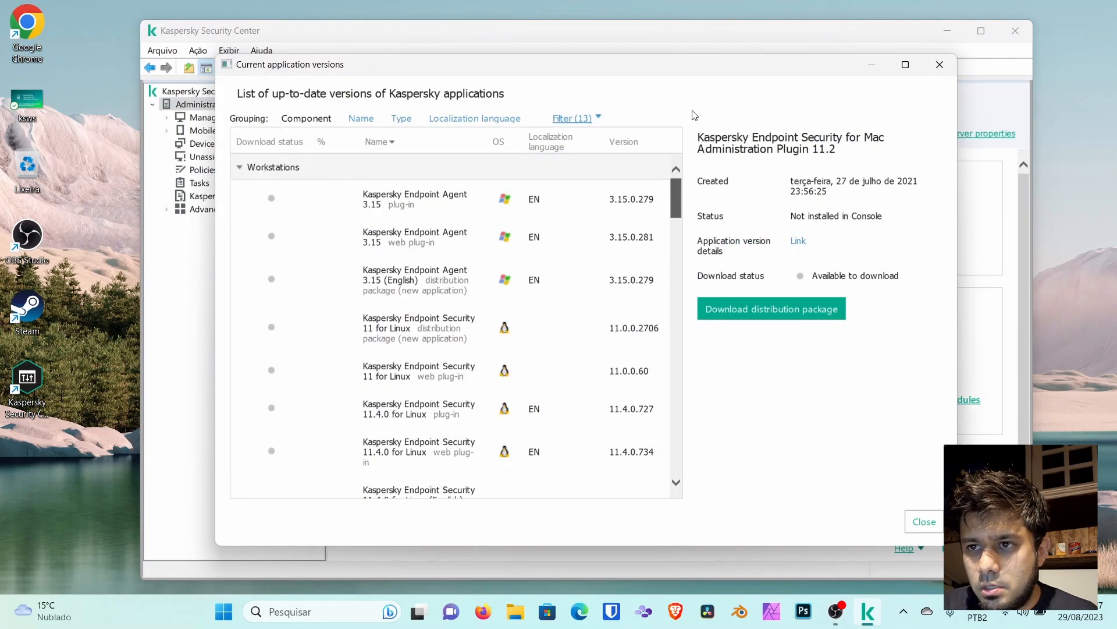
pyautogui.click(948, 64)
# Step: Create an active policy for Kaspersky Endpoint Security for Windows (12.2.0) with its default name, agreeing to use Kaspersky Security Network
pyautogui.click(190, 170)
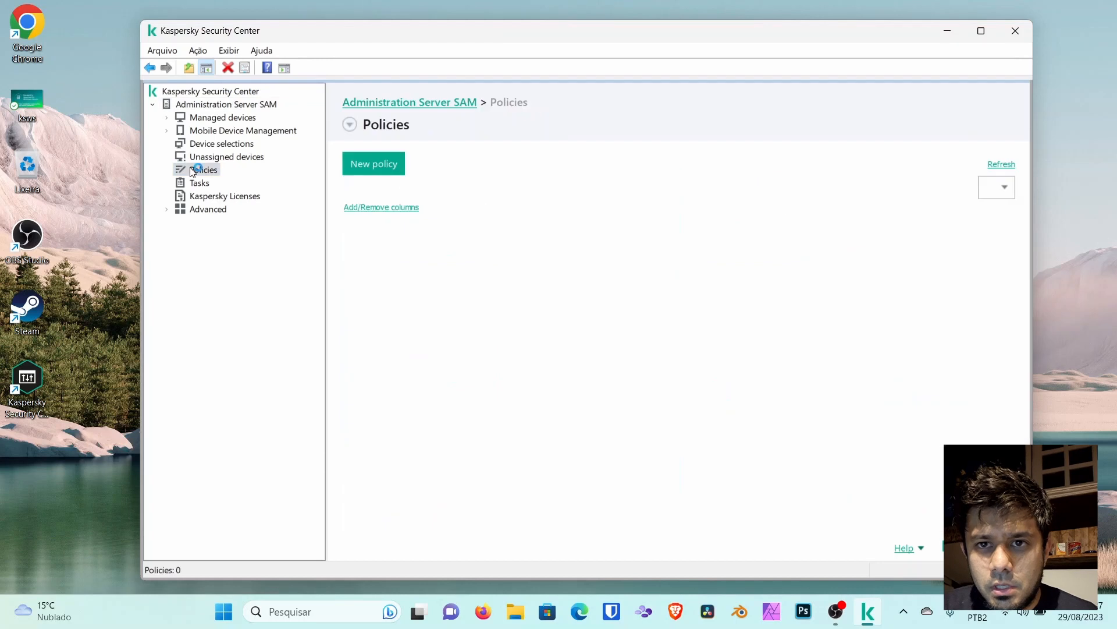
pyautogui.click(365, 169)
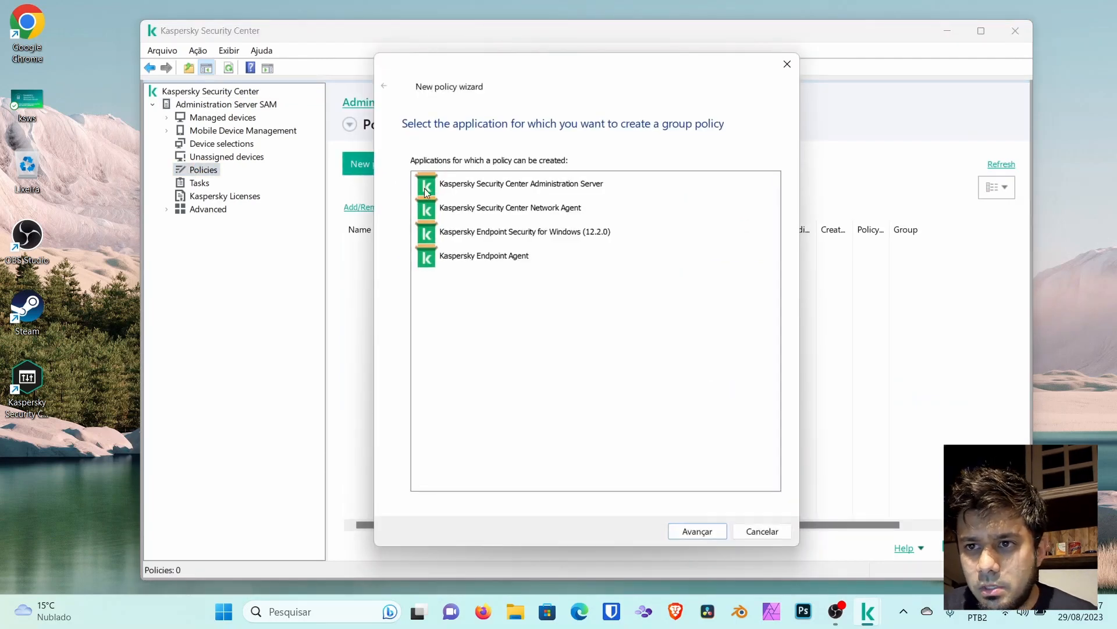
pyautogui.click(506, 236)
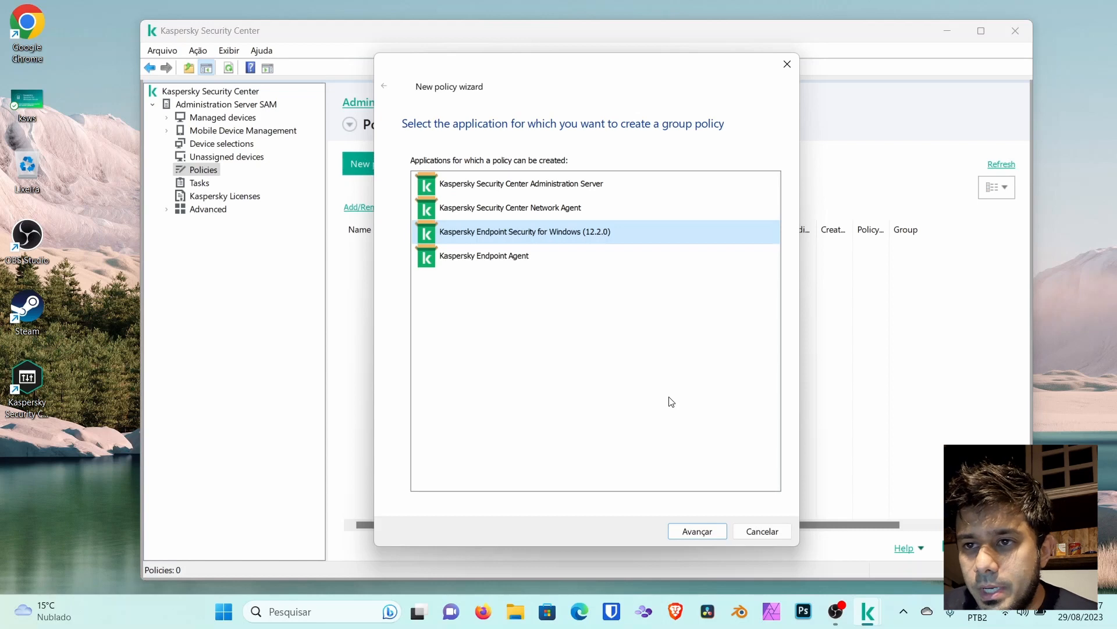
pyautogui.click(694, 531)
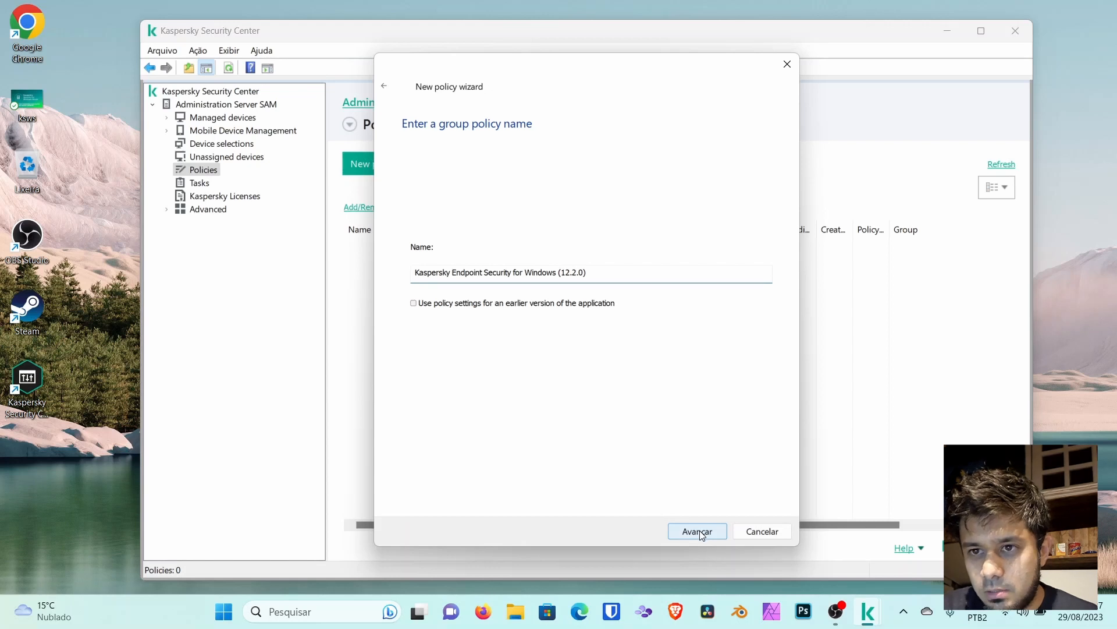
pyautogui.click(701, 534)
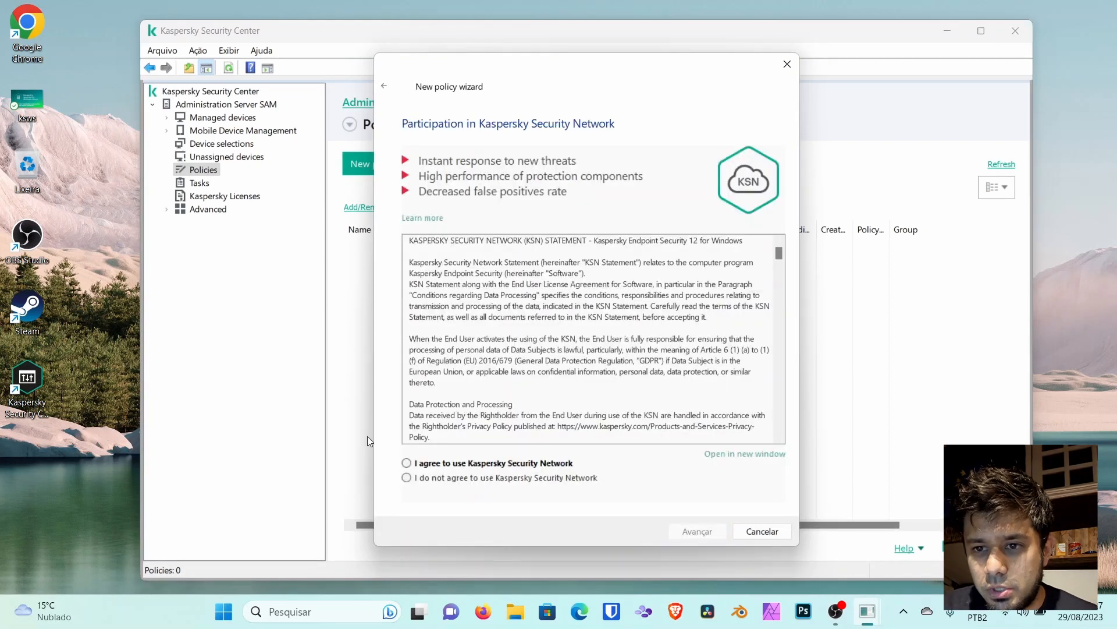
pyautogui.click(408, 463)
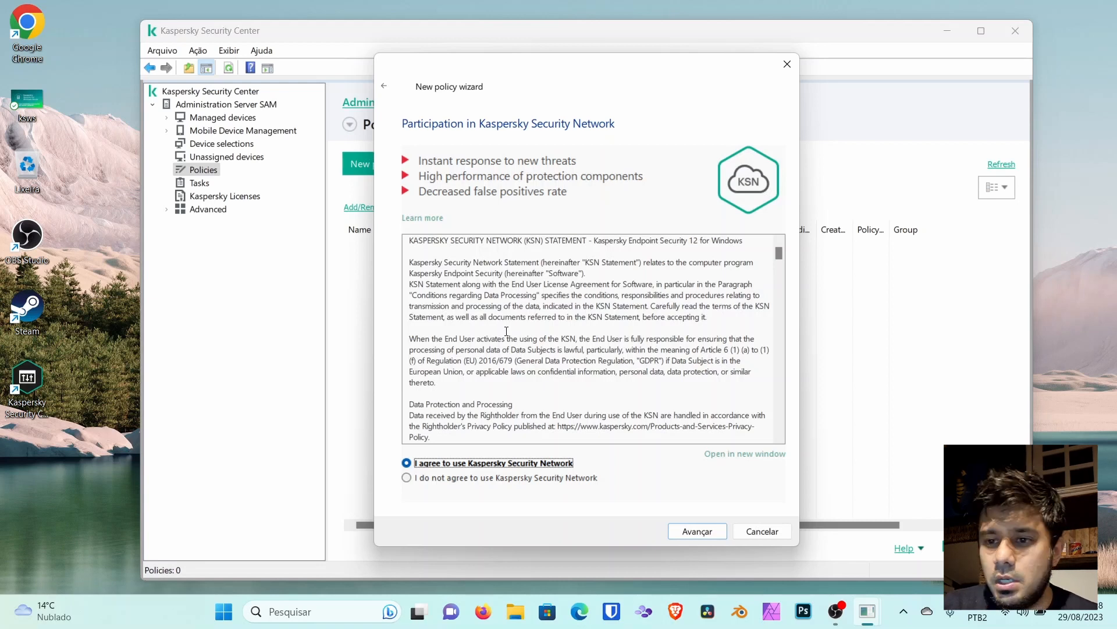
pyautogui.click(692, 531)
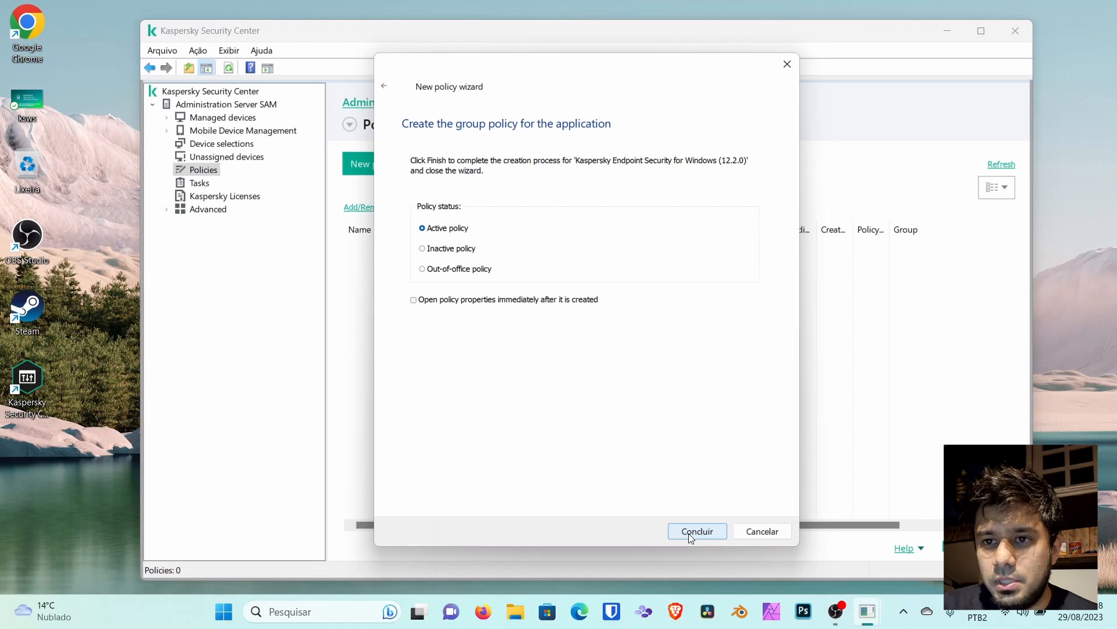
pyautogui.click(689, 532)
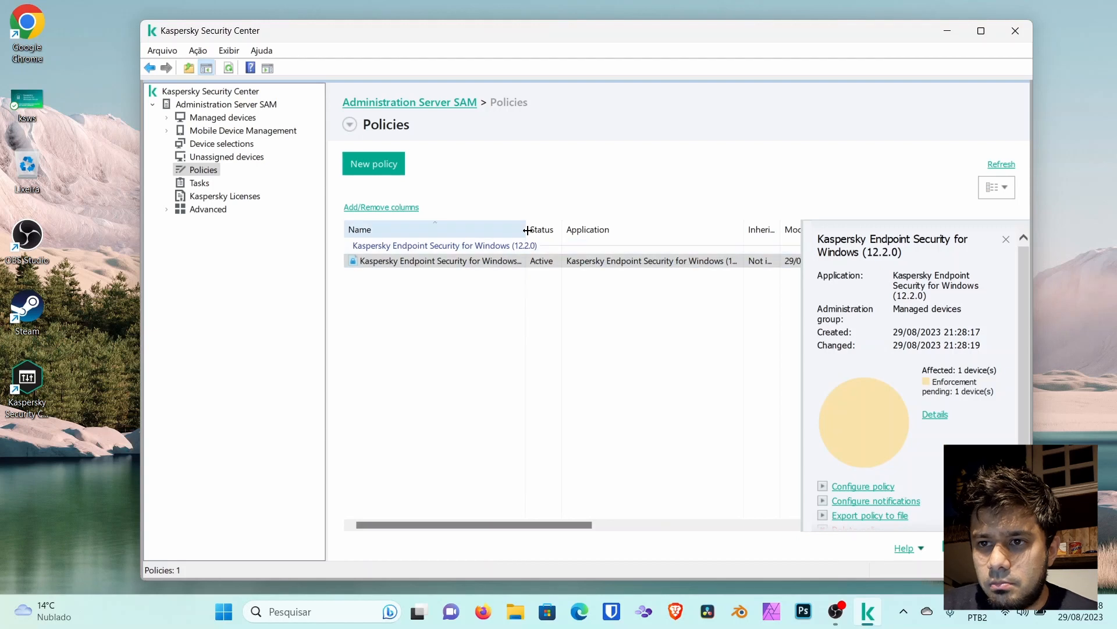
# Step: Adjust the width of the Name column in the policy list
pyautogui.moveTo(527, 230)
pyautogui.mouseDown()
pyautogui.moveTo(564, 230)
pyautogui.moveTo(548, 229)
pyautogui.mouseUp()
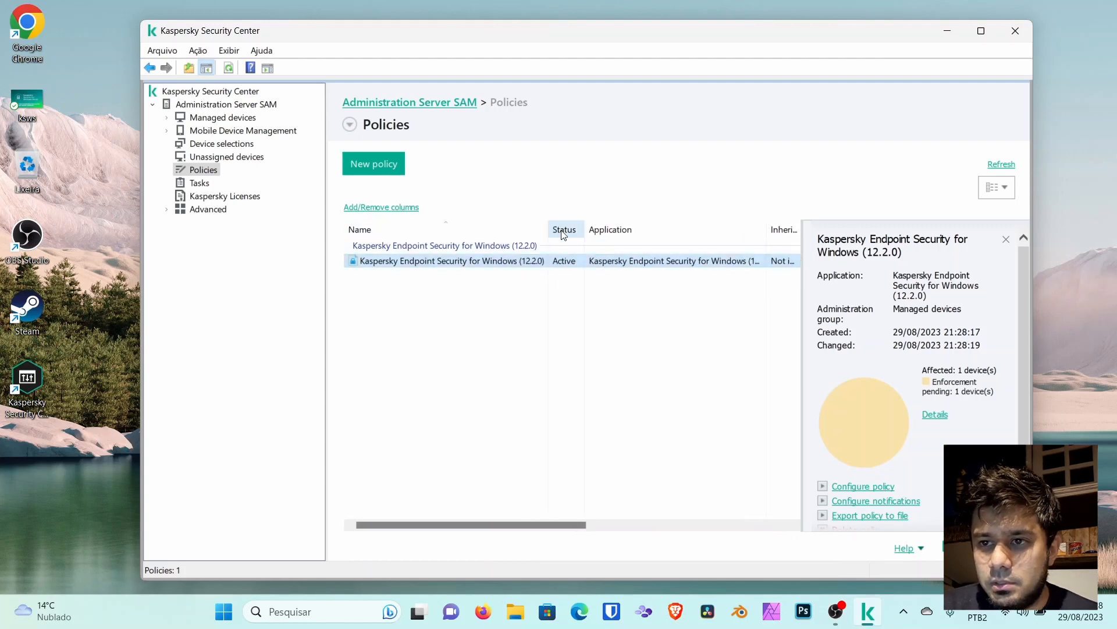
pyautogui.moveTo(624, 239); pyautogui.dragTo(489, 231)
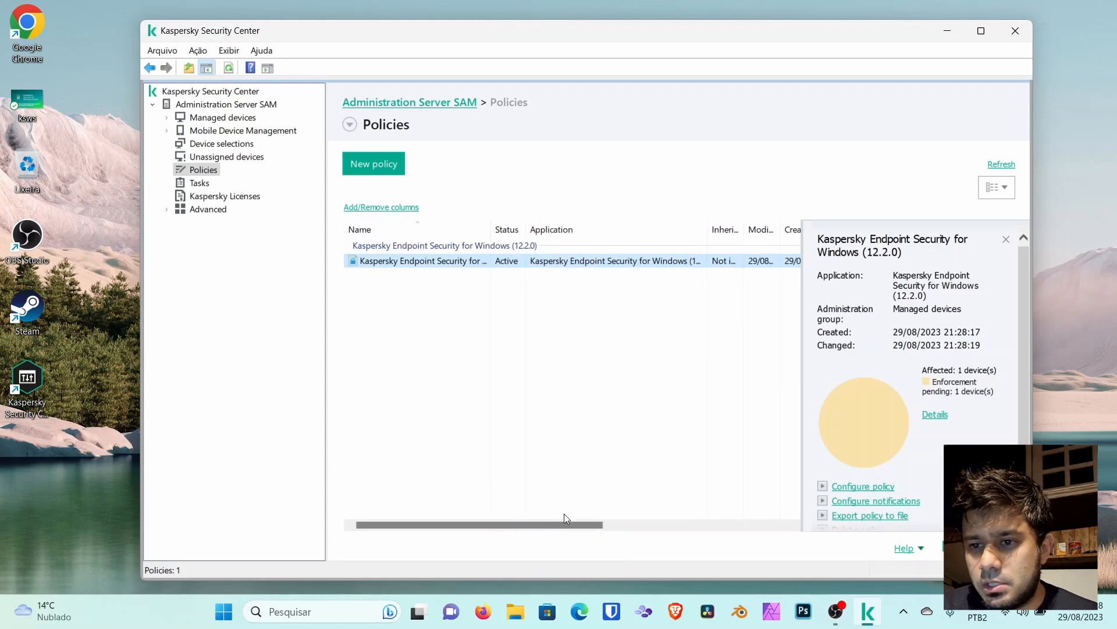
pyautogui.moveTo(564, 525)
pyautogui.mouseDown()
pyautogui.moveTo(766, 531)
pyautogui.moveTo(568, 541)
pyautogui.mouseUp()
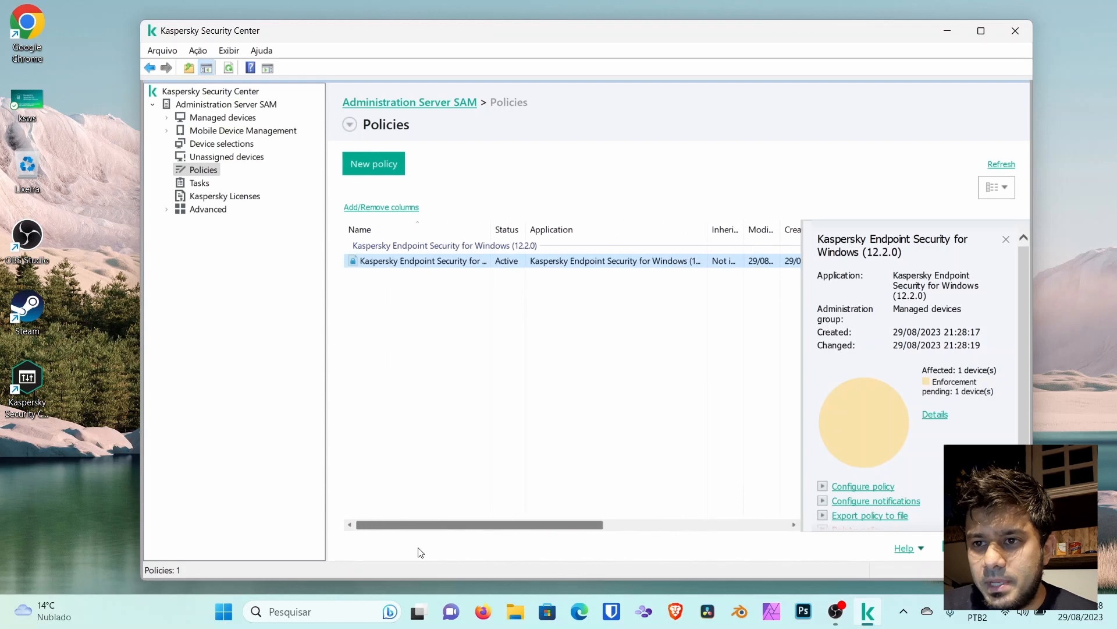
pyautogui.moveTo(483, 524); pyautogui.dragTo(388, 518)
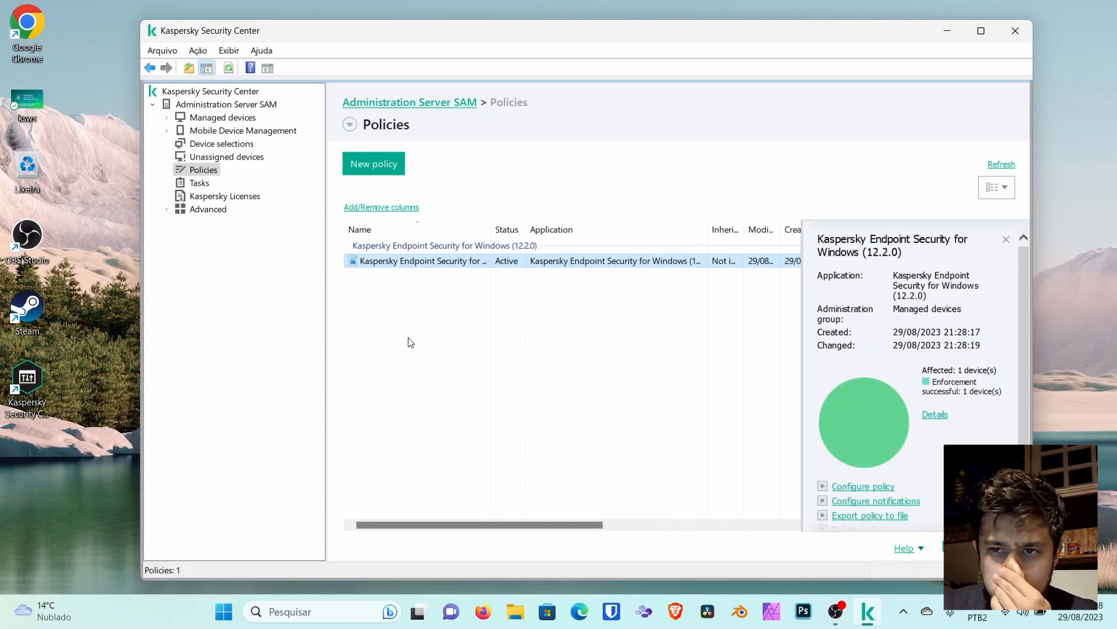
# Step: Open the Kaspersky Endpoint Security policy's properties and view the Event configuration and Advanced Threat Protection sections
pyautogui.doubleClick(411, 261)
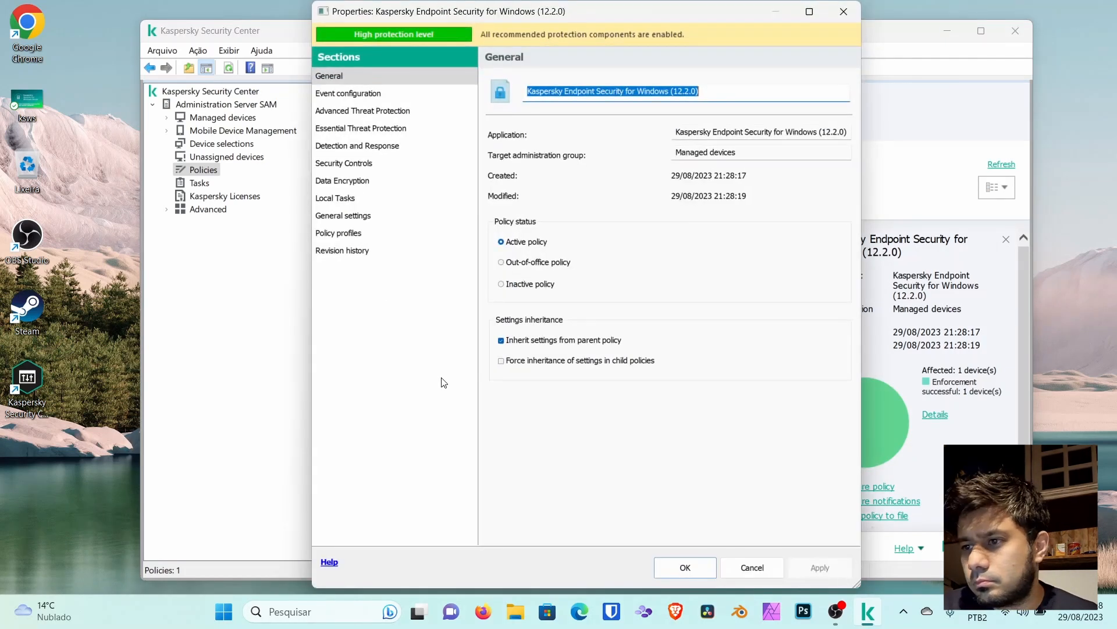
pyautogui.click(364, 97)
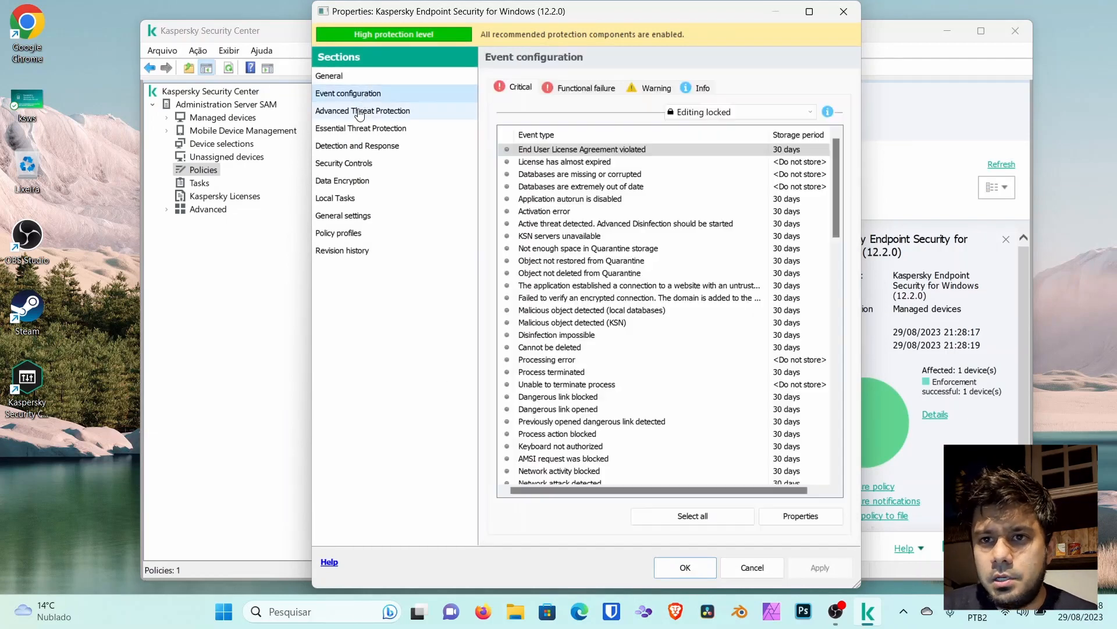
pyautogui.click(361, 110)
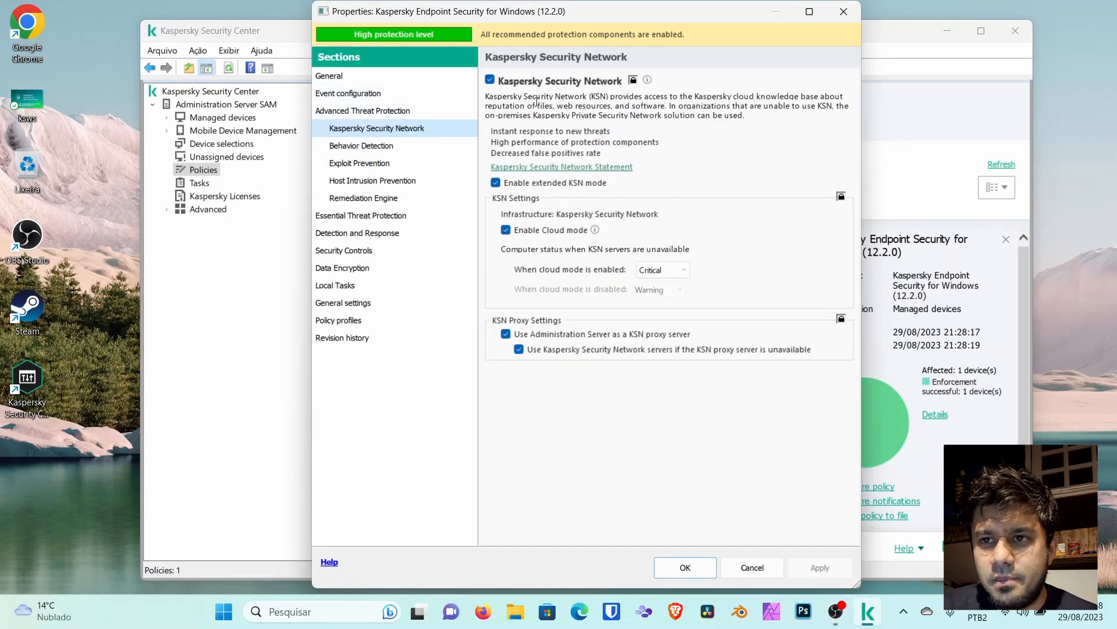
# Step: Turn Kaspersky Security Network off in the policy, re-enable it by agreeing to its statement, and confirm the policy properties
pyautogui.click(491, 82)
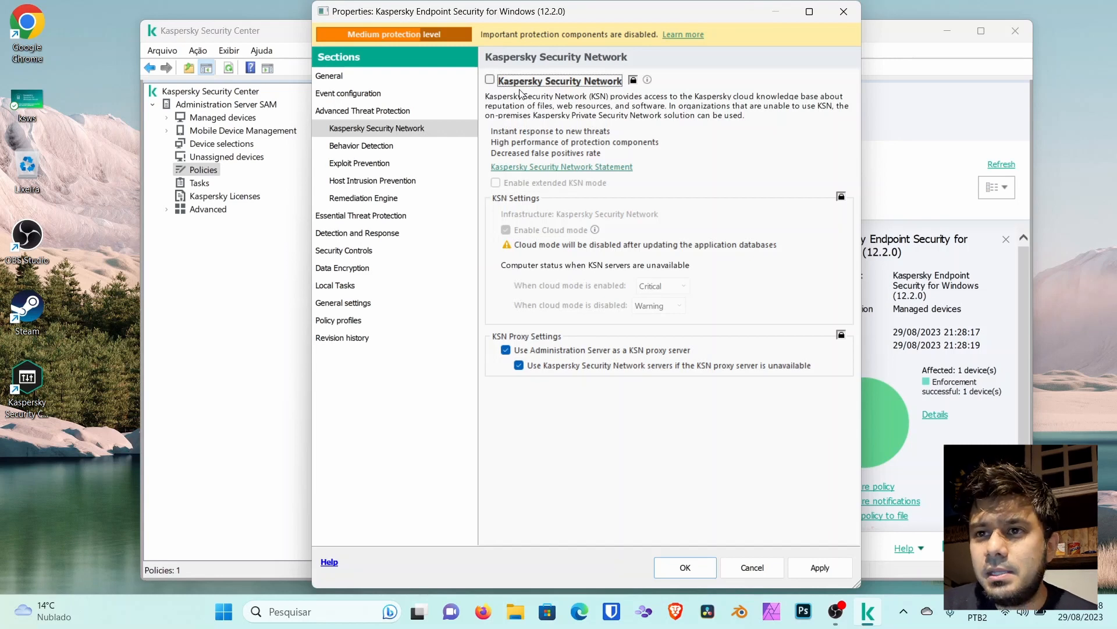
pyautogui.click(490, 81)
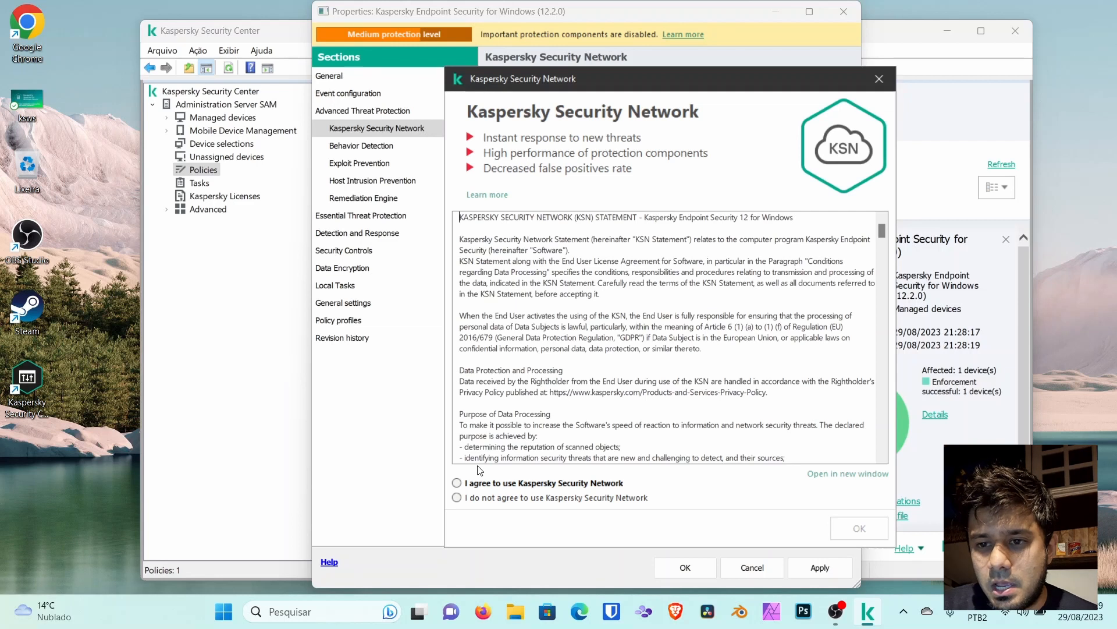
pyautogui.click(457, 483)
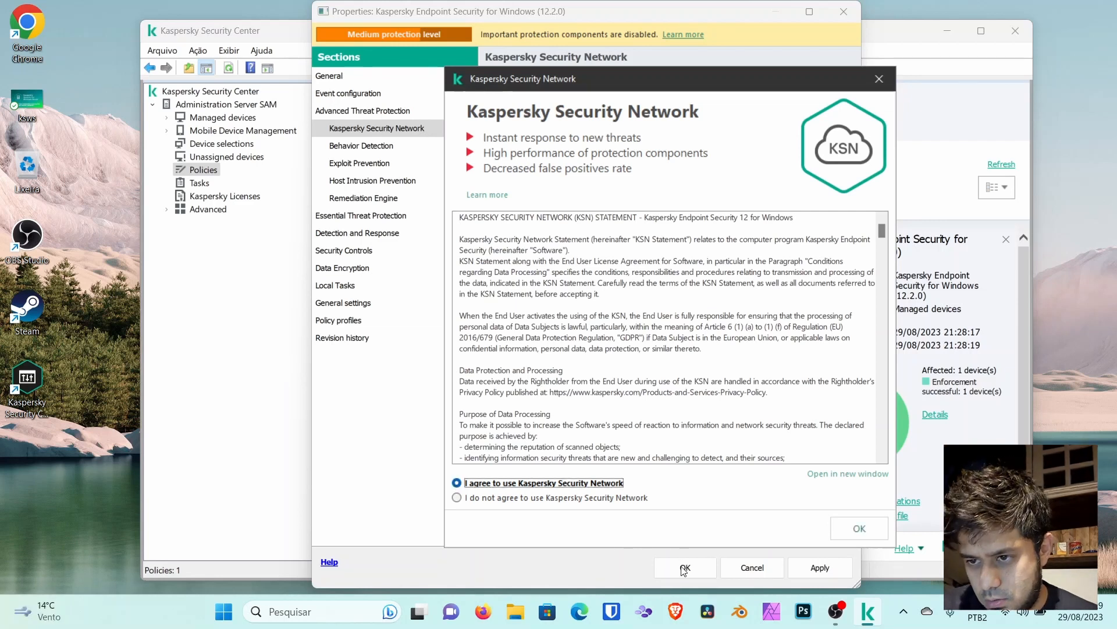
pyautogui.click(859, 529)
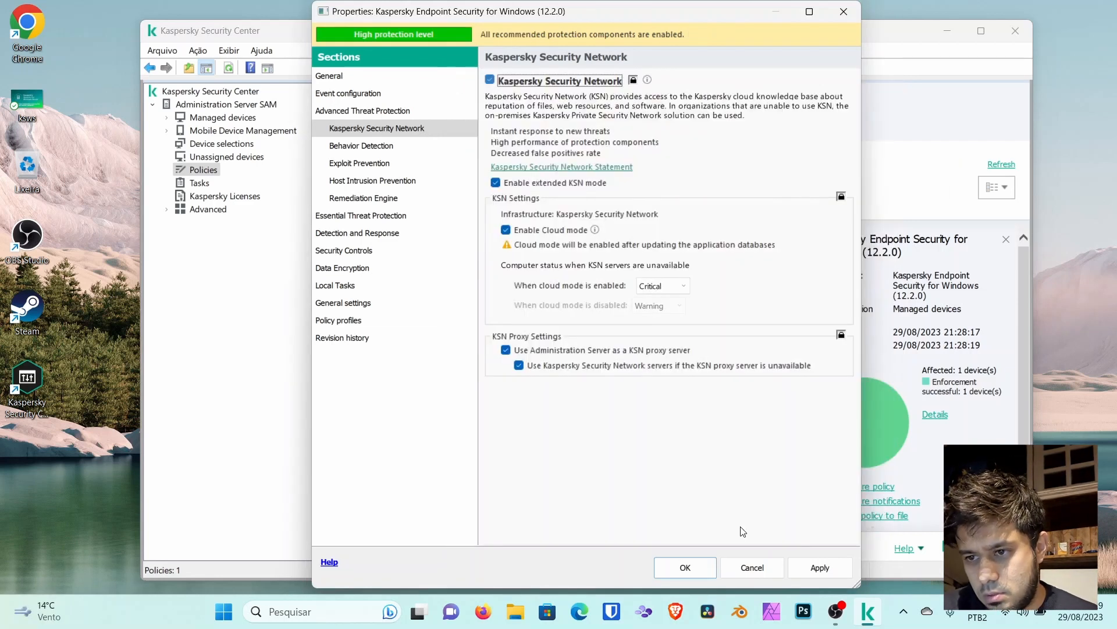
pyautogui.click(685, 567)
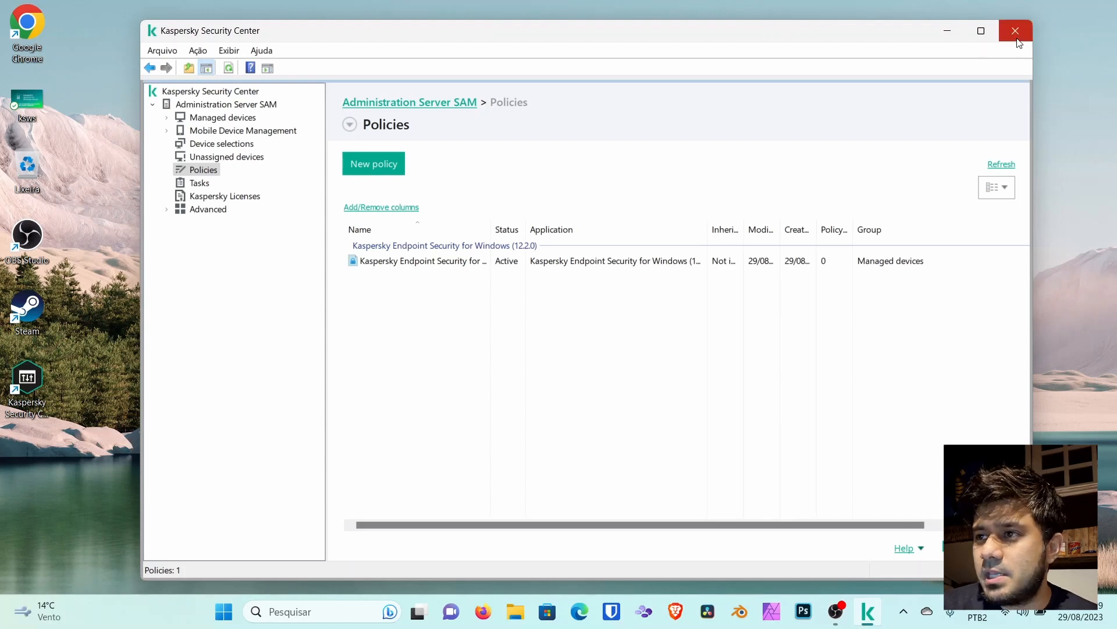
# Step: Switch to Firefox, go to support.kaspersky.com and open the Kaspersky Security Center page among the business products
pyautogui.click(946, 30)
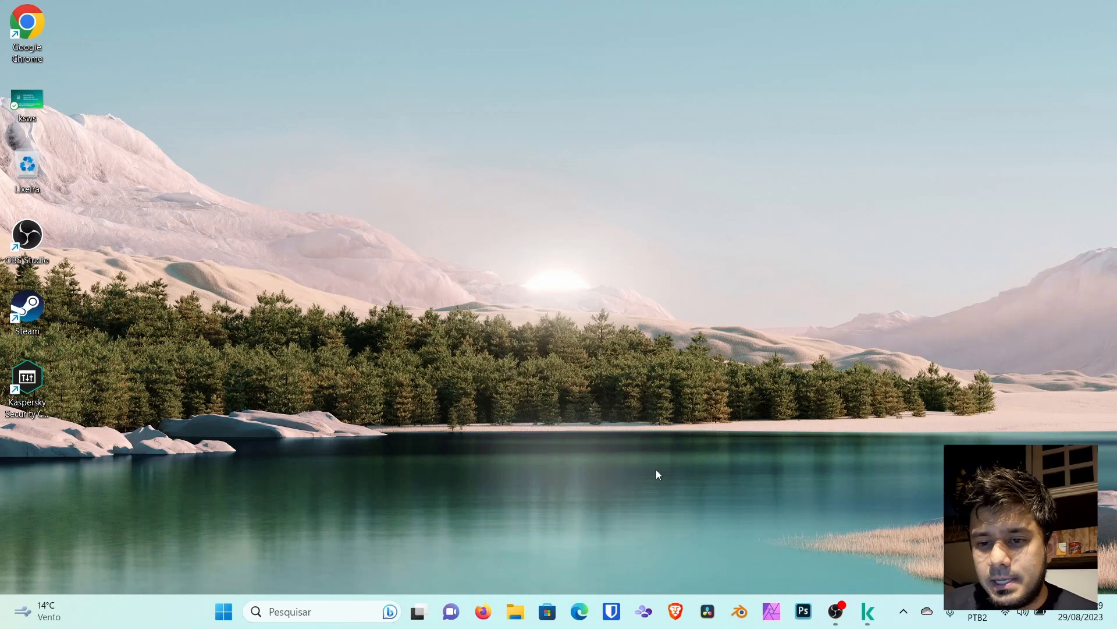
pyautogui.click(483, 611)
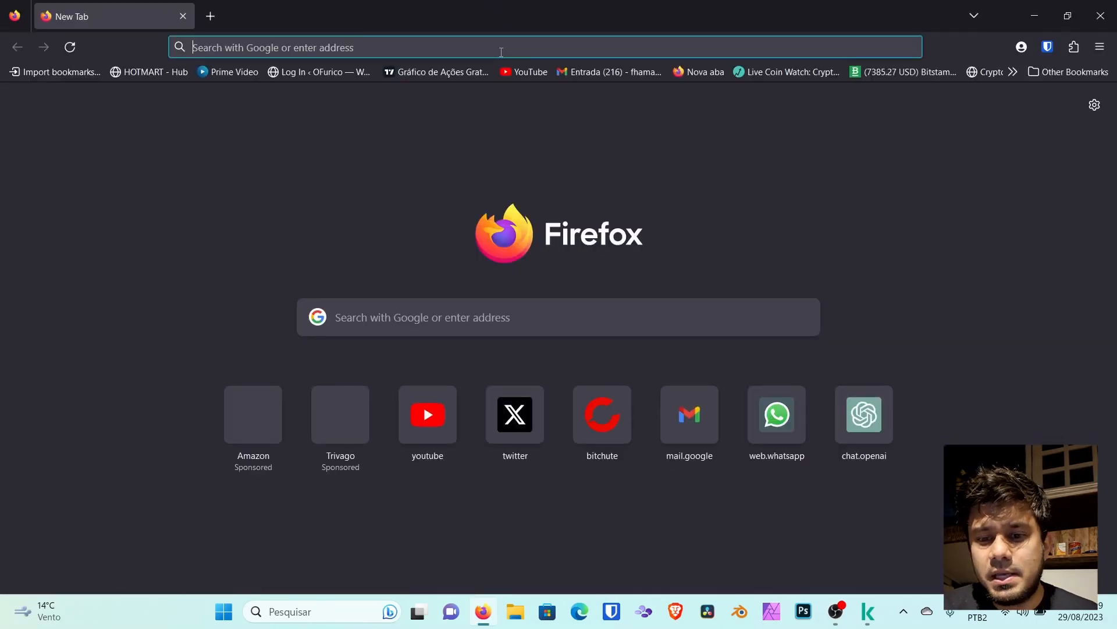
pyautogui.write('support.kaspersky.com')
pyautogui.press('Return')
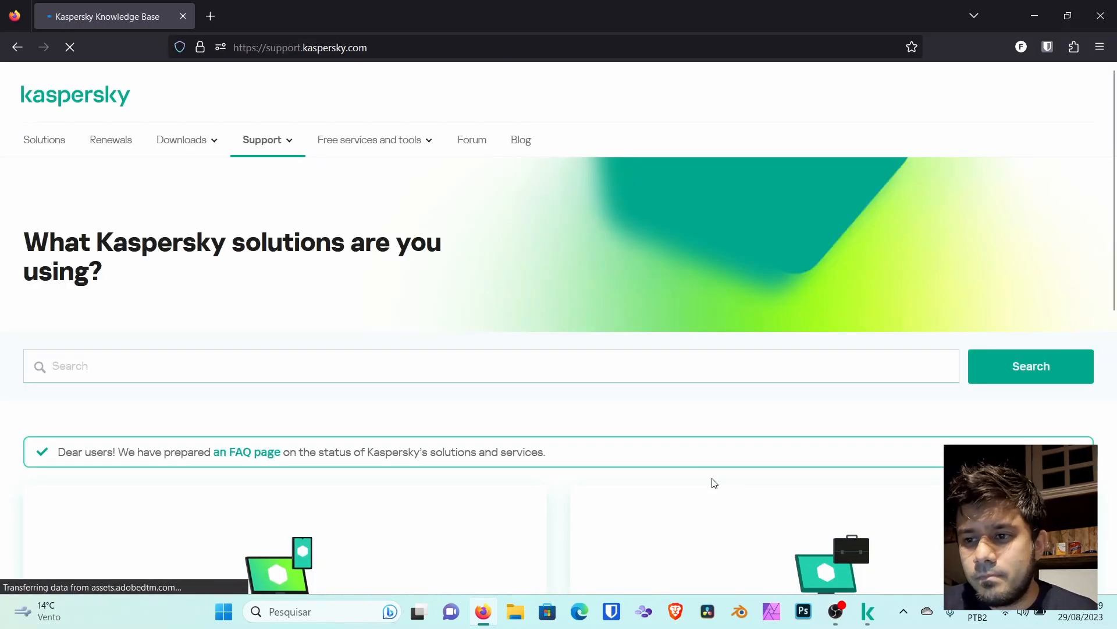
pyautogui.click(830, 557)
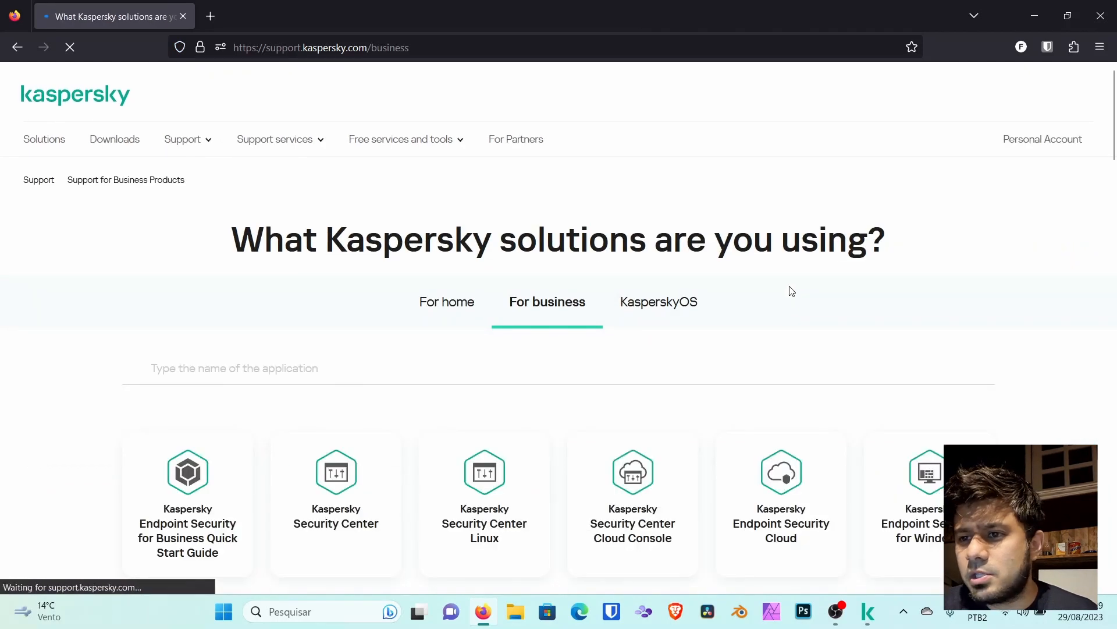
pyautogui.scroll(-3, 788, 289)
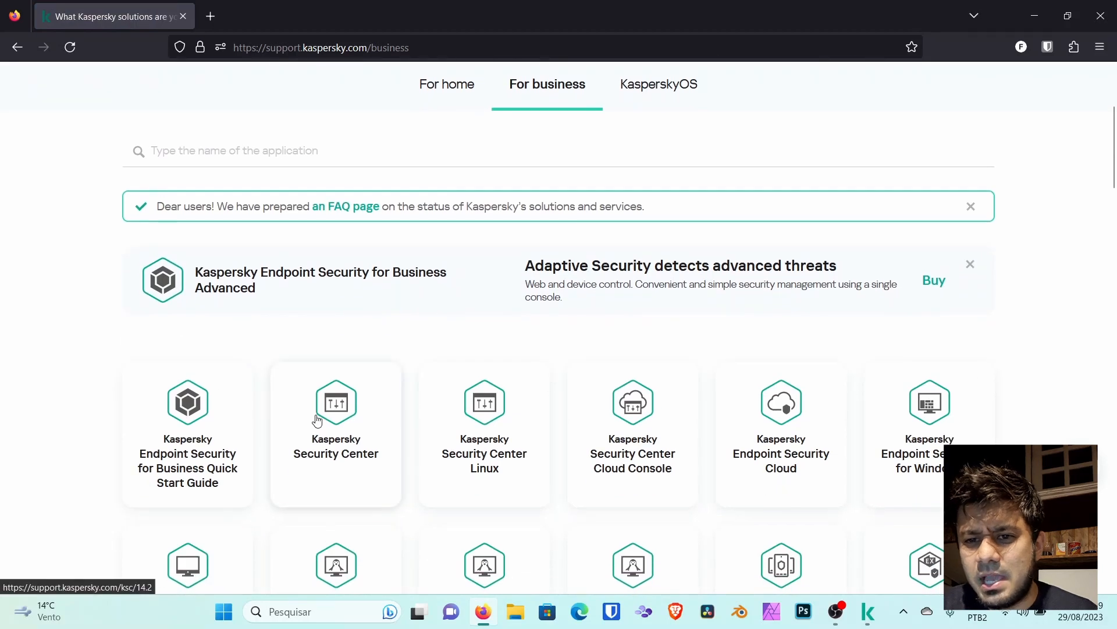
pyautogui.click(333, 416)
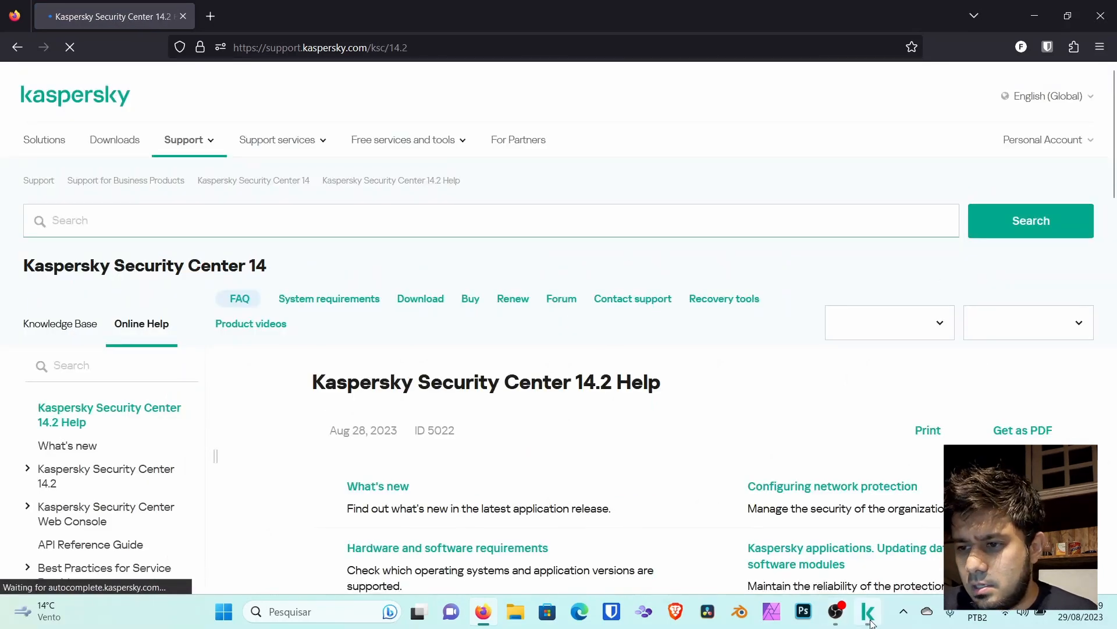
# Step: Switch to the Kaspersky Security Center console, expand Mobile Device Management, view the managed devices, and minimize the console
pyautogui.click(870, 621)
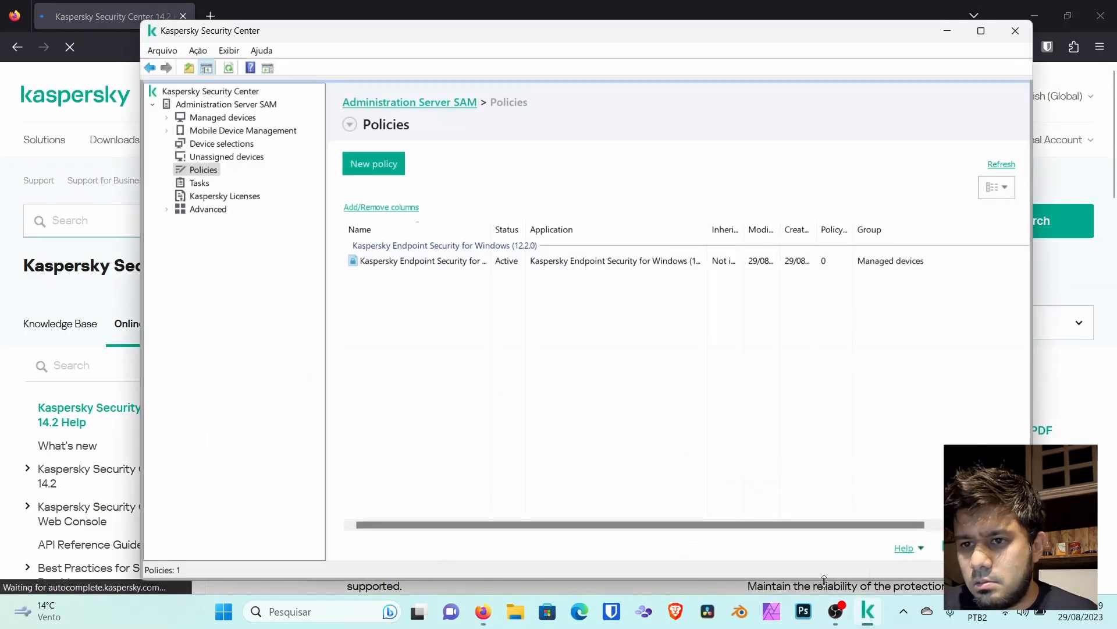
pyautogui.click(166, 131)
pyautogui.click(215, 117)
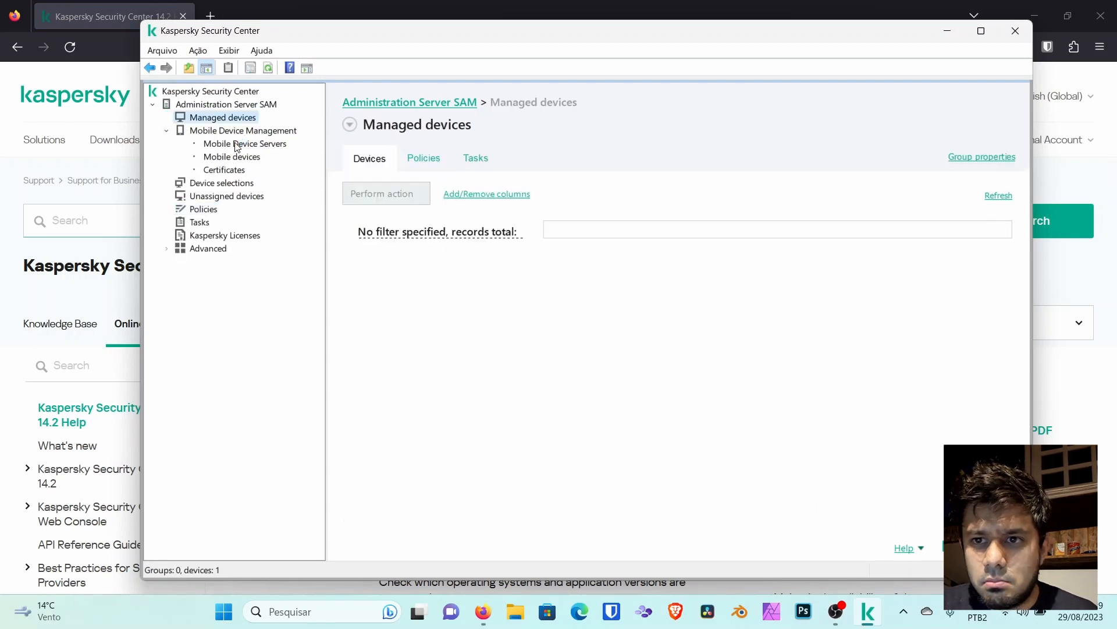
pyautogui.click(948, 30)
# Step: Open the Kaspersky Security Center 14.2 Online Help in Firefox and search it for "sql 2019"
pyautogui.scroll(-3, 444, 279)
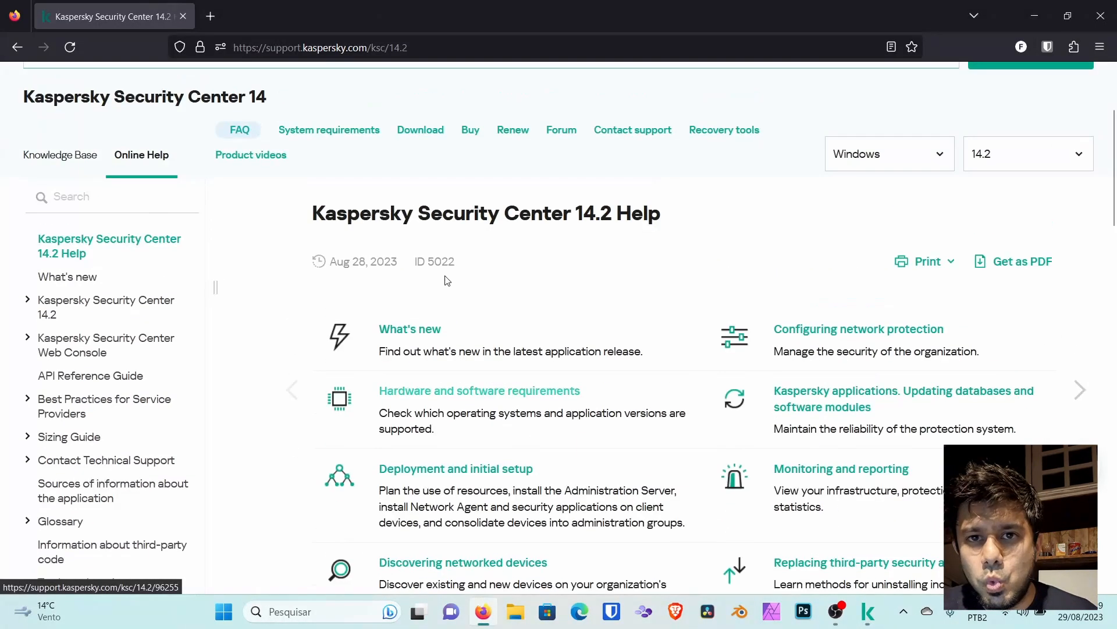
pyautogui.click(141, 155)
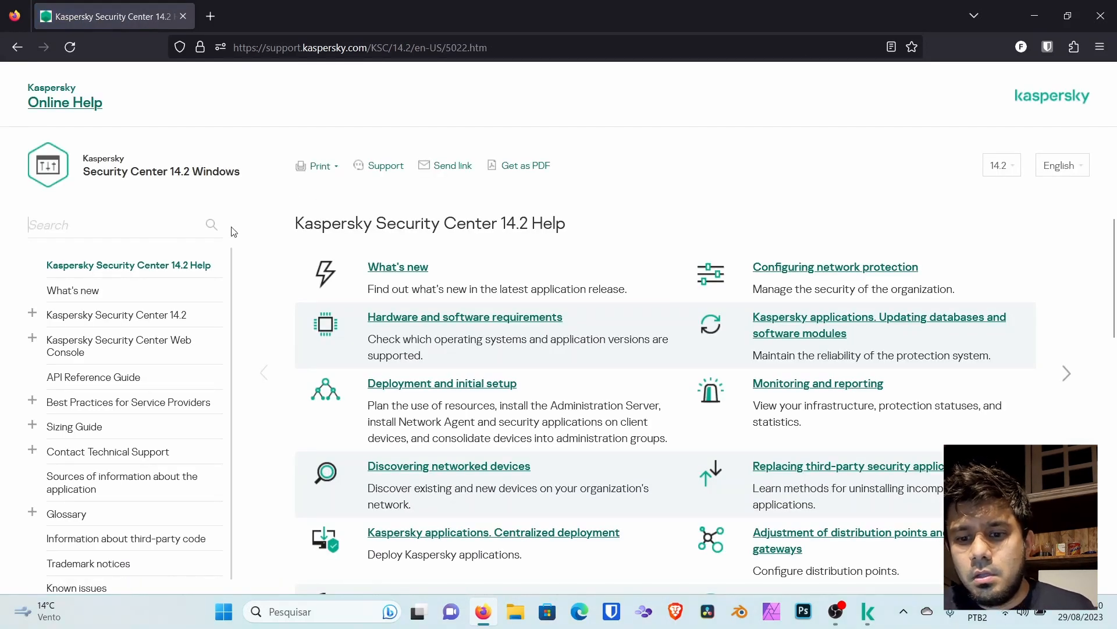
pyautogui.write('sql')
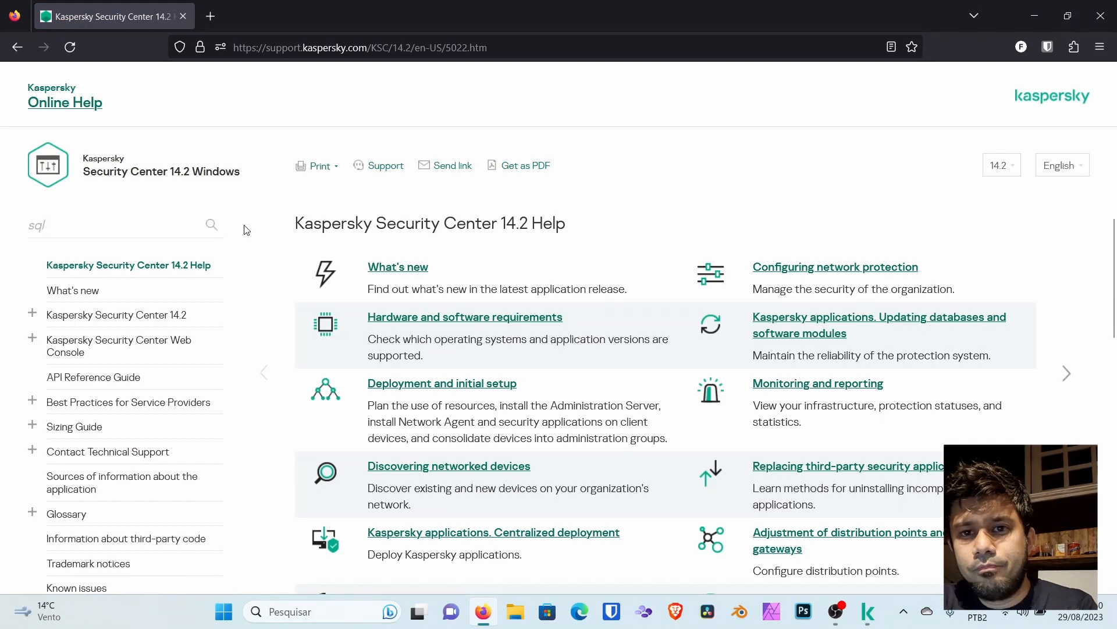
pyautogui.write(' 2019')
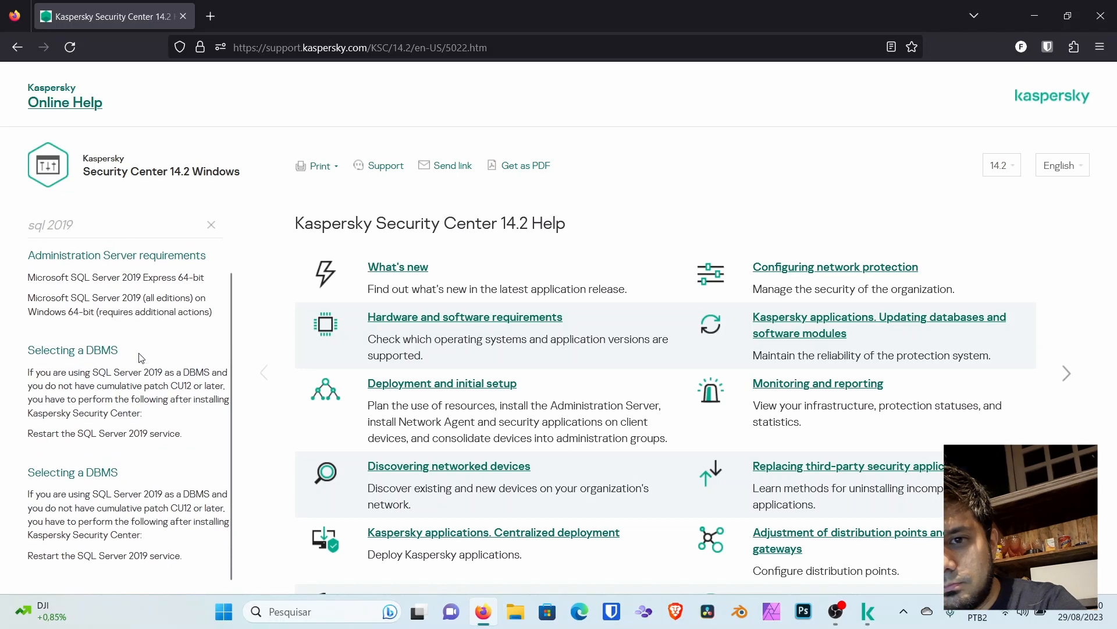
# Step: Open the "Selecting a DBMS" article and read the SQL Server 2019 instructions to perform after installing Kaspersky Security Center
pyautogui.click(84, 478)
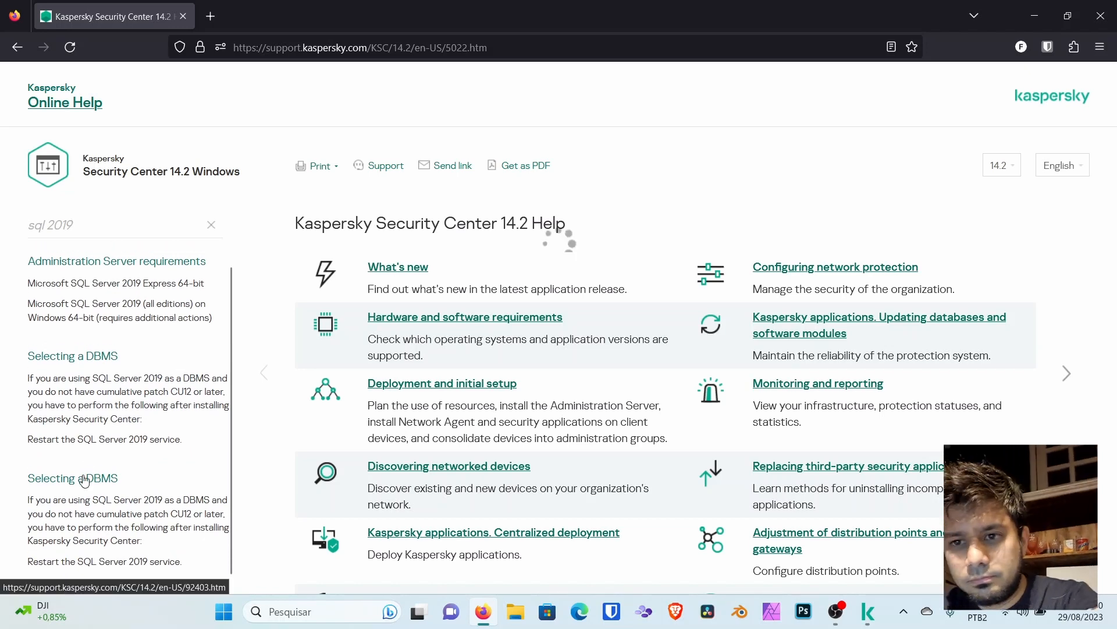
pyautogui.scroll(-10, 513, 418)
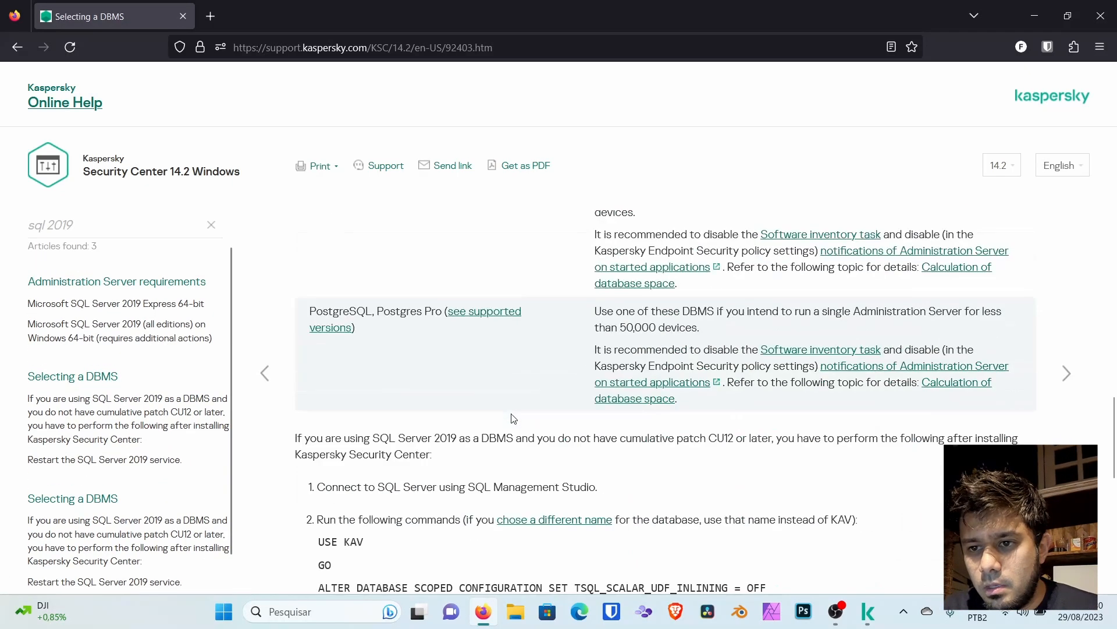
pyautogui.scroll(-10, 514, 418)
pyautogui.scroll(6, 341, 298)
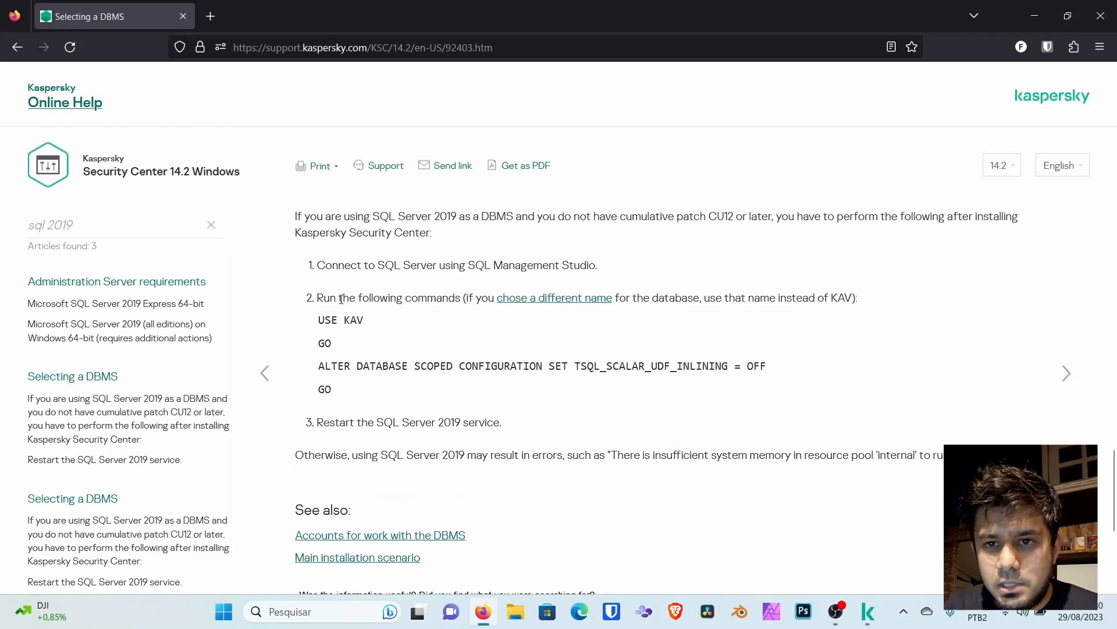
pyautogui.moveTo(298, 216); pyautogui.dragTo(458, 217)
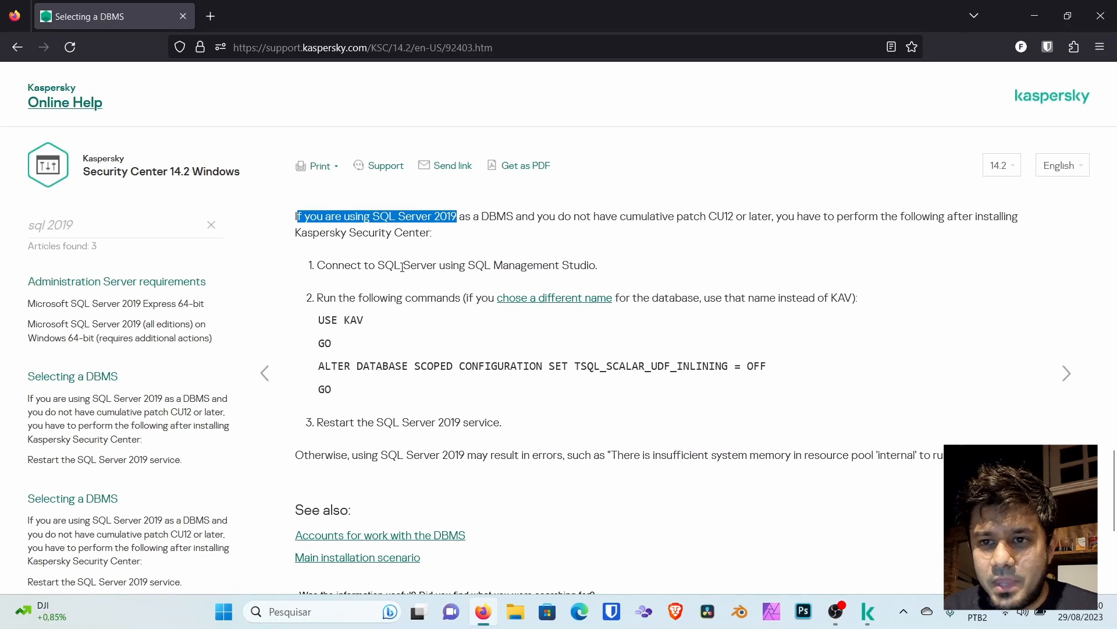
pyautogui.moveTo(404, 266); pyautogui.dragTo(639, 261)
pyautogui.click(639, 261)
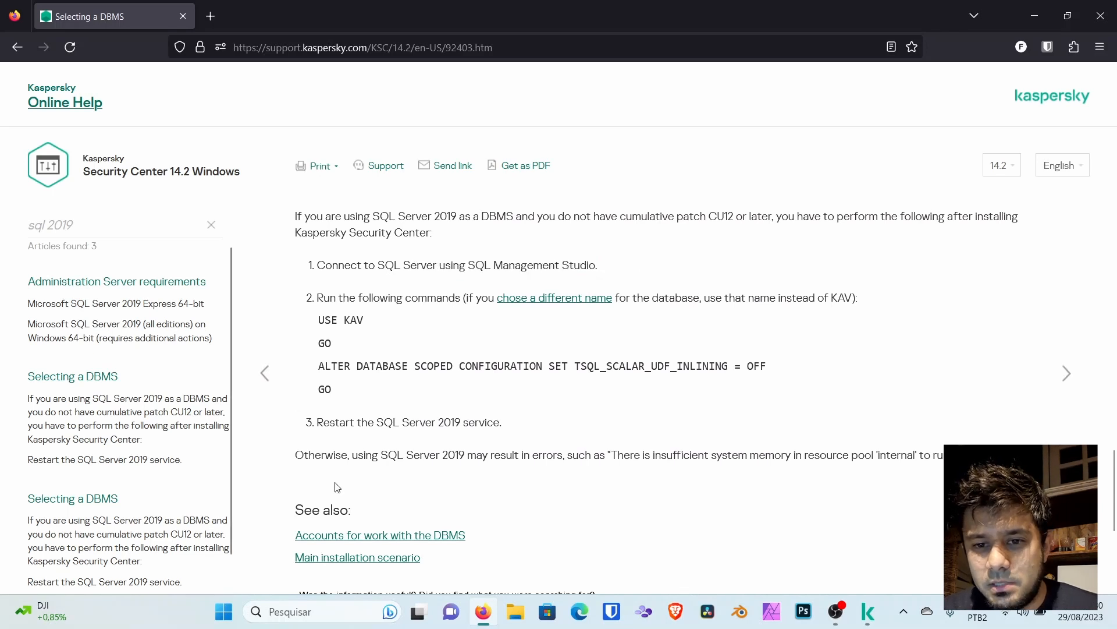
# Step: Open Firefox's downloads list and run SSMS-Setup-ENU.exe
pyautogui.click(224, 611)
pyautogui.click(1027, 275)
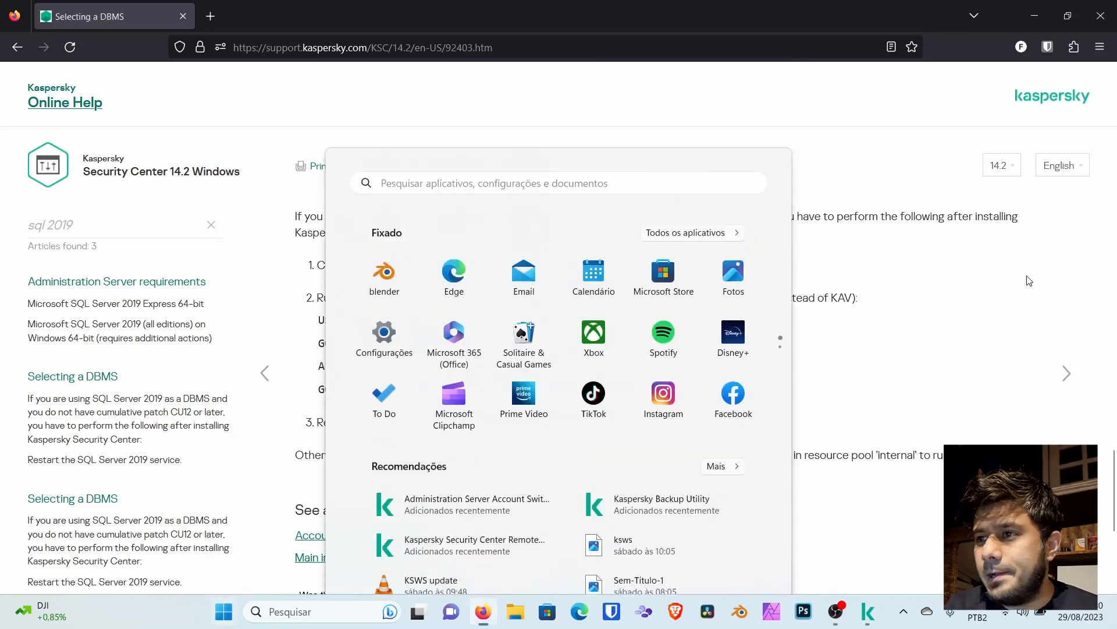
pyautogui.click(1102, 46)
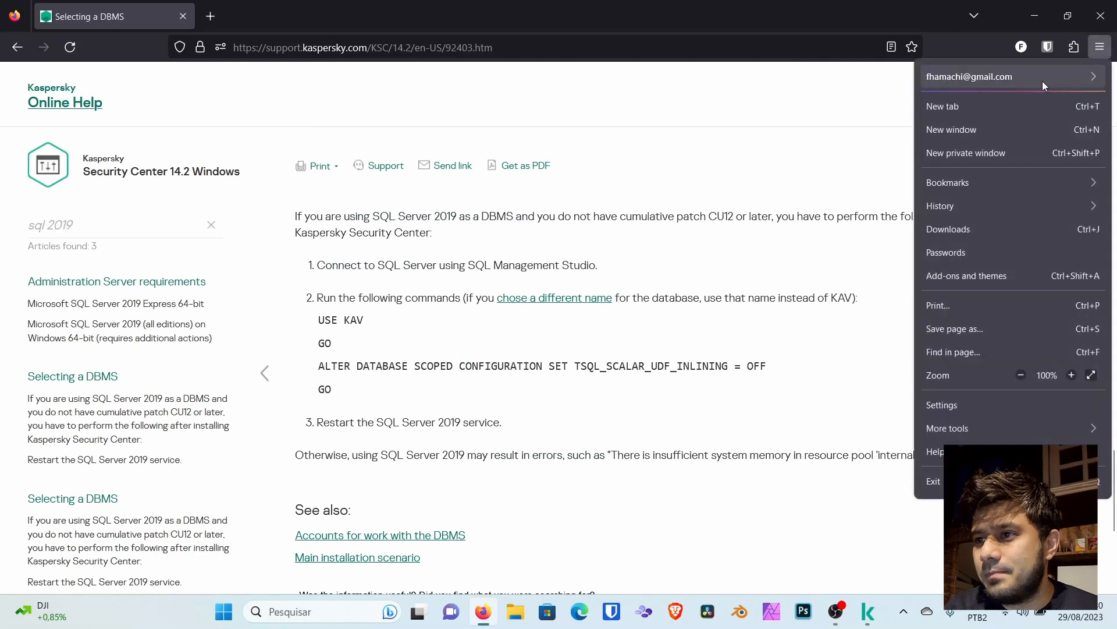
pyautogui.click(968, 229)
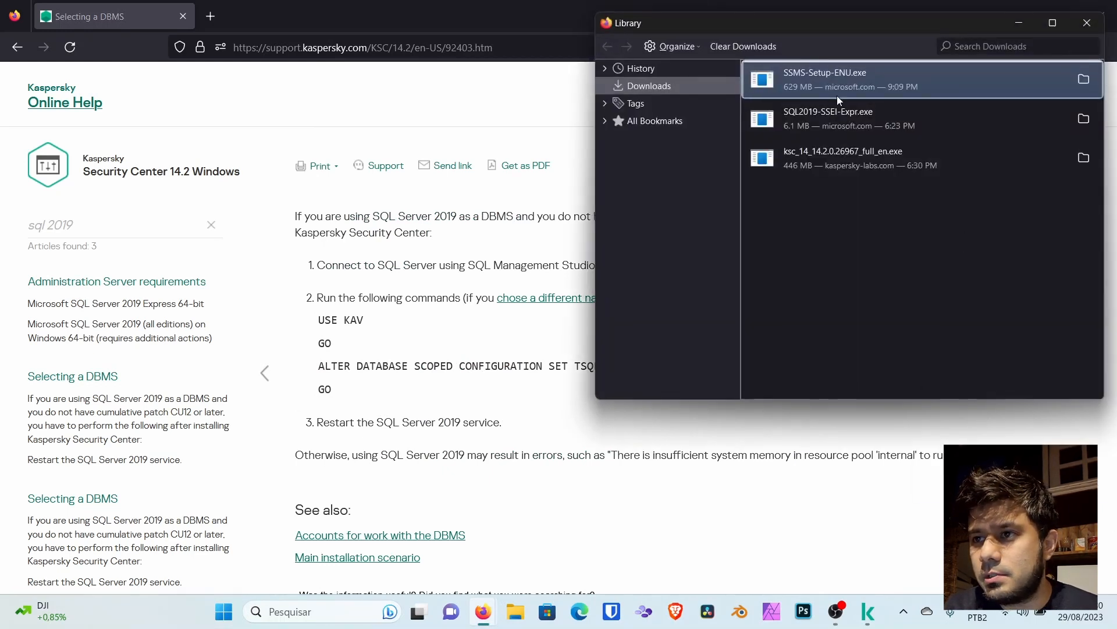
pyautogui.doubleClick(835, 93)
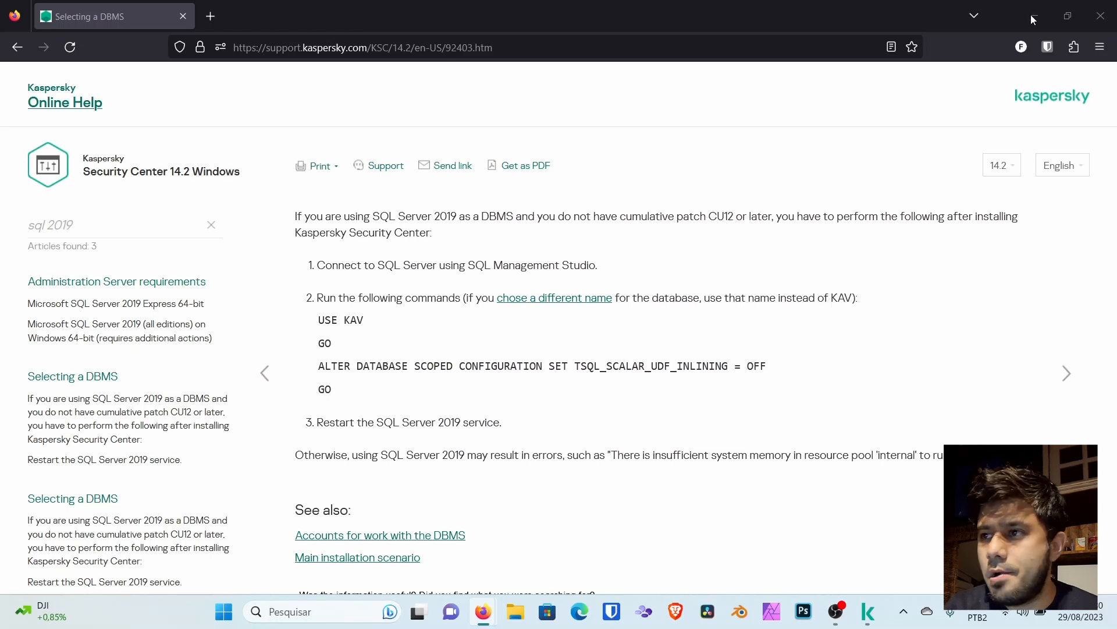
pyautogui.moveTo(836, 611)
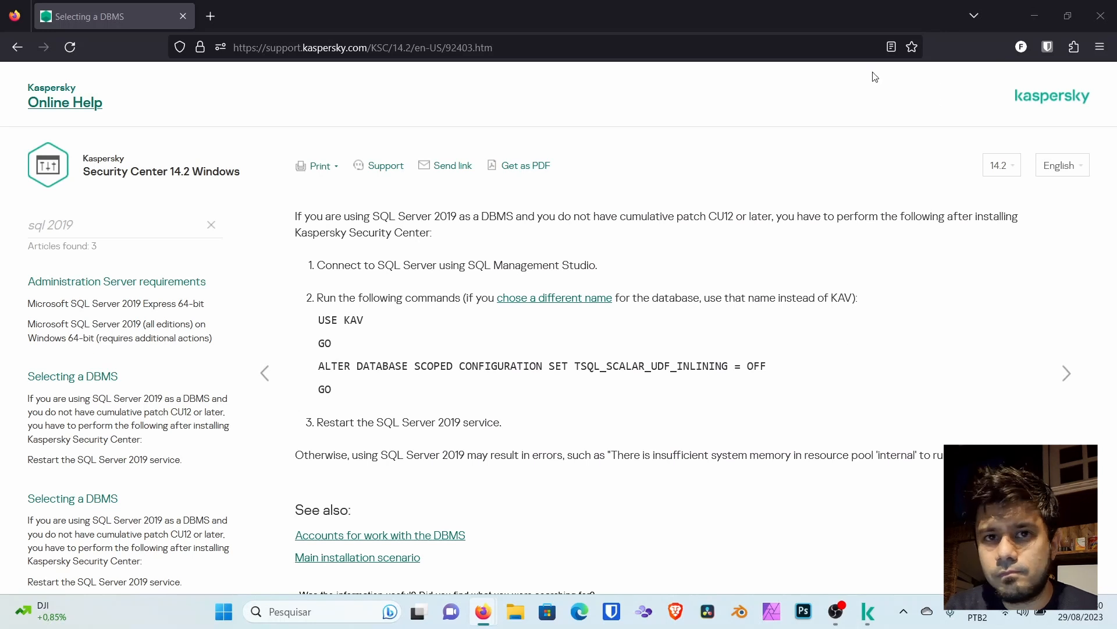
pyautogui.moveTo(879, 620)
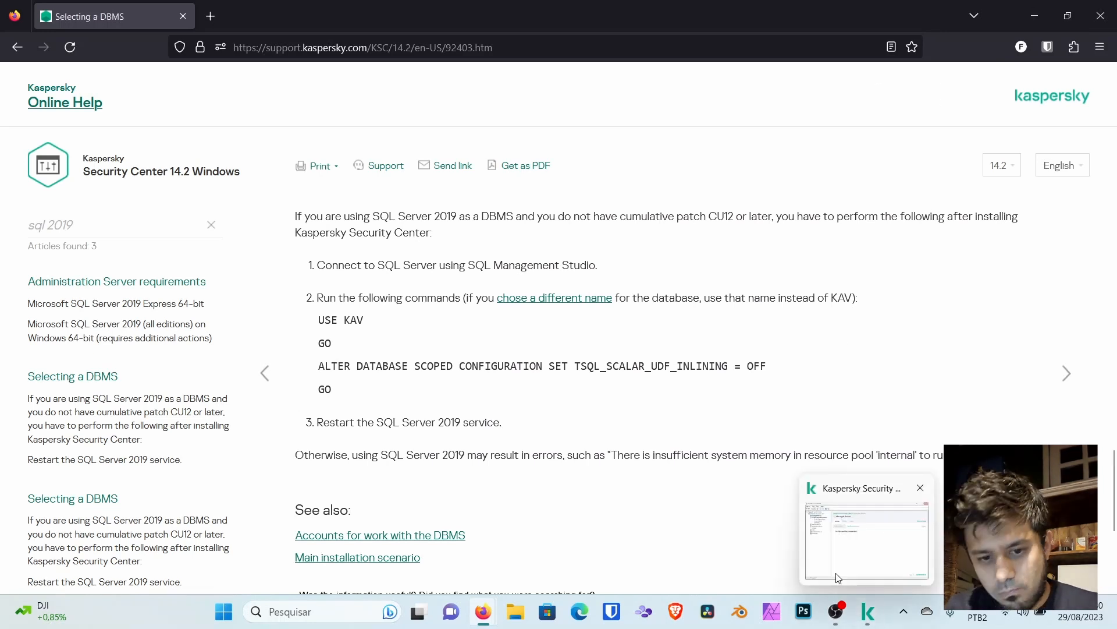
pyautogui.moveTo(815, 550)
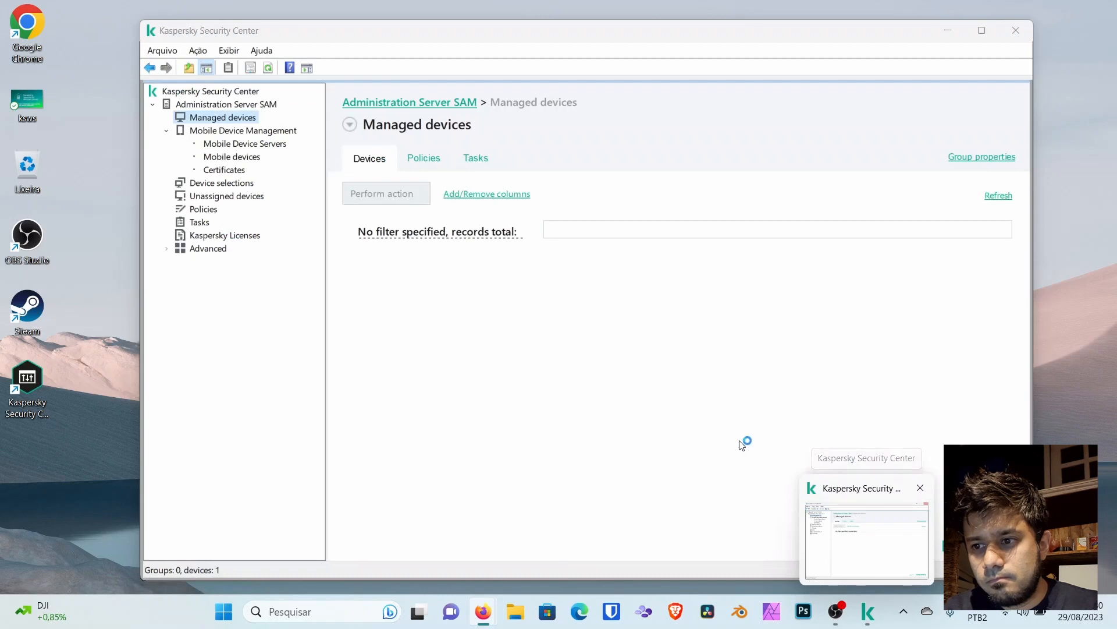
pyautogui.hotkey('alt', 'Tab')
pyautogui.hotkey('alt', 'Tab')
pyautogui.hotkey('alt', 'Tab')
pyautogui.hotkey('alt', 'Tab')
pyautogui.hotkey('alt', 'Tab')
pyautogui.hotkey('alt', 'Tab')
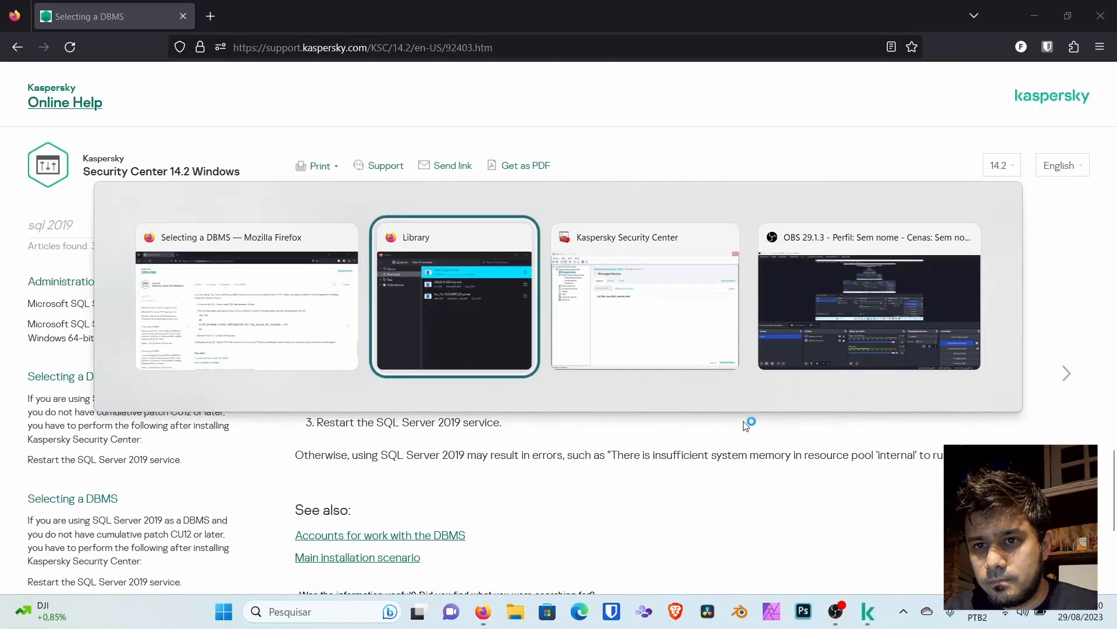
pyautogui.hotkey('alt', 'Tab')
pyautogui.hotkey('alt', 'Tab')
pyautogui.hotkey('alt', 'Tab')
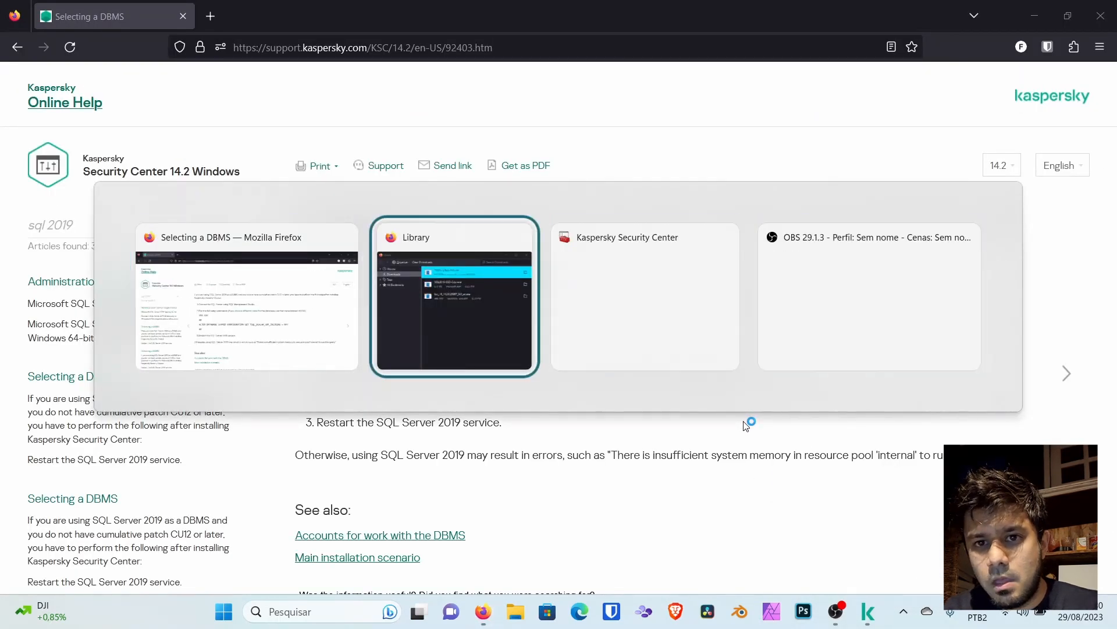
# Step: Switch to the SQL Server Management Studio 19.1 installer and start the installation in the default location
pyautogui.hotkey('alt', 'Tab')
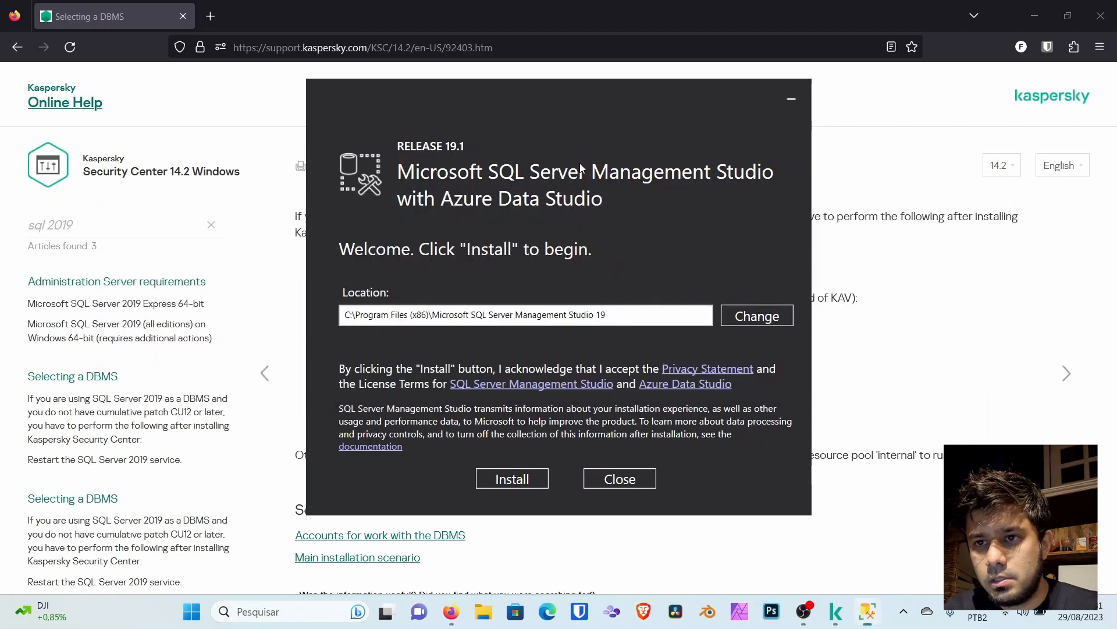
pyautogui.click(520, 481)
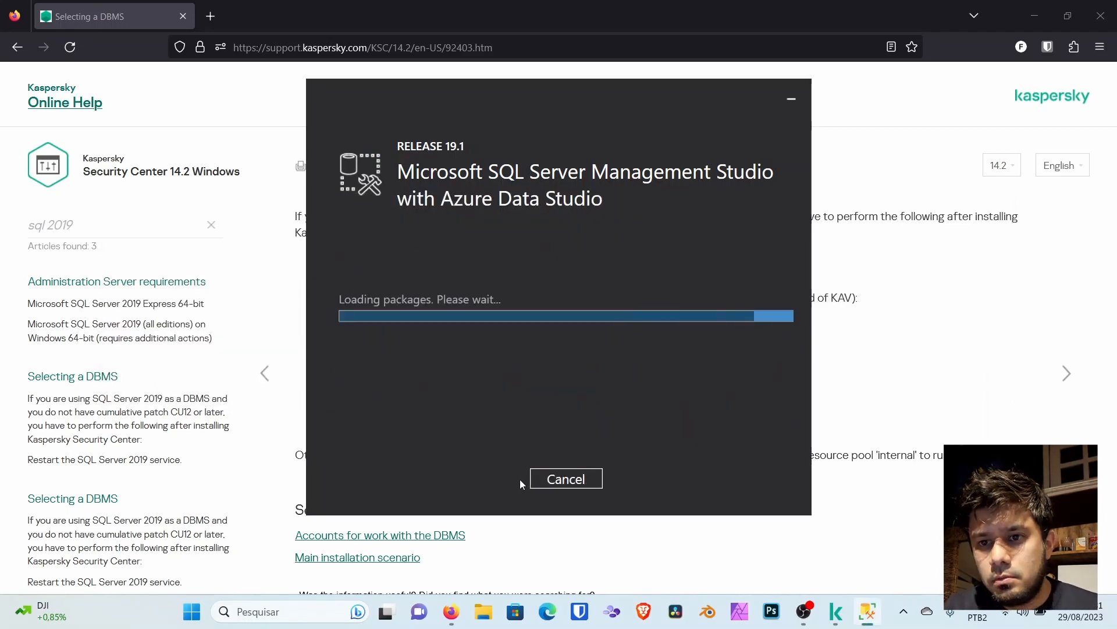
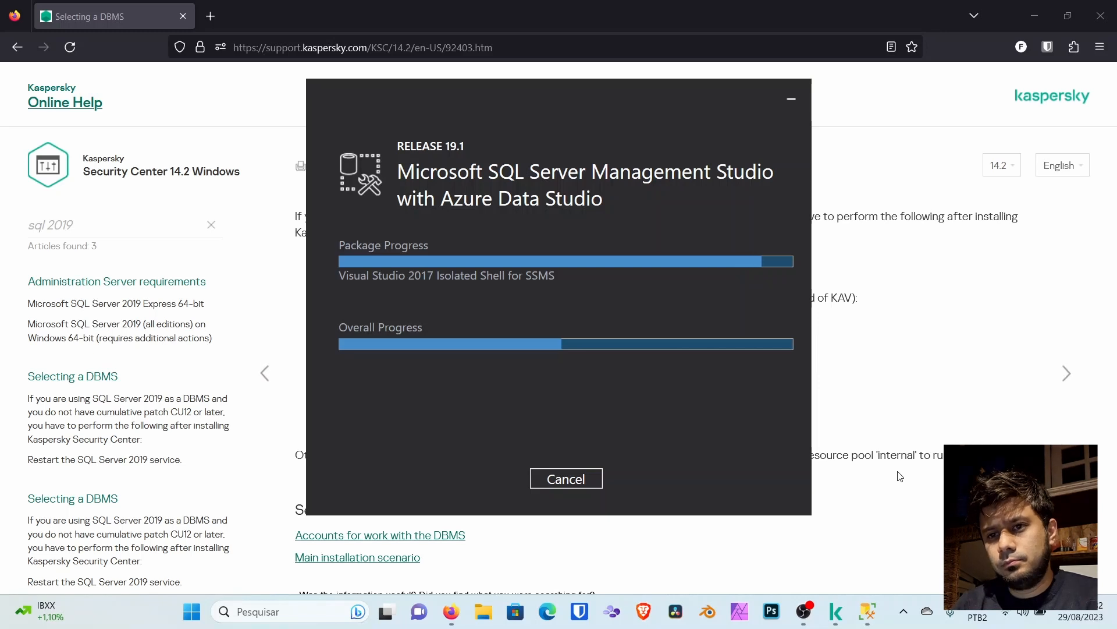
# Step: Switch to the Kaspersky Security Center console, force the unresponsive program to close, and cancel the problem report
pyautogui.click(837, 611)
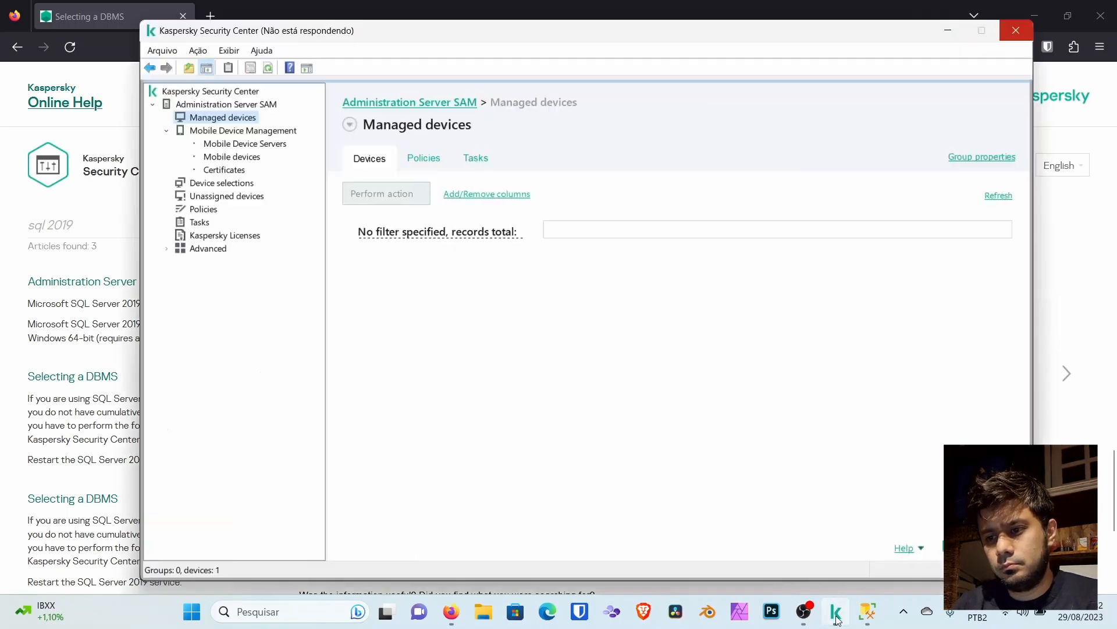
pyautogui.click(1013, 36)
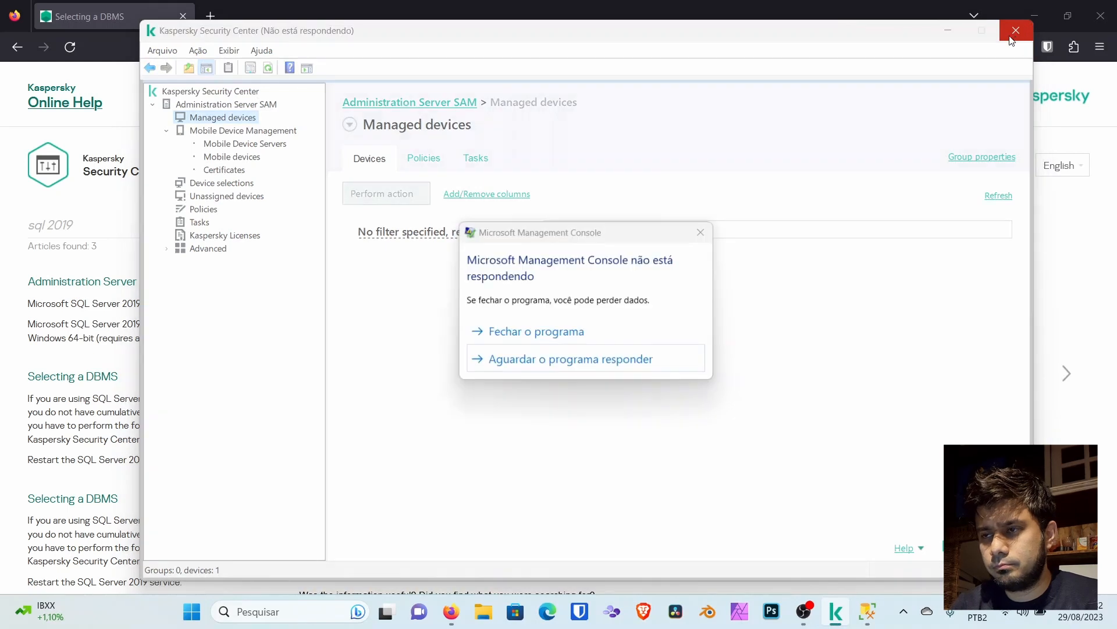
pyautogui.click(537, 331)
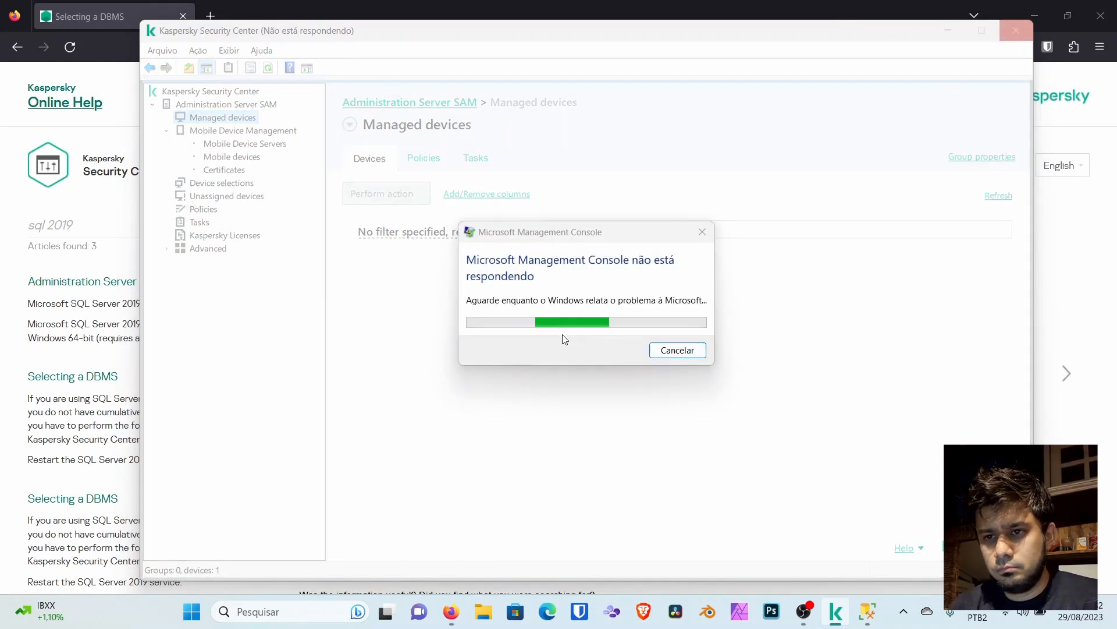
pyautogui.click(666, 354)
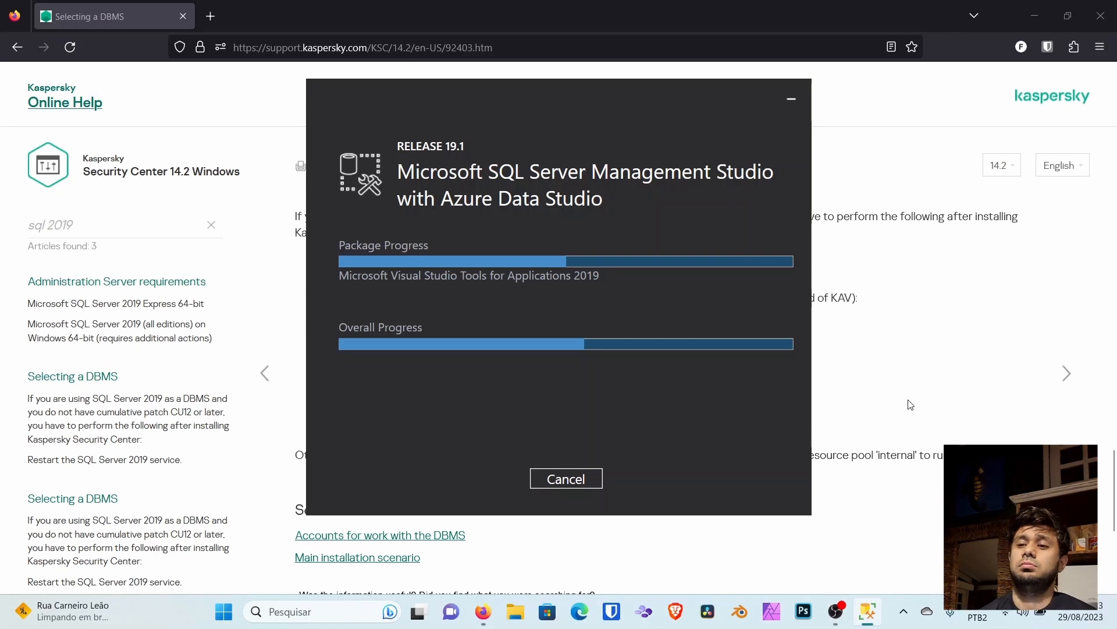
# Step: Review the SQL commands for the KAV database in Firefox, minimize the browser, and move the installer window up slightly
pyautogui.hotkey('alt', 'Tab')
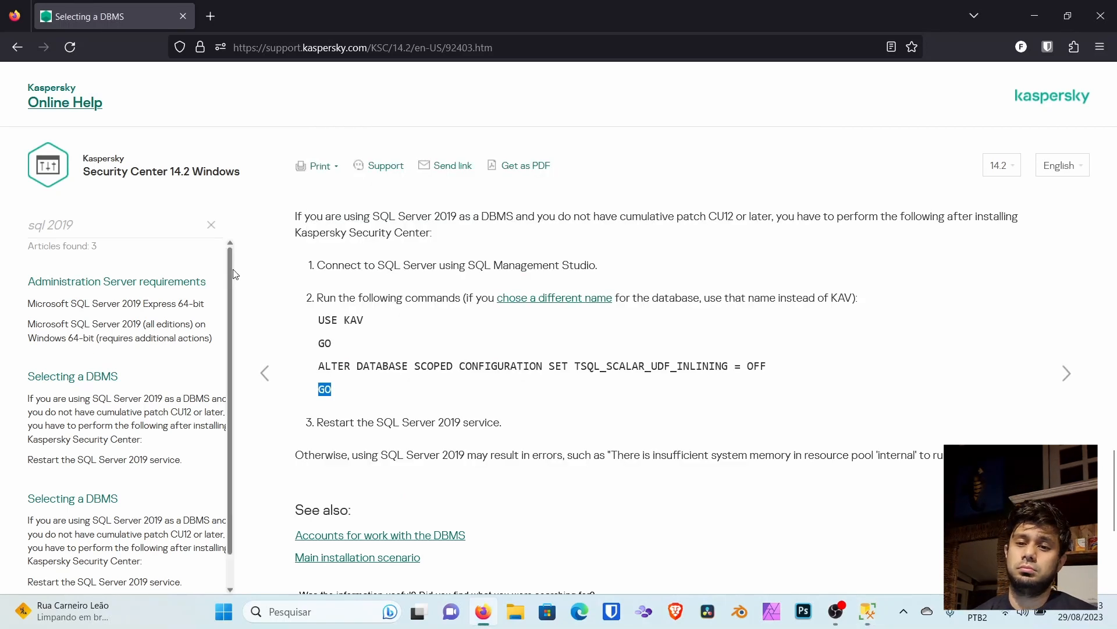
pyautogui.click(323, 323)
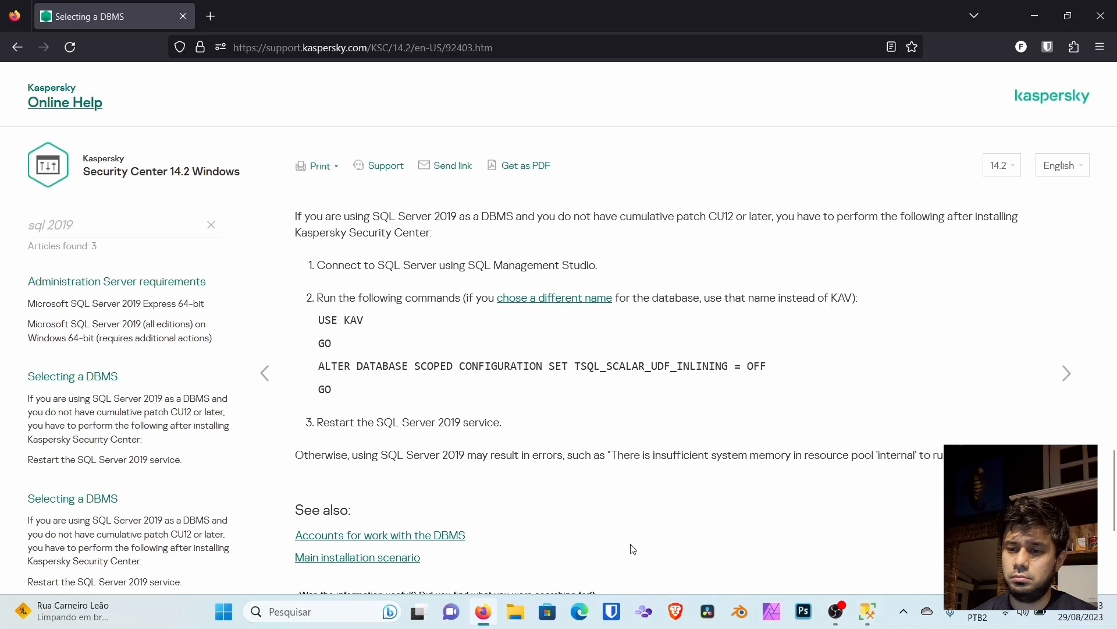
pyautogui.click(1035, 16)
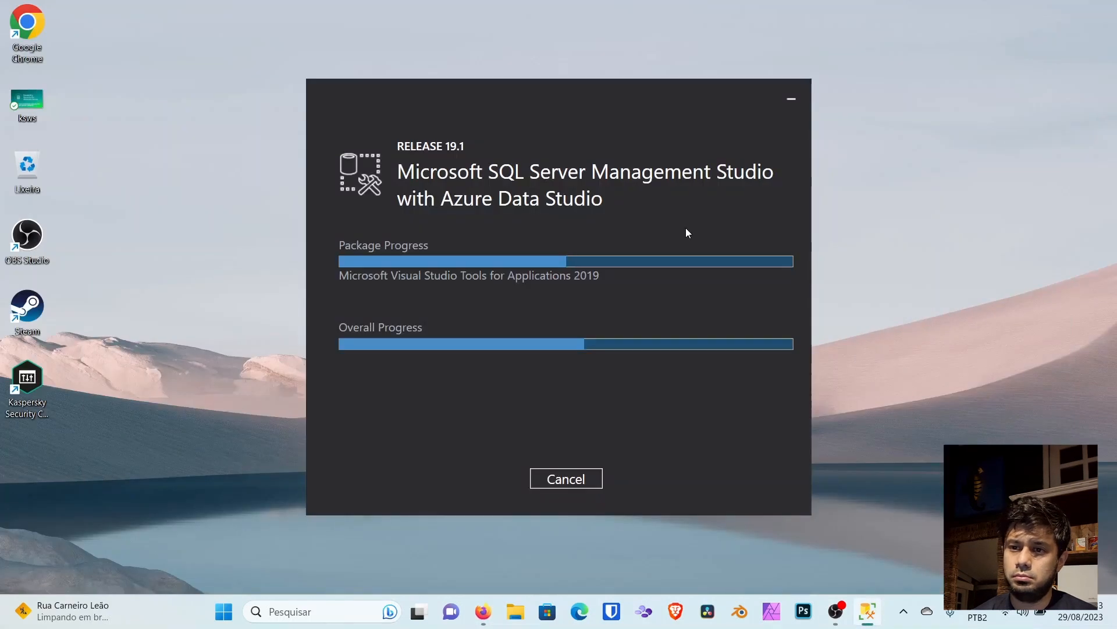
pyautogui.moveTo(597, 118); pyautogui.dragTo(612, 75)
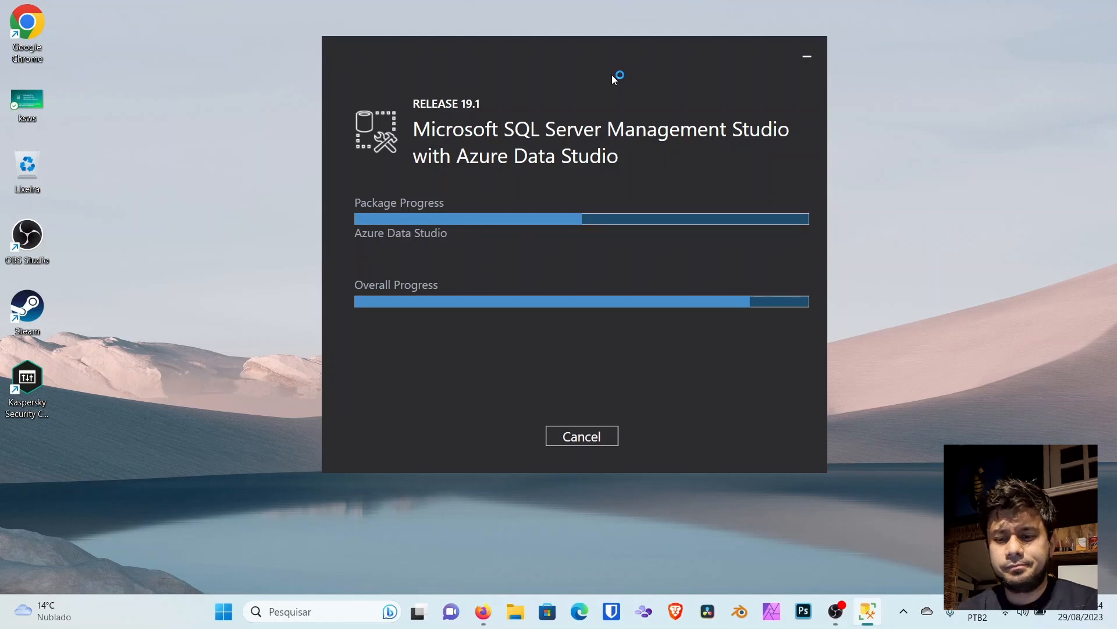
# Step: Reopen the Kaspersky Security Center console and show its version information
pyautogui.press('super')
pyautogui.write('kaspe')
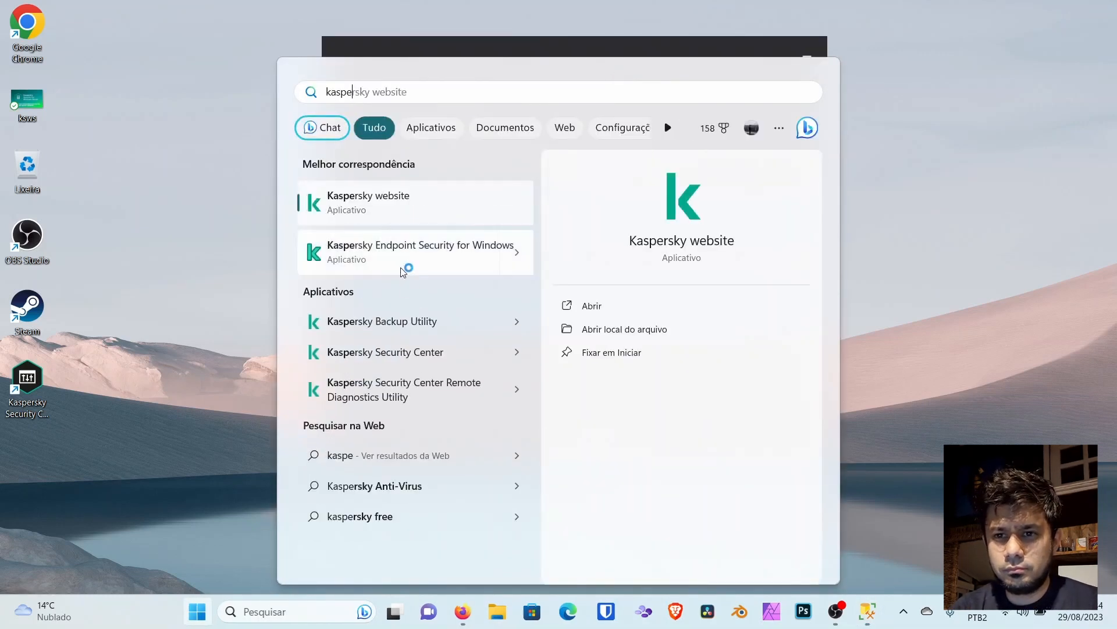
pyautogui.press('Escape')
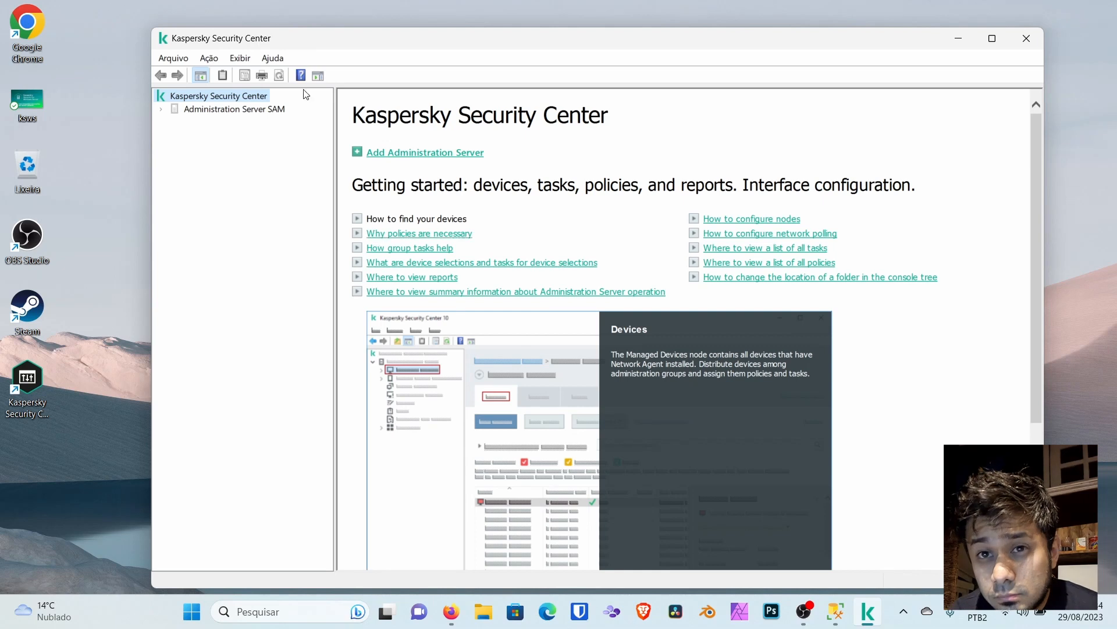
pyautogui.click(272, 58)
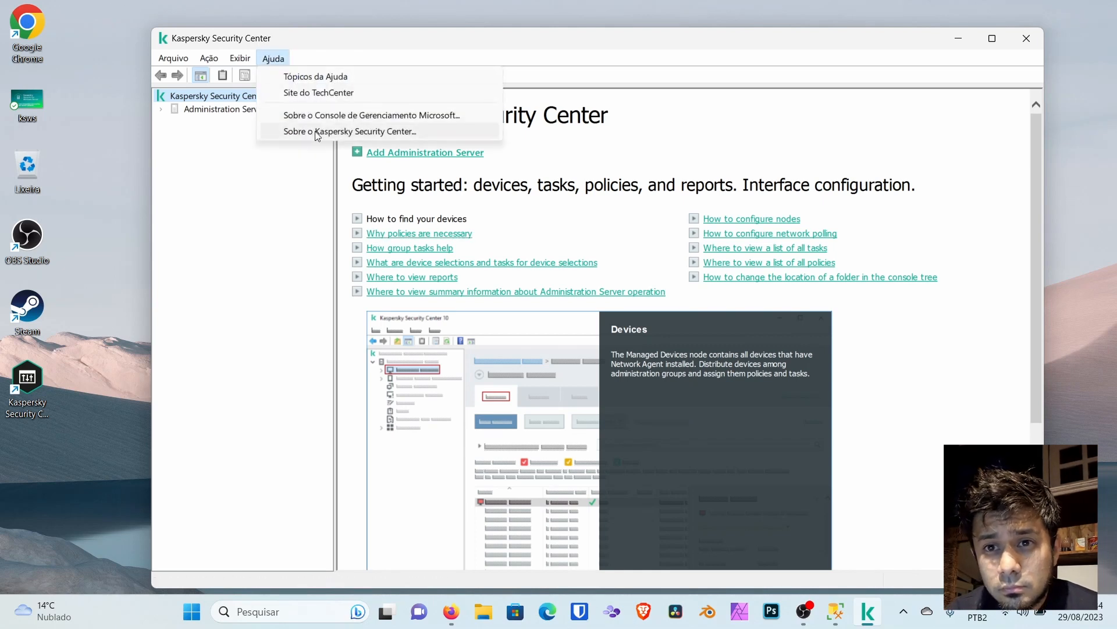
pyautogui.click(317, 132)
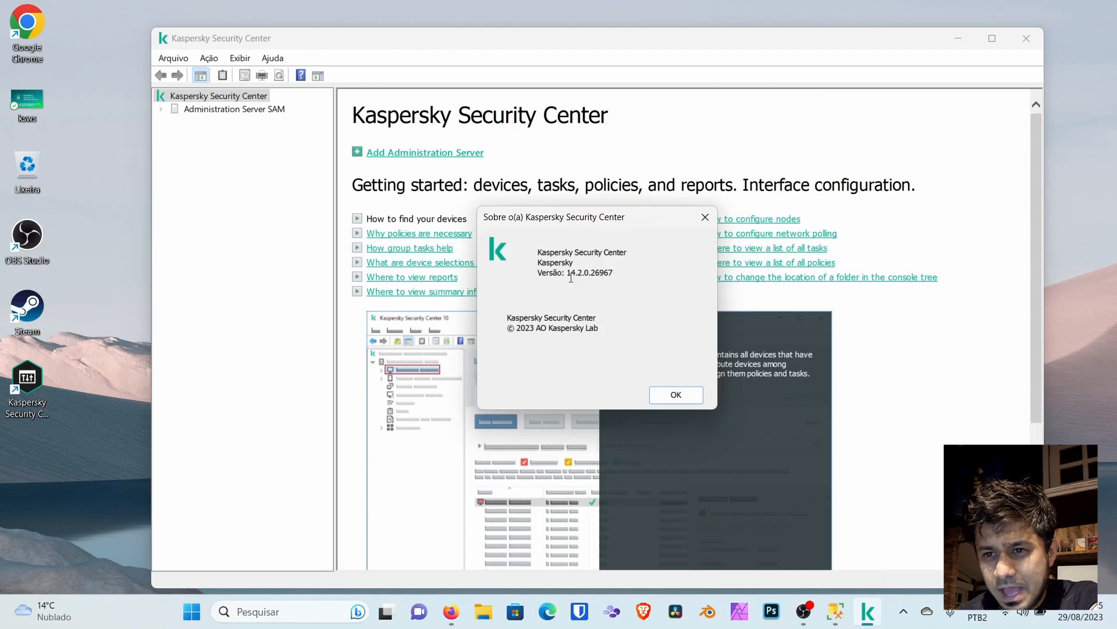
# Step: Switch to Firefox and reread the cumulative patch CU12 condition and the follow-up instructions for SQL Server 2019
pyautogui.click(452, 612)
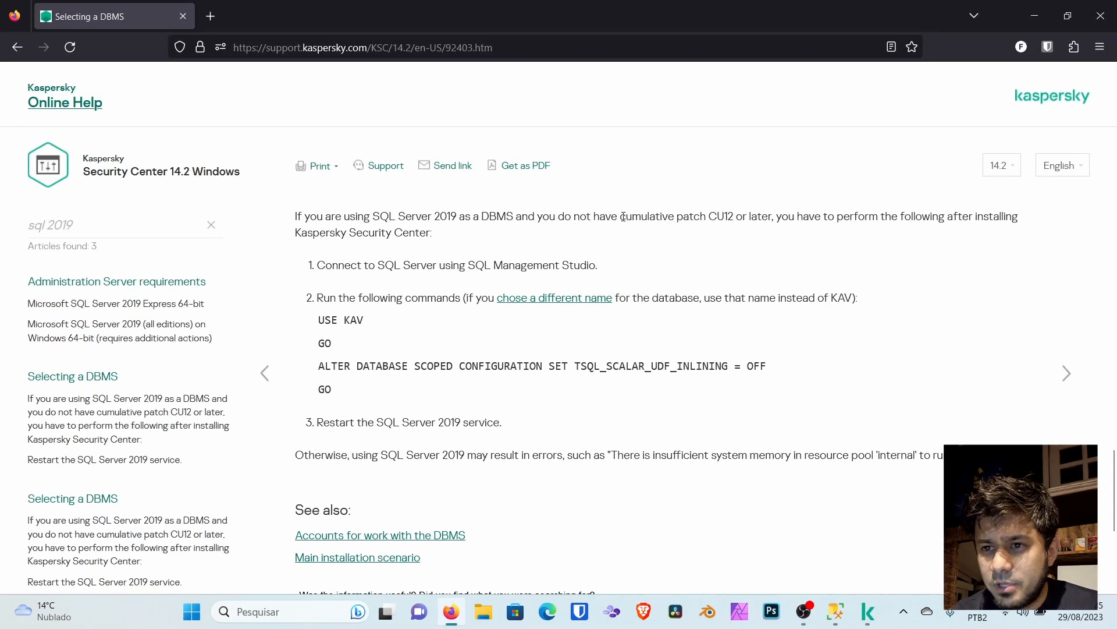
pyautogui.moveTo(623, 216); pyautogui.dragTo(734, 256)
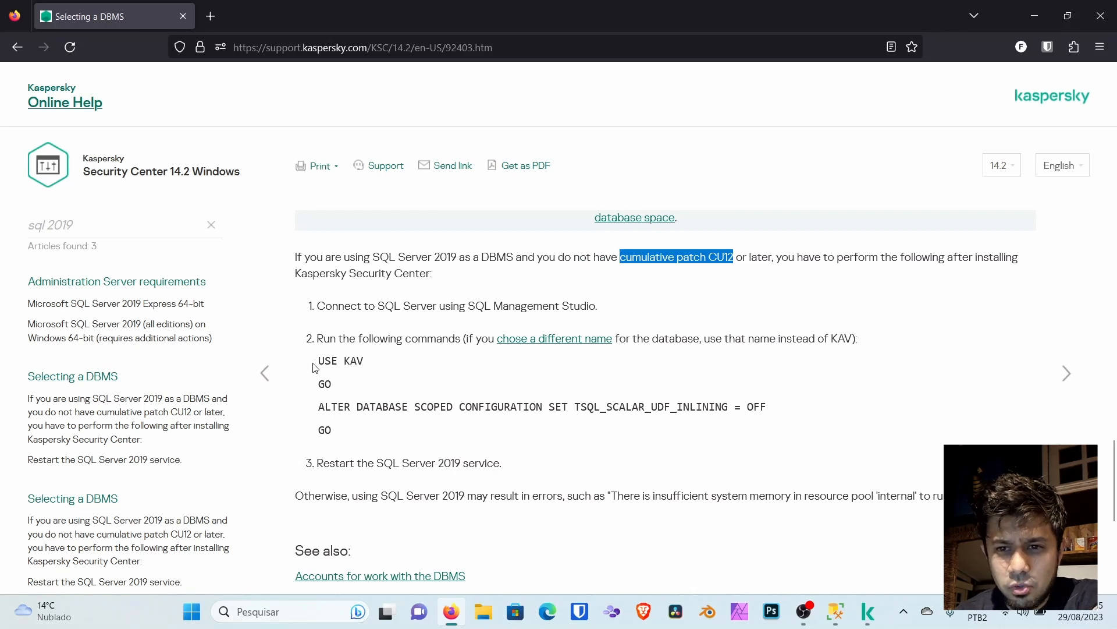
pyautogui.click(392, 469)
pyautogui.scroll(-2, 510, 472)
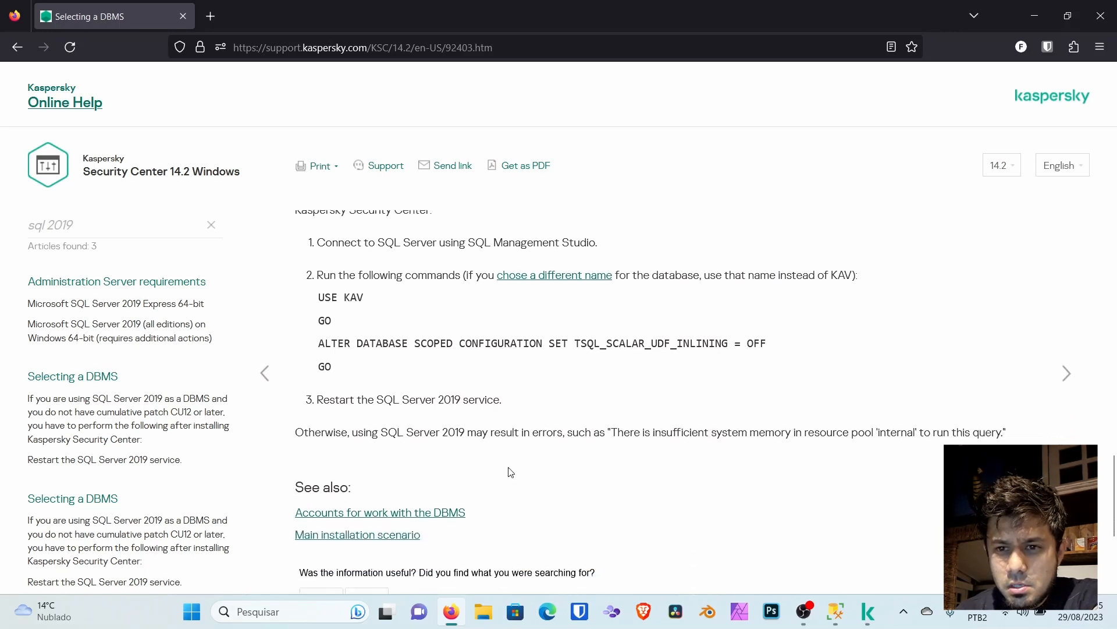
pyautogui.scroll(1, 510, 471)
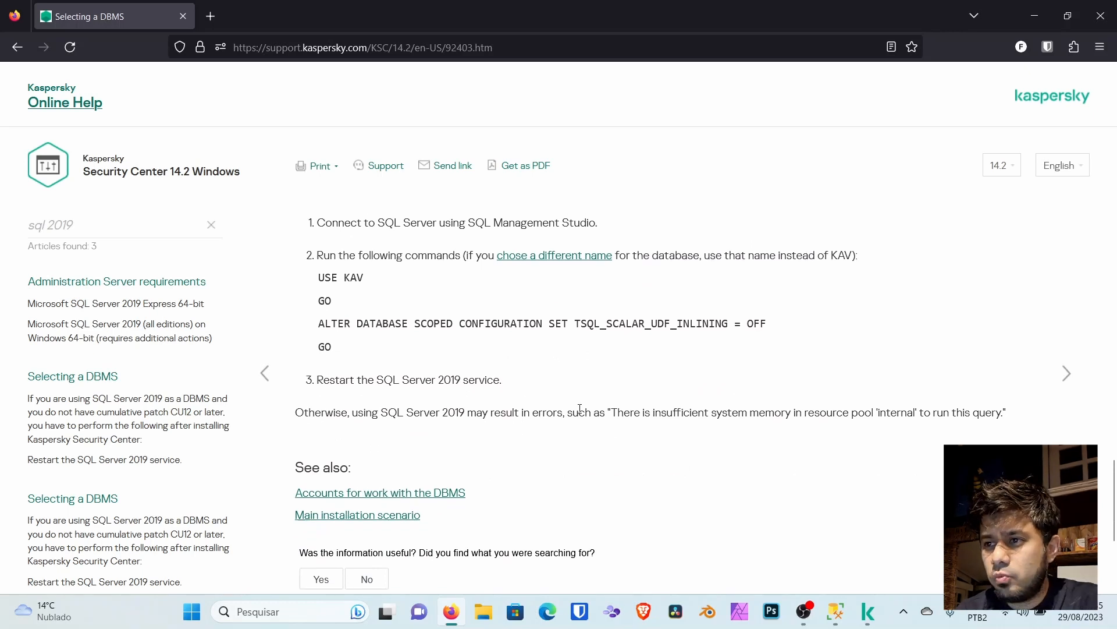
# Step: Minimize Firefox, close the console's version information, and minimize Kaspersky Security Center to return to the SQL Server Management Studio installer
pyautogui.click(1032, 14)
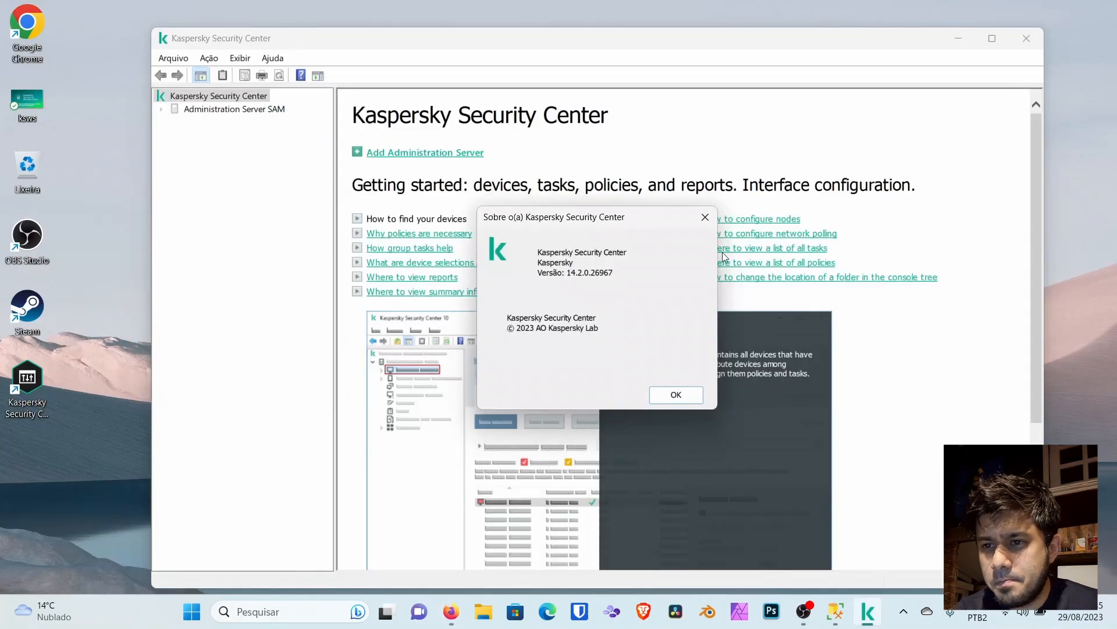
pyautogui.click(675, 394)
pyautogui.click(957, 38)
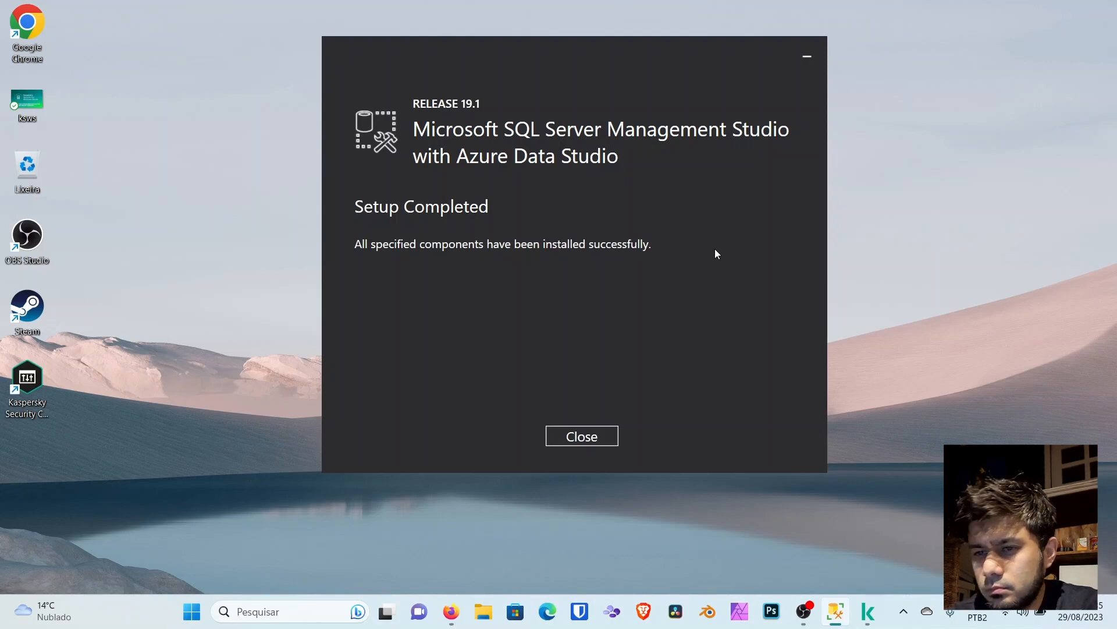
# Step: Close the completed SQL Server Management Studio installer and close the Kaspersky Security Center console
pyautogui.click(585, 438)
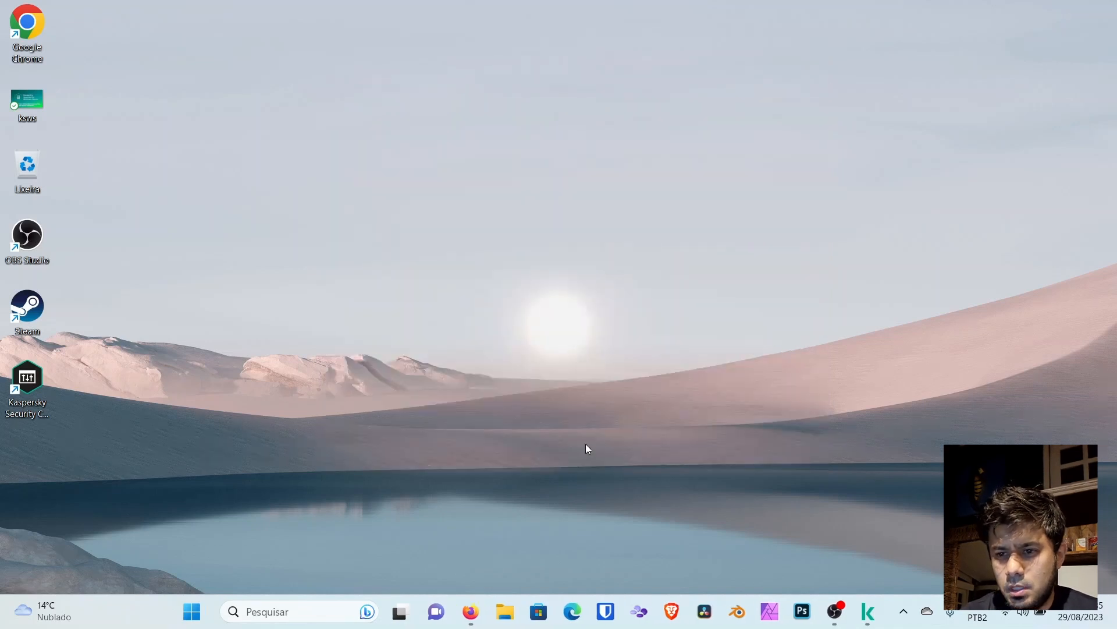
pyautogui.click(867, 611)
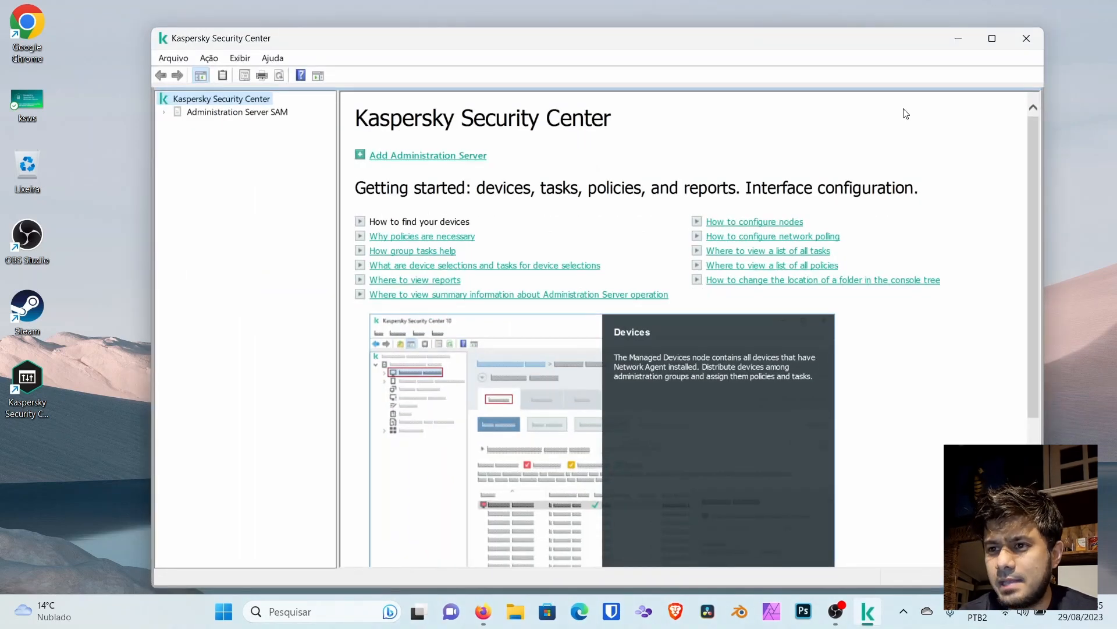
pyautogui.click(1027, 38)
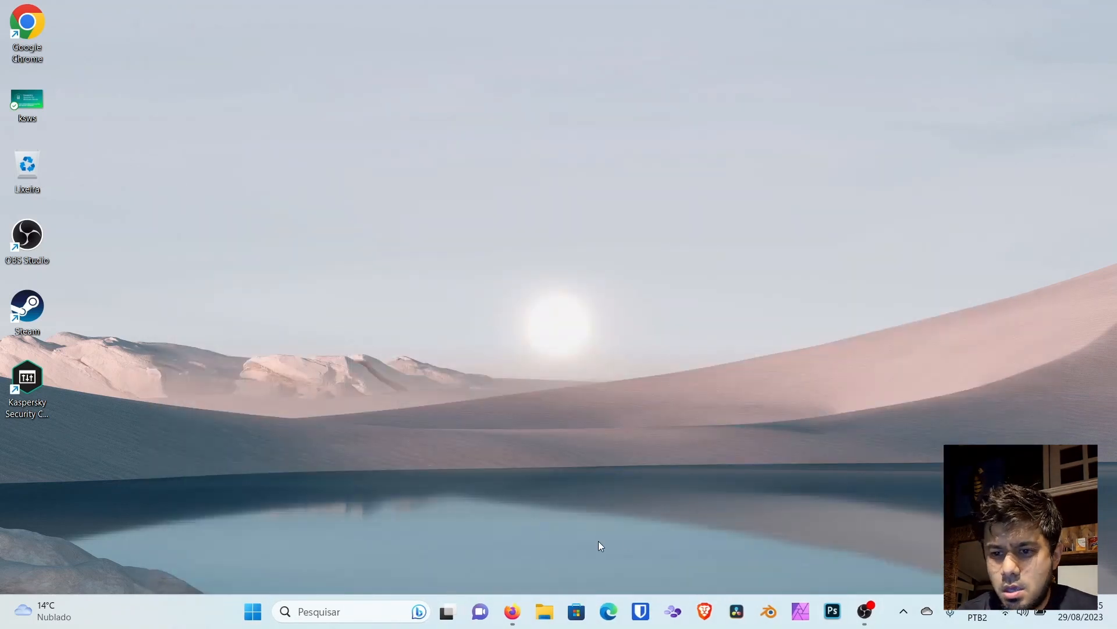
# Step: Switch to Firefox, copy the SQL commands from USE KAV through the final GO, and minimize the browser
pyautogui.click(519, 609)
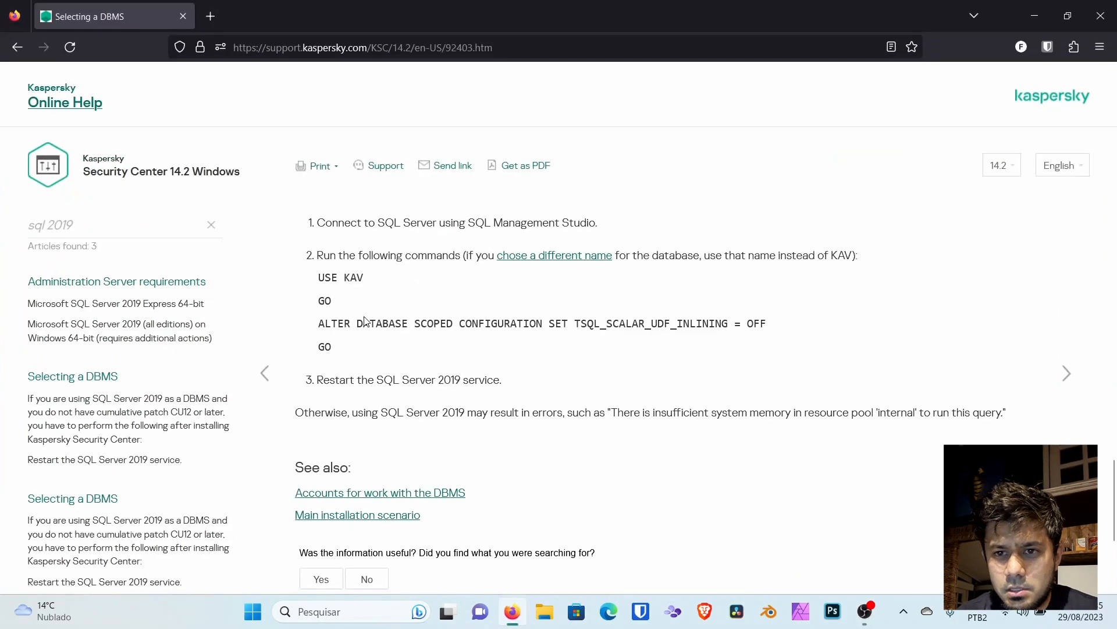
pyautogui.moveTo(318, 277); pyautogui.dragTo(367, 345)
pyautogui.hotkey('ctrl', 'c')
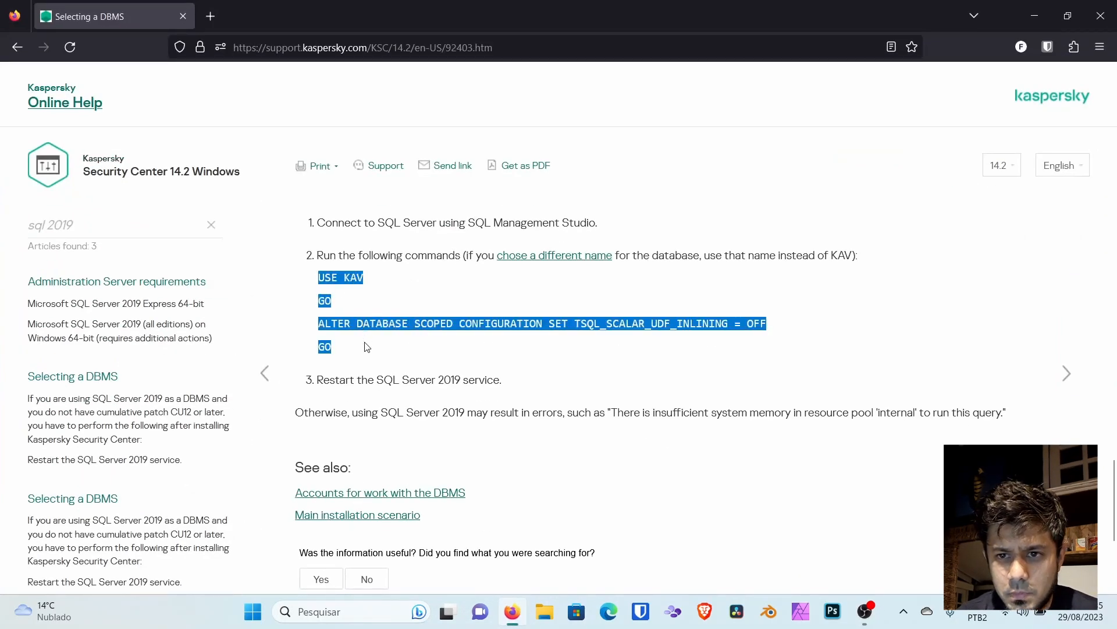
pyautogui.rightClick(435, 329)
pyautogui.click(448, 342)
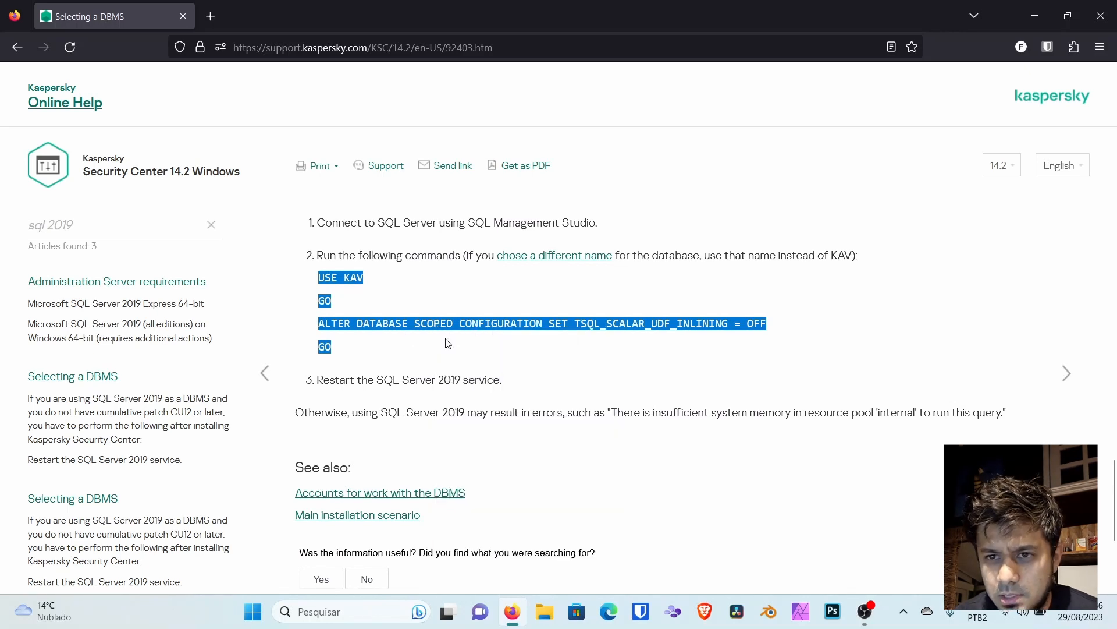
pyautogui.click(1033, 16)
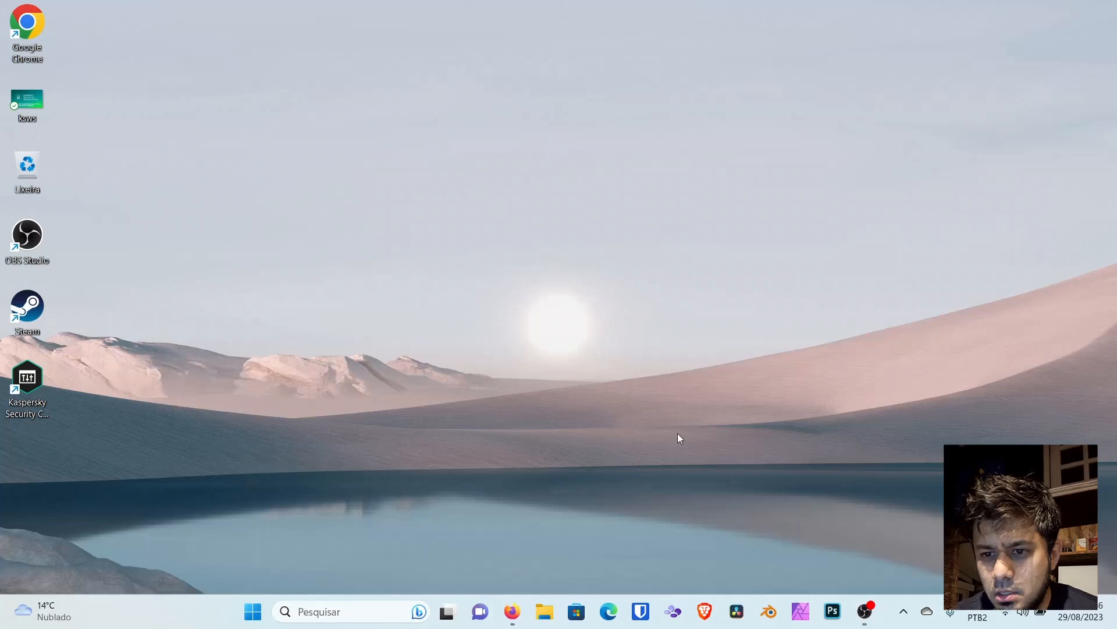
# Step: Launch SQL Server Management Studio 19 and connect to SAM\SQLEXPRESS01 with Windows Authentication
pyautogui.click(252, 611)
pyautogui.write('studio')
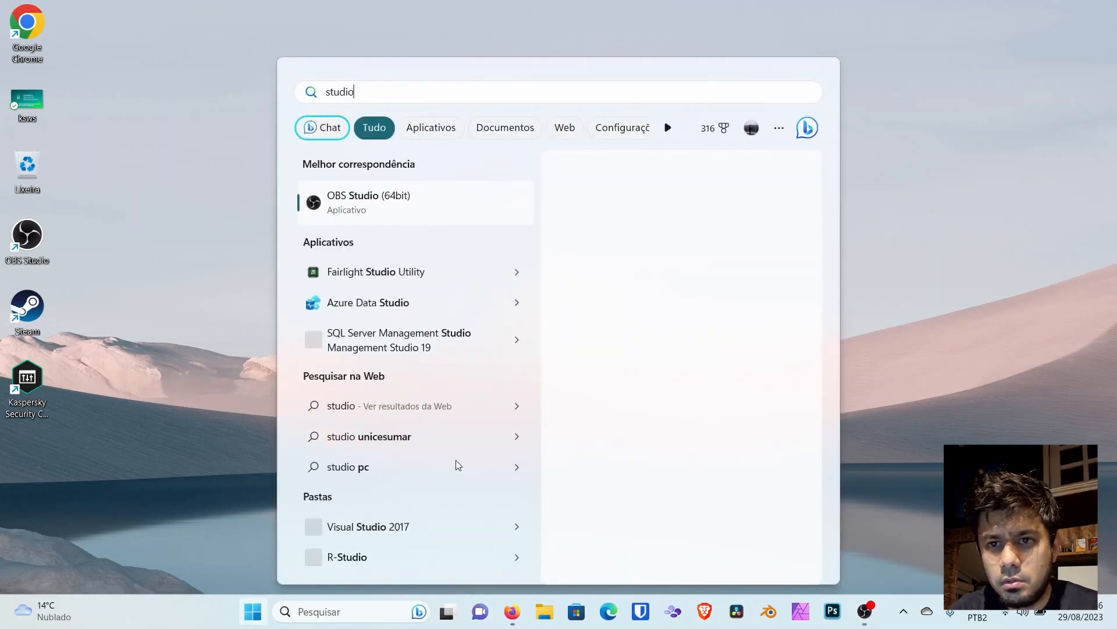
pyautogui.click(423, 350)
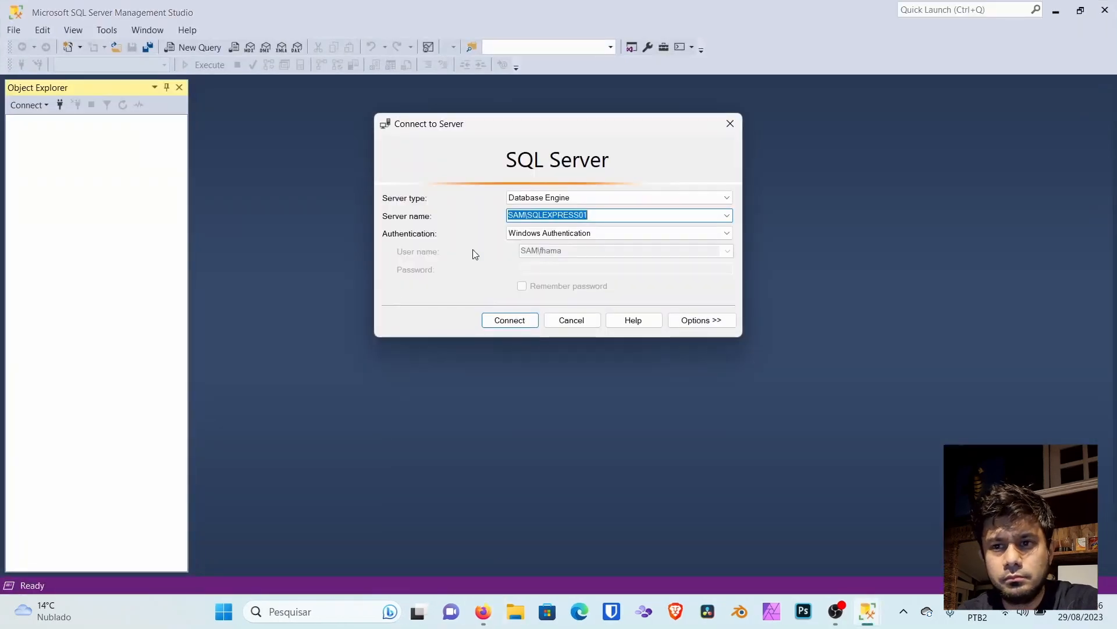
pyautogui.click(519, 320)
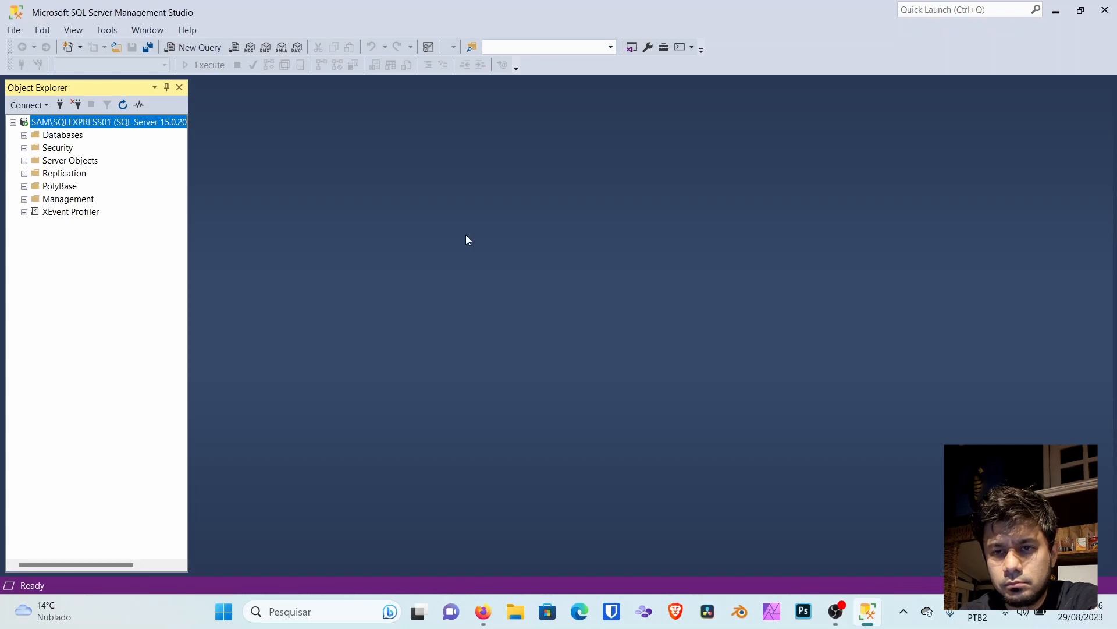
# Step: Try to run the copied KAV commands in a new query on SAM\SQLEXPRESS01 and look for the database in Object Explorer
pyautogui.click(202, 48)
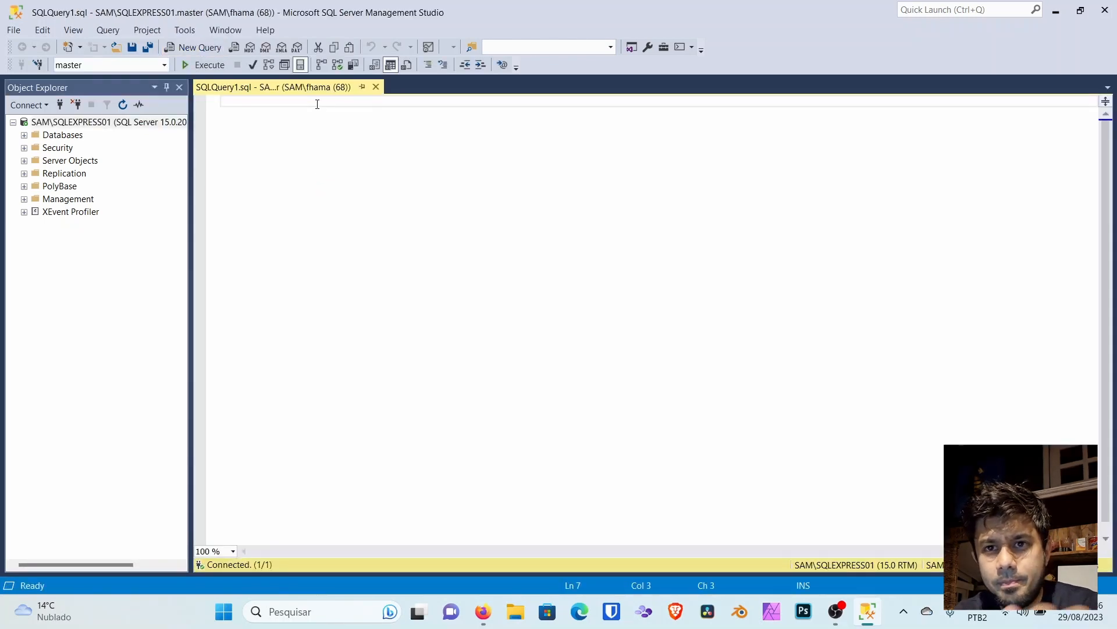
pyautogui.hotkey('ctrl', 'v')
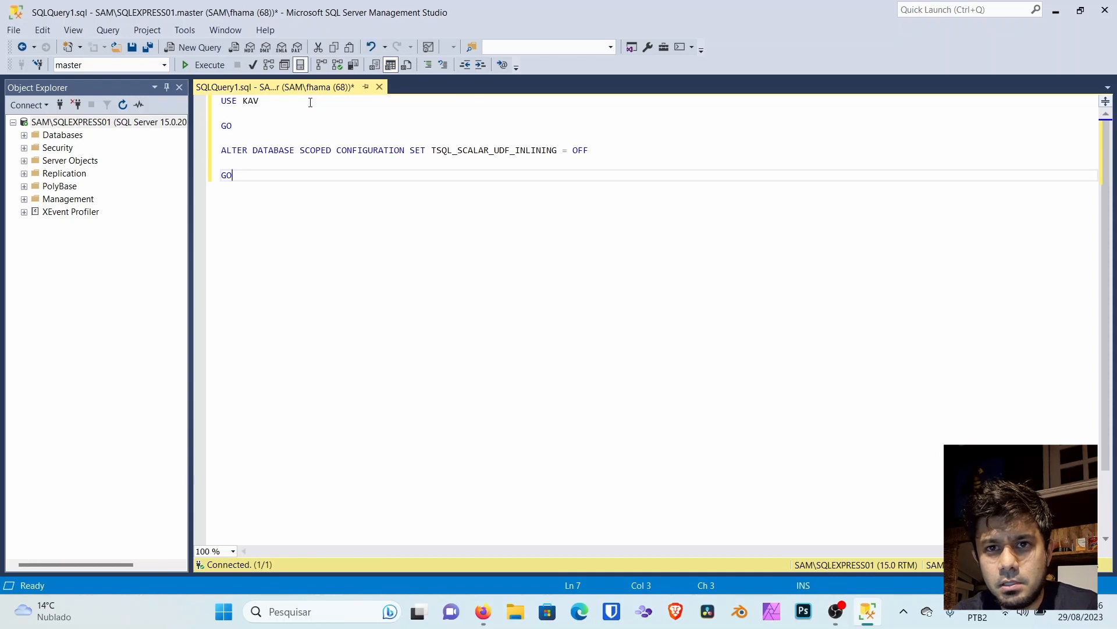
pyautogui.click(205, 67)
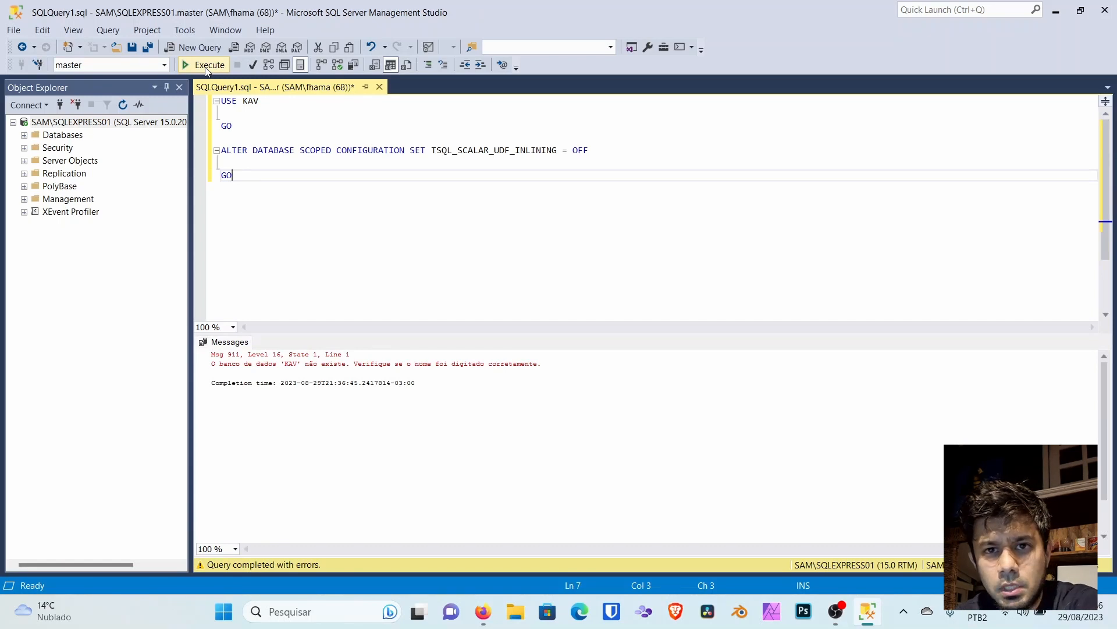
pyautogui.click(24, 135)
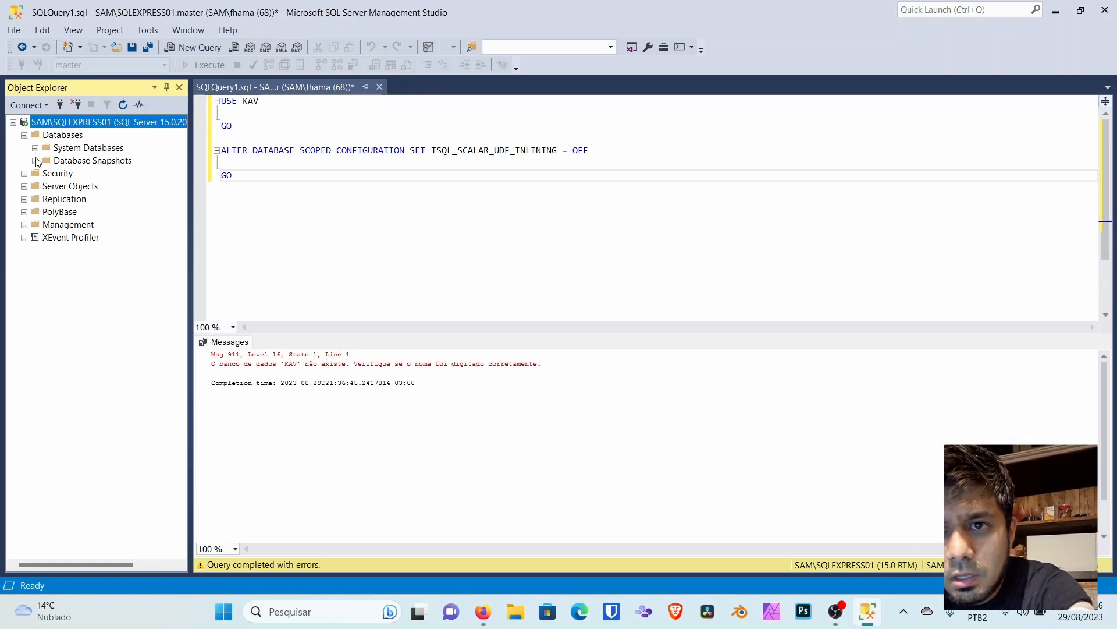
pyautogui.click(24, 238)
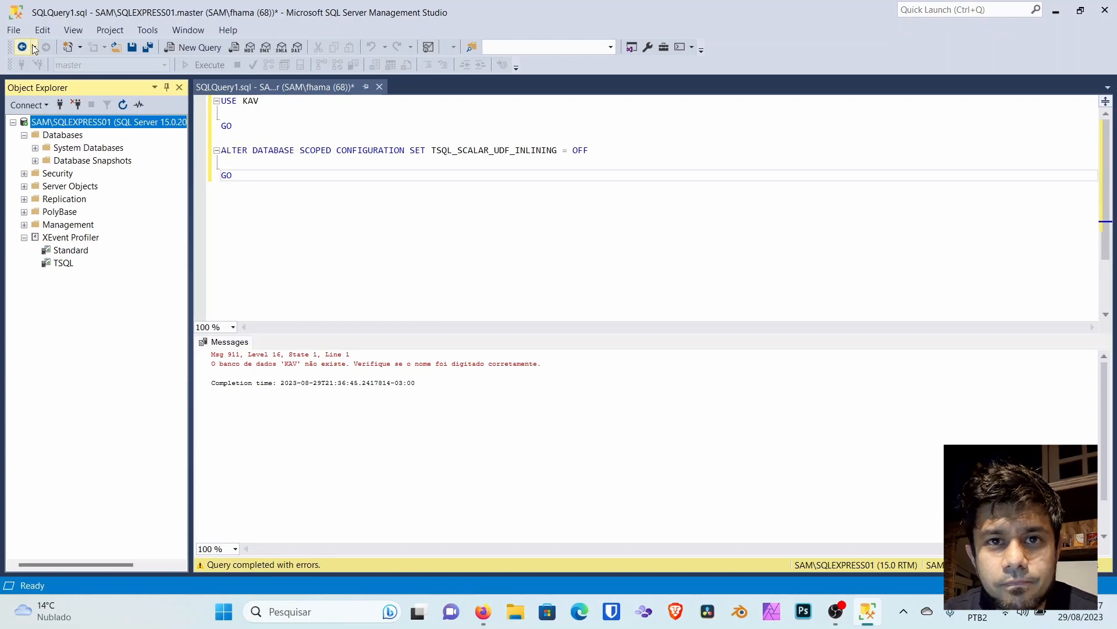
# Step: Disconnect Object Explorer from SAM\SQLEXPRESS01 and connect it to the SAM\SQLEXPRESS instance
pyautogui.click(15, 32)
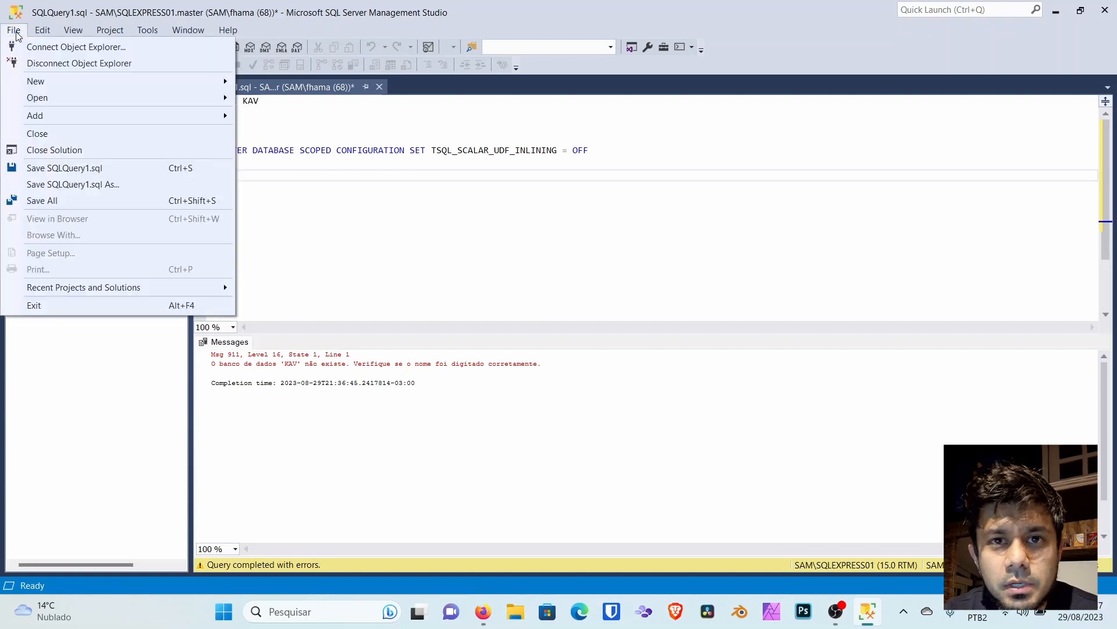
pyautogui.click(40, 64)
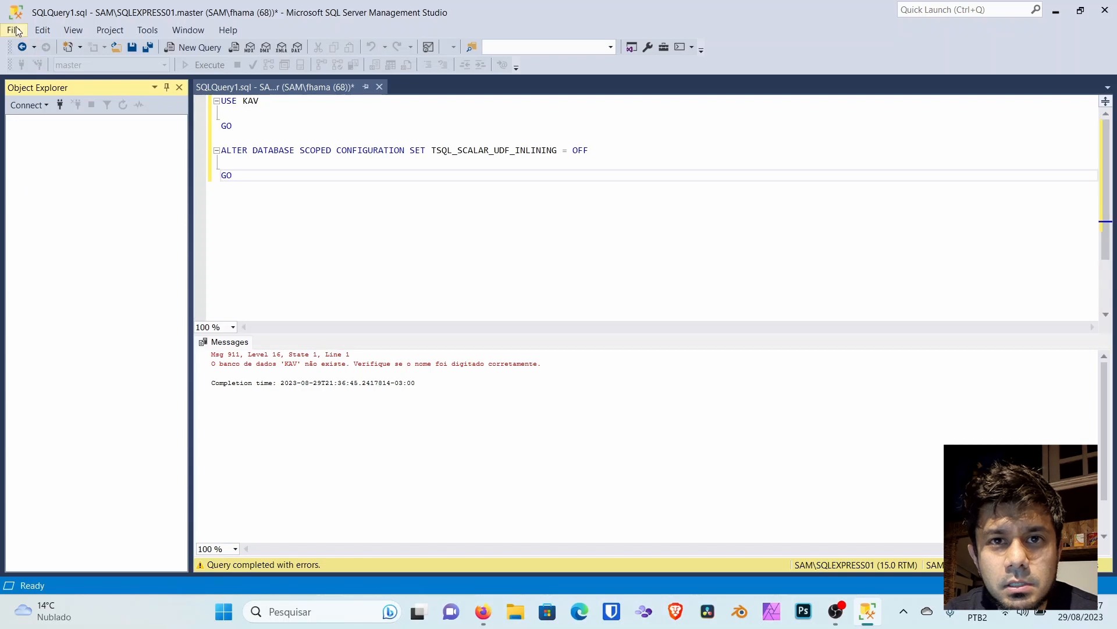
pyautogui.click(16, 32)
pyautogui.click(35, 45)
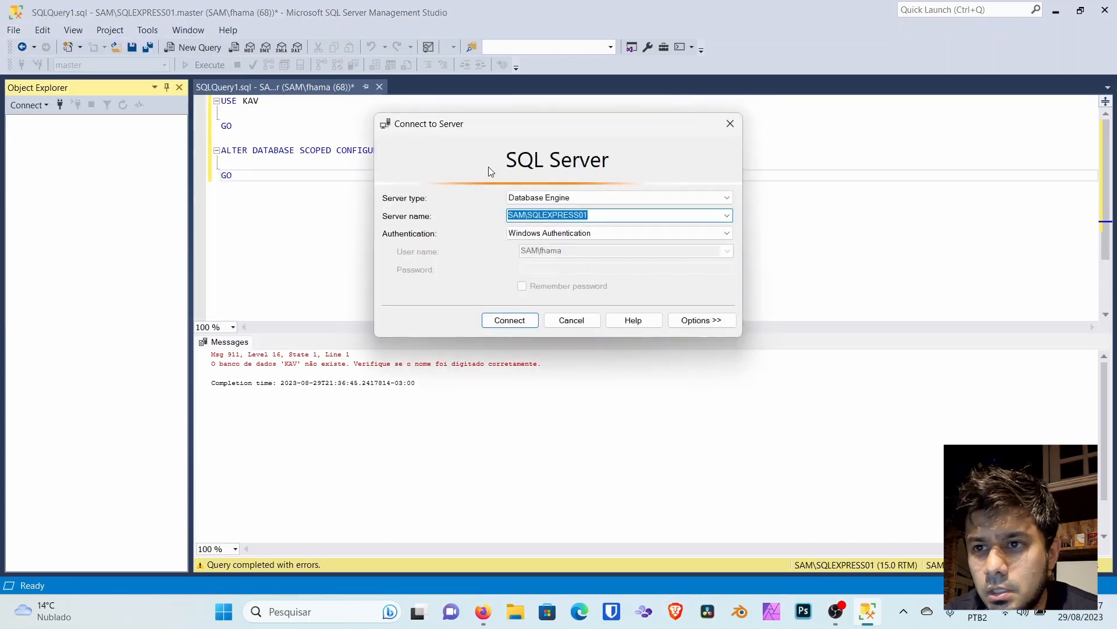
pyautogui.click(727, 215)
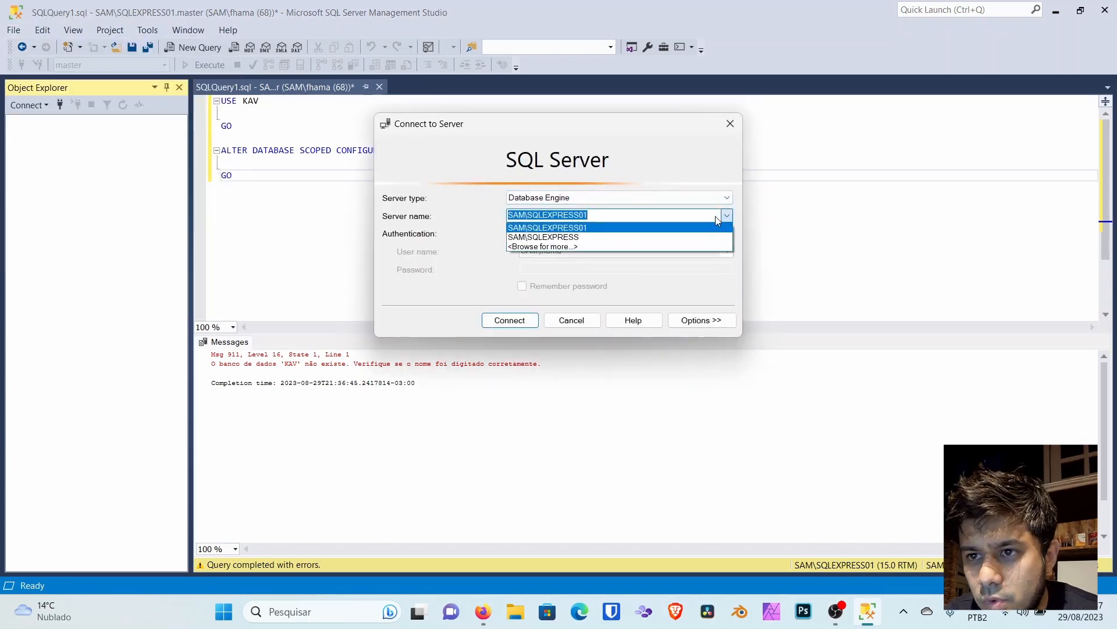
pyautogui.click(565, 239)
pyautogui.click(515, 322)
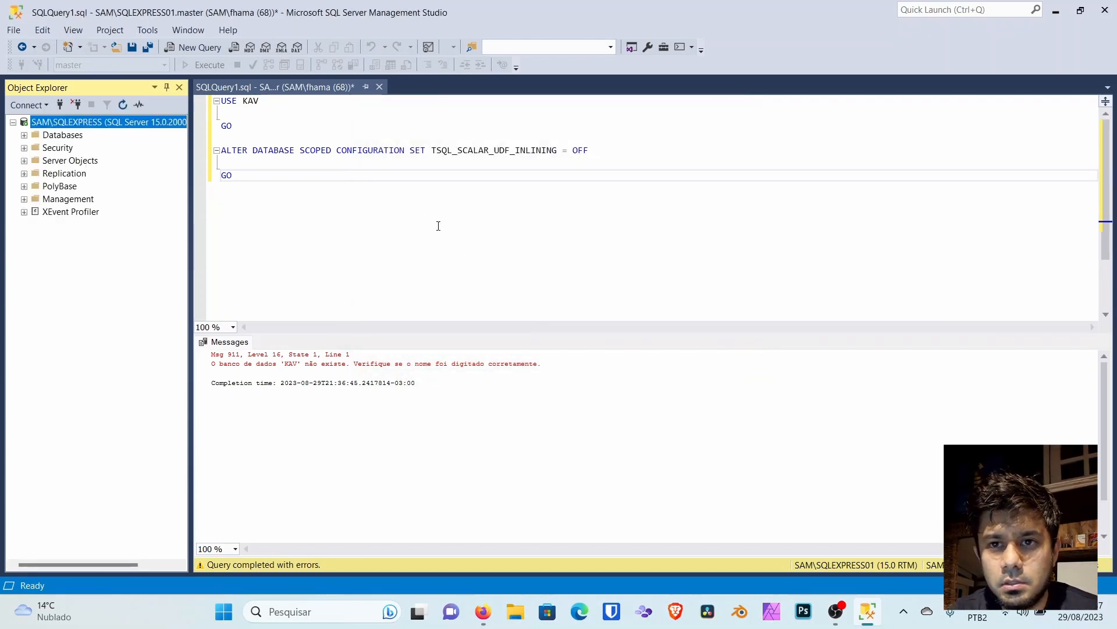
# Step: Discard the old query and execute the copied KAV commands, setting TSQL_SCALAR_UDF_INLINING to OFF, in a new query on SAM\SQLEXPRESS
pyautogui.click(380, 87)
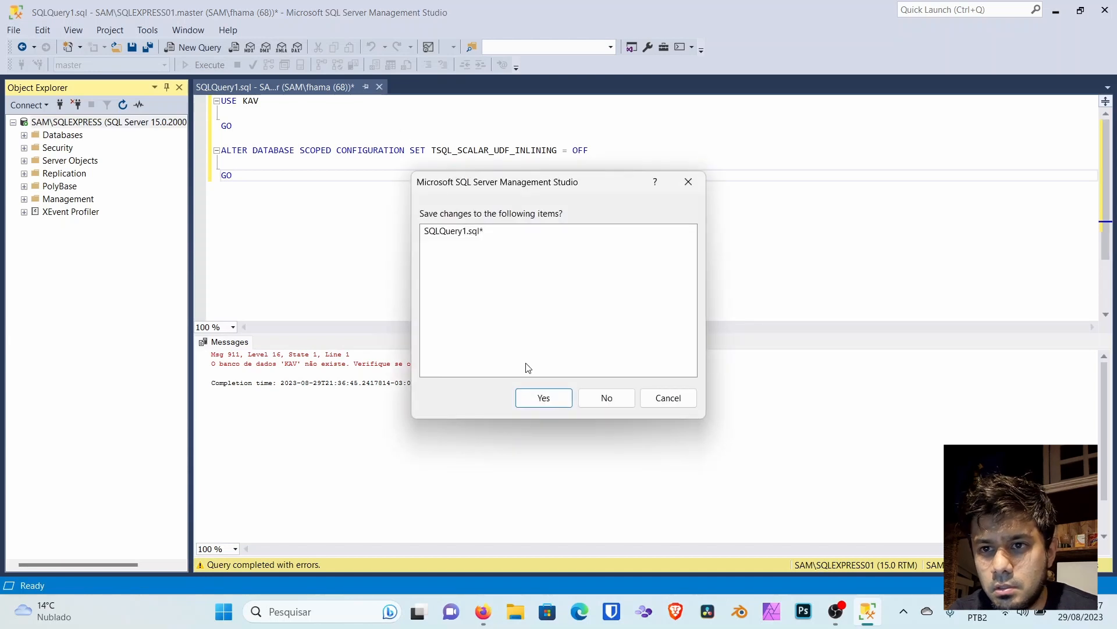
pyautogui.click(600, 396)
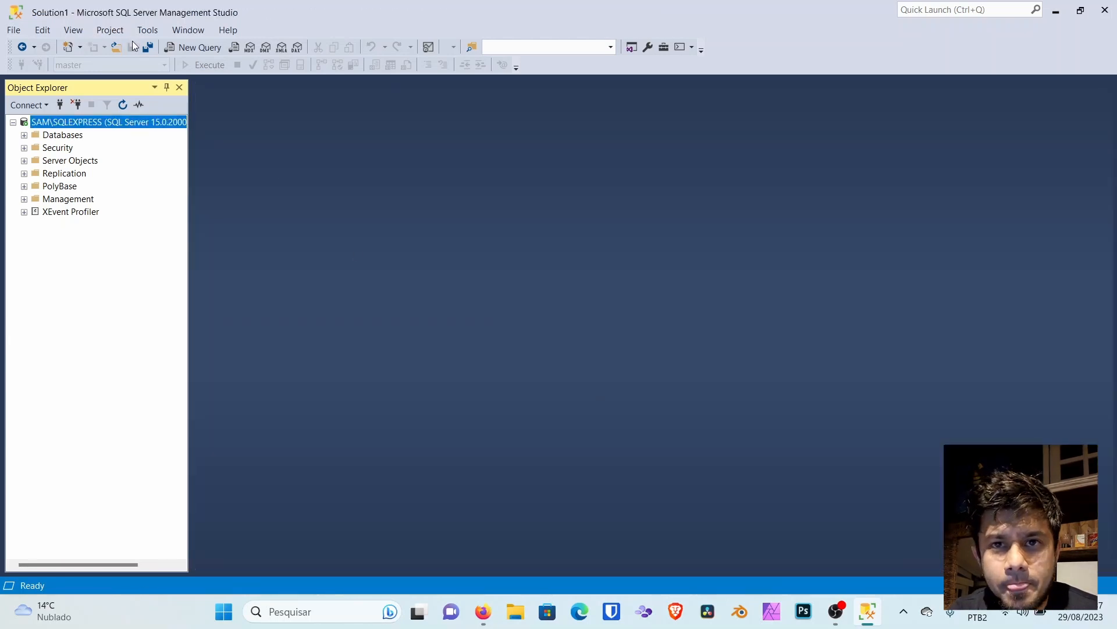
pyautogui.click(187, 47)
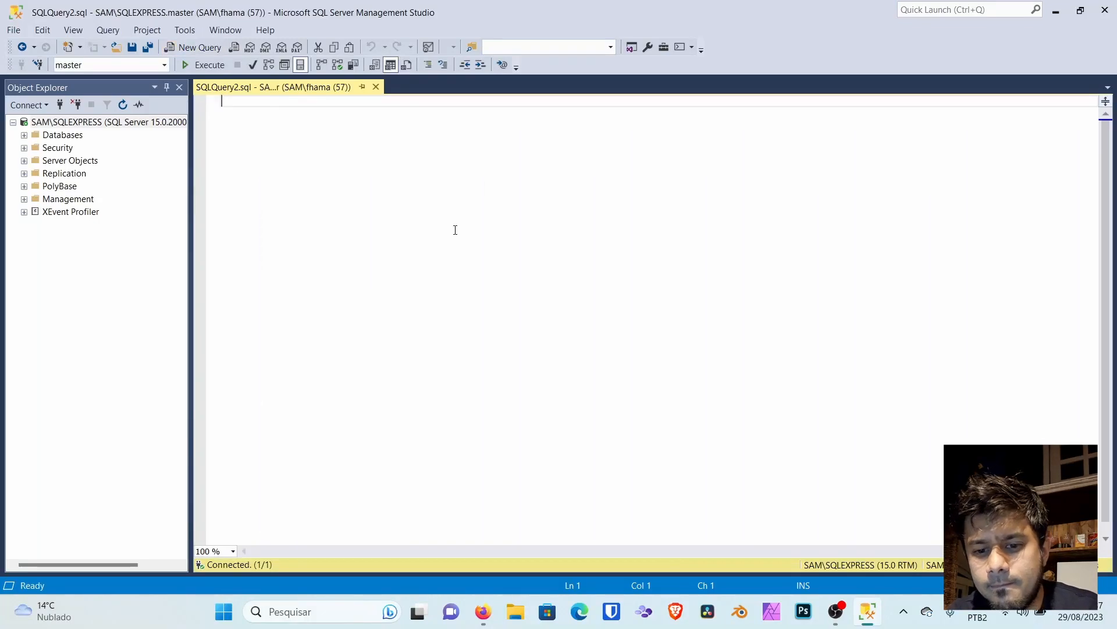
pyautogui.hotkey('ctrl', 'v')
pyautogui.click(204, 65)
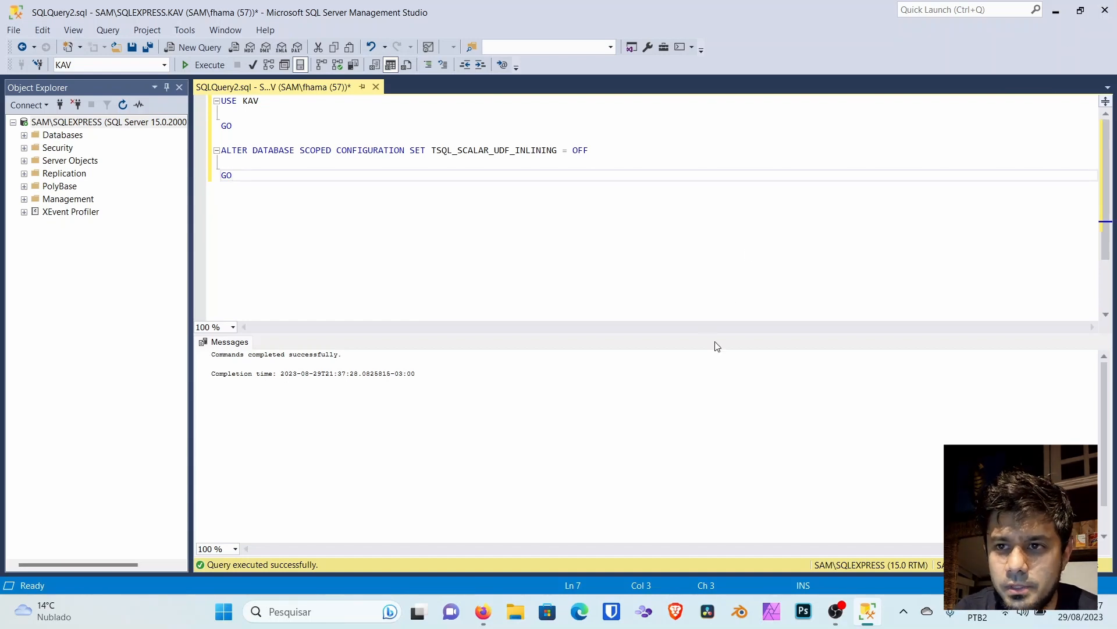
# Step: Close SQL Server Management Studio without saving the query or solution
pyautogui.click(1108, 10)
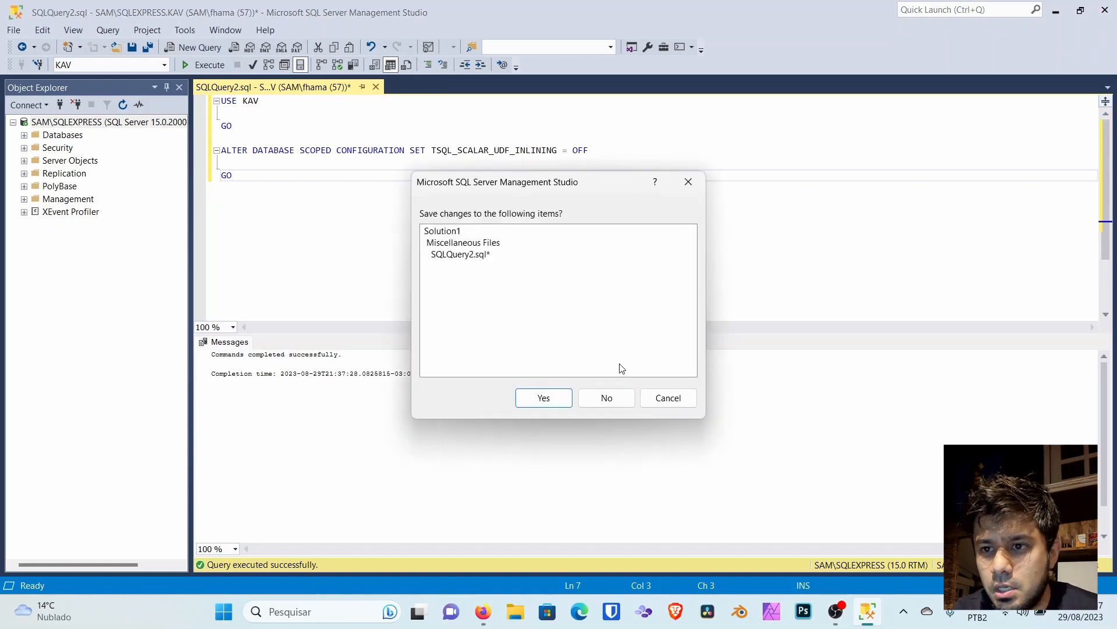
pyautogui.click(613, 405)
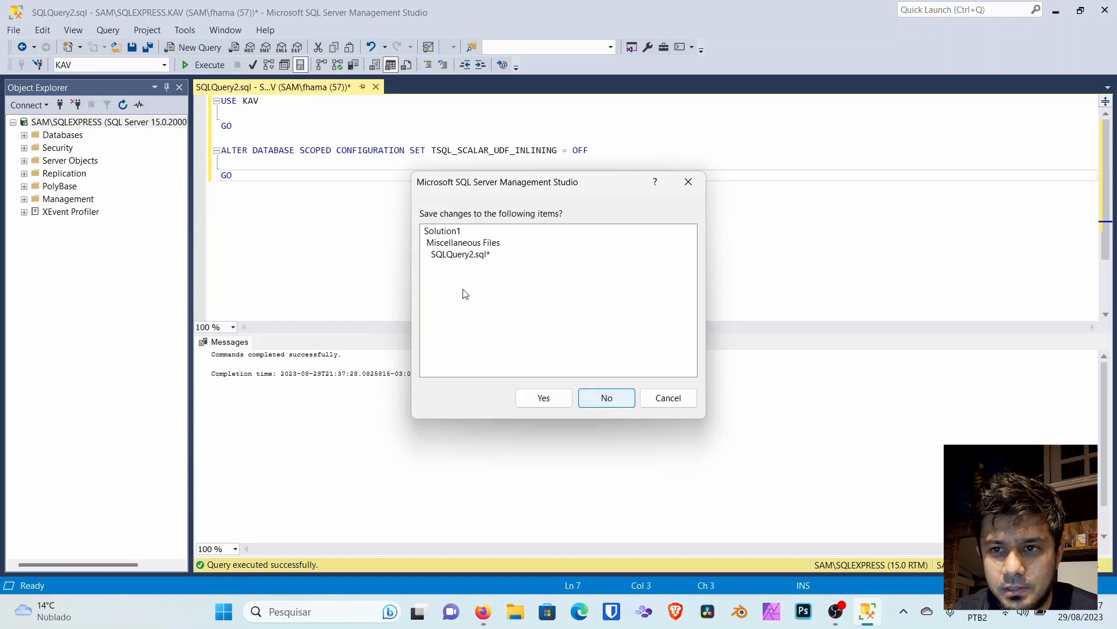
pyautogui.click(598, 400)
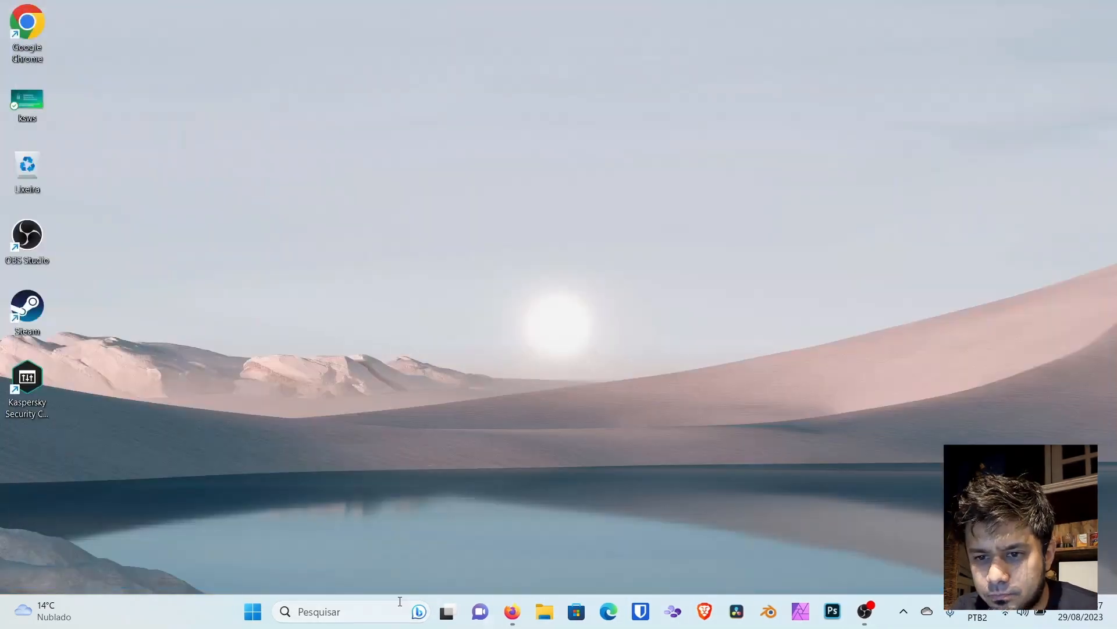
# Step: Search for and reopen Kaspersky Security Center, and close the duplicate console window
pyautogui.click(253, 612)
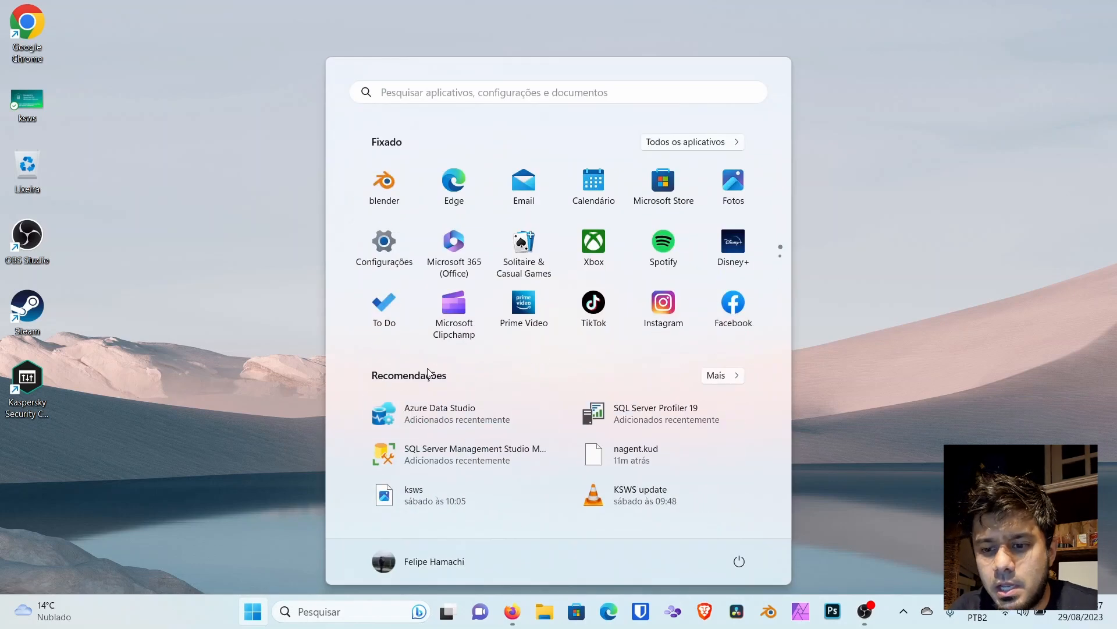
pyautogui.write('kasp')
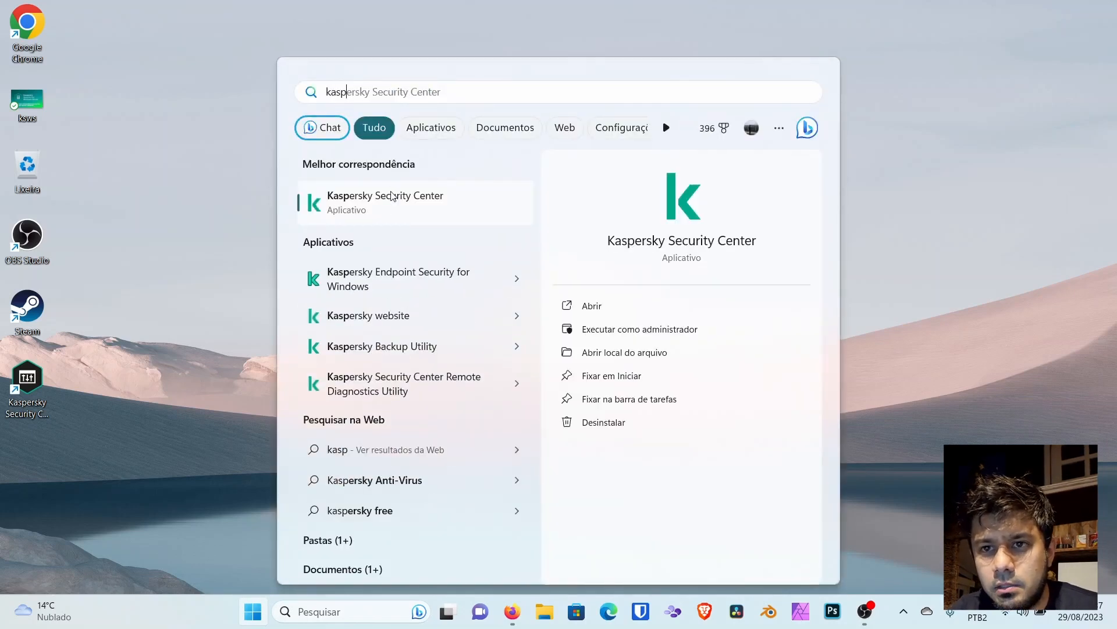
pyautogui.click(392, 208)
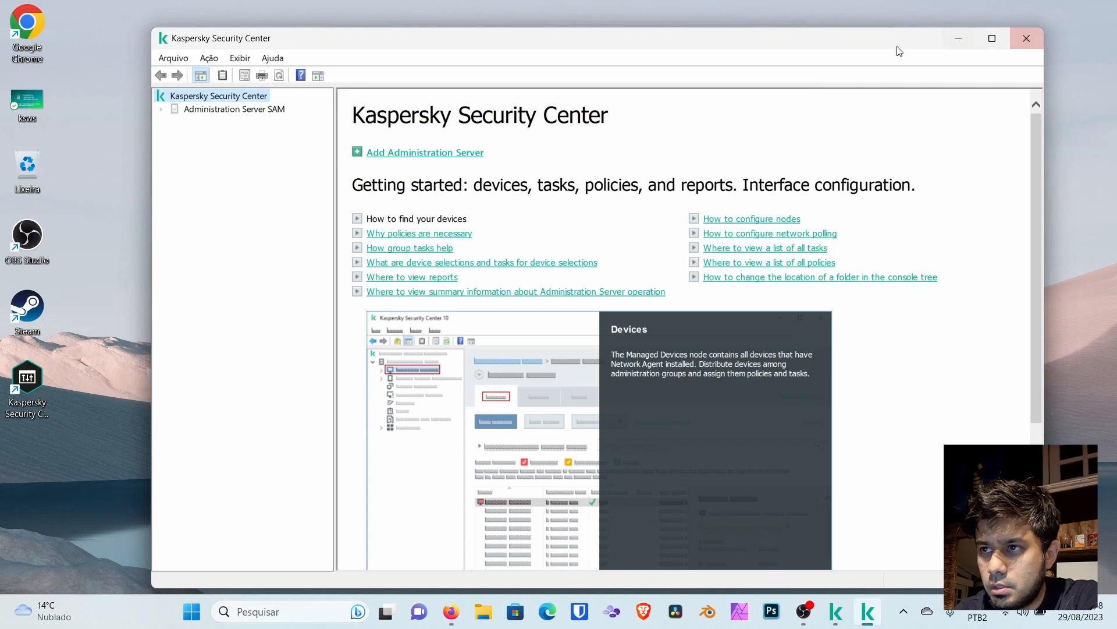
pyautogui.moveTo(896, 45); pyautogui.dragTo(919, 166)
pyautogui.click(1050, 166)
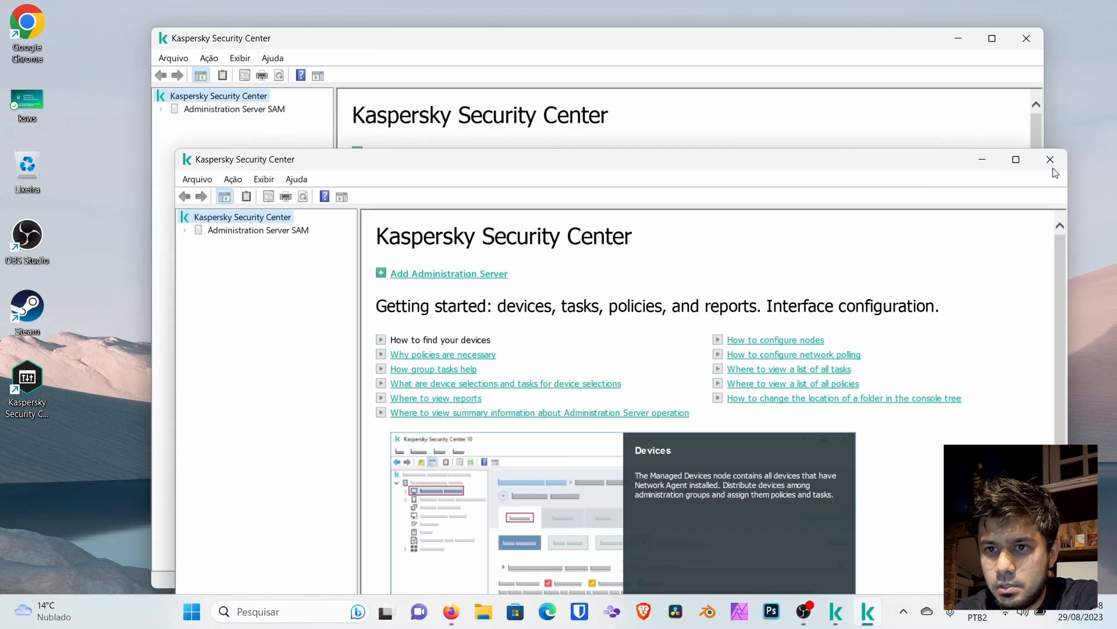
# Step: Connect to Administration Server SAM by expanding its node and show its Managed devices
pyautogui.click(162, 109)
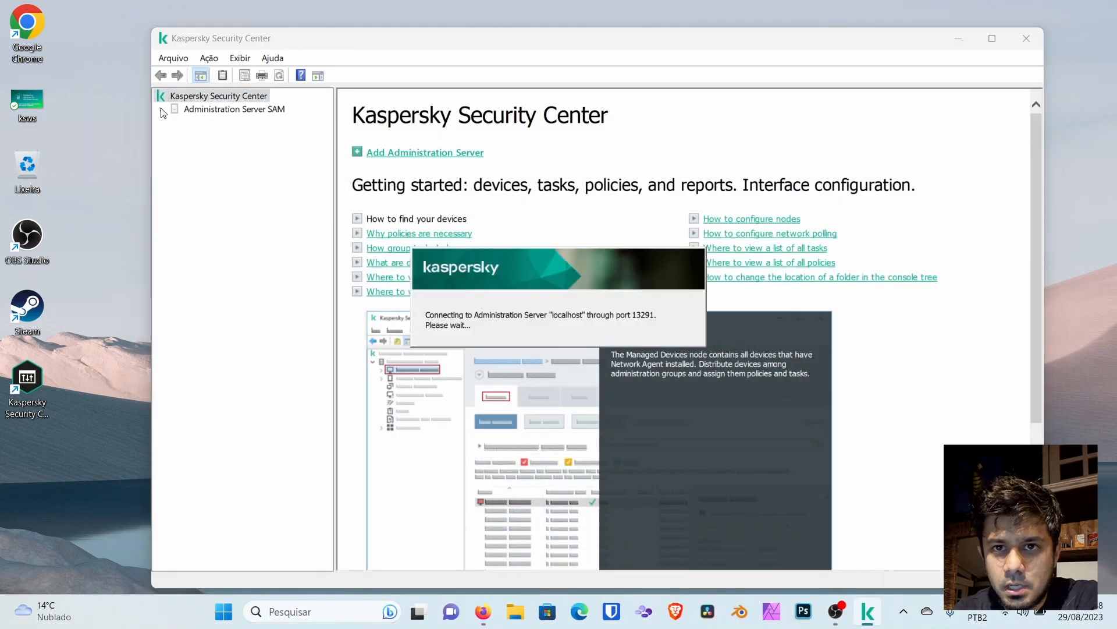
pyautogui.click(639, 409)
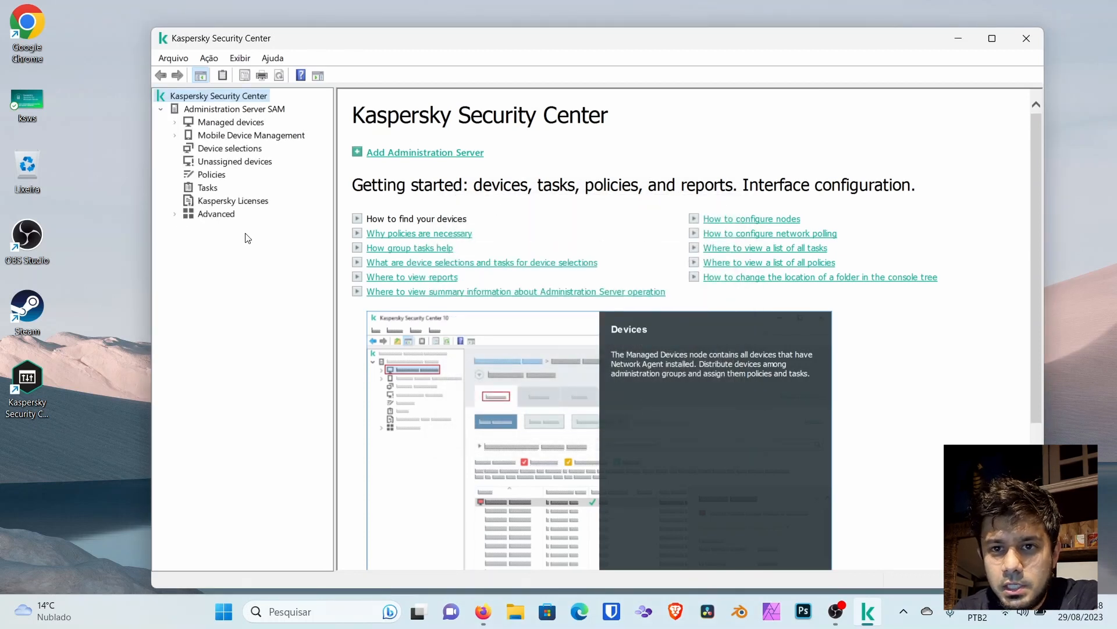
pyautogui.click(219, 122)
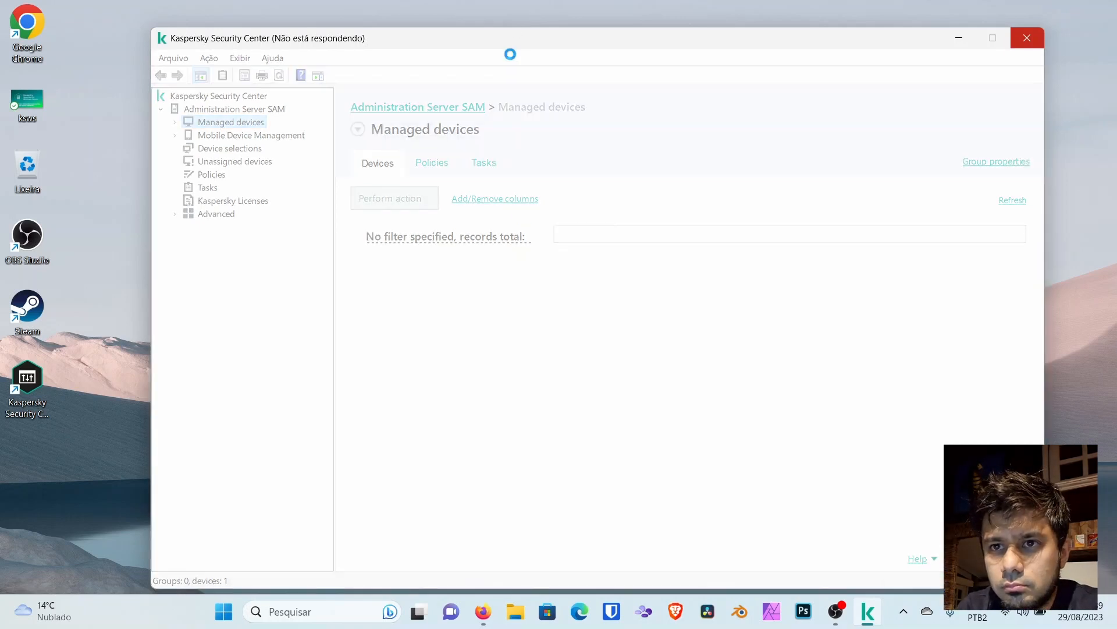
pyautogui.moveTo(865, 620)
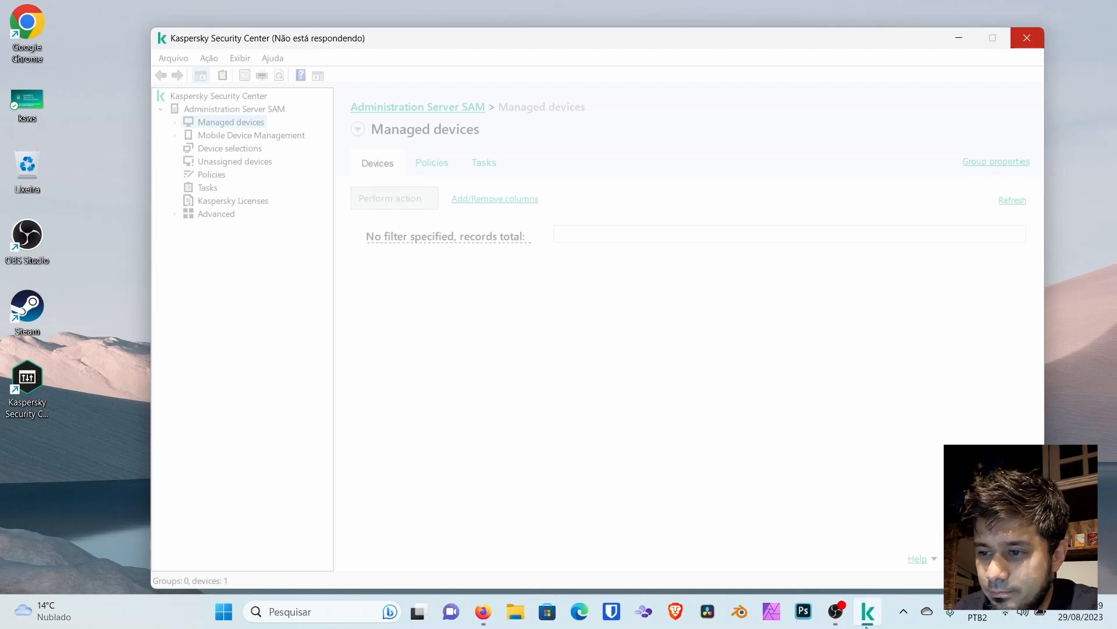
# Step: Force the unresponsive Kaspersky Security Center console to close and dismiss the Microsoft Management Console problem report
pyautogui.click(867, 622)
pyautogui.rightClick(867, 625)
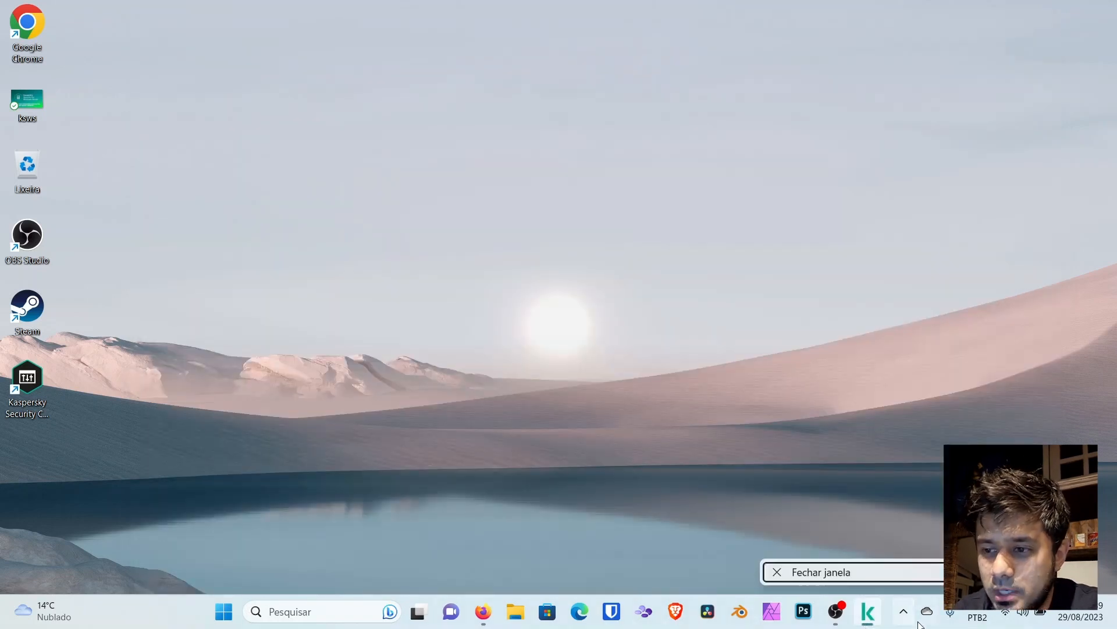
pyautogui.click(857, 624)
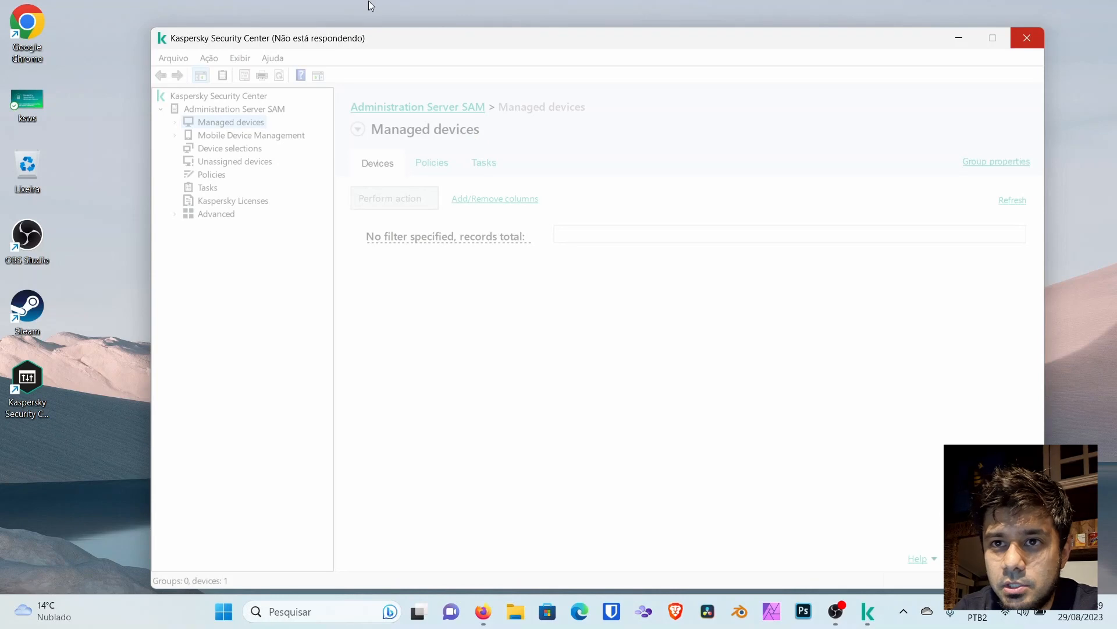
pyautogui.click(1027, 41)
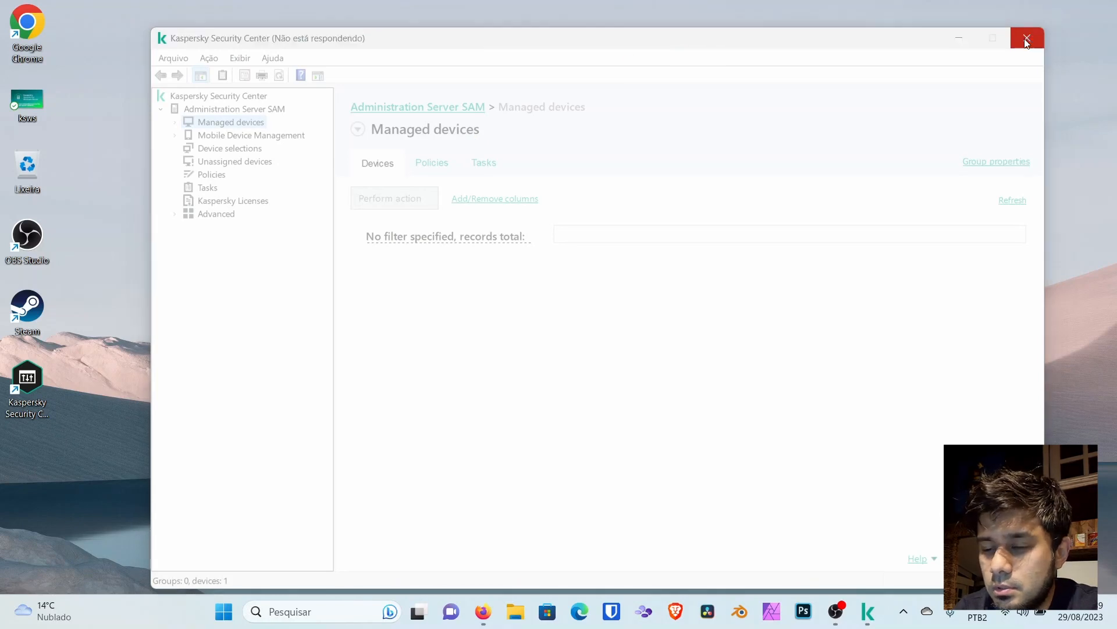
pyautogui.click(549, 338)
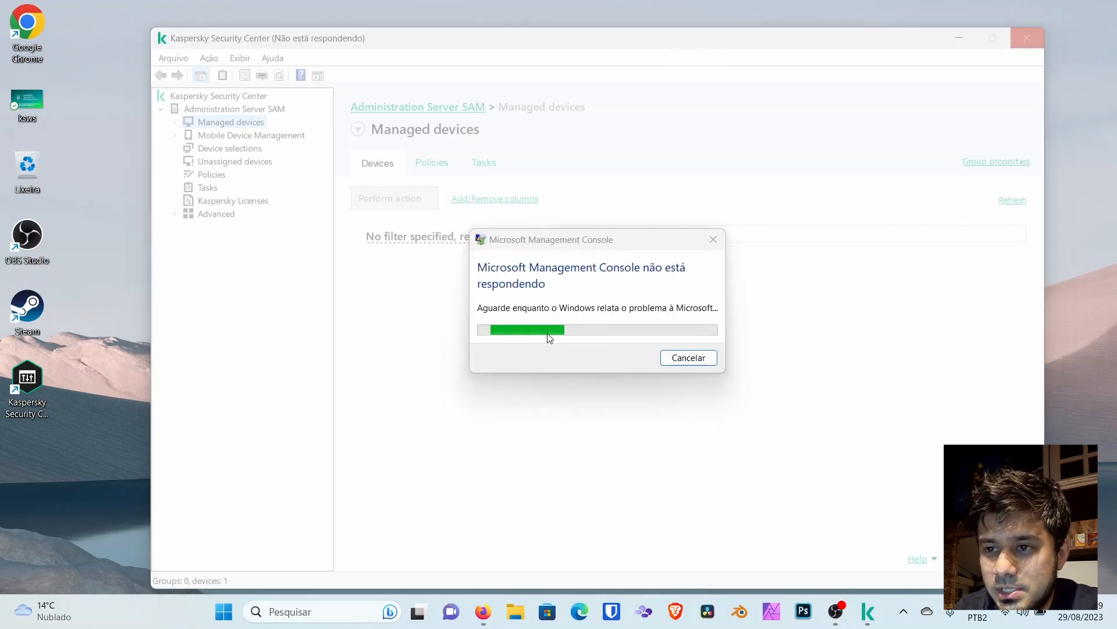
pyautogui.click(681, 357)
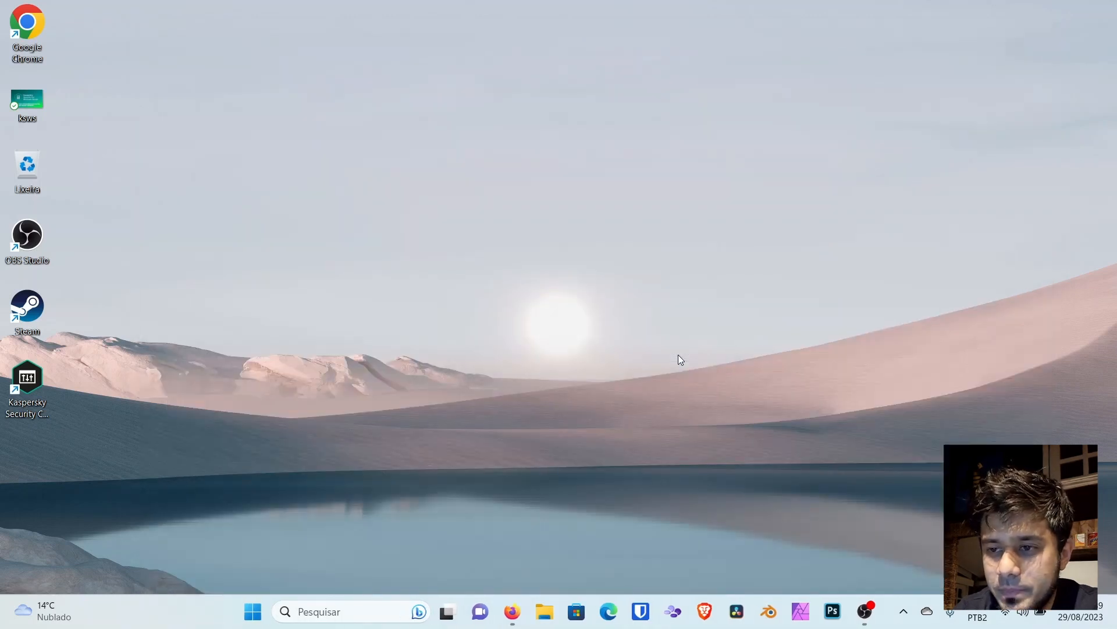
pyautogui.rightClick(680, 359)
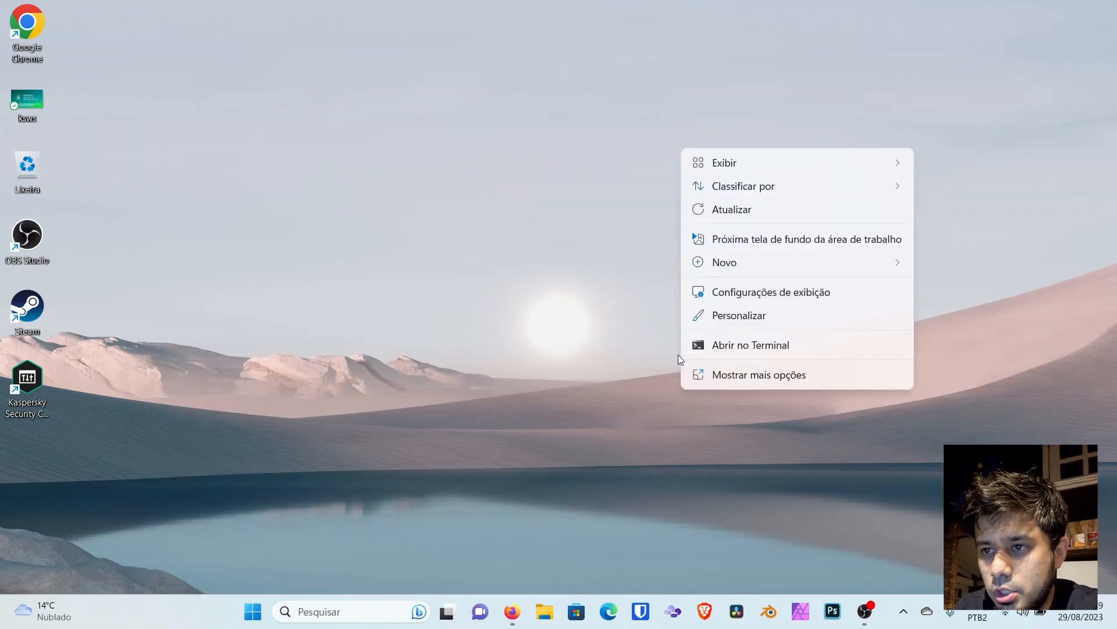
pyautogui.click(624, 373)
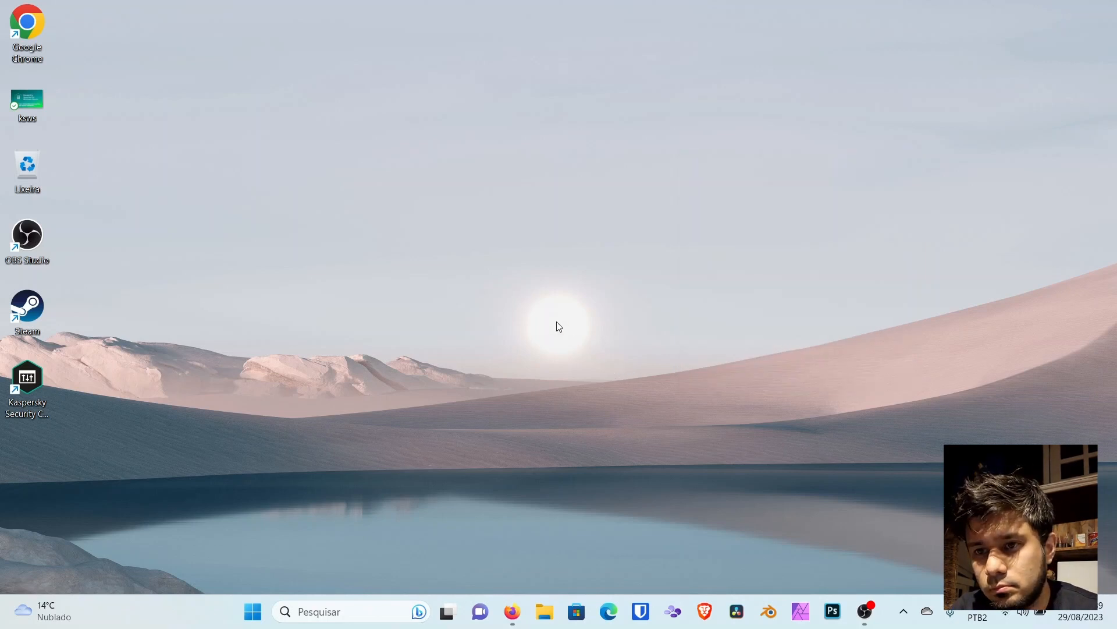
# Step: Open Task Manager and look through its processes and services for the SQL Server instance services
pyautogui.hotkey('ctrl', 'shift', 'Escape')
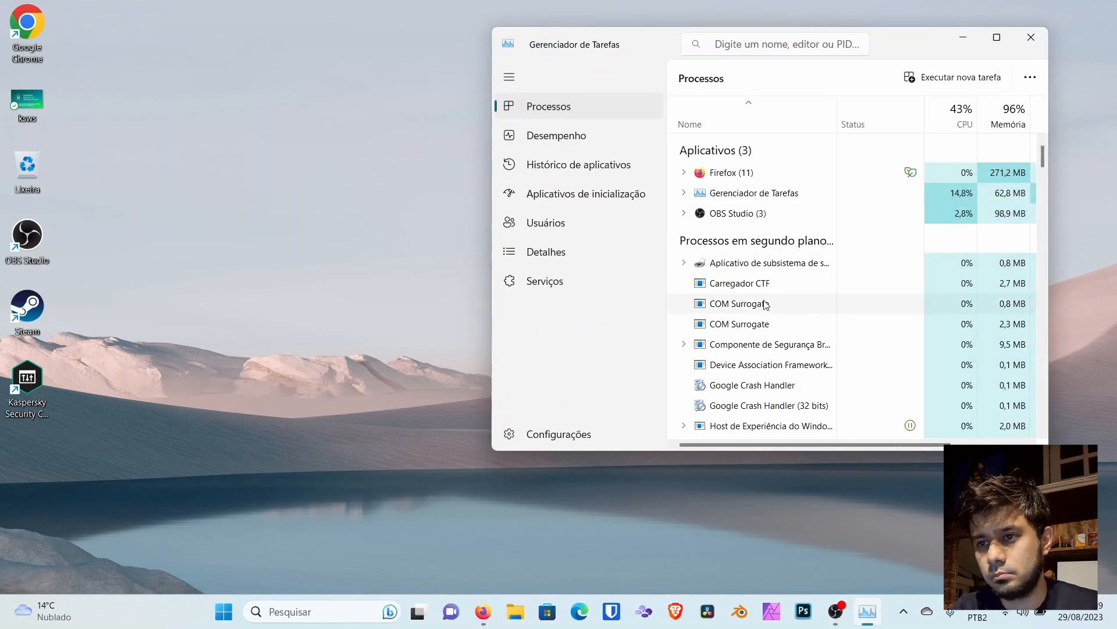
pyautogui.scroll(-6, 765, 304)
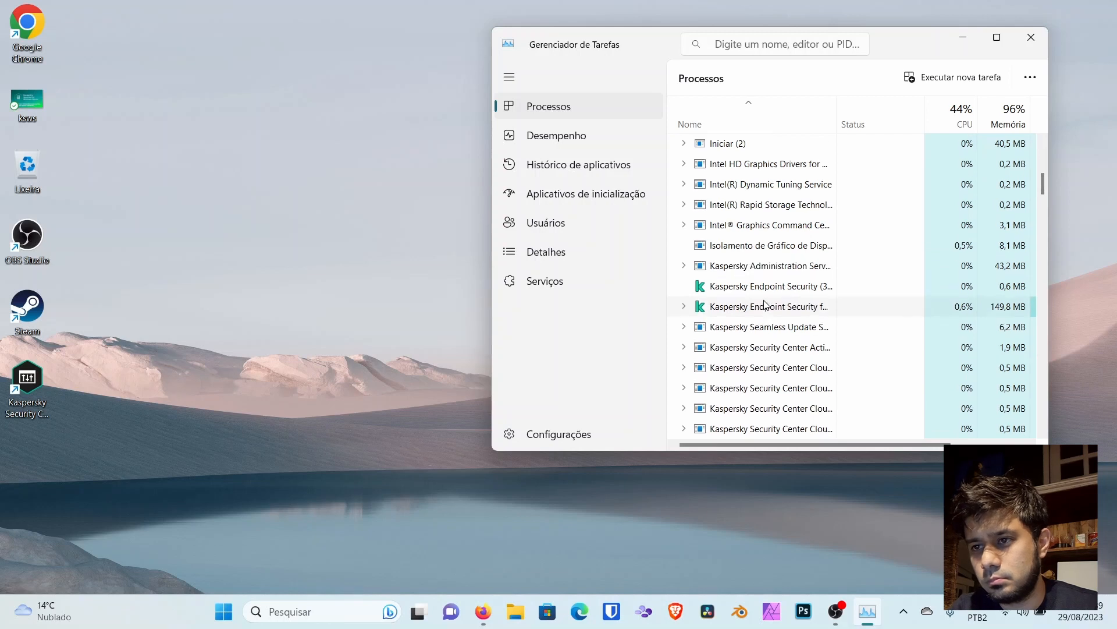
pyautogui.scroll(-1, 766, 304)
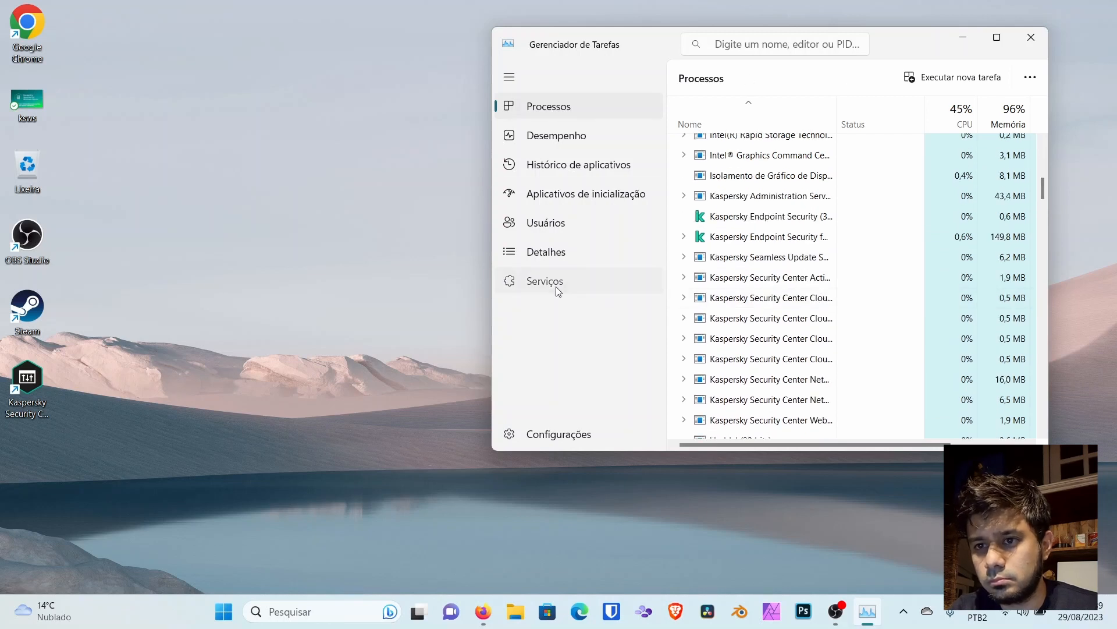
pyautogui.click(556, 288)
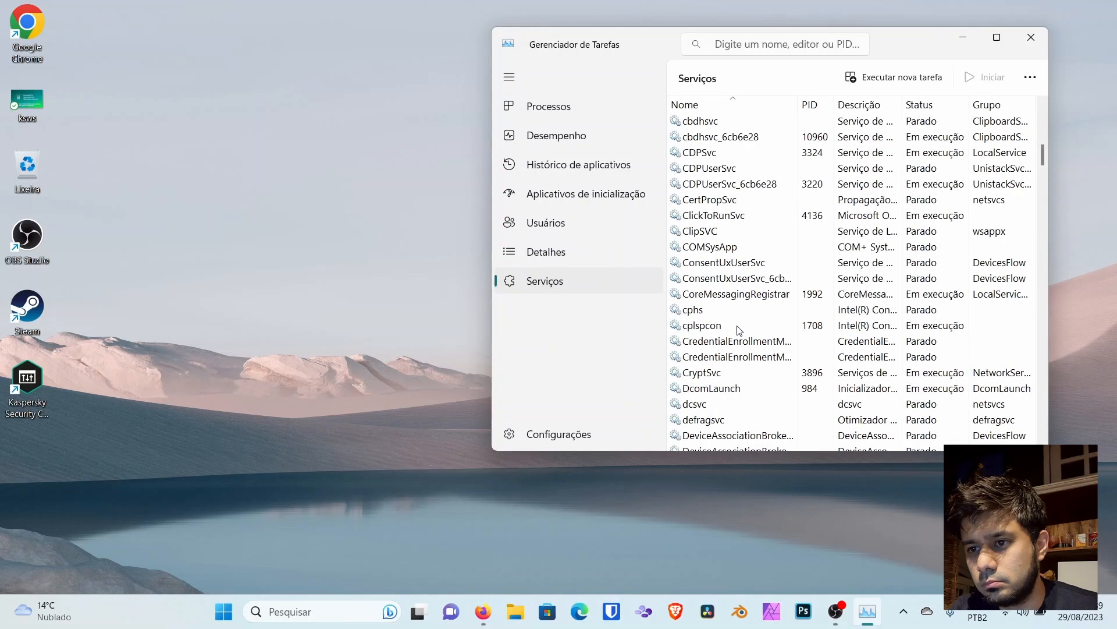
pyautogui.scroll(-20, 739, 329)
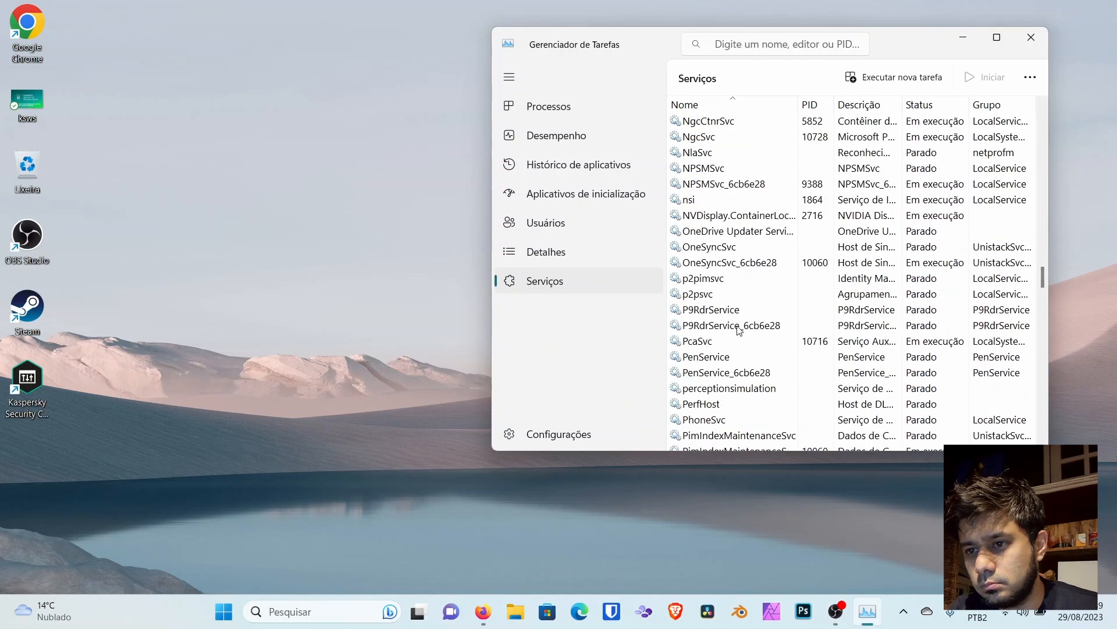
pyautogui.scroll(-20, 739, 329)
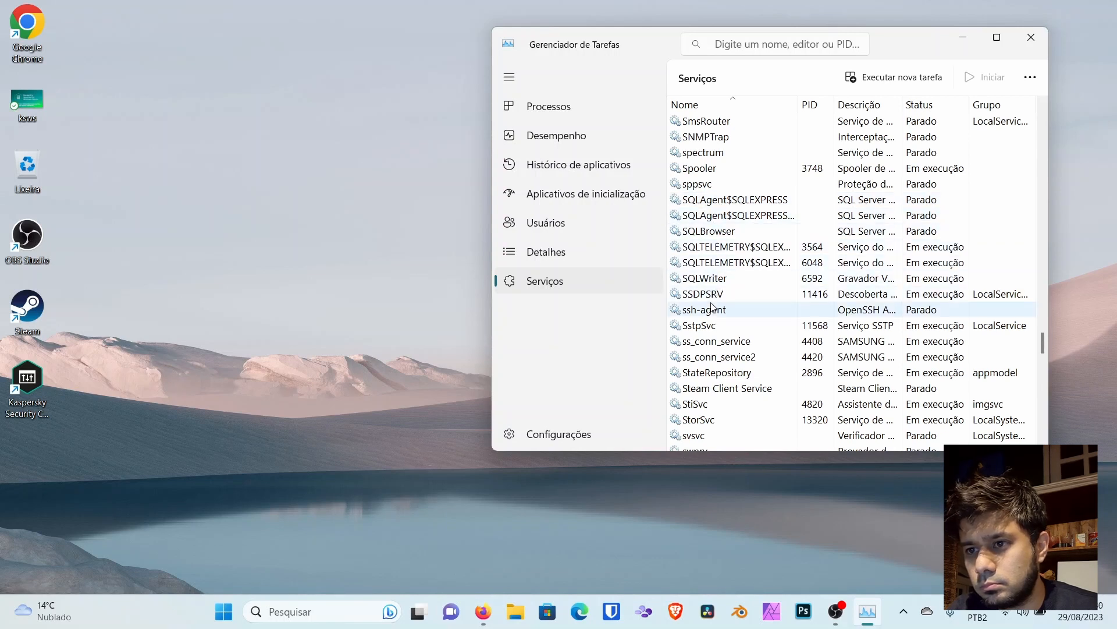
pyautogui.scroll(3, 727, 328)
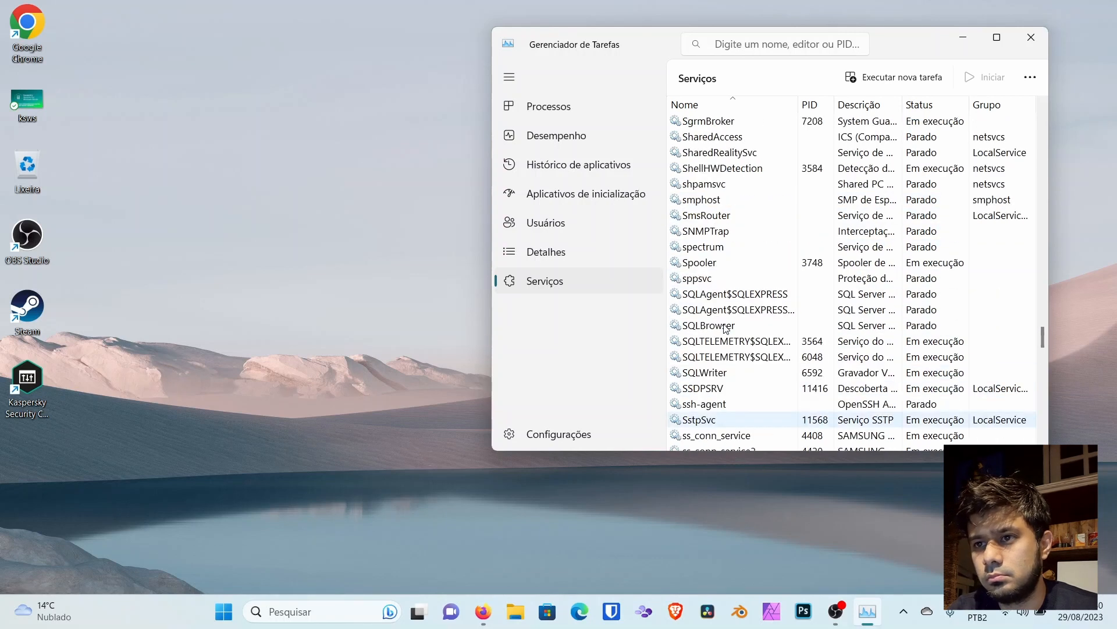
pyautogui.scroll(-20, 727, 329)
pyautogui.scroll(20, 726, 328)
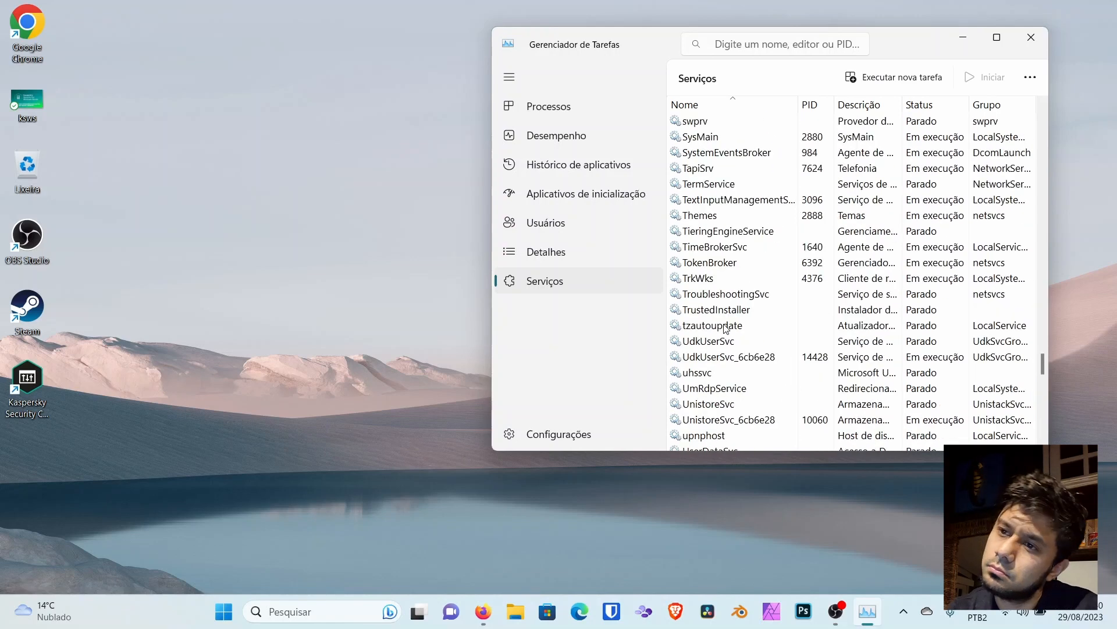
pyautogui.scroll(20, 726, 329)
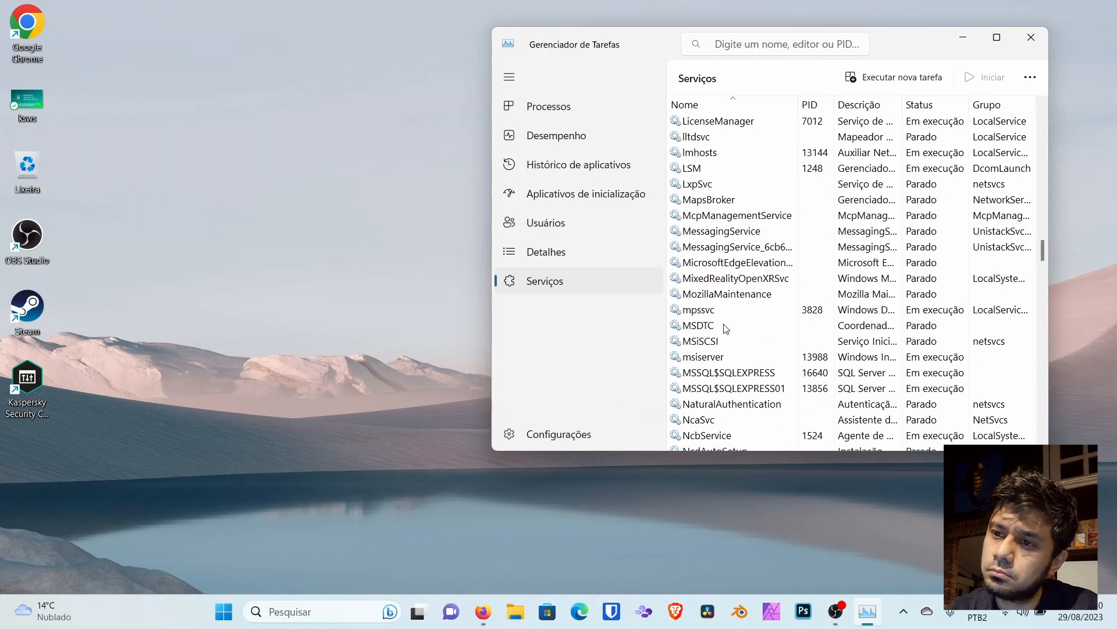
pyautogui.scroll(1, 726, 329)
pyautogui.scroll(-2, 727, 329)
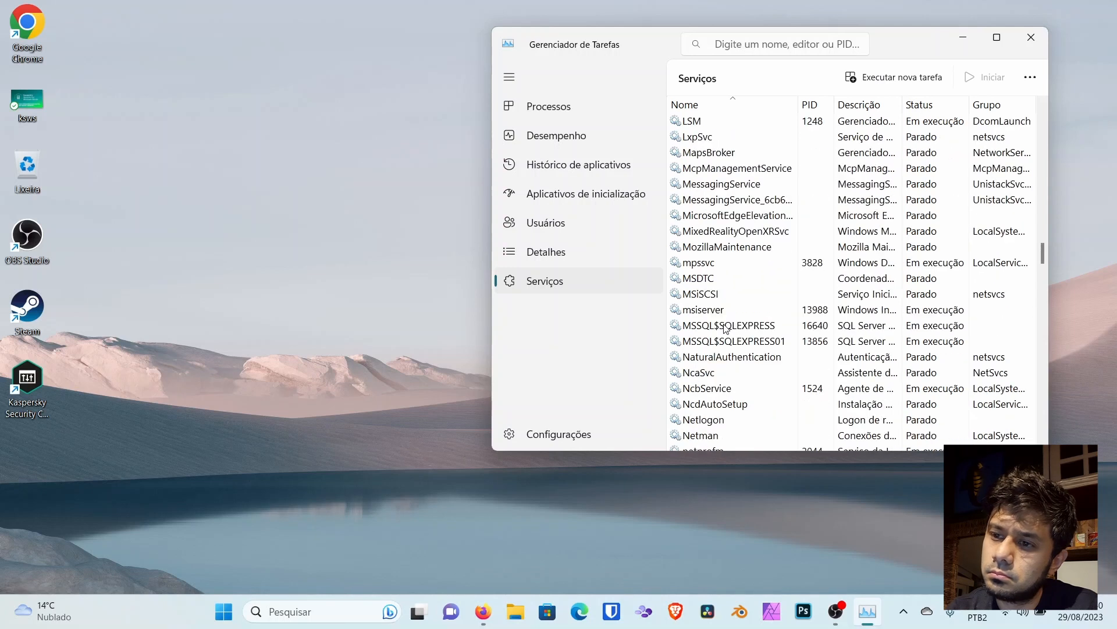
# Step: Stop the MSSQL$SQLEXPRESS01 service
pyautogui.click(732, 327)
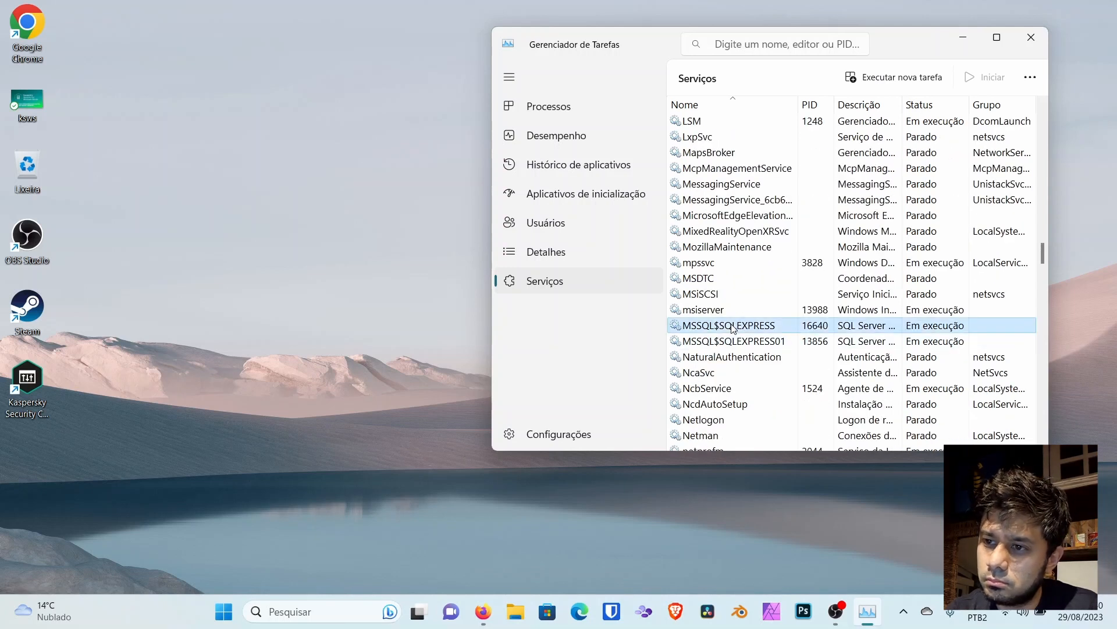
pyautogui.rightClick(732, 327)
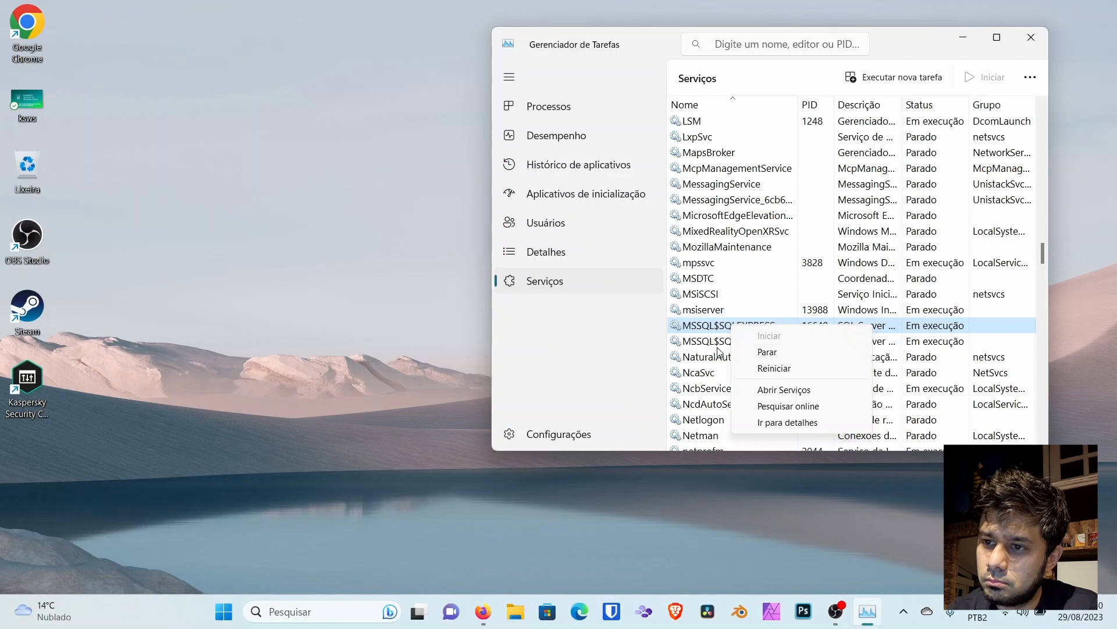
pyautogui.click(720, 346)
pyautogui.rightClick(719, 345)
pyautogui.click(738, 371)
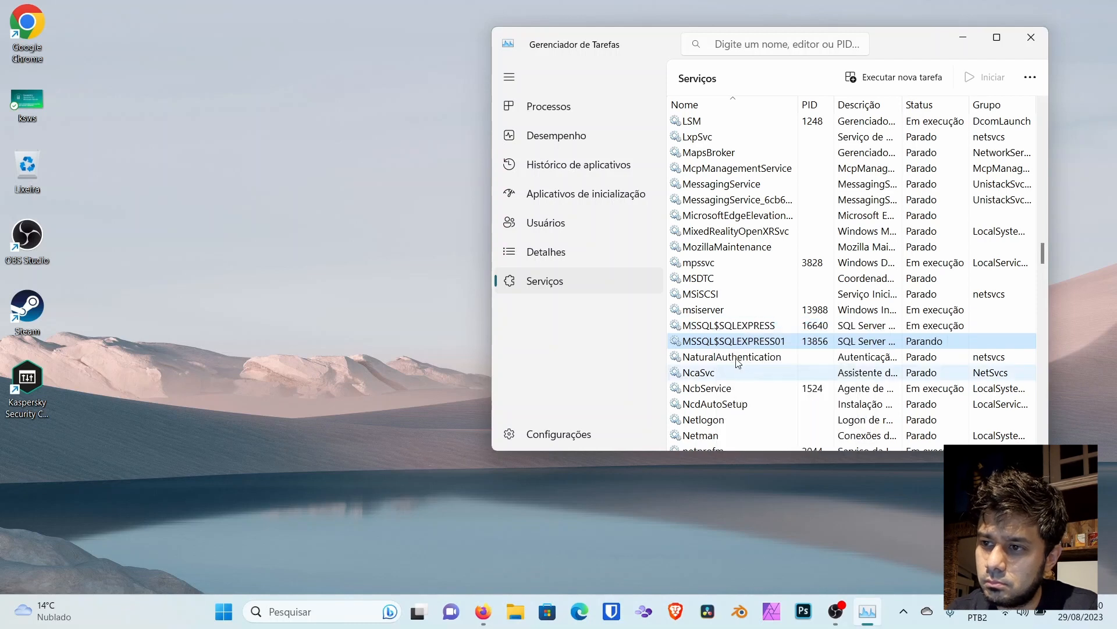
# Step: Stop the MSSQL$SQLEXPRESS service, start it again, and close Task Manager
pyautogui.rightClick(731, 330)
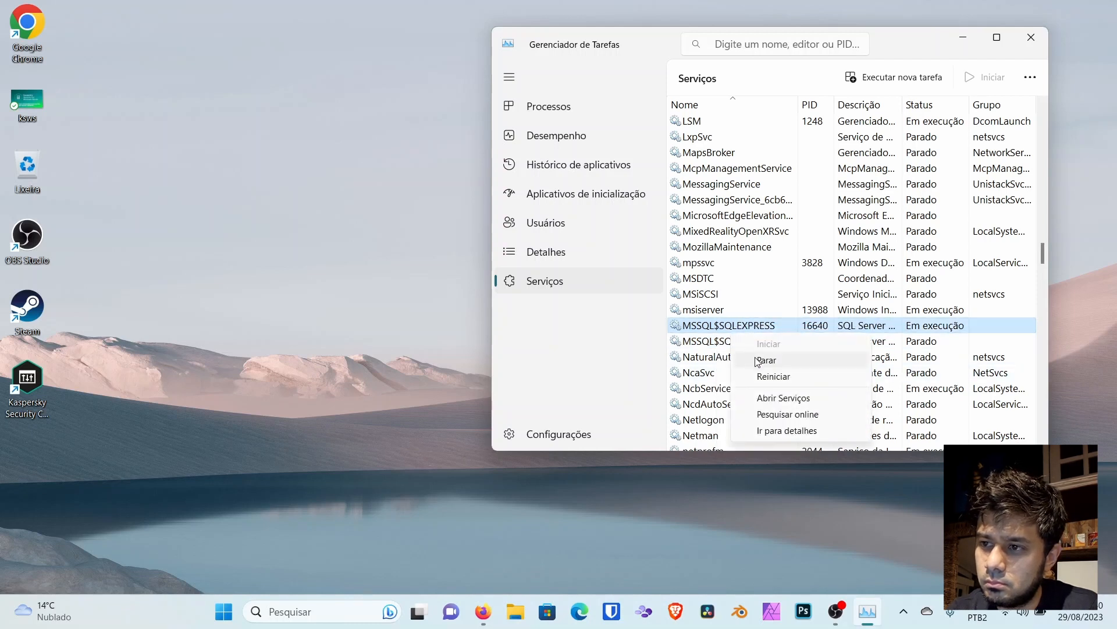
pyautogui.click(754, 360)
pyautogui.rightClick(735, 327)
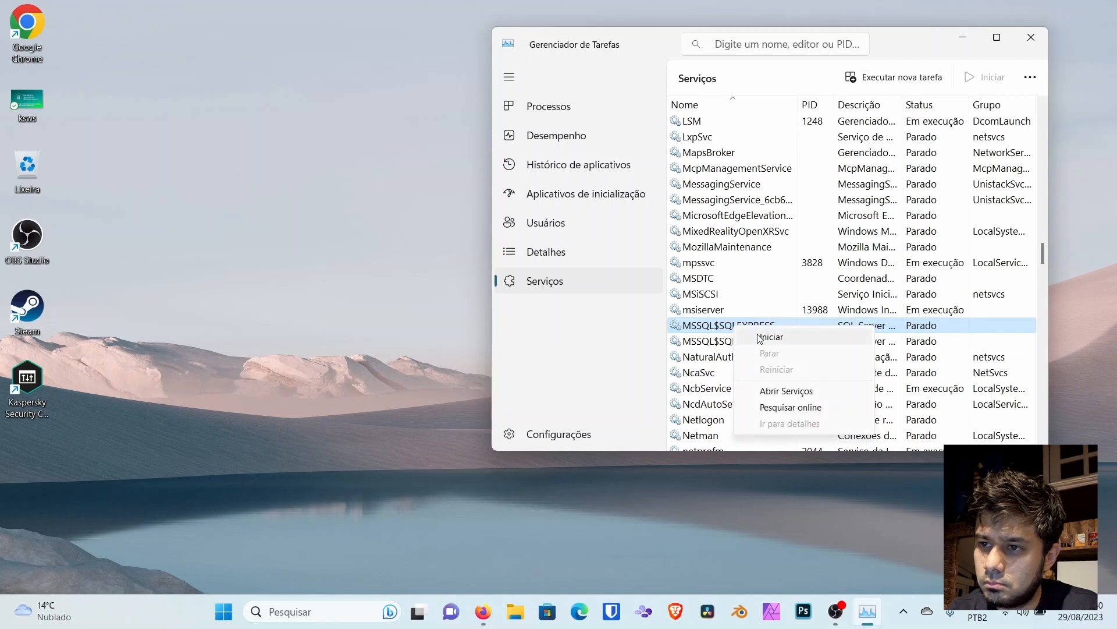
pyautogui.click(759, 333)
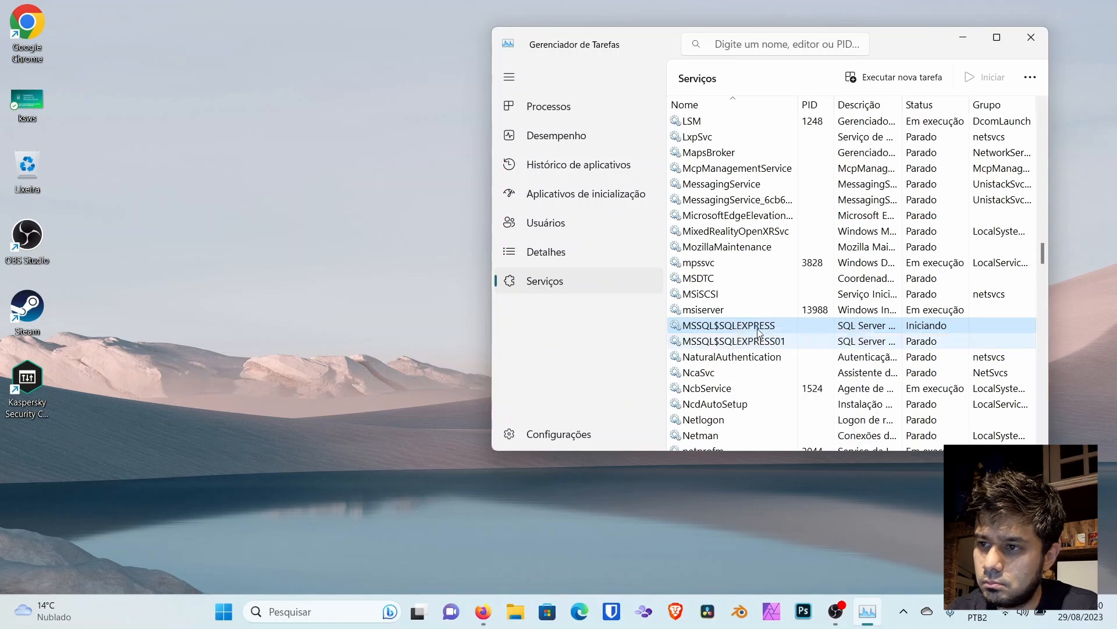
pyautogui.click(1031, 39)
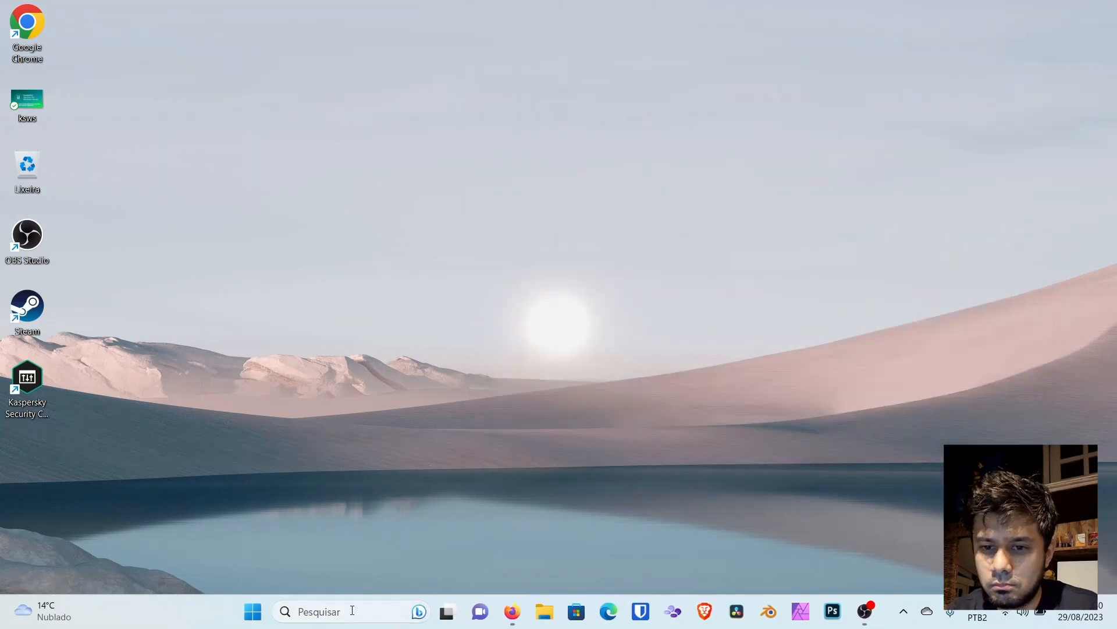
# Step: Search Windows for "kas" and reopen Kaspersky Security Center
pyautogui.click(251, 621)
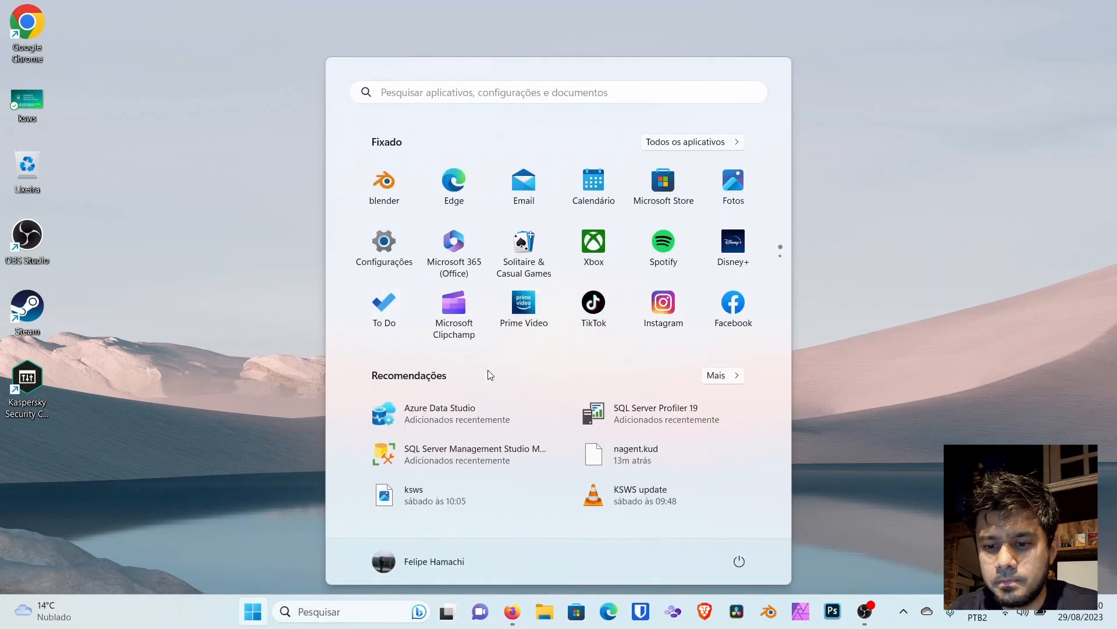
pyautogui.write('kas')
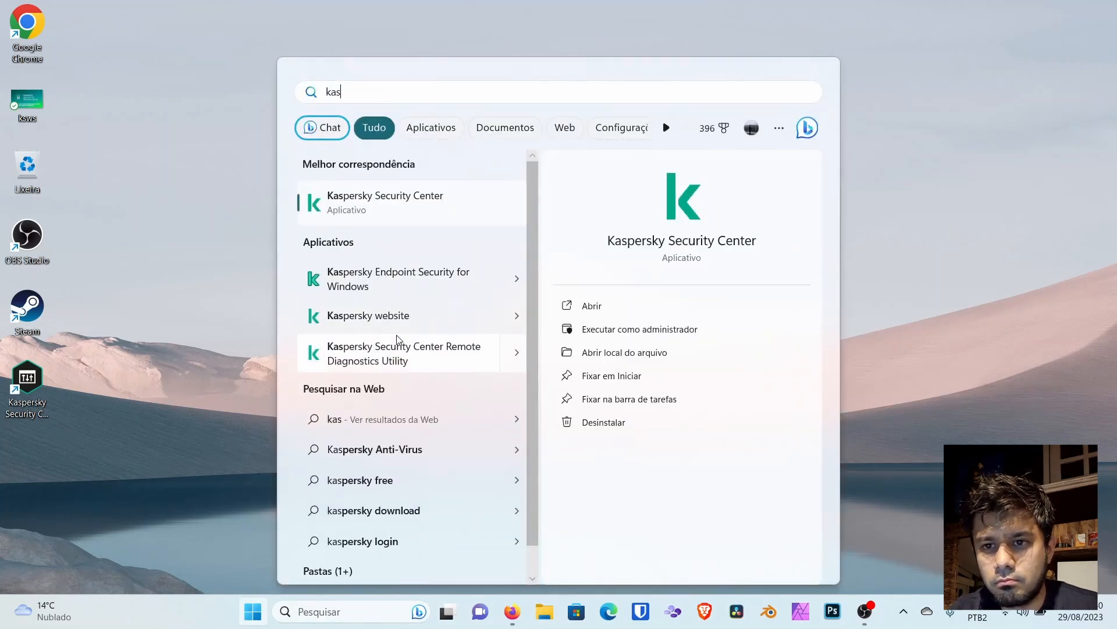
pyautogui.click(391, 203)
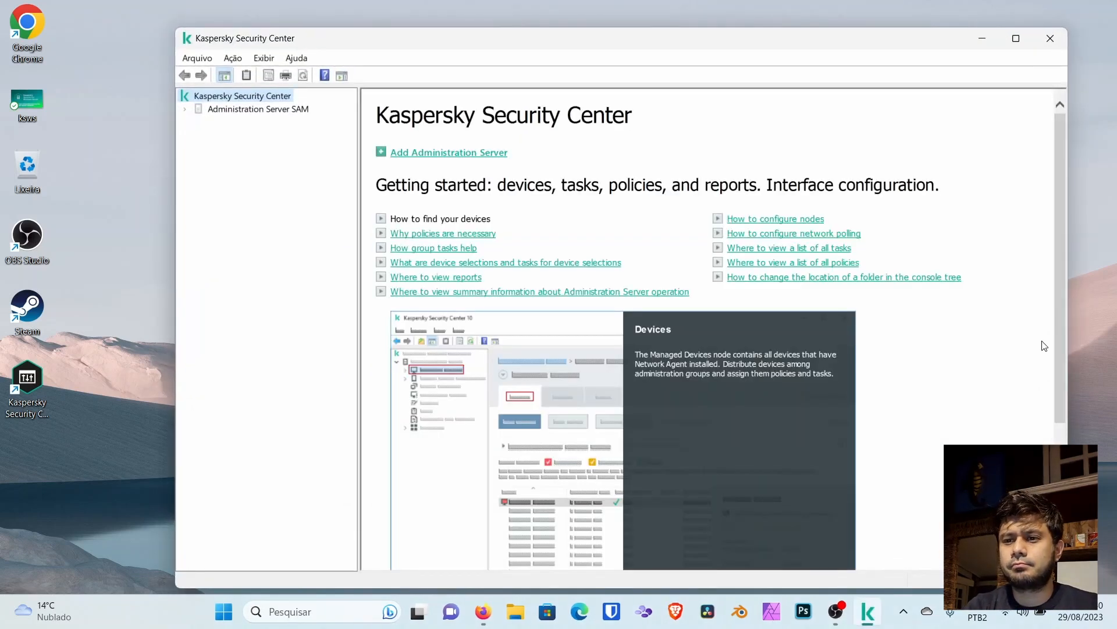
# Step: Expand Administration Server SAM, accept its certificate to connect, and bring the console window back into view
pyautogui.click(185, 109)
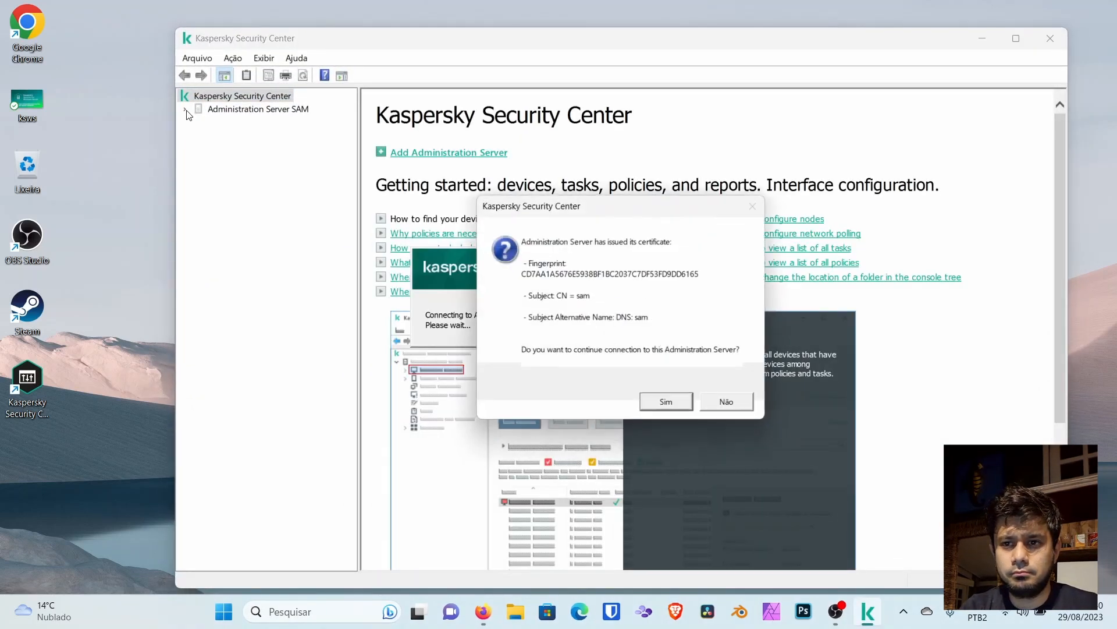
pyautogui.click(672, 402)
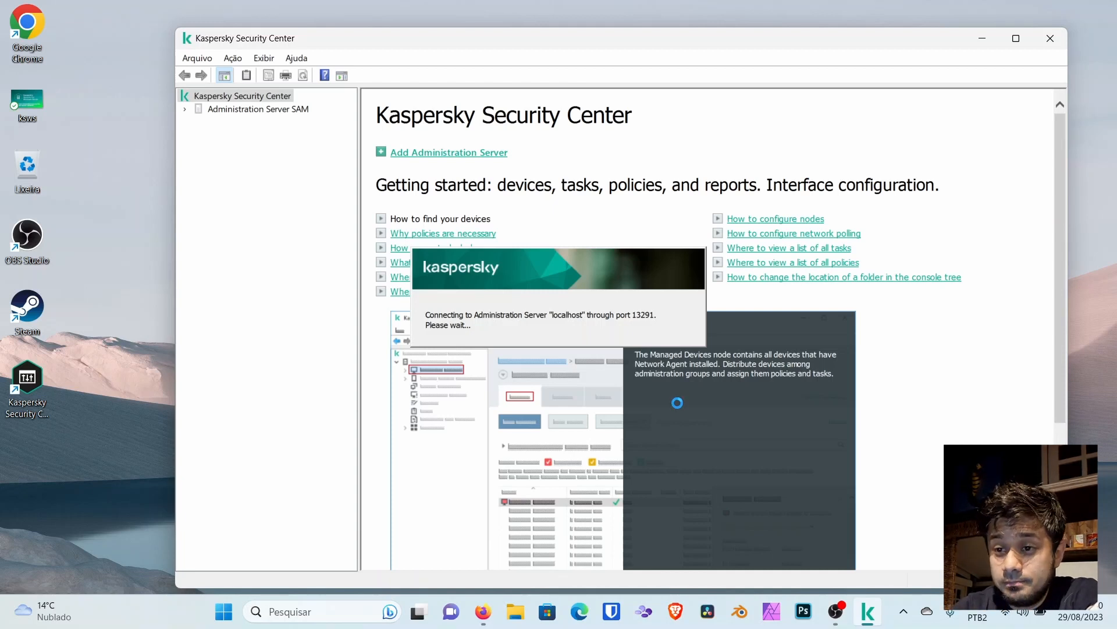
pyautogui.click(866, 612)
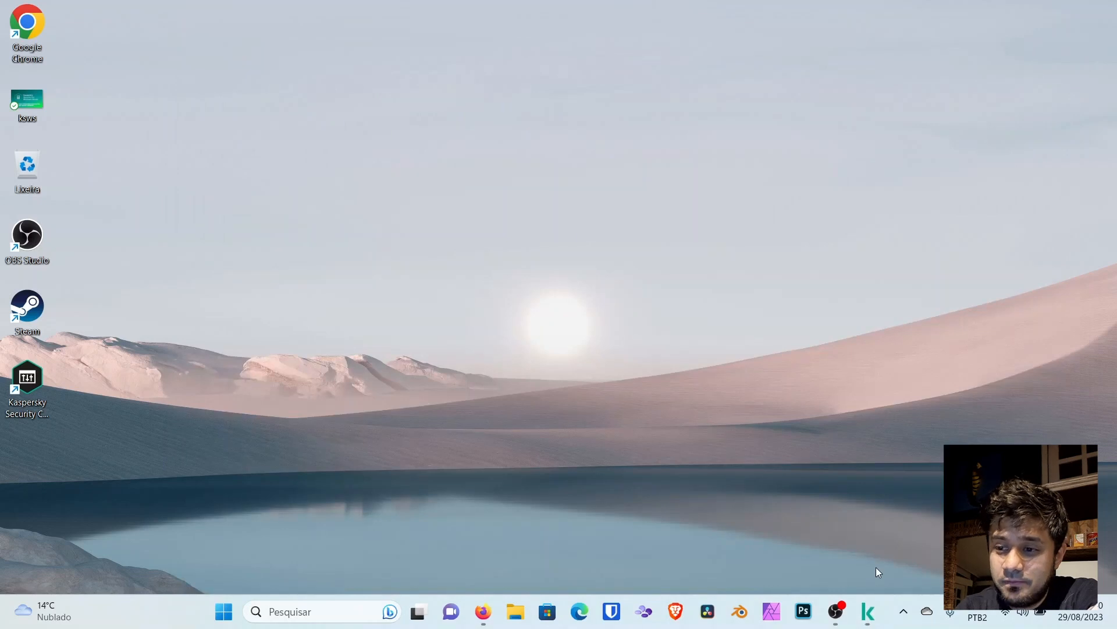
pyautogui.click(868, 611)
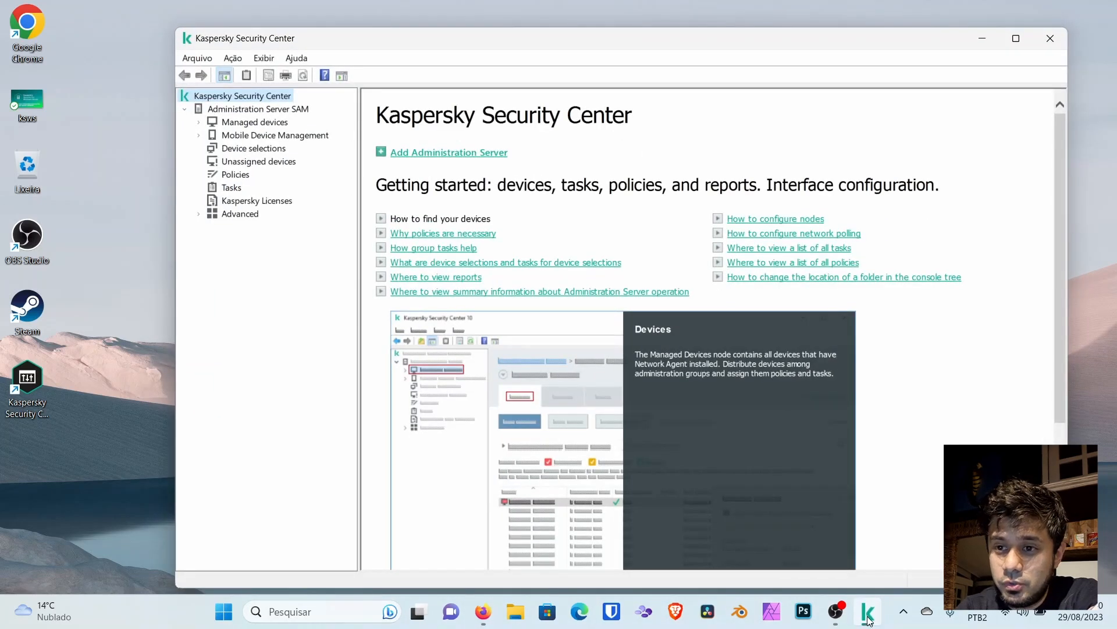
# Step: Show the Managed devices list of Administration Server SAM and check the hidden notification-area icons
pyautogui.click(227, 123)
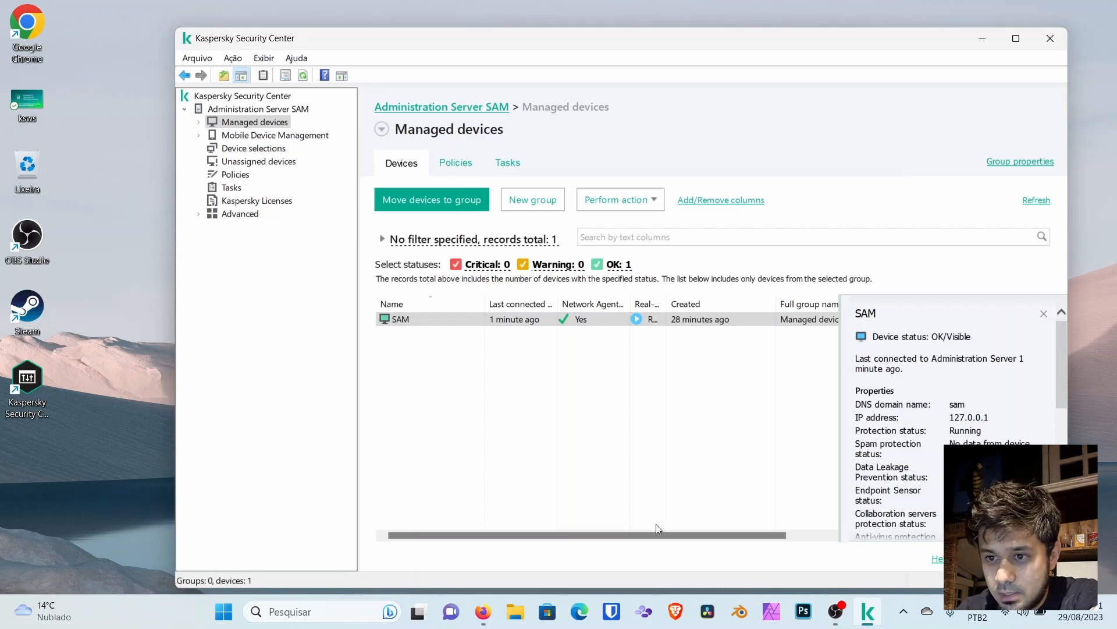
pyautogui.moveTo(651, 534); pyautogui.dragTo(511, 548)
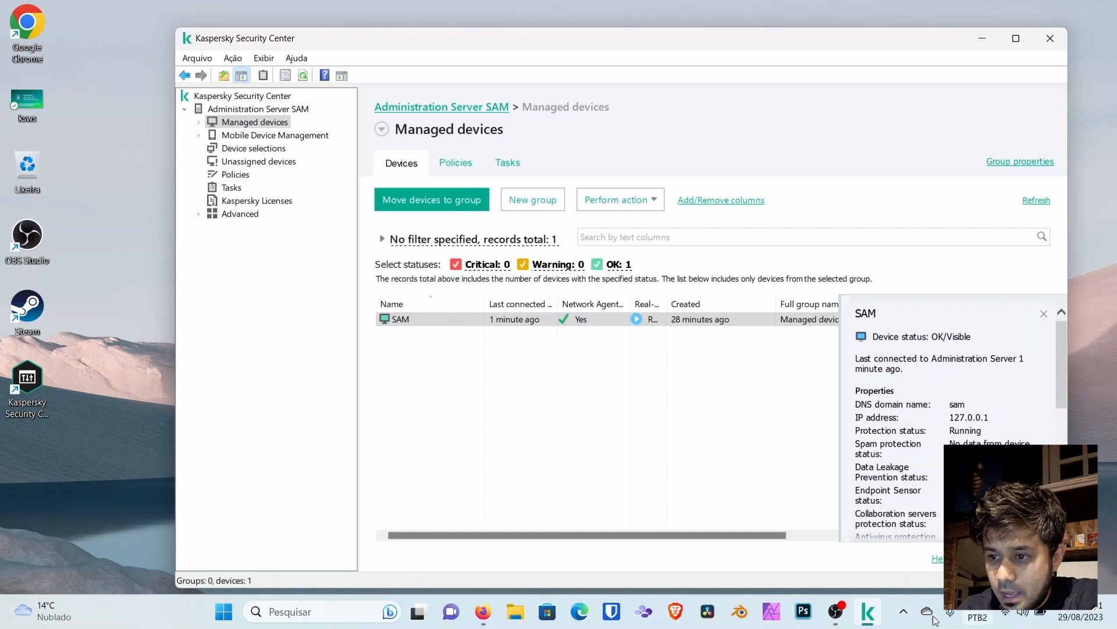
pyautogui.click(904, 612)
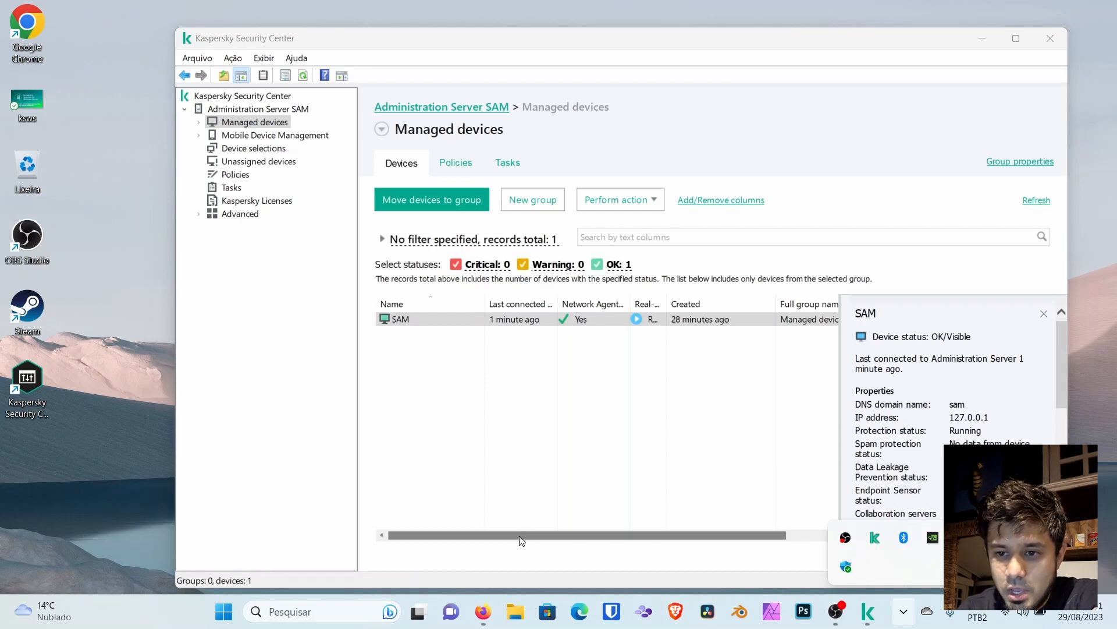
pyautogui.moveTo(519, 535); pyautogui.dragTo(413, 538)
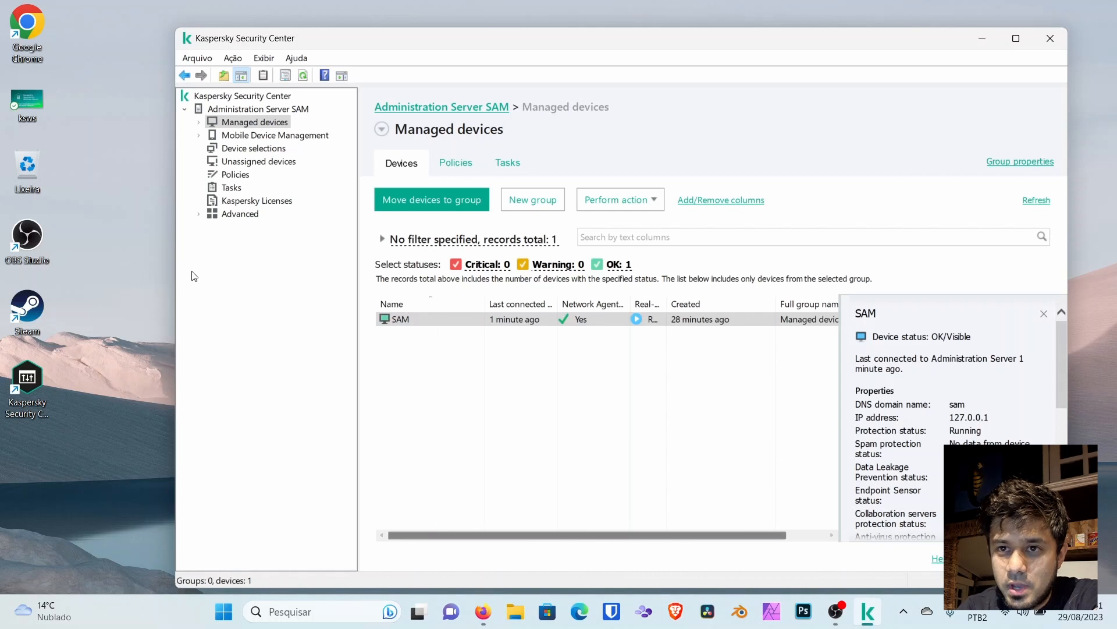
# Step: Open the properties of managed device SAM and review its protection status and installed Kaspersky applications
pyautogui.rightClick(438, 325)
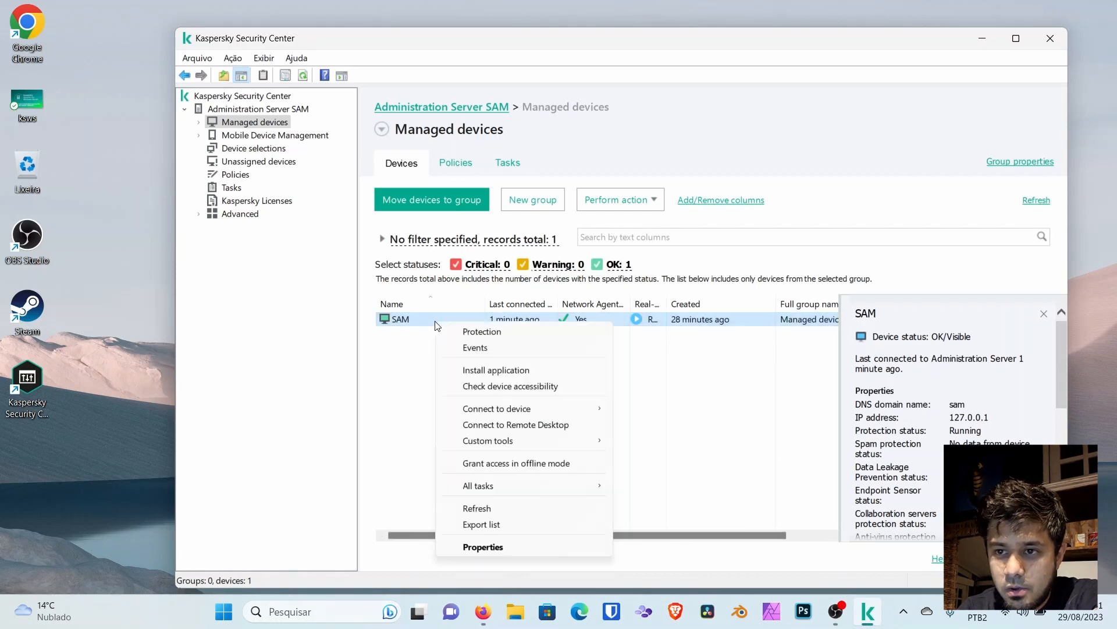
pyautogui.click(507, 547)
pyautogui.click(346, 70)
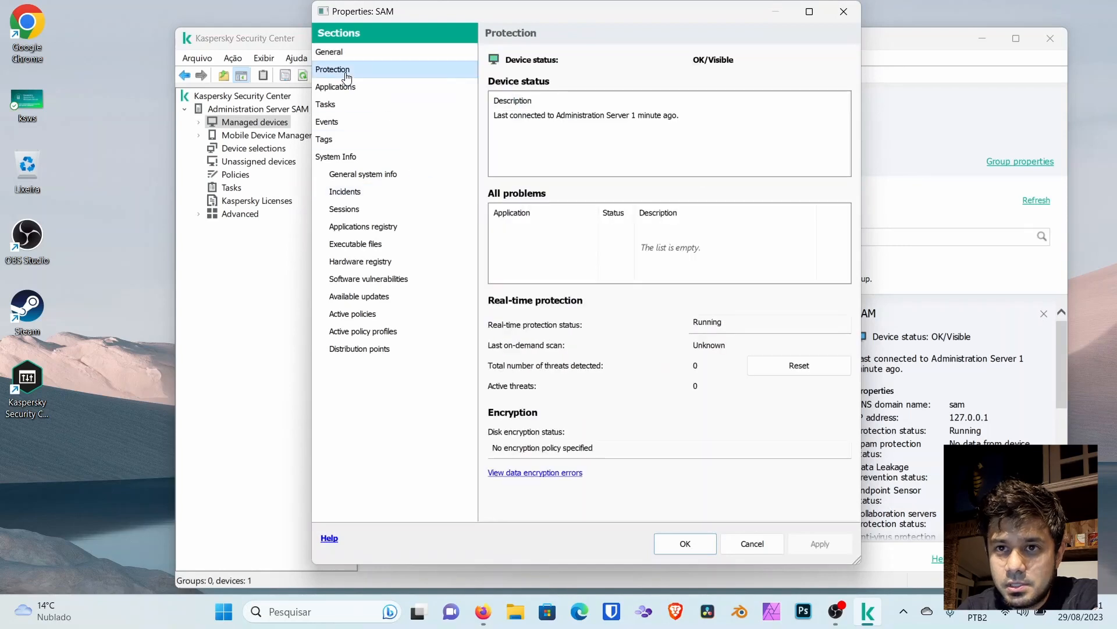
pyautogui.click(345, 88)
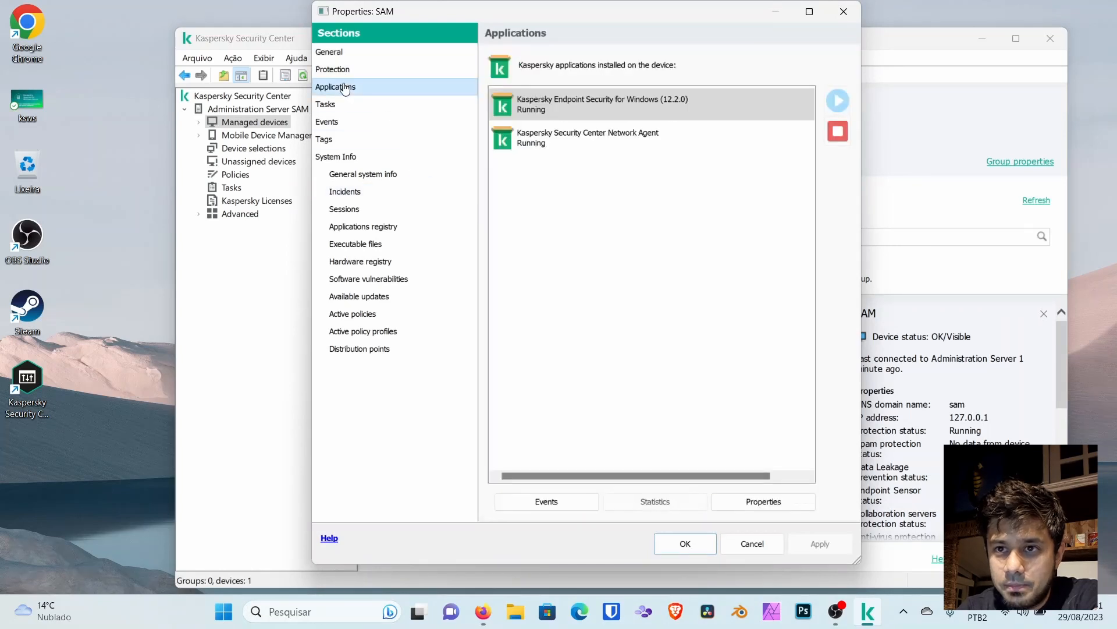
# Step: Examine the Kaspersky Endpoint Security for Windows (12.2.0) settings on SAM, including local tasks, components and general settings, without changing anything
pyautogui.click(610, 105)
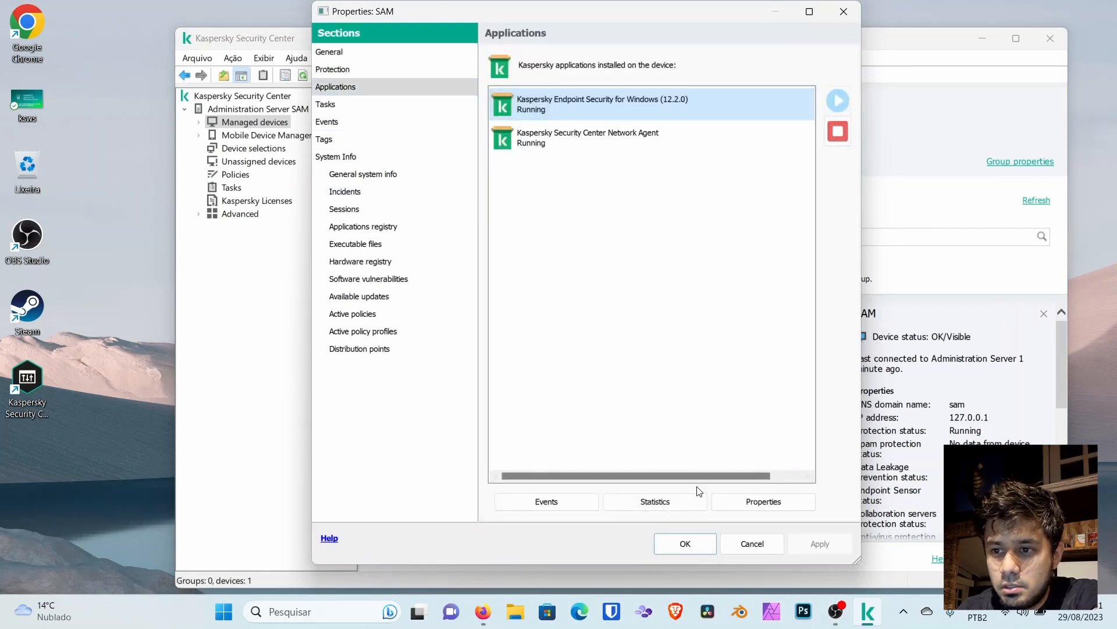
pyautogui.click(726, 504)
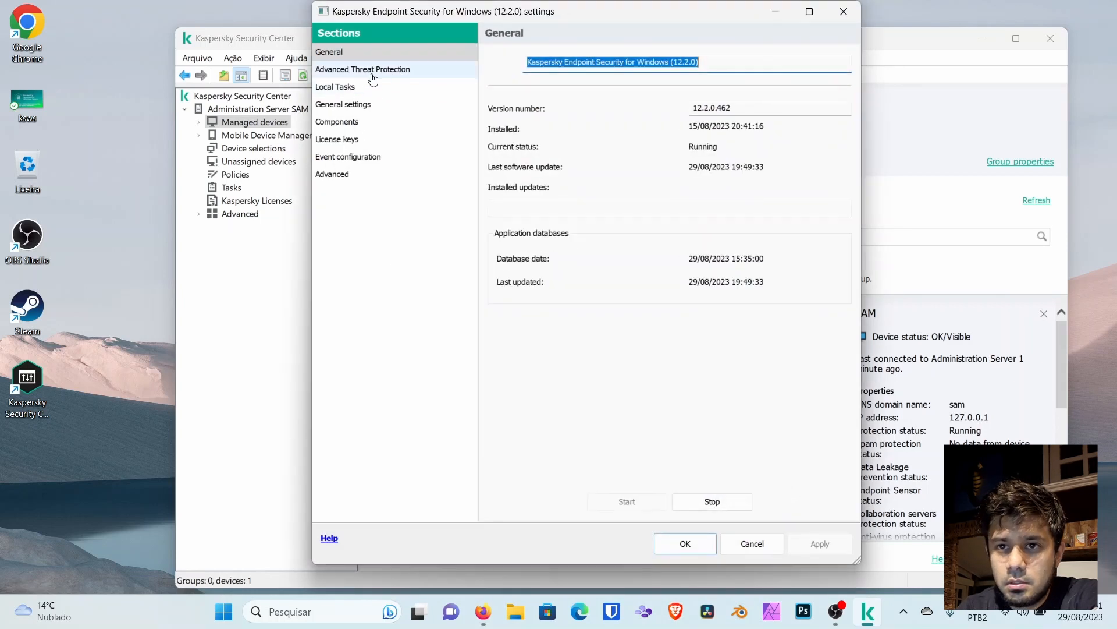
pyautogui.click(367, 78)
pyautogui.click(353, 90)
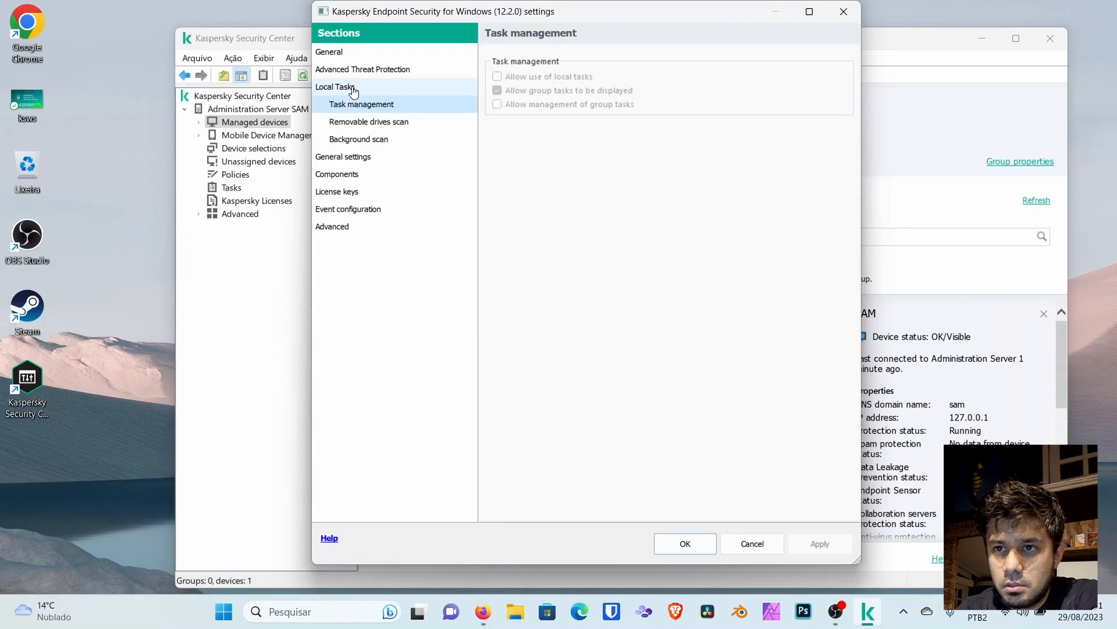
pyautogui.click(368, 121)
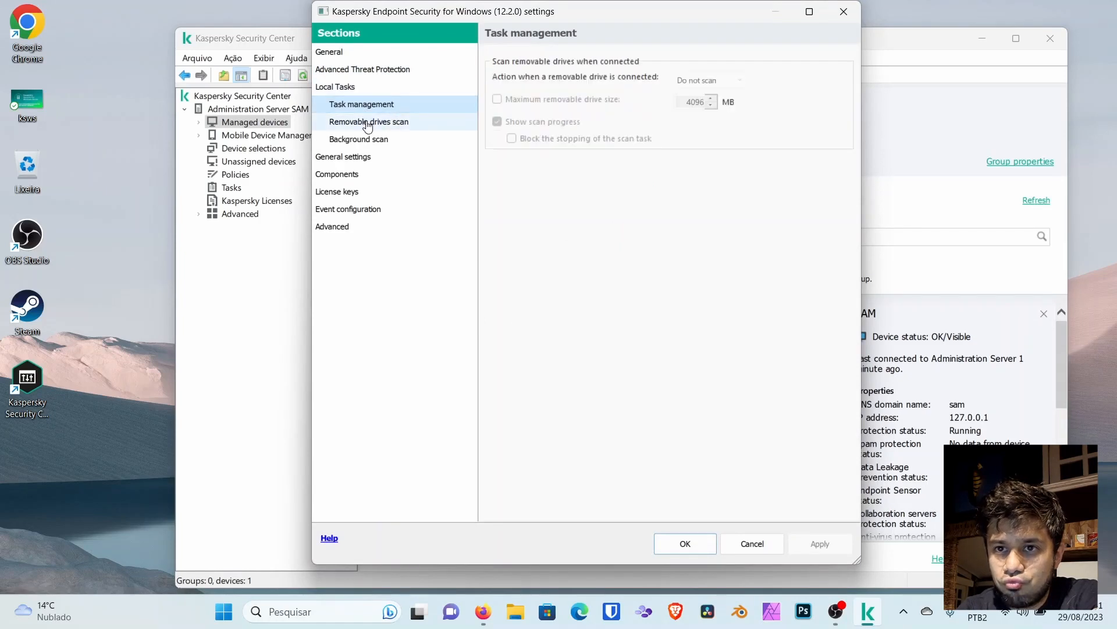
pyautogui.click(364, 139)
pyautogui.click(358, 169)
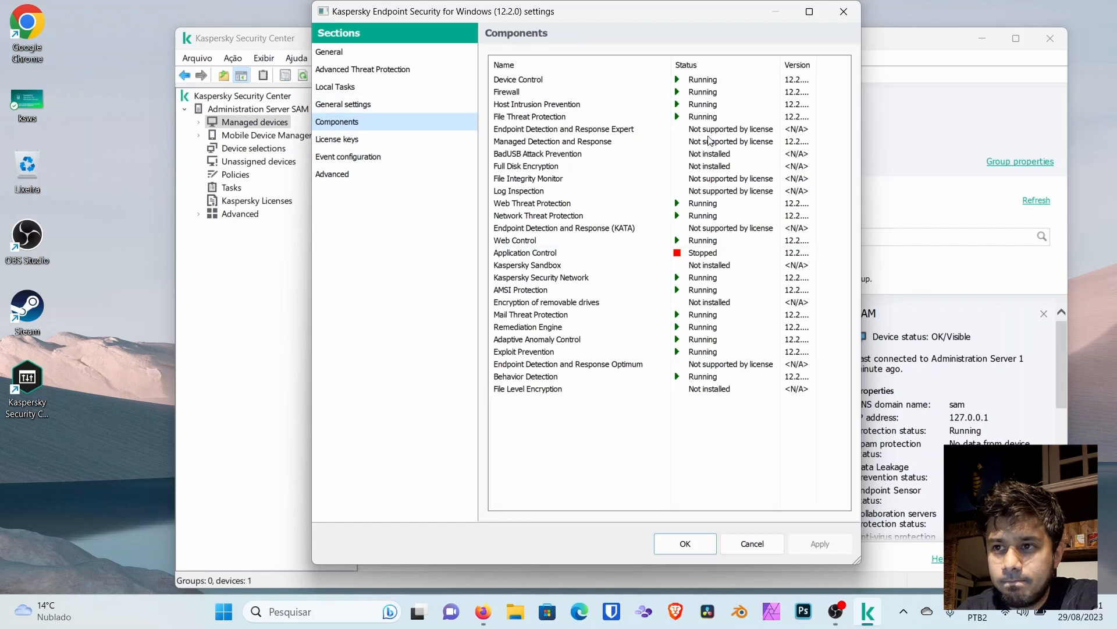
pyautogui.click(338, 108)
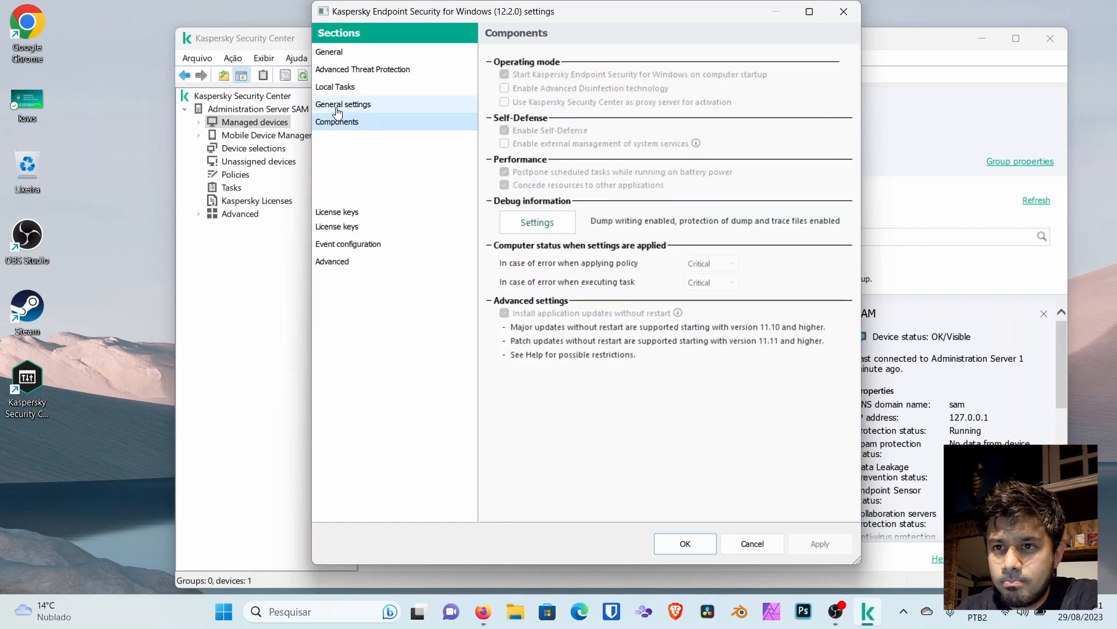
pyautogui.click(769, 546)
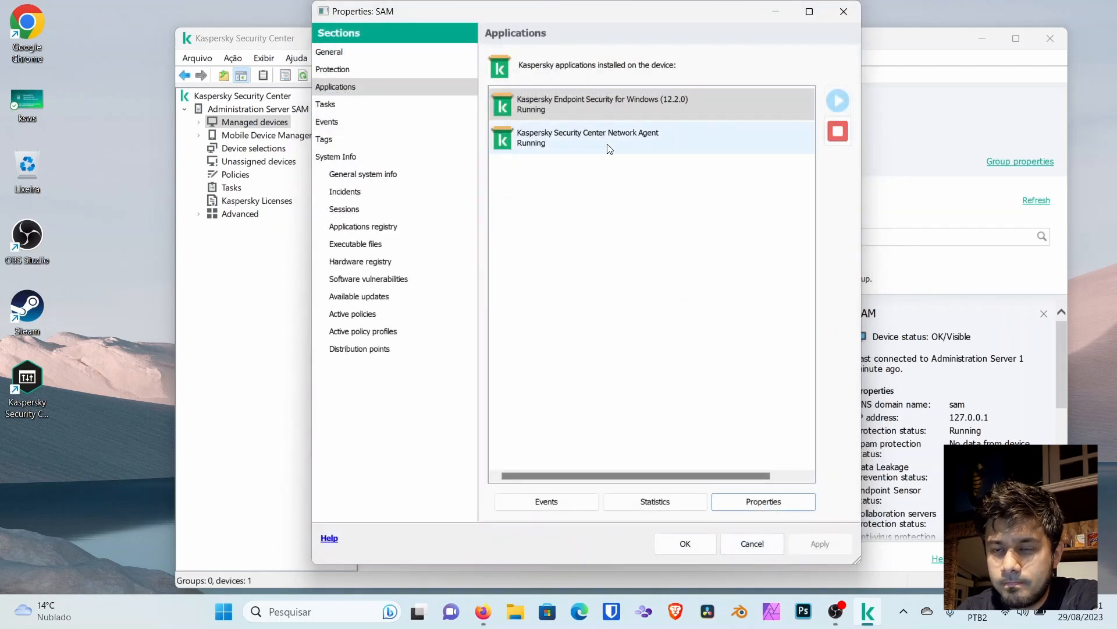
# Step: Stop the Controle Adaptativo de Anomalias and Controle da Web tasks in SAM's list of device tasks
pyautogui.click(389, 109)
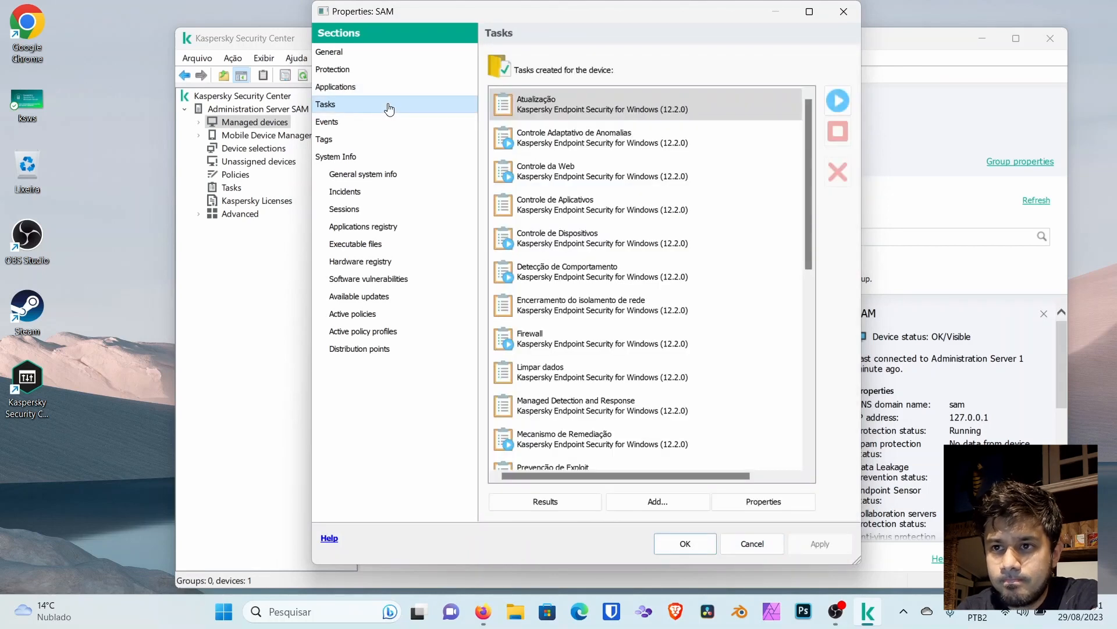
pyautogui.click(751, 139)
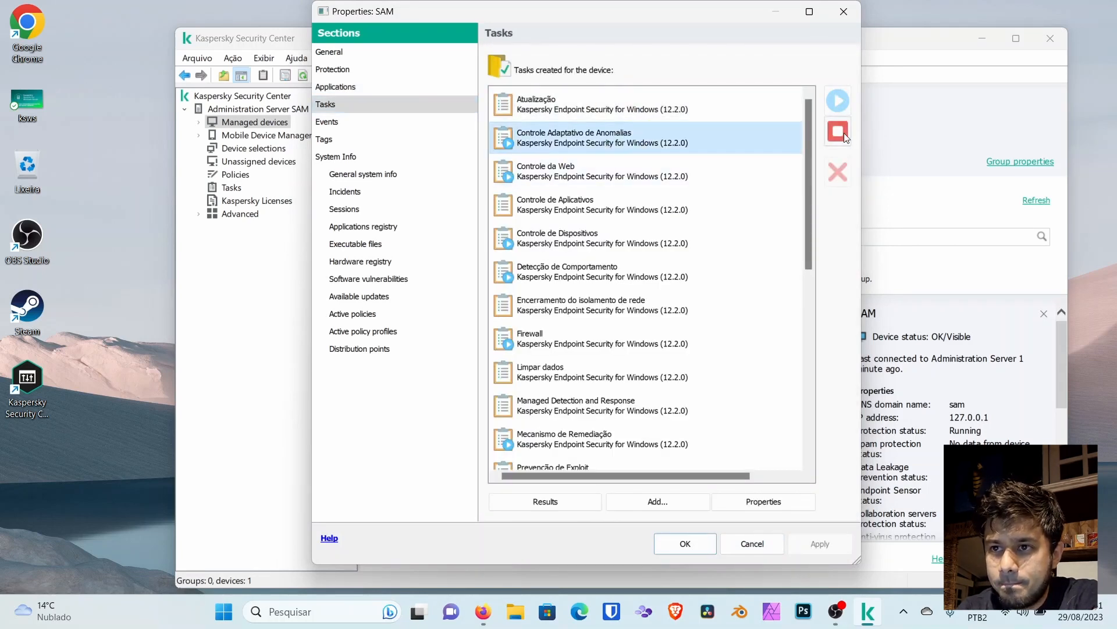
pyautogui.click(697, 161)
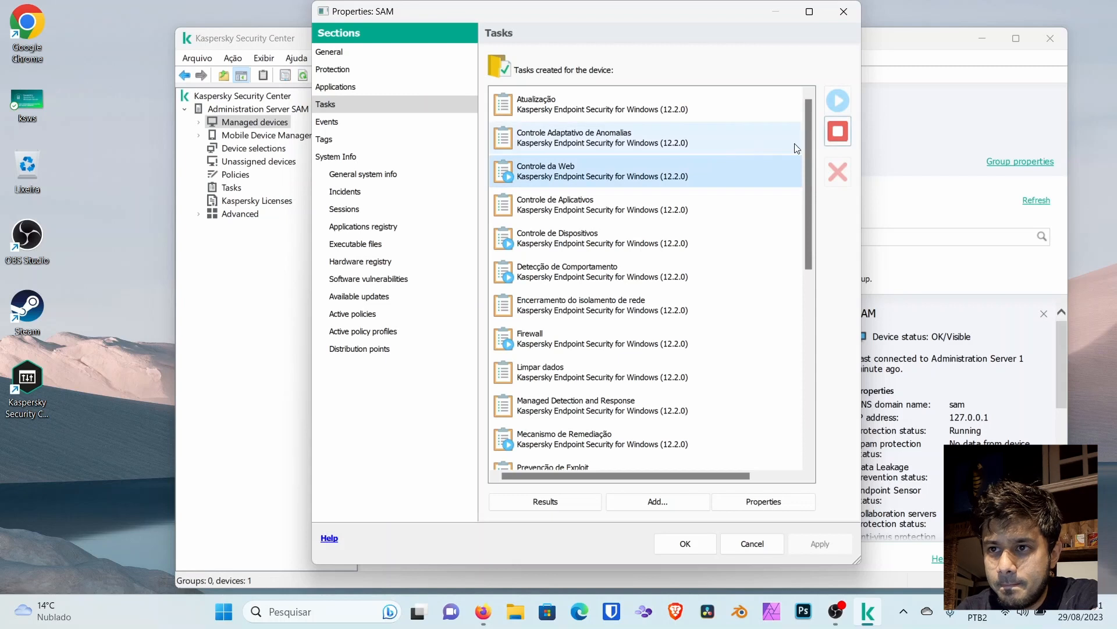
pyautogui.click(838, 132)
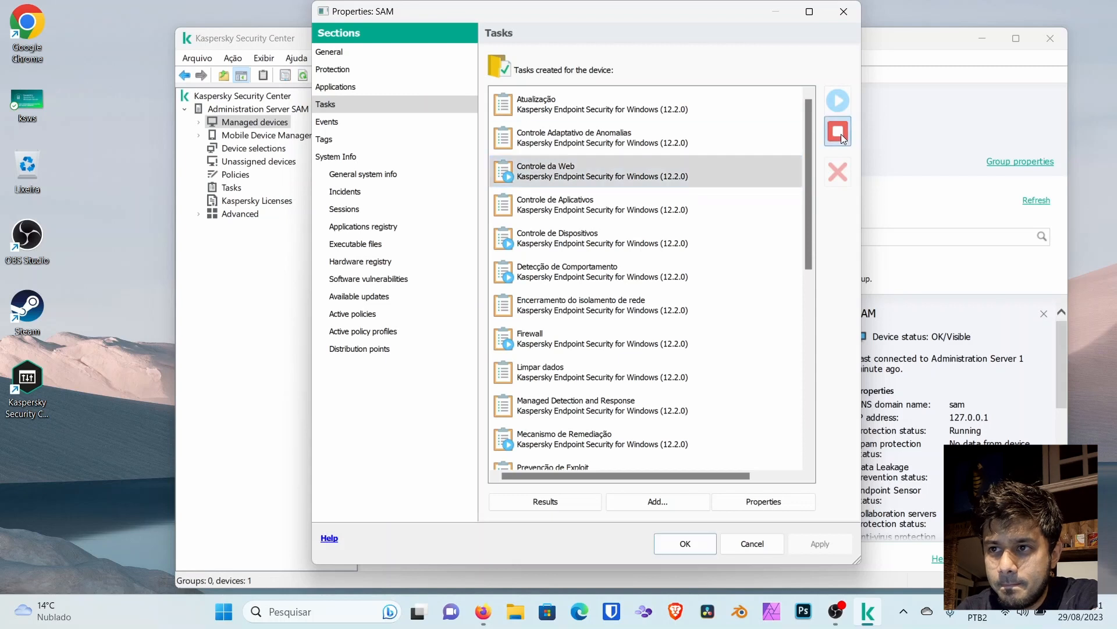
# Step: Start the Controle Adaptativo de Anomalias task again, and close SAM's properties and the Kaspersky Security Center console
pyautogui.click(621, 140)
pyautogui.click(838, 101)
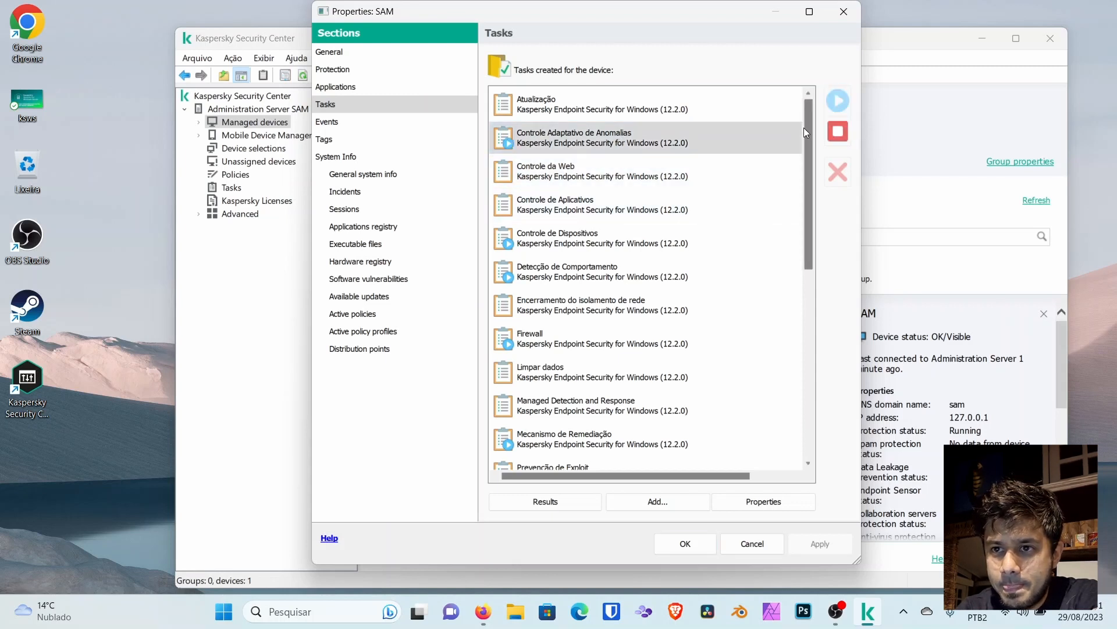
pyautogui.click(709, 552)
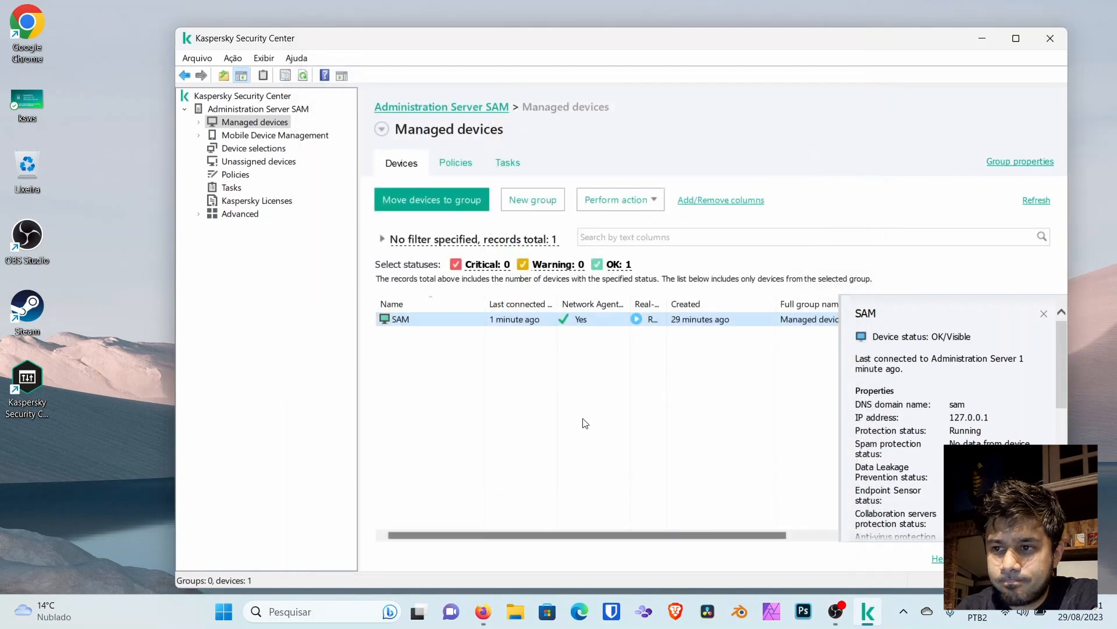
pyautogui.click(584, 423)
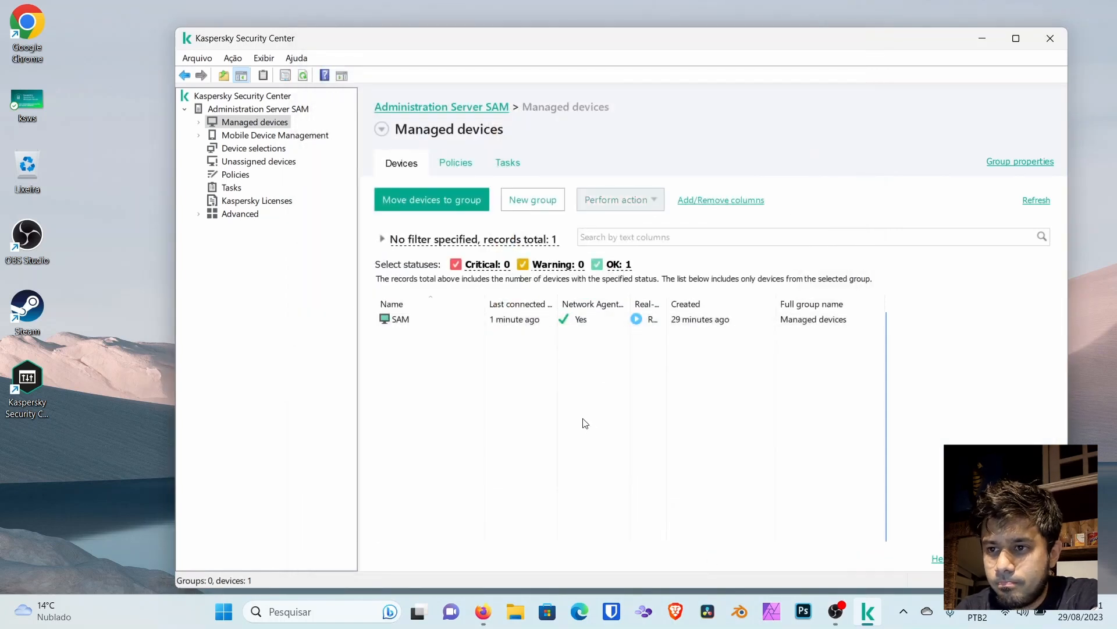
pyautogui.click(1051, 39)
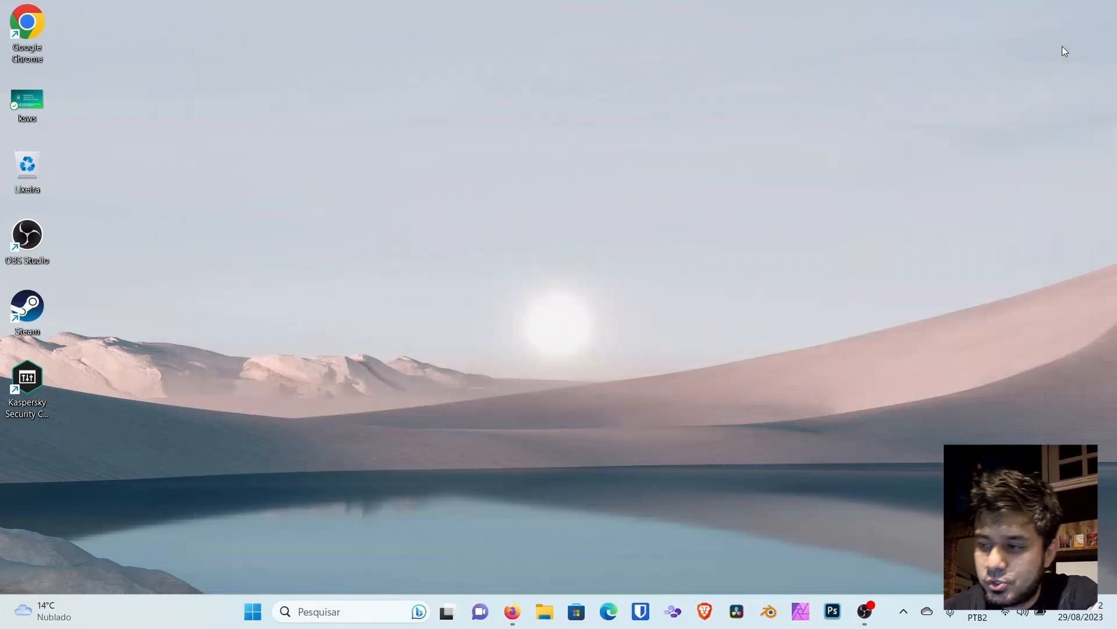